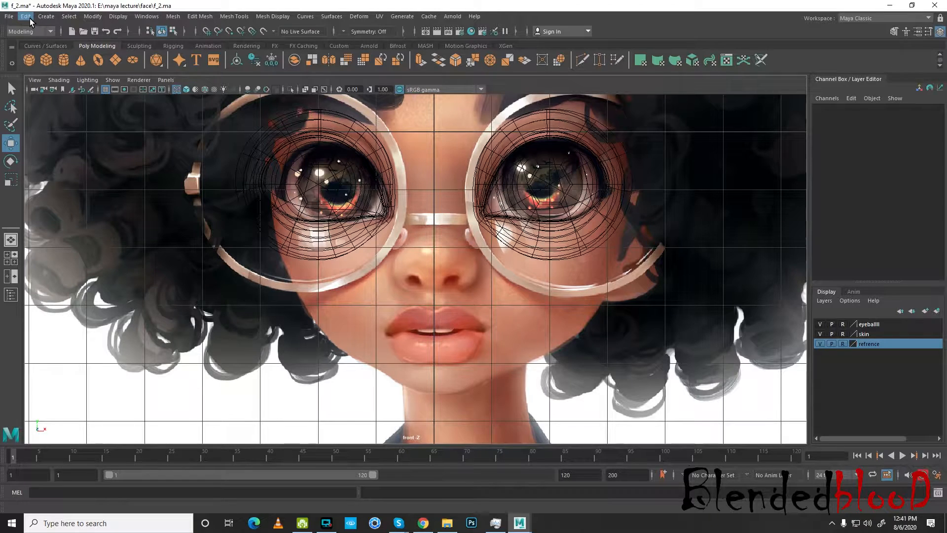
Delete the construction history of all objects in the scene
click(26, 16)
mouse_move(81, 142)
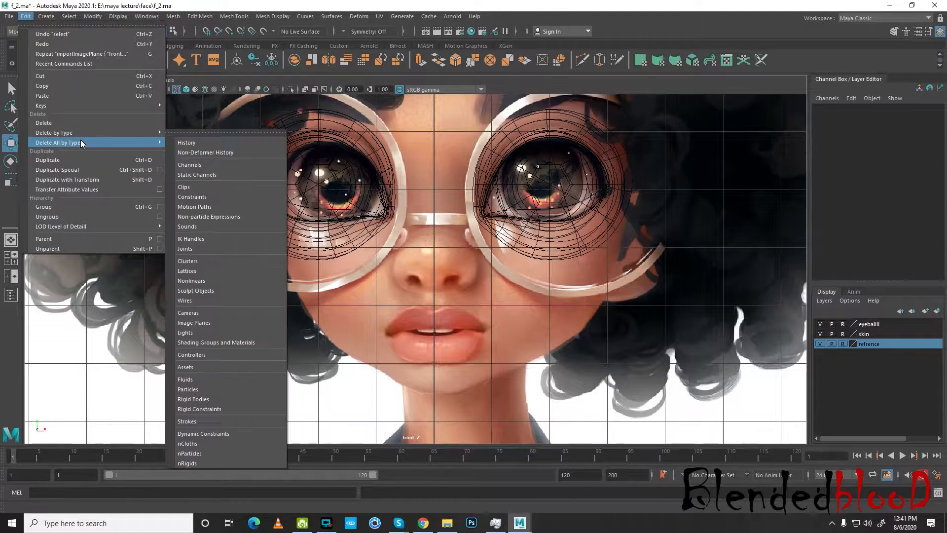
click(195, 143)
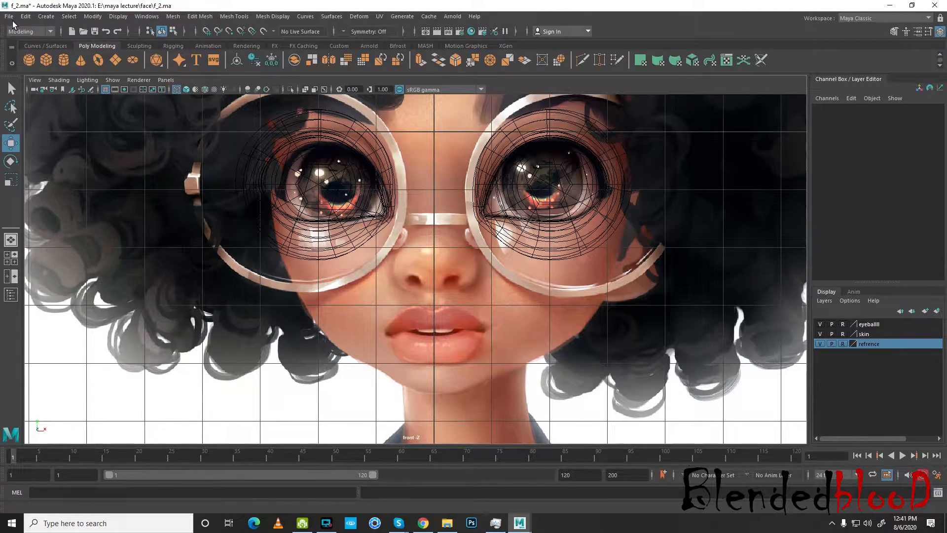
Save the scene under the new name f_3.ma in the face folder of E:\maya lecture
click(9, 16)
click(52, 66)
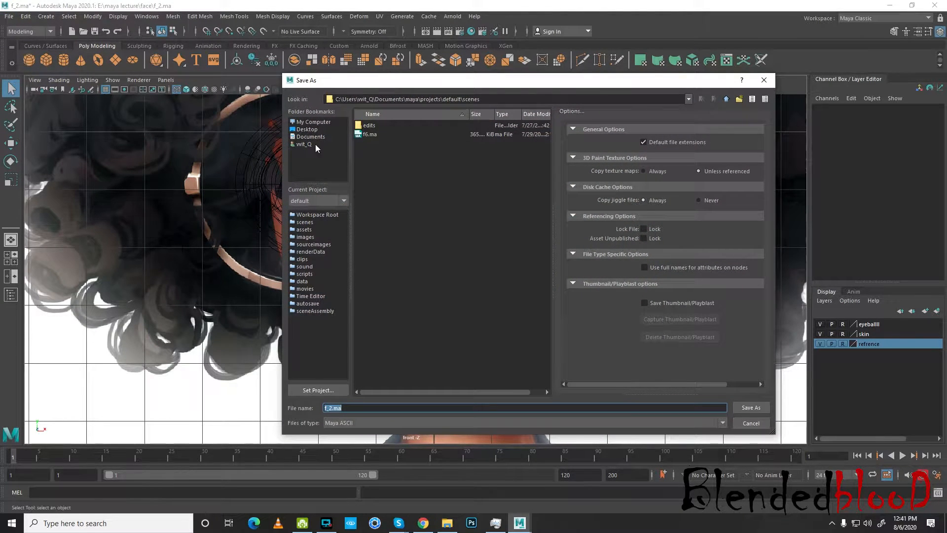
click(318, 122)
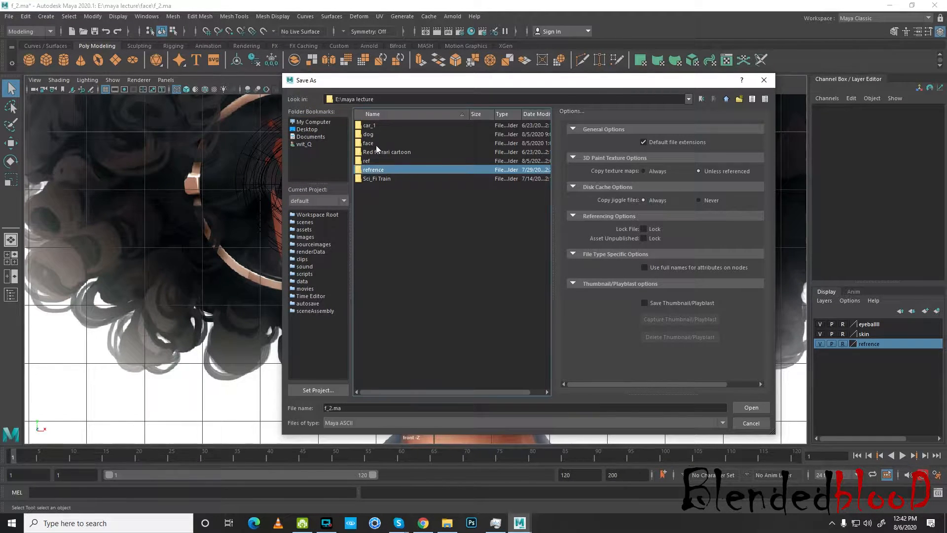
double_click(371, 142)
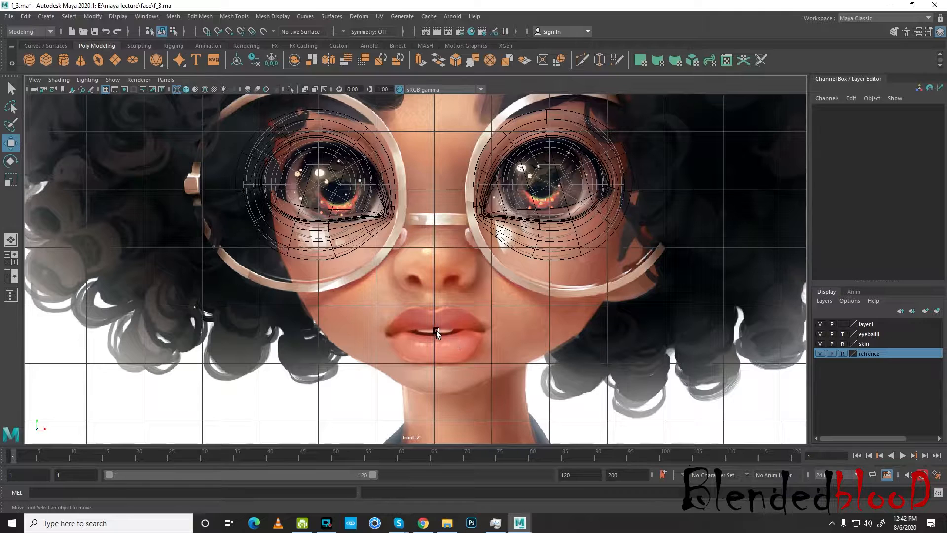
Create a polygon plane and move it down over the mouth in the front view, to Translate Y about -3.341
click(114, 61)
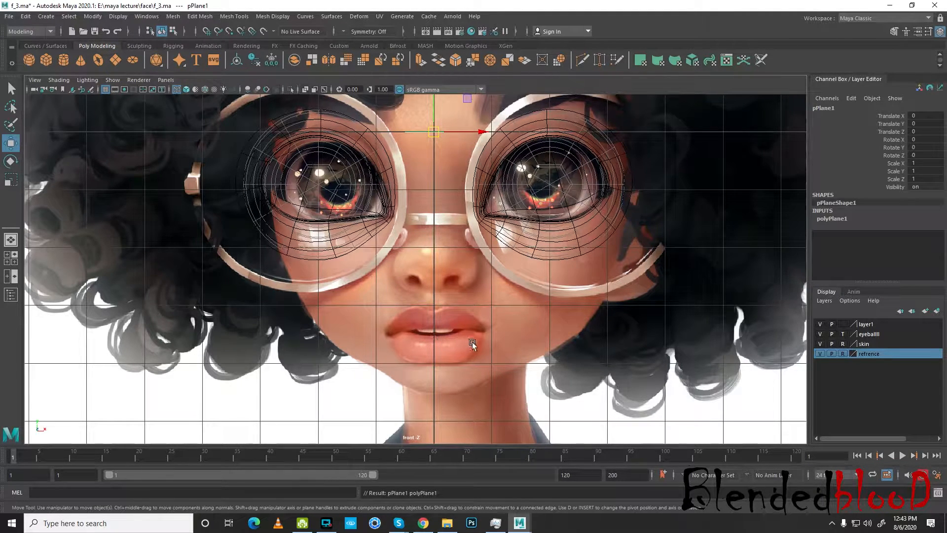
scroll(468, 342, down, 3)
scroll(468, 342, down, 2)
drag(423, 201, 420, 263)
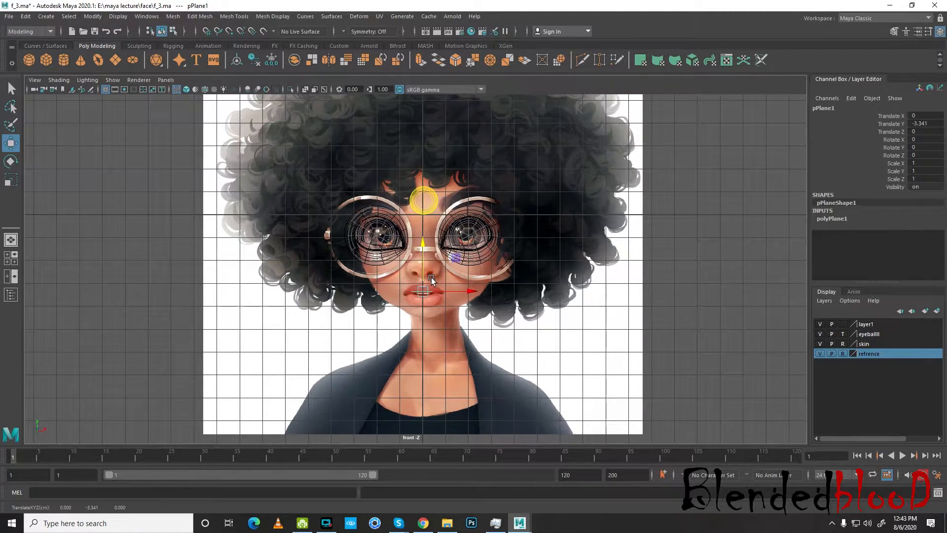
scroll(417, 262, up, 5)
Set the plane's Rotate X to 90 and lower it to Translate Y about -3.518 so it covers the lips
key(e)
drag(432, 295, 436, 335)
double_click(932, 140)
text(90)
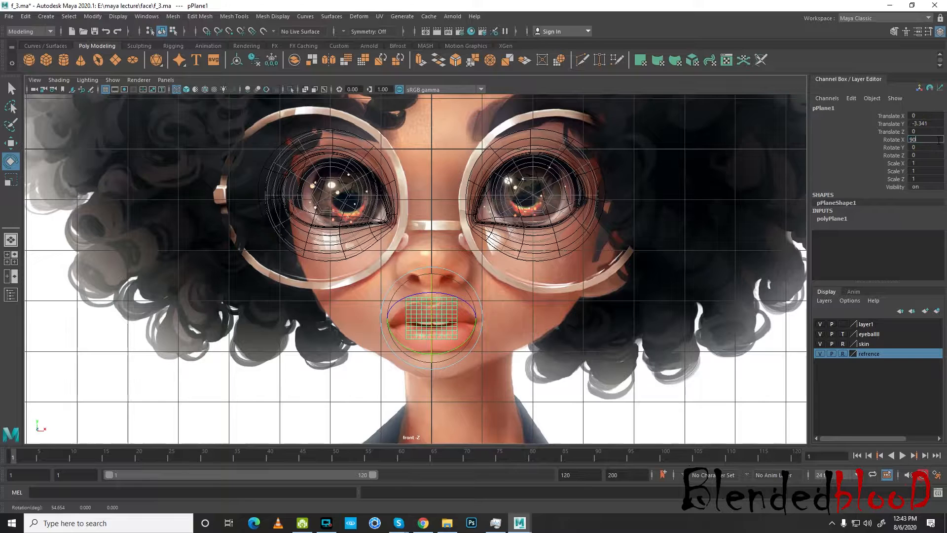
key(Return)
key(w)
scroll(514, 339, up, 3)
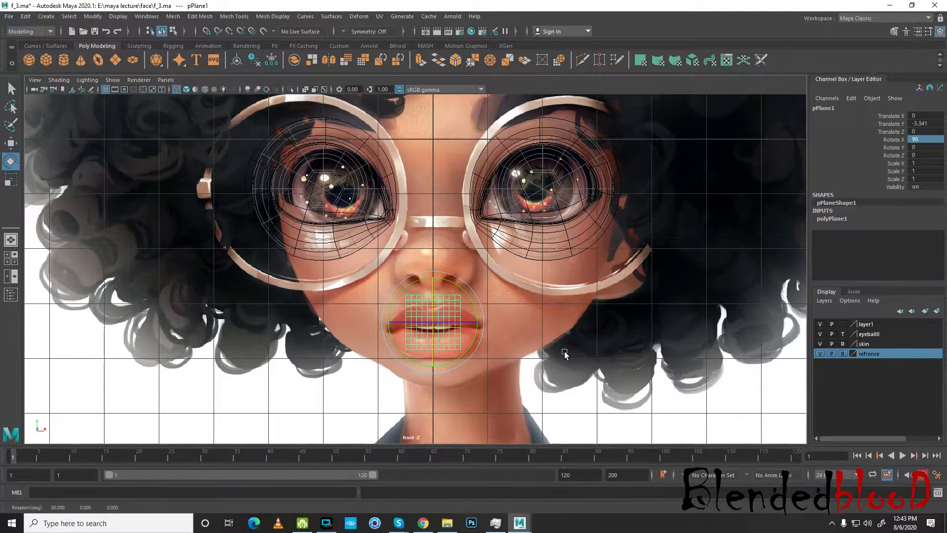
drag(438, 288, 439, 300)
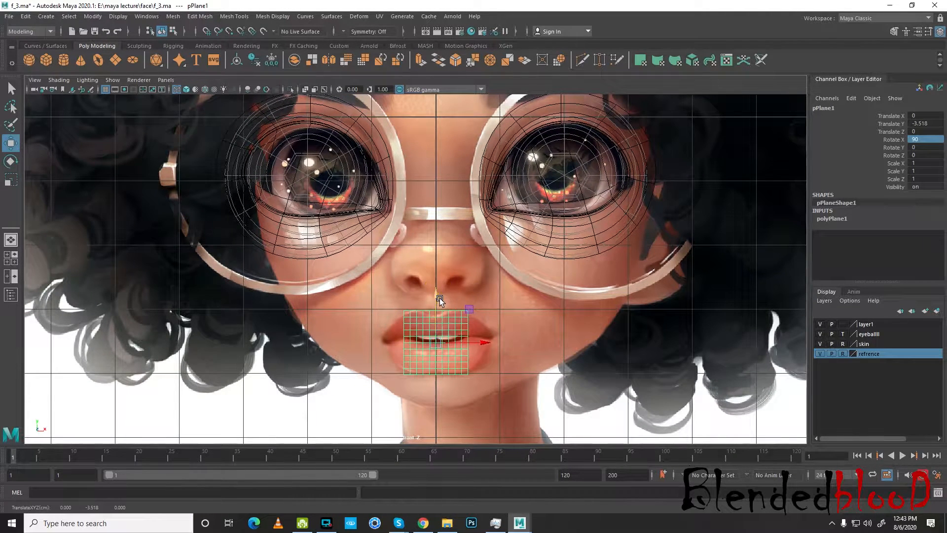
Reduce the plane's Subdivisions Width and Subdivisions Height to 1
click(840, 218)
drag(878, 249, 877, 242)
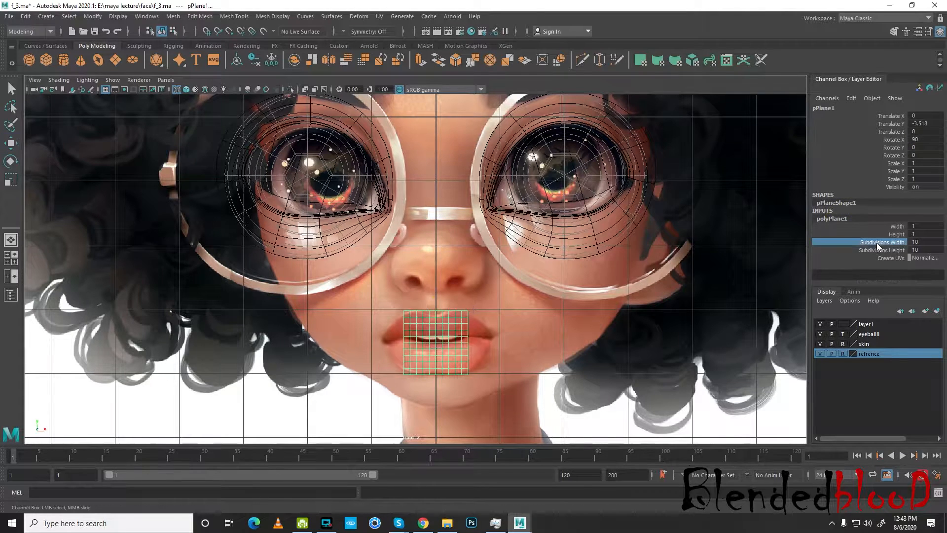
middle_drag(652, 291, 604, 292)
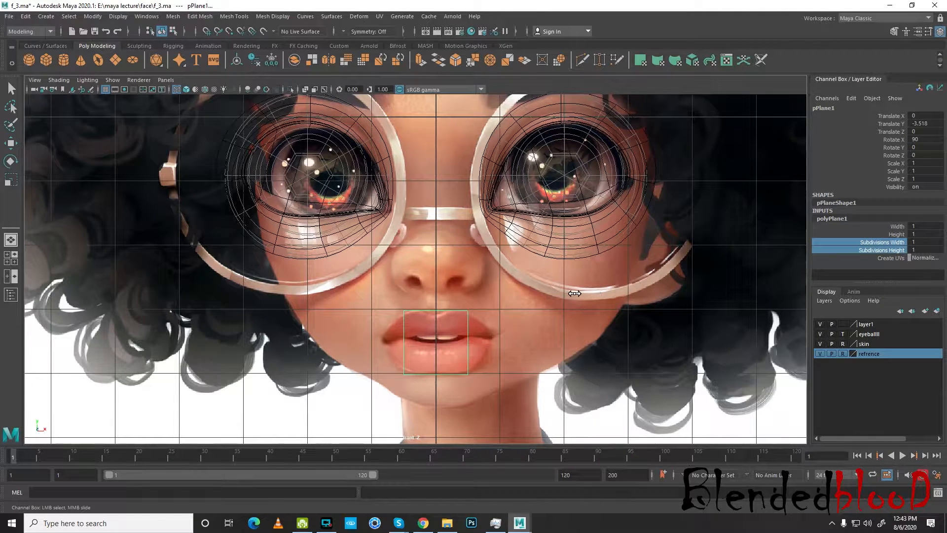
scroll(568, 304, up, 2)
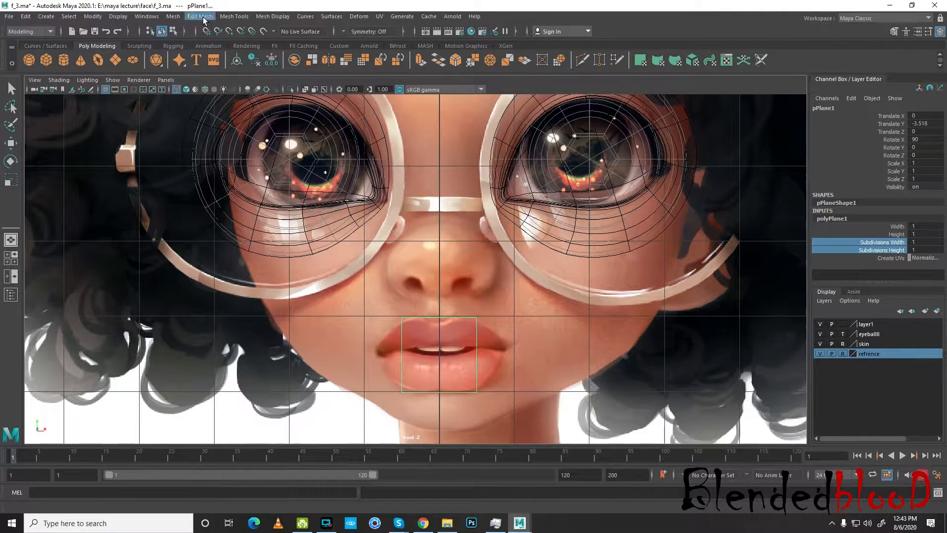
Keep the Mesh Tools and Convert Selection menus open as floating windows beside the face
click(240, 17)
click(246, 23)
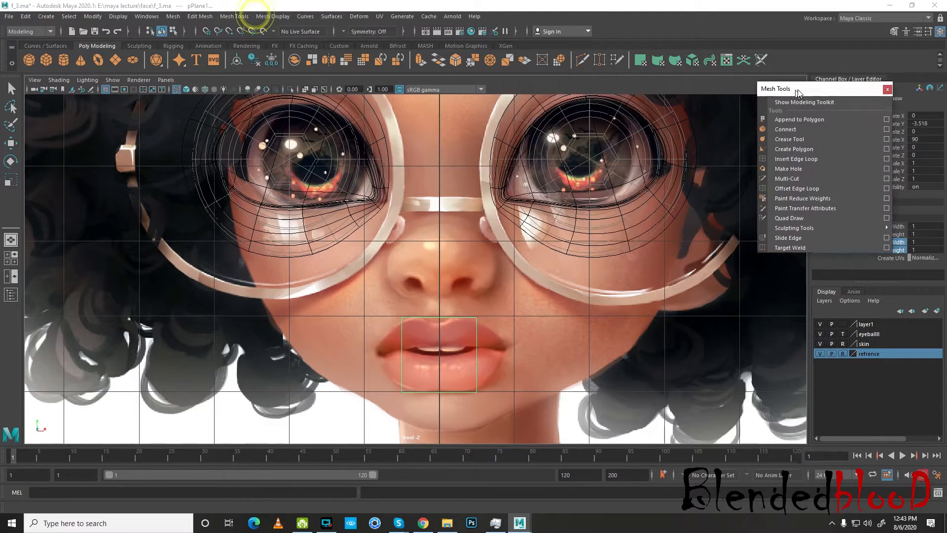
click(69, 16)
mouse_move(123, 207)
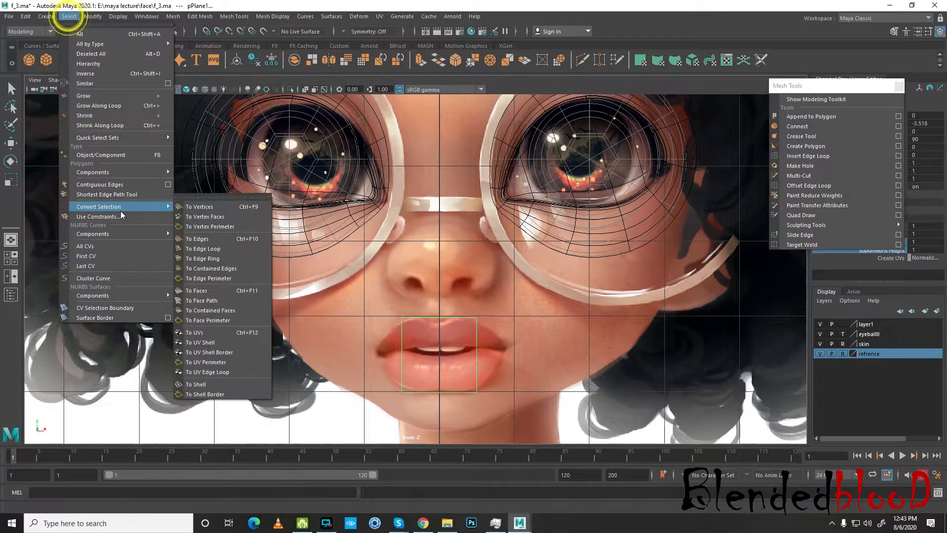
click(222, 199)
drag(222, 187, 94, 186)
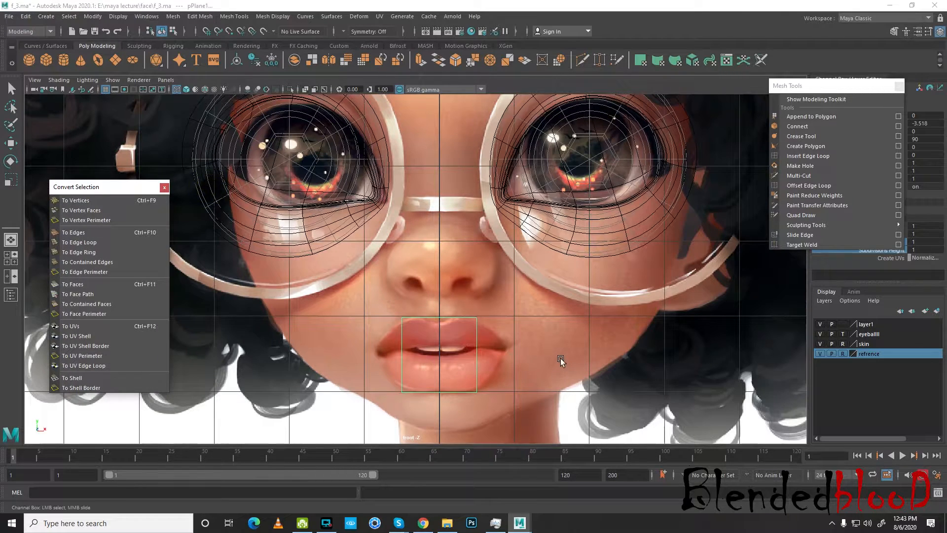
alt+middle_drag(469, 352, 516, 338)
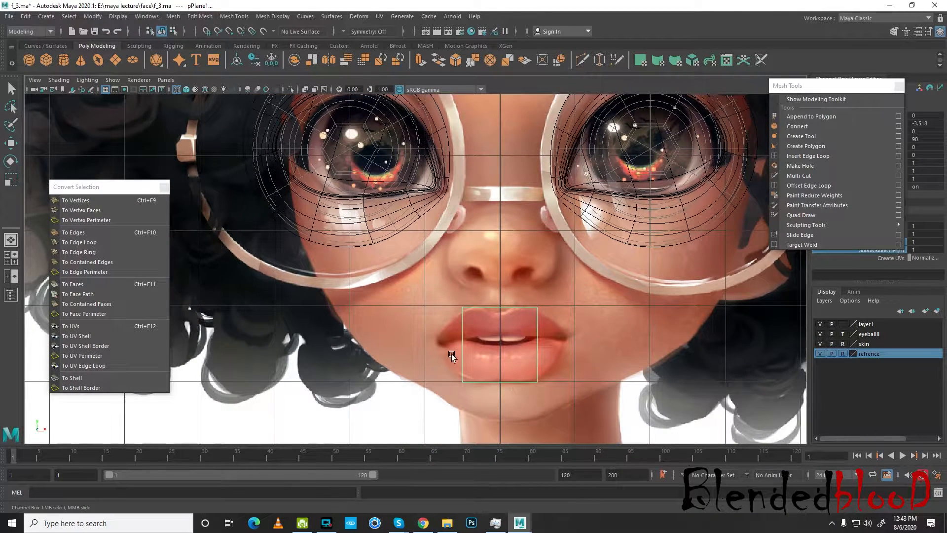
Insert a horizontal edge loop across the plane at the line between the lips, and reselect the plane in object mode
click(806, 156)
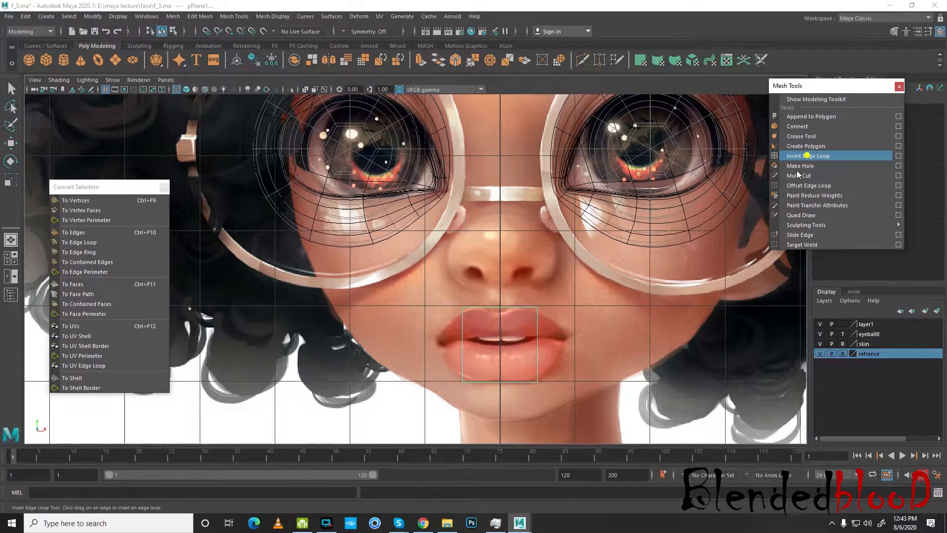
click(538, 339)
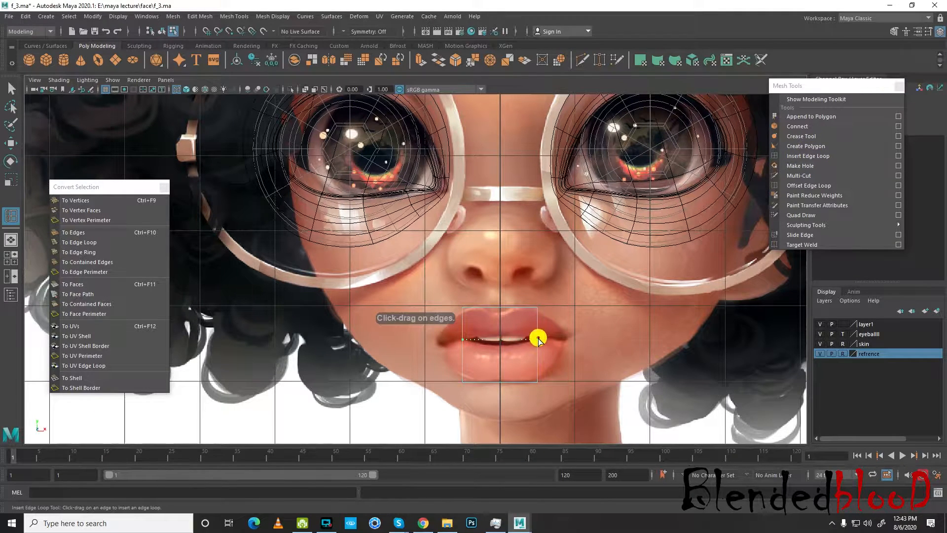
key(w)
right_click(532, 318)
right_drag(578, 227, 580, 225)
right_drag(525, 311, 486, 314)
click(566, 283)
click(527, 303)
key(F8)
click(581, 310)
click(537, 321)
Move the plane forward in the side view to just in front of the lips, at Translate Z about 5.372
key(space)
scroll(616, 375, down, 5)
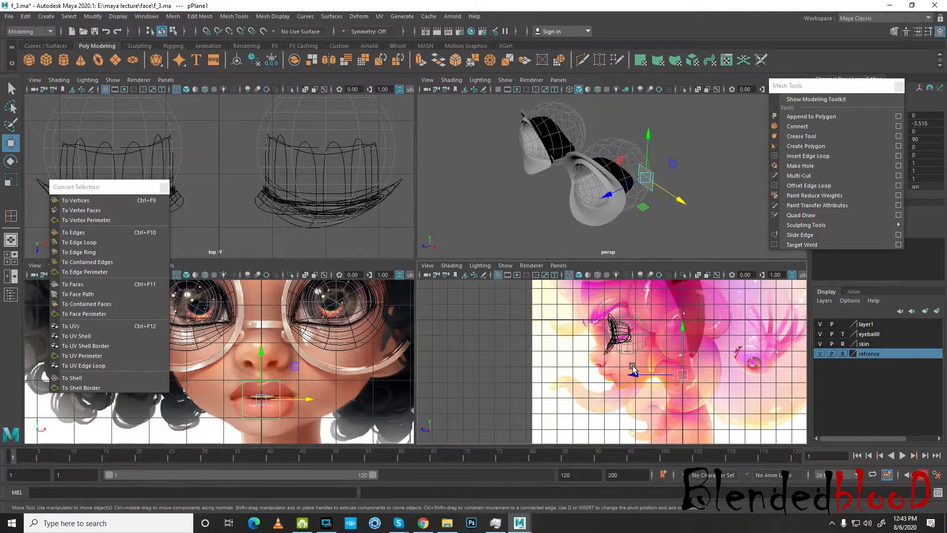
drag(681, 386, 542, 361)
scroll(563, 394, up, 3)
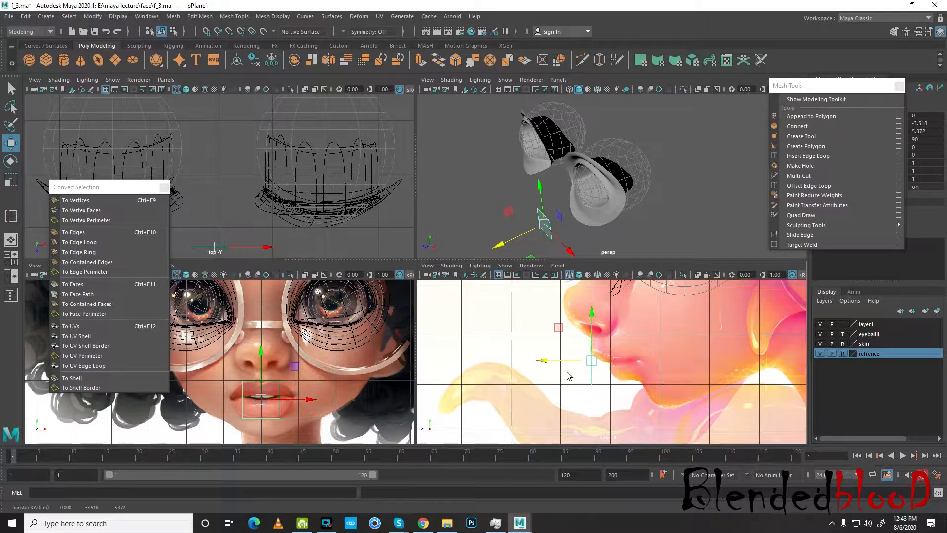
scroll(572, 371, down, 4)
alt+middle_drag(649, 347, 644, 369)
scroll(621, 385, up, 3)
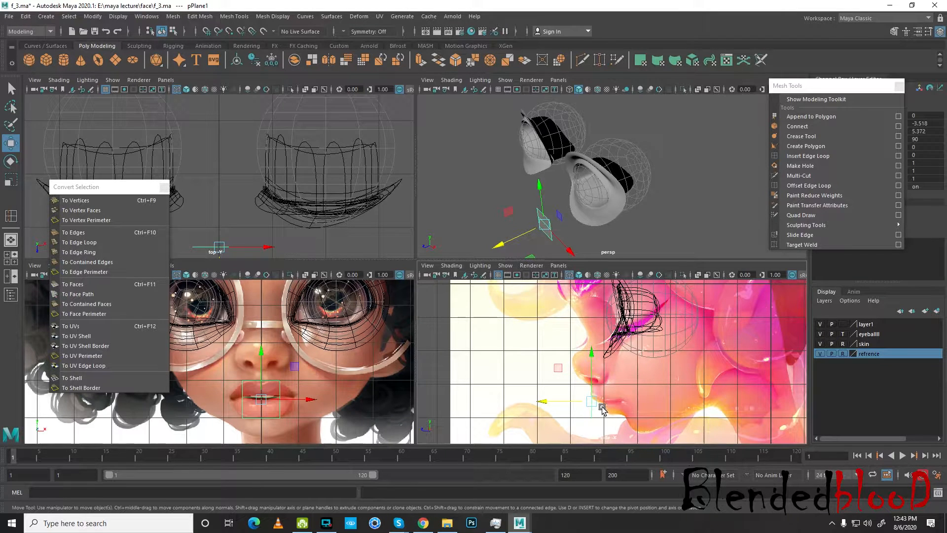
scroll(602, 407, up, 3)
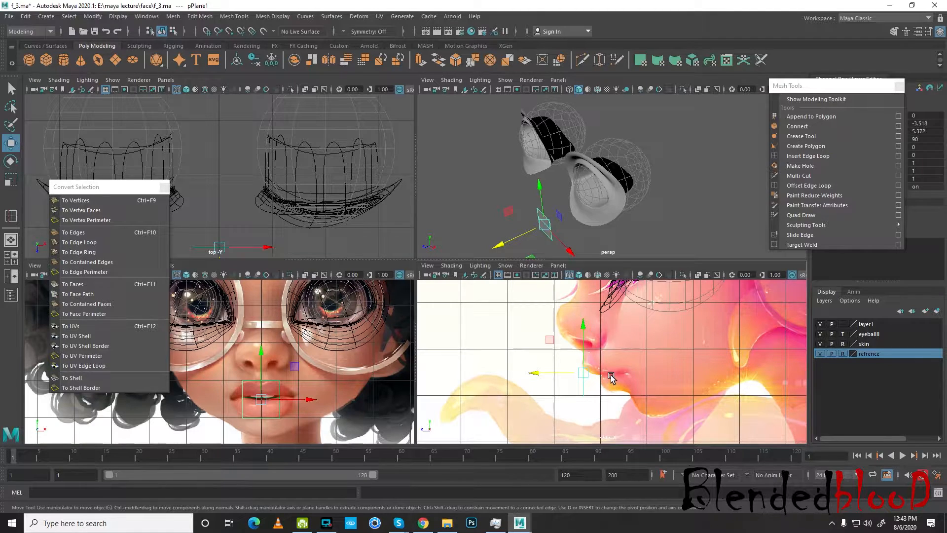
Make the refrence layer selectable and stretch the side-view image plane vertically to Scale Y about 1.174
click(844, 354)
click(669, 397)
key(f)
scroll(676, 345, up, 2)
scroll(712, 339, up, 2)
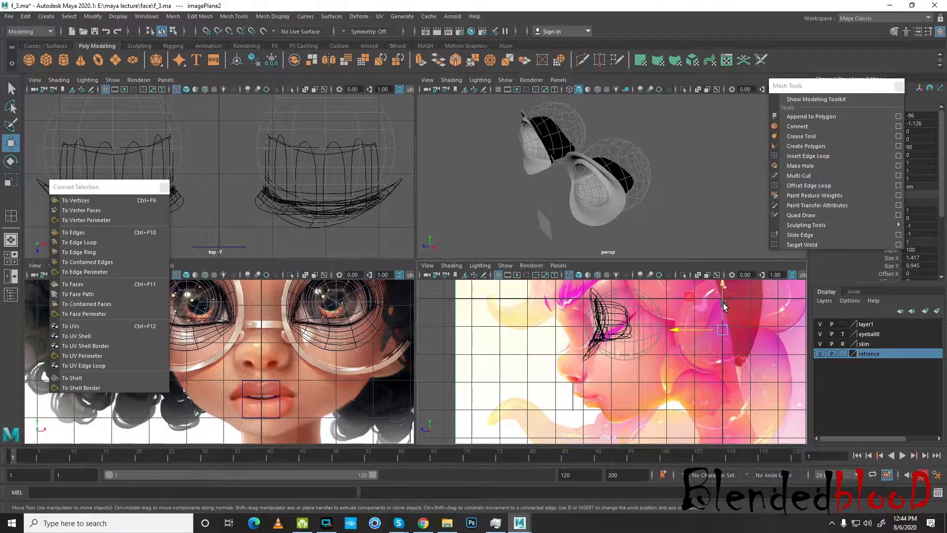
key(r)
mouse_move(722, 290)
mouse_down()
mouse_move(724, 301)
mouse_move(723, 293)
mouse_up()
key(w)
key(r)
key(w)
key(r)
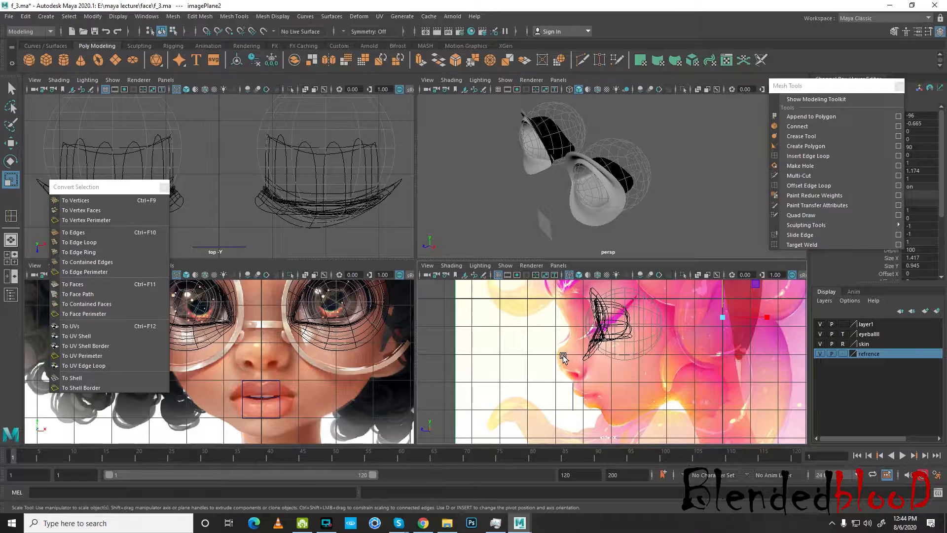
Try stretching the side image plane further in height and shifting it vertically, and undo these changes
drag(723, 296, 721, 295)
key(w)
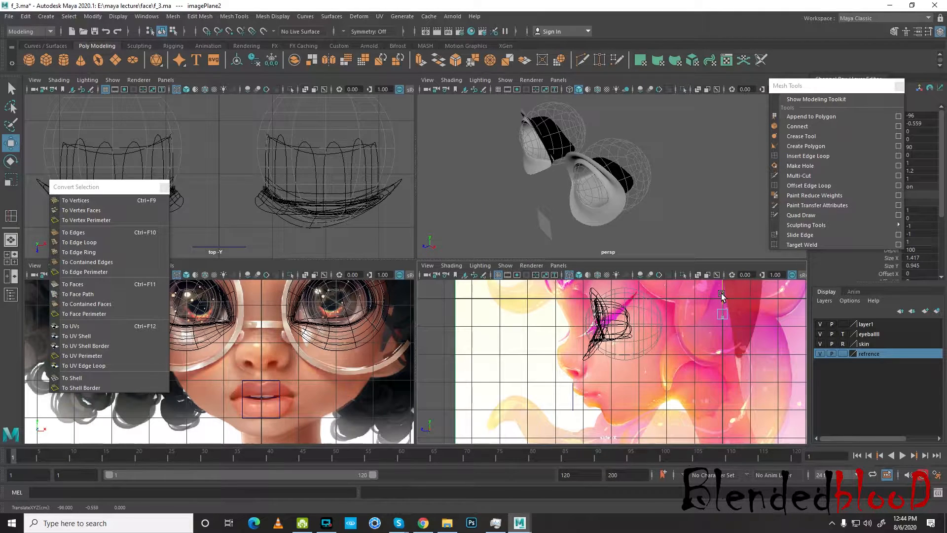
key(r)
drag(722, 294, 723, 291)
key(ctrl+z)
key(ctrl+z)
key(ctrl+z)
Realign the side image plane at scale 1.231, 1.445, 1.231 and Translate Y 0.062, Z -1.241, and set the refrence layer back to reference display
drag(720, 320, 746, 361)
key(w)
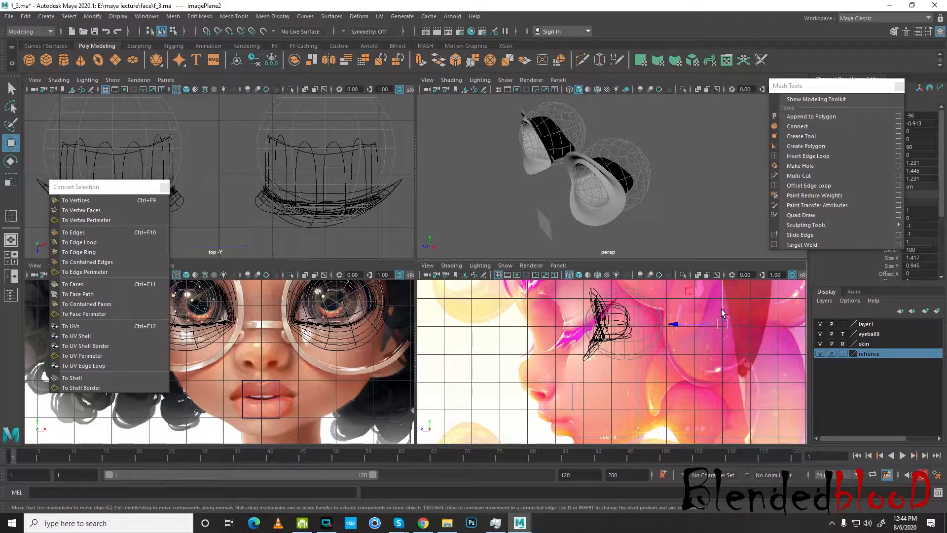
drag(723, 309, 721, 283)
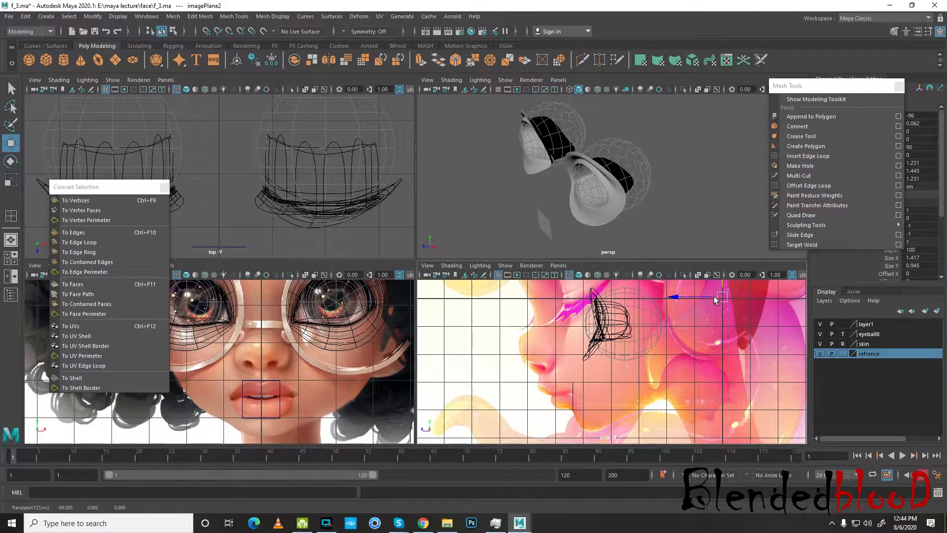
drag(676, 297, 711, 306)
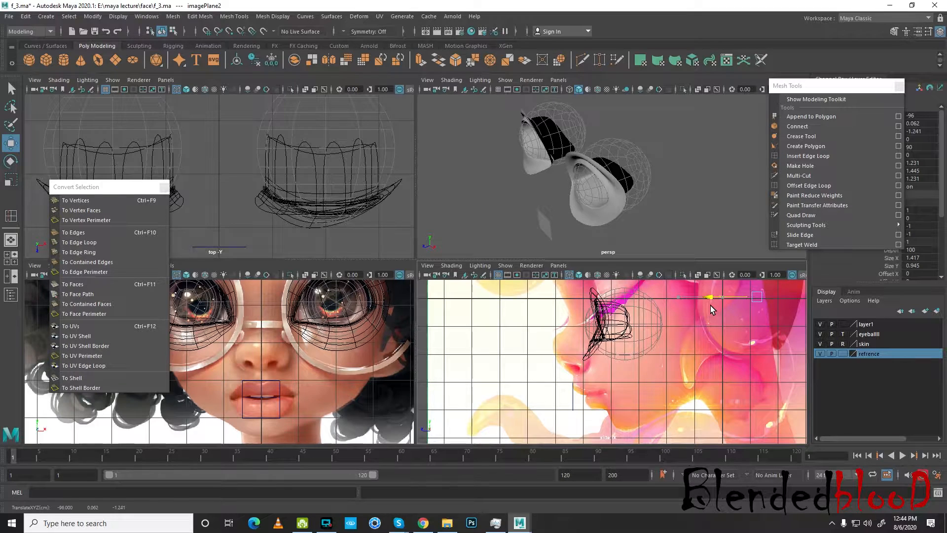
click(841, 354)
click(841, 353)
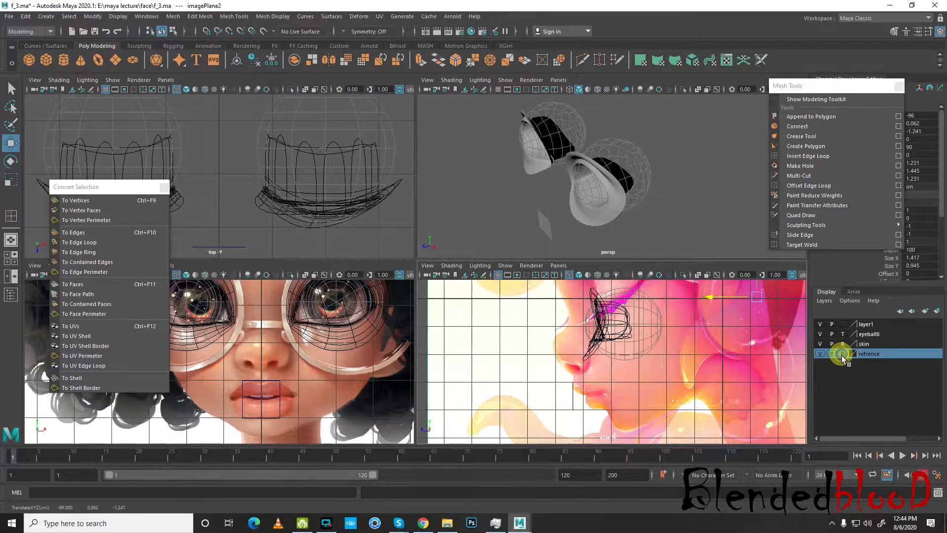
Tilt the mouth plane to Rotate X about 129.758 and shift it to Translate Z about 5.132, following the lip slope in the side view
click(530, 362)
drag(315, 399, 218, 417)
scroll(311, 416, up, 1)
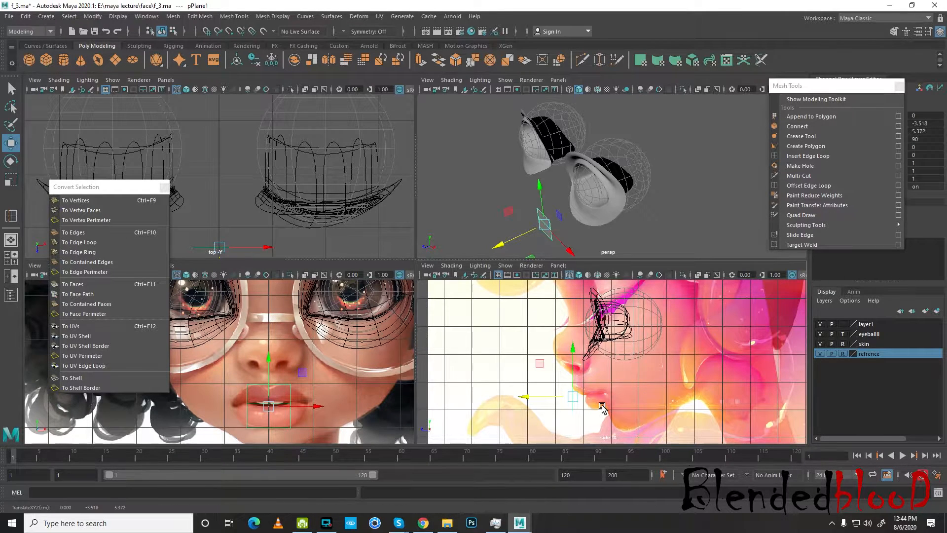
scroll(599, 410, up, 1)
key(e)
drag(612, 395, 580, 417)
key(w)
drag(520, 405, 527, 408)
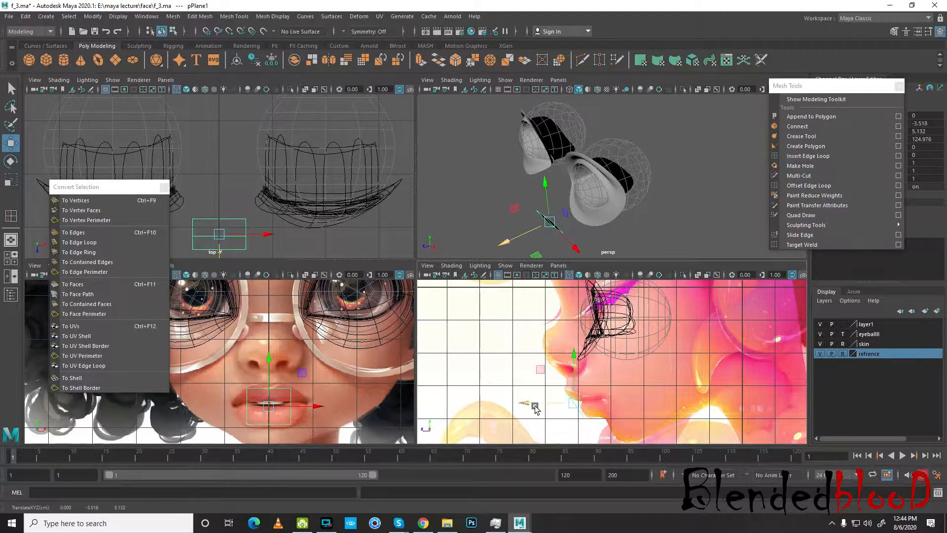
key(e)
drag(615, 392, 624, 388)
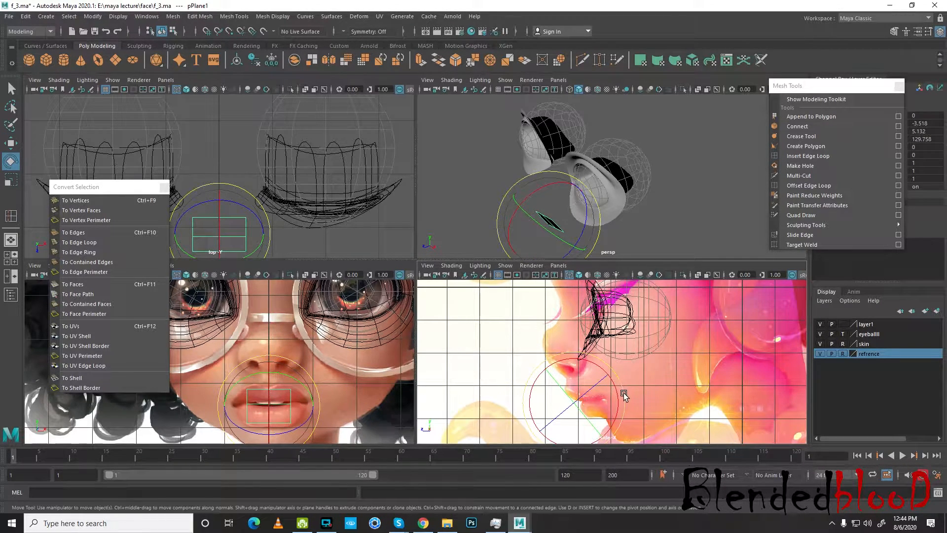
key(w)
Widen the mouth plane in the front view by moving its side vertices out to both corners of the lips
key(space)
alt+middle_drag(509, 382, 499, 365)
scroll(505, 361, up, 2)
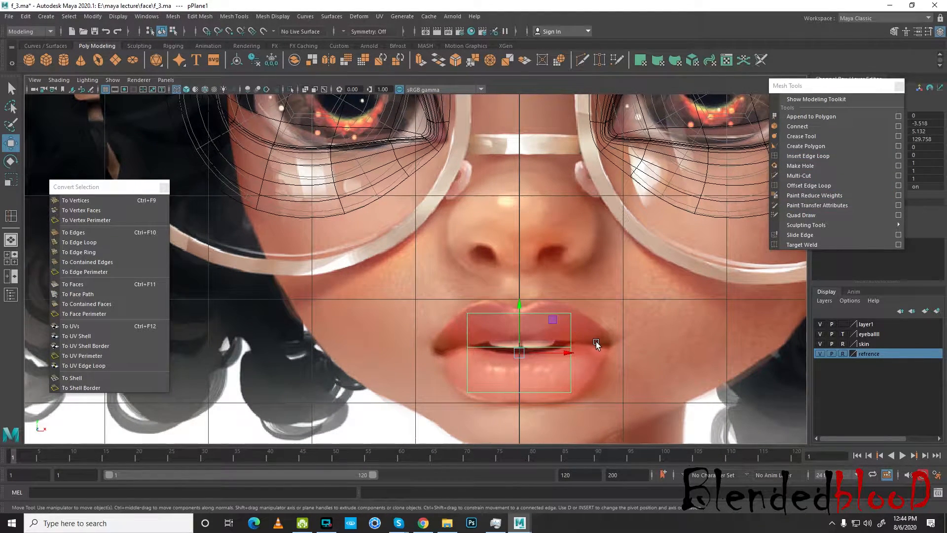
alt+middle_drag(596, 341, 582, 322)
scroll(571, 327, up, 1)
right_drag(568, 329, 524, 254)
drag(548, 277, 632, 426)
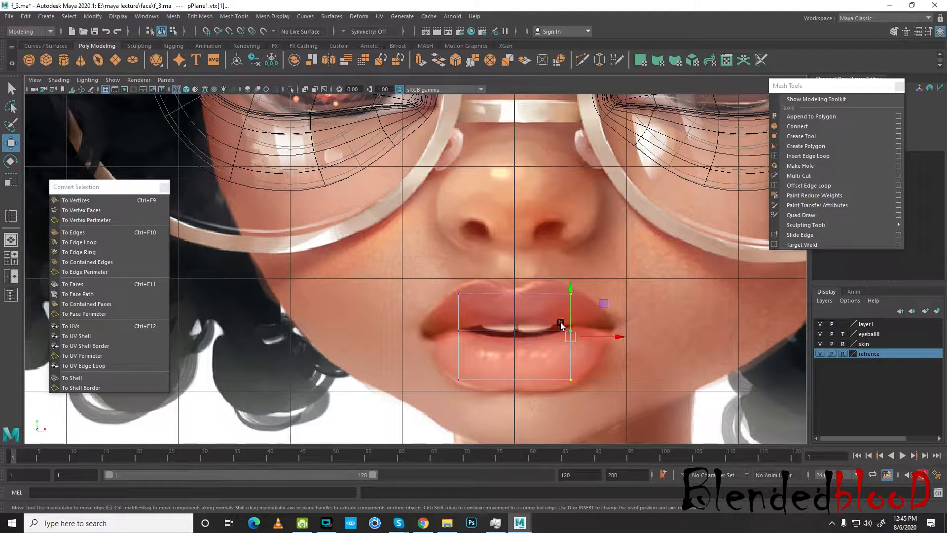
drag(617, 336, 657, 337)
drag(439, 321, 470, 339)
drag(411, 265, 504, 420)
drag(504, 336, 467, 338)
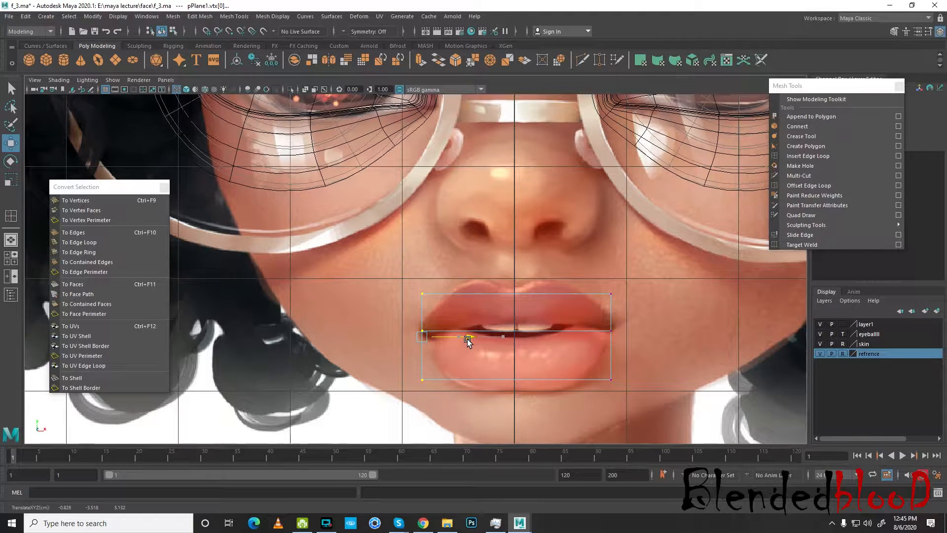
Insert a vertical edge loop at the plane's centre and lower its bottom vertex to the lower lip's edge
click(801, 157)
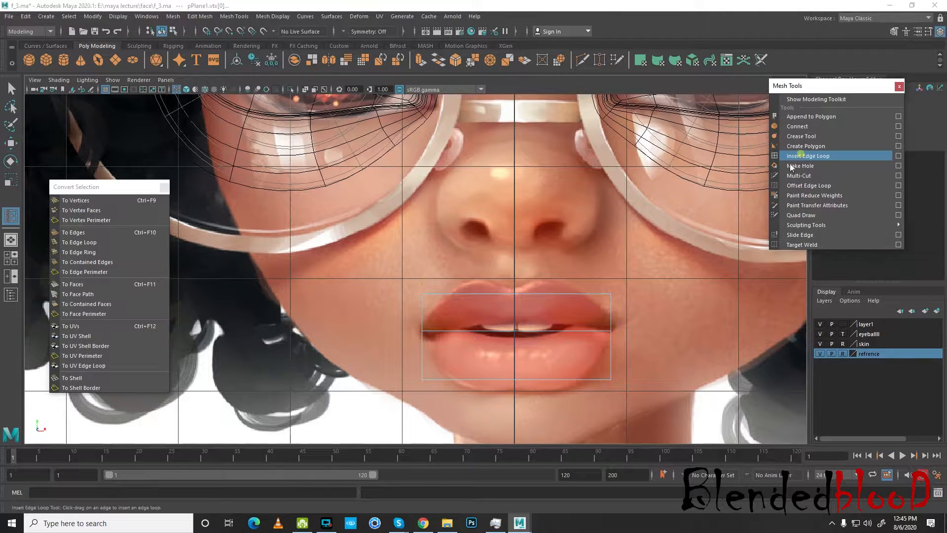
click(514, 294)
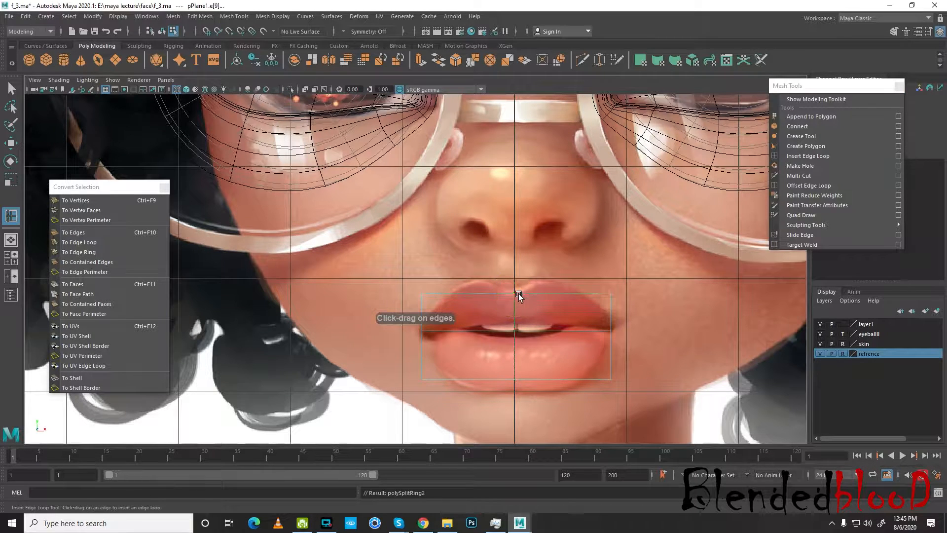
key(w)
right_drag(523, 292, 510, 295)
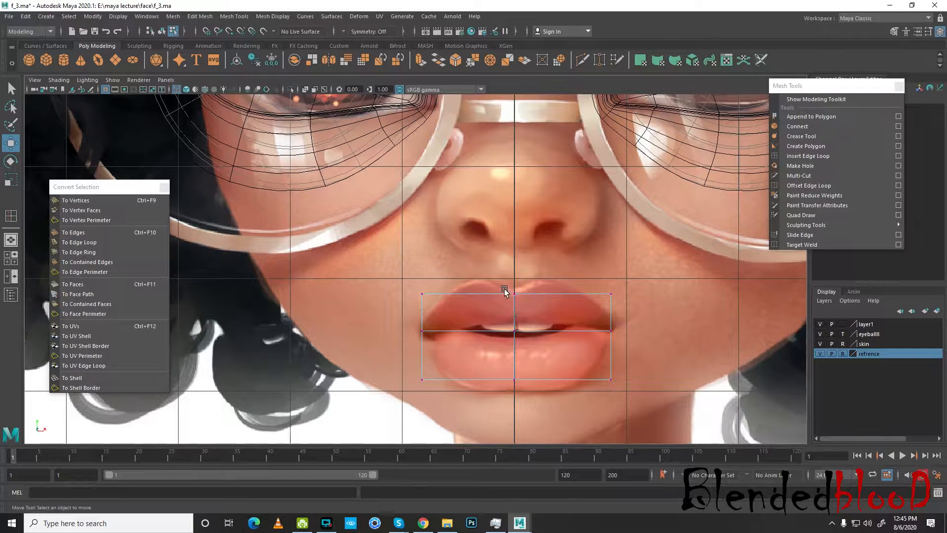
click(503, 291)
click(512, 330)
click(515, 364)
drag(514, 364, 515, 375)
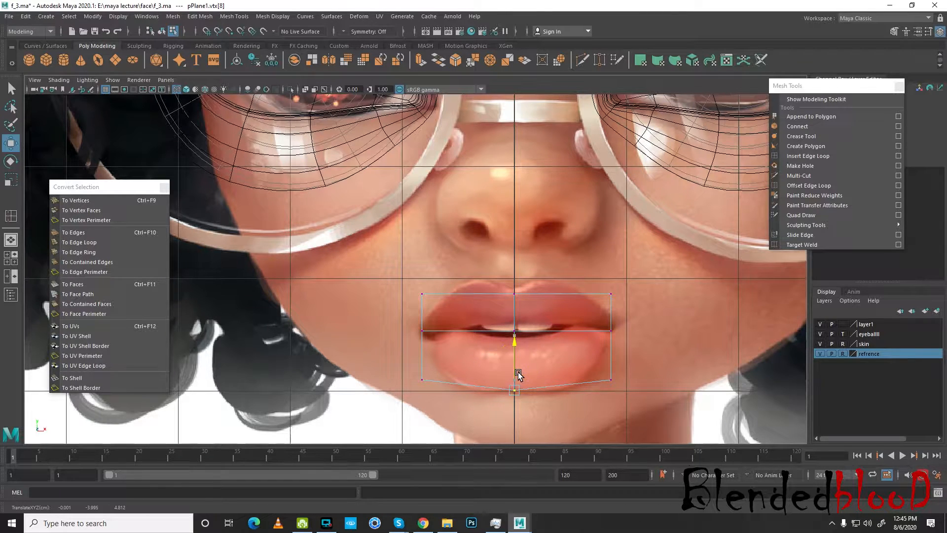
Push the plane's outer left and right vertices back to about Z 4.303 in the side view, bending it around the centre
click(815, 157)
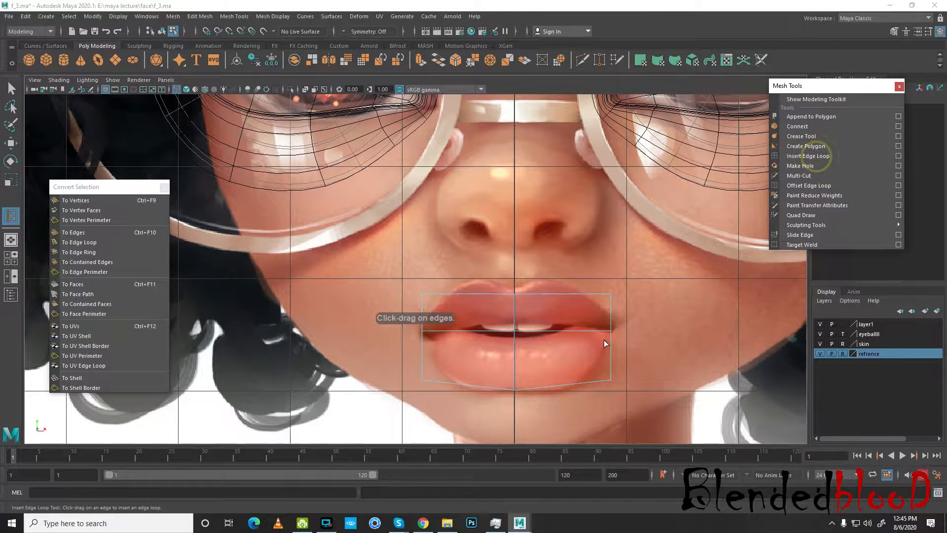
right_click(600, 297)
click(569, 296)
right_drag(569, 251, 525, 252)
click(611, 331)
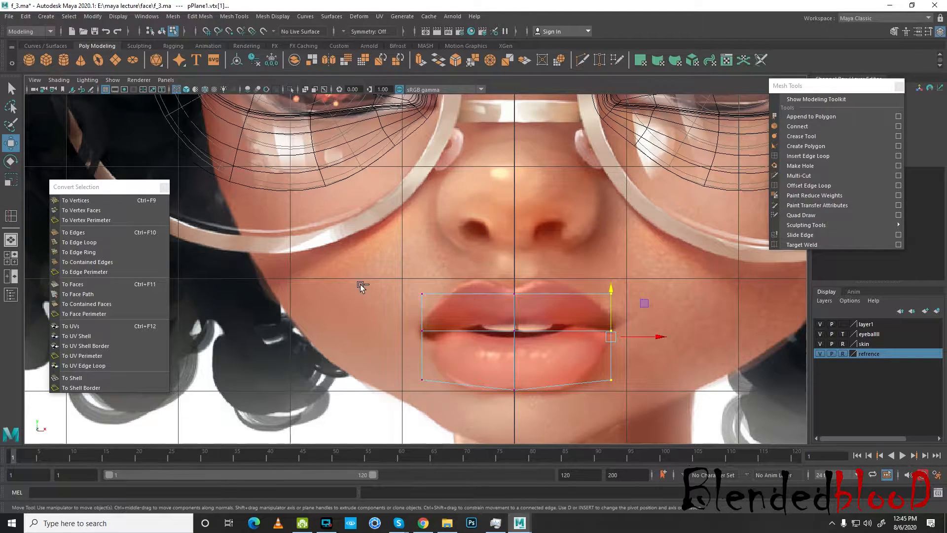
drag(418, 363, 634, 390)
key(space)
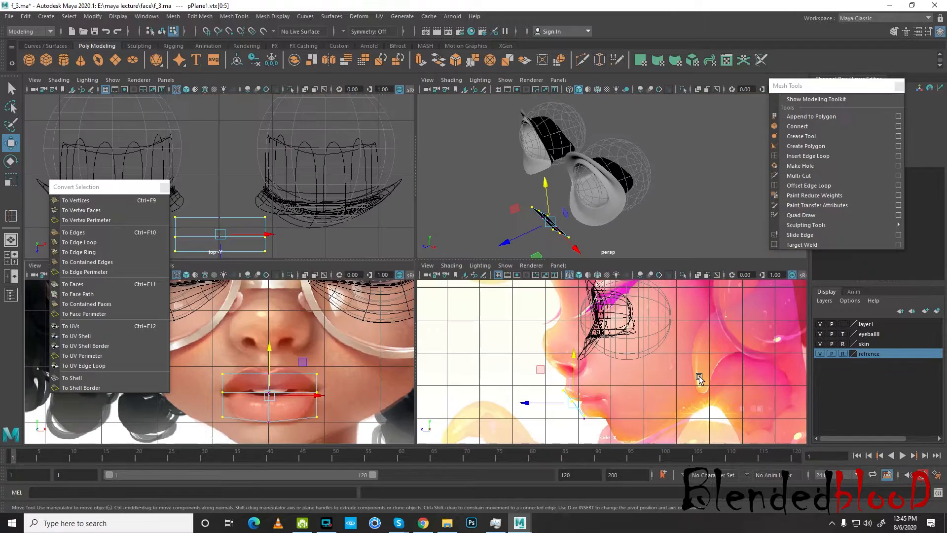
scroll(581, 388, up, 1)
alt+middle_drag(581, 390, 577, 371)
drag(516, 392, 545, 393)
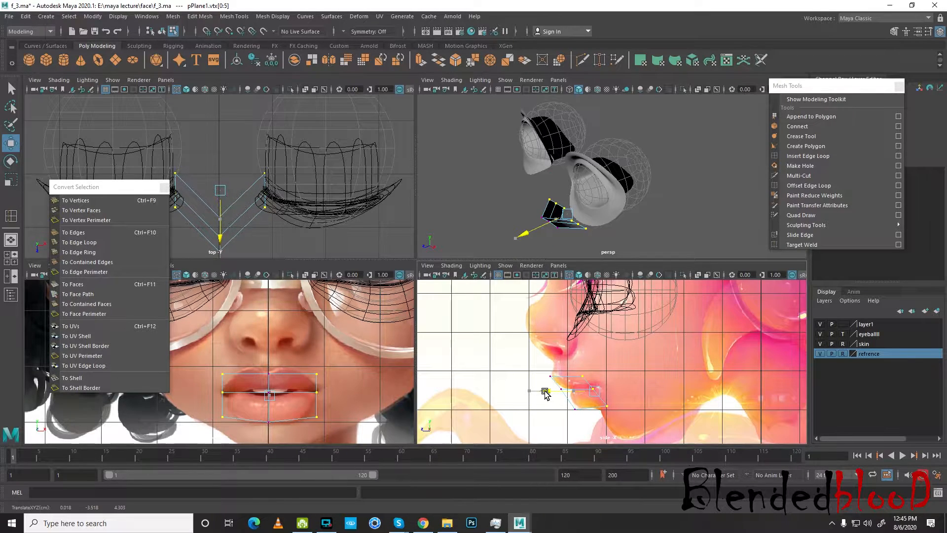
Insert a vertical edge loop in the plane's right half, between the centre line and the outer edge
mouse_move(617, 223)
alt+mouse_down()
mouse_move(619, 191)
mouse_move(621, 224)
alt+mouse_up()
alt+middle_drag(568, 239, 615, 199)
alt+drag(616, 198, 642, 212)
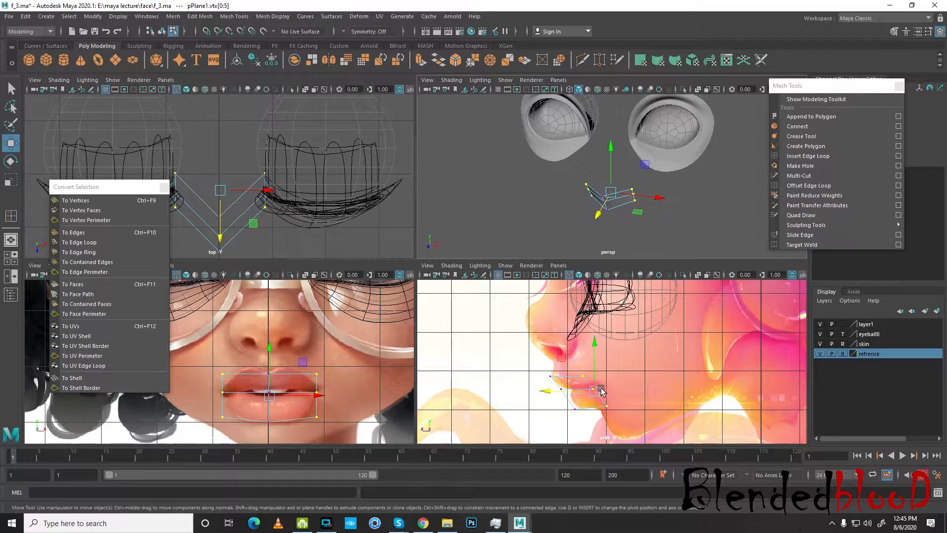
scroll(554, 413, up, 1)
key(space)
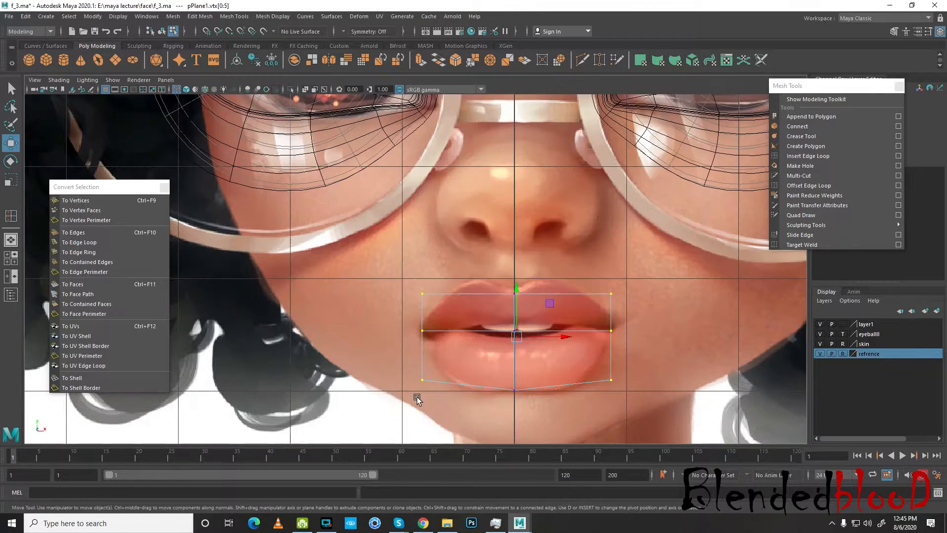
scroll(538, 375, up, 1)
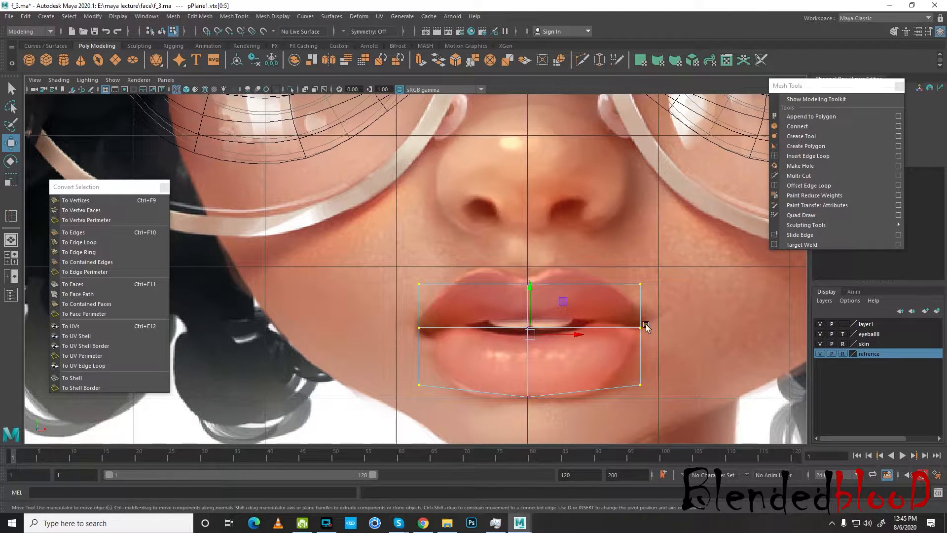
click(797, 156)
drag(572, 284, 573, 284)
key(w)
right_click(585, 280)
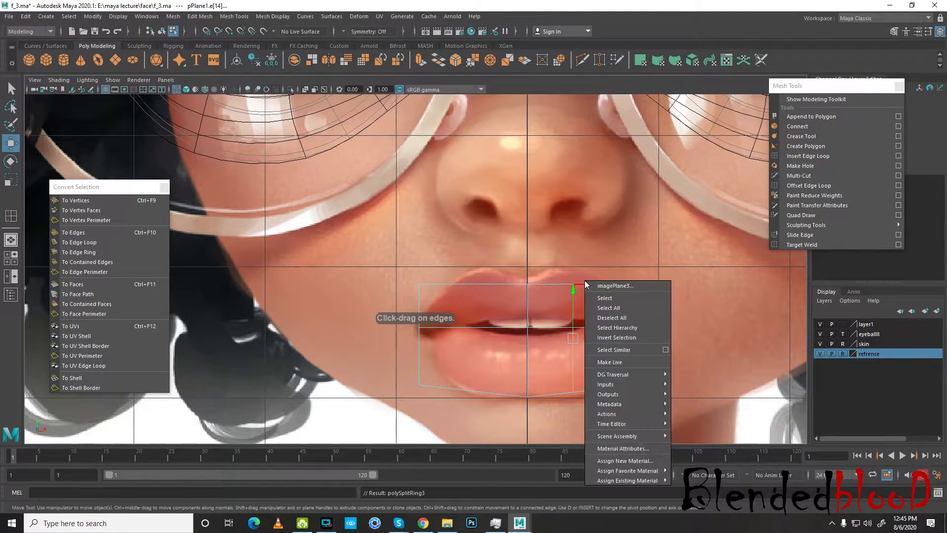
click(551, 273)
right_click(558, 280)
click(535, 279)
right_click(540, 280)
click(511, 278)
right_drag(523, 284, 462, 270)
Move the loop's top vertex to the right cupid's bow peak, about X 0.224, and its bottom vertex down to the lower lip's outline
drag(543, 244, 582, 287)
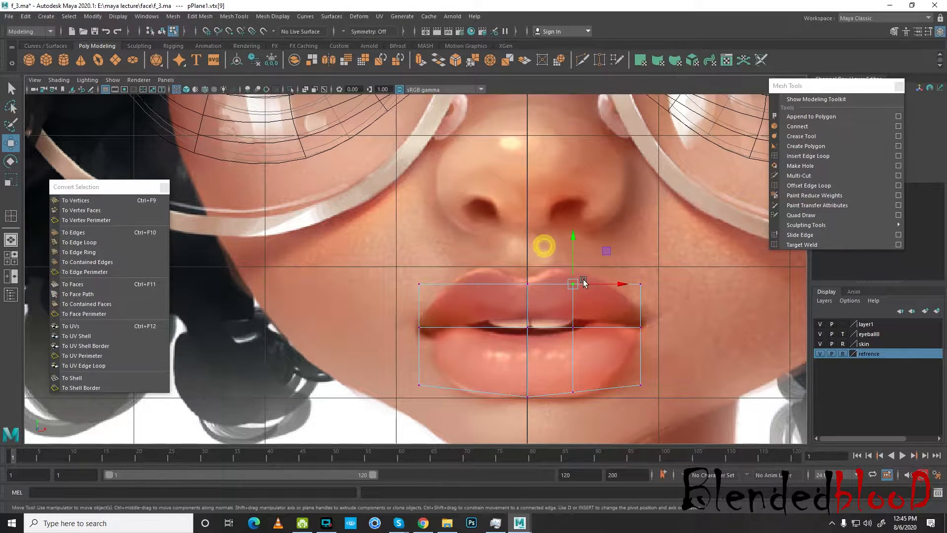
drag(572, 254, 572, 241)
mouse_move(564, 370)
mouse_down()
mouse_move(589, 405)
mouse_move(574, 366)
mouse_up()
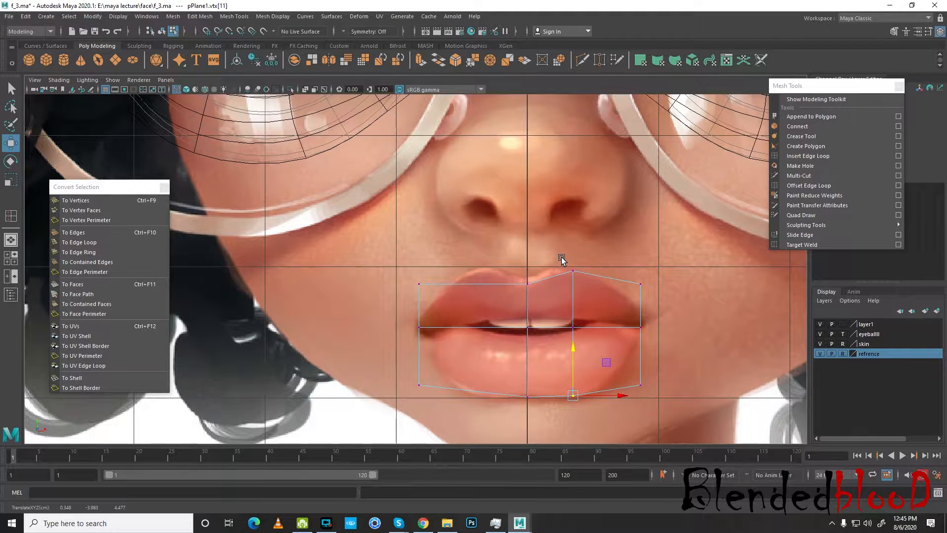
drag(558, 254, 604, 401)
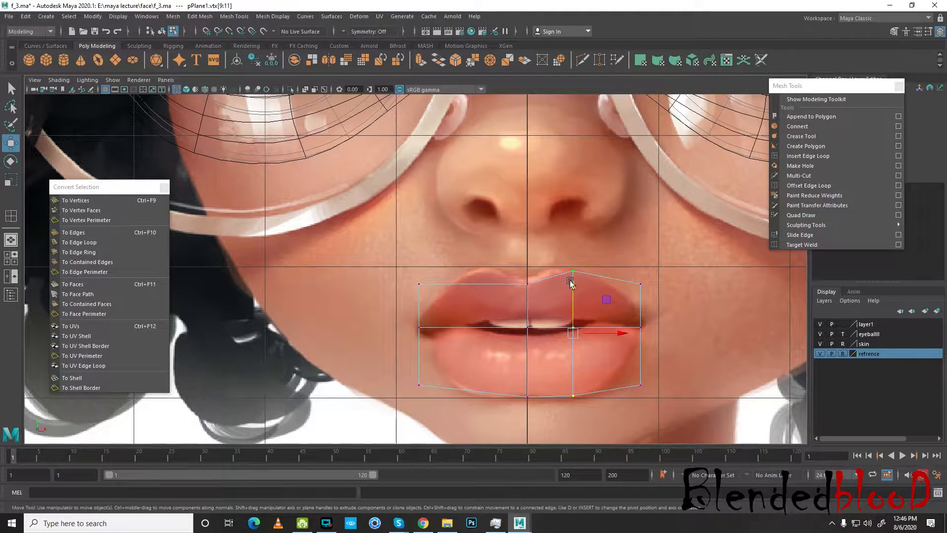
drag(560, 256, 600, 270)
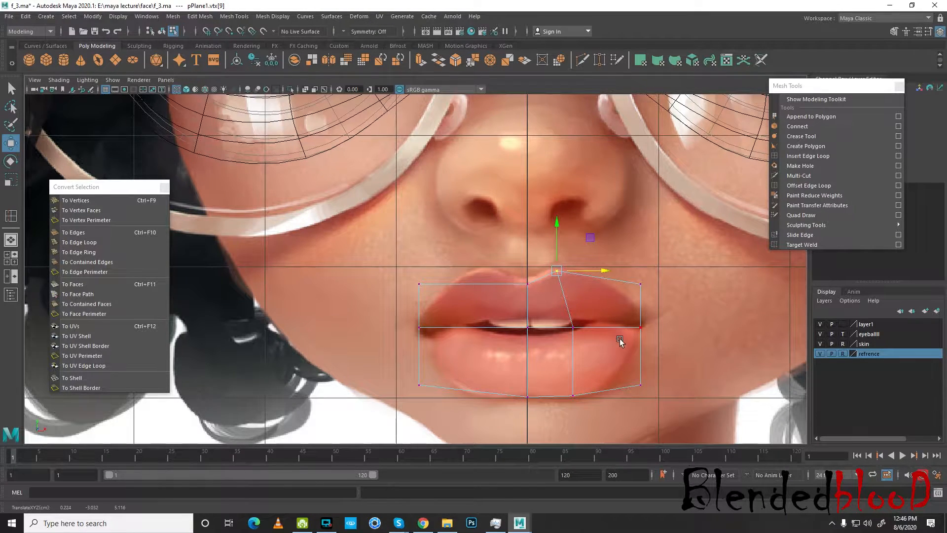
Pull the right half's inner vertical edge loop slightly forward in the top view to round the lip curve
key(space)
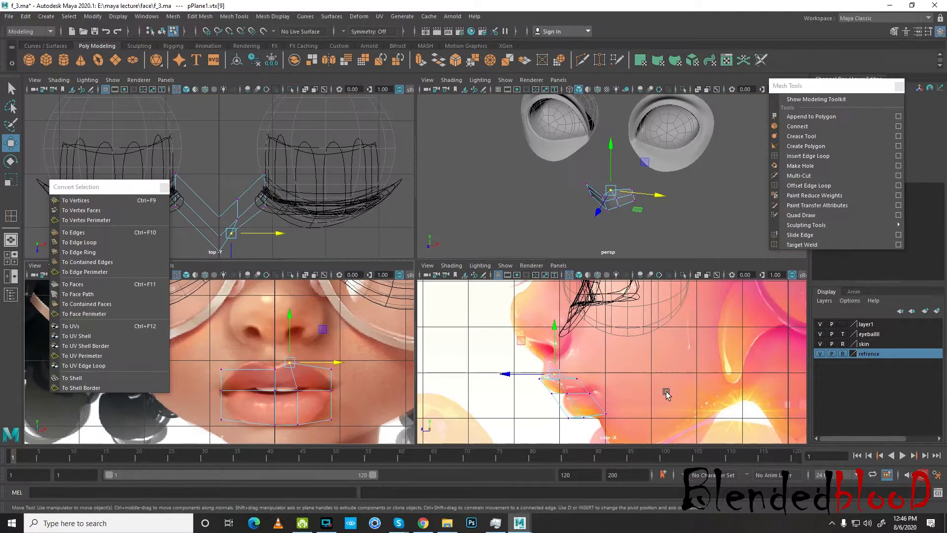
mouse_move(640, 200)
alt+mouse_down()
mouse_move(656, 227)
mouse_move(630, 214)
alt+mouse_up()
scroll(655, 224, up, 6)
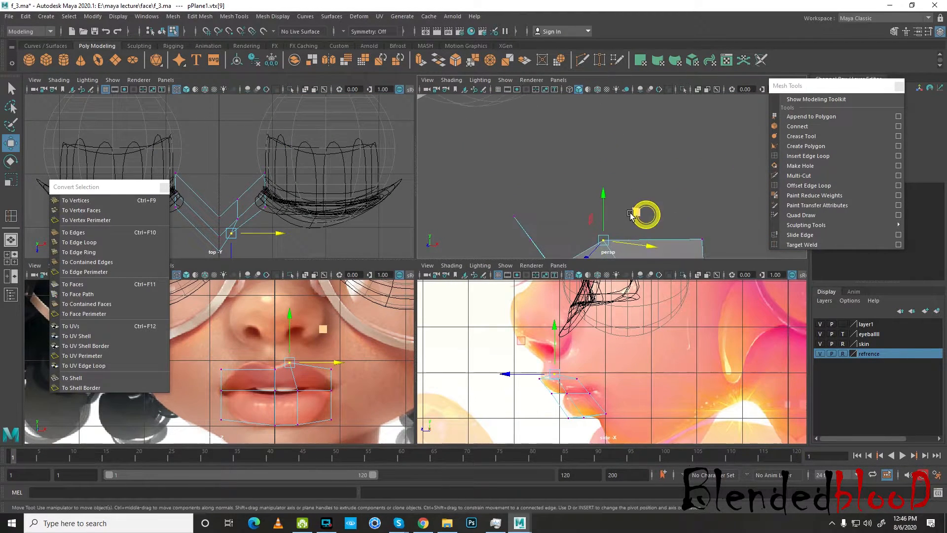
alt+middle_drag(630, 214, 632, 197)
right_drag(632, 197, 634, 146)
double_click(629, 183)
drag(635, 189, 465, 232)
alt+middle_drag(284, 221, 336, 205)
drag(288, 246, 295, 258)
Move the plane's outer right vertices forward to about Z 4.591 in the top view
right_drag(693, 152, 645, 154)
drag(657, 123, 745, 187)
drag(318, 223, 324, 237)
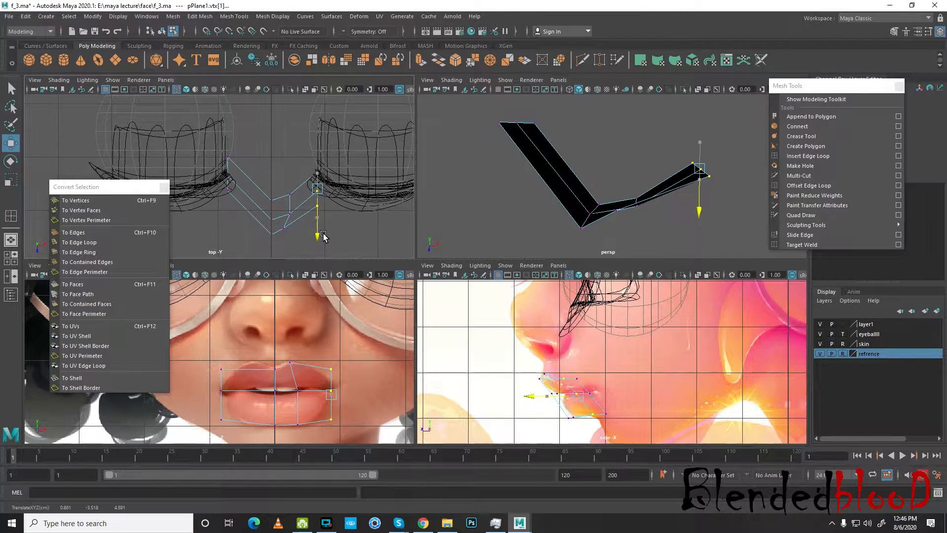
Lower the upper-right vertex and raise the lower-right vertex so both taper in to the right mouth corner
key(space)
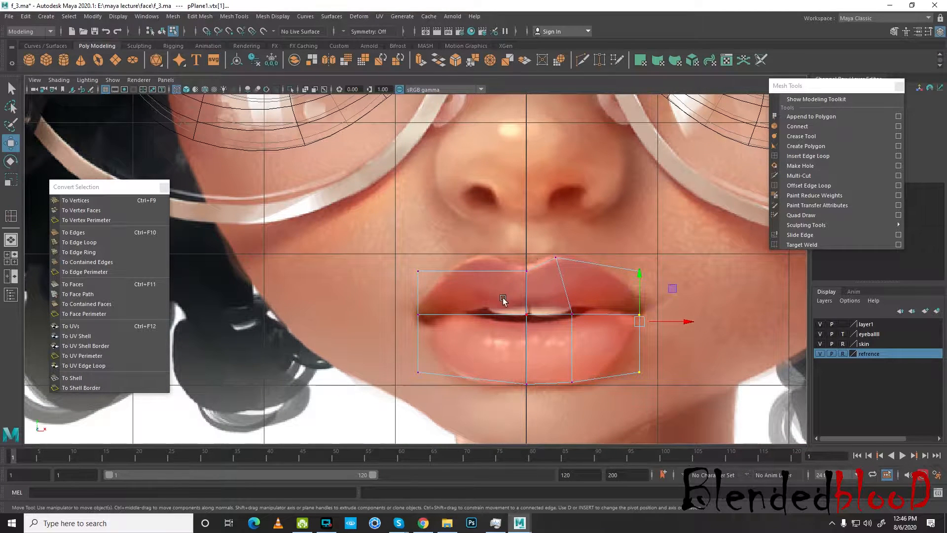
right_click(504, 300)
right_drag(614, 262, 532, 244)
drag(643, 270, 643, 294)
drag(627, 358, 639, 317)
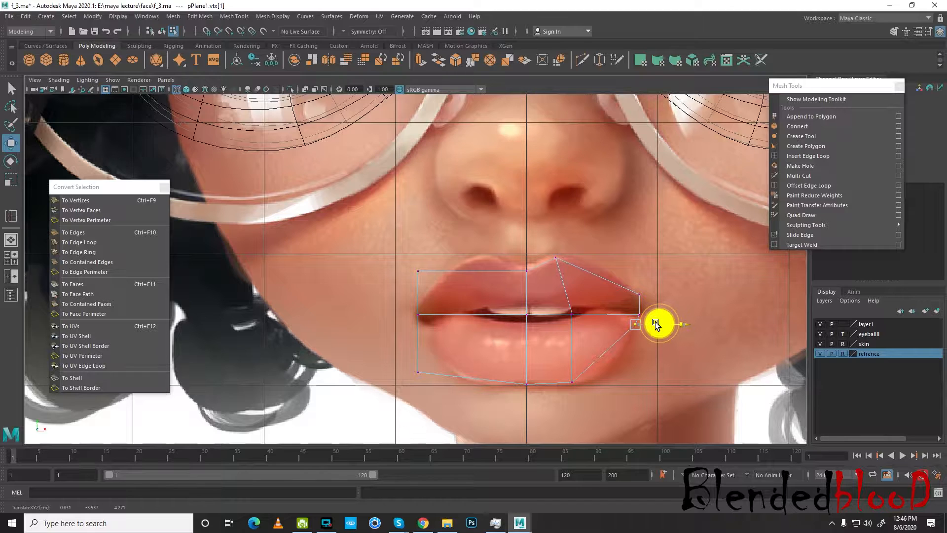
click(640, 295)
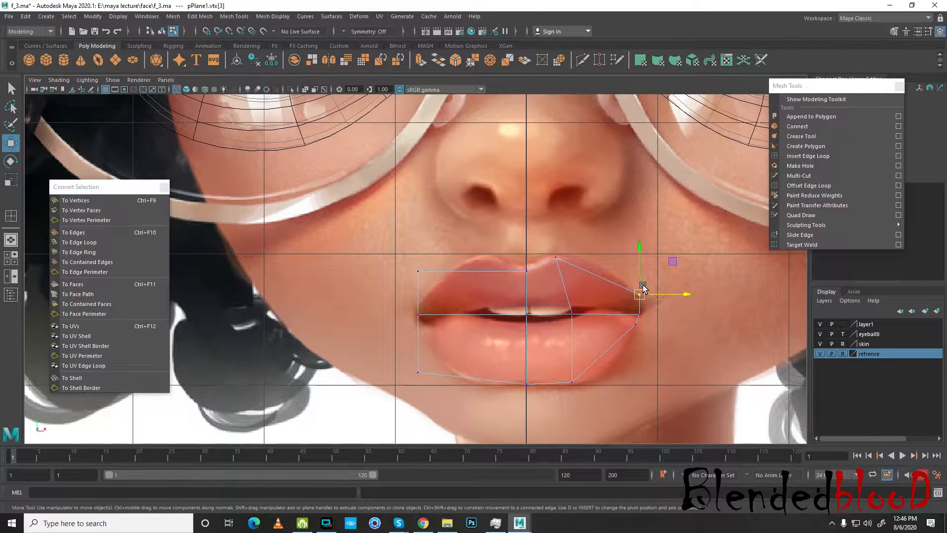
drag(643, 296, 643, 299)
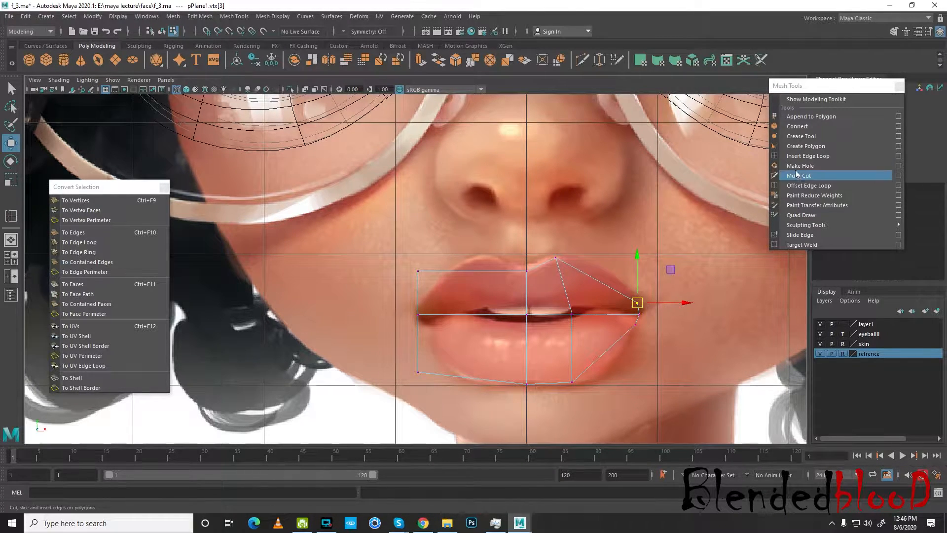
Insert a vertical edge loop nearer the right mouth corner and move its top and bottom vertices onto the lip outline
click(808, 156)
drag(595, 280, 598, 281)
key(w)
right_drag(602, 273, 507, 252)
drag(582, 271, 602, 257)
click(606, 351)
drag(607, 331, 613, 351)
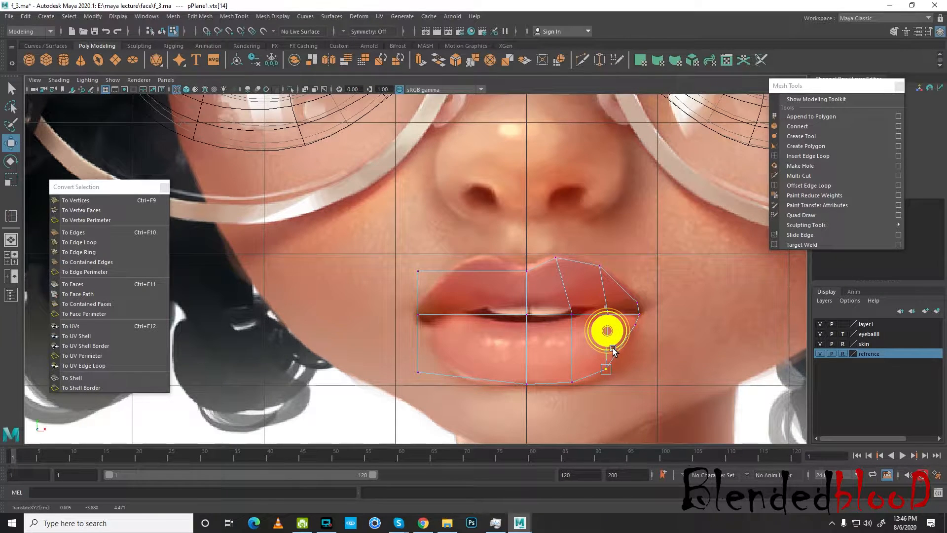
Add another vertical edge loop beside the right mouth corner and fit its end vertices to the upper and lower lip outline
click(802, 156)
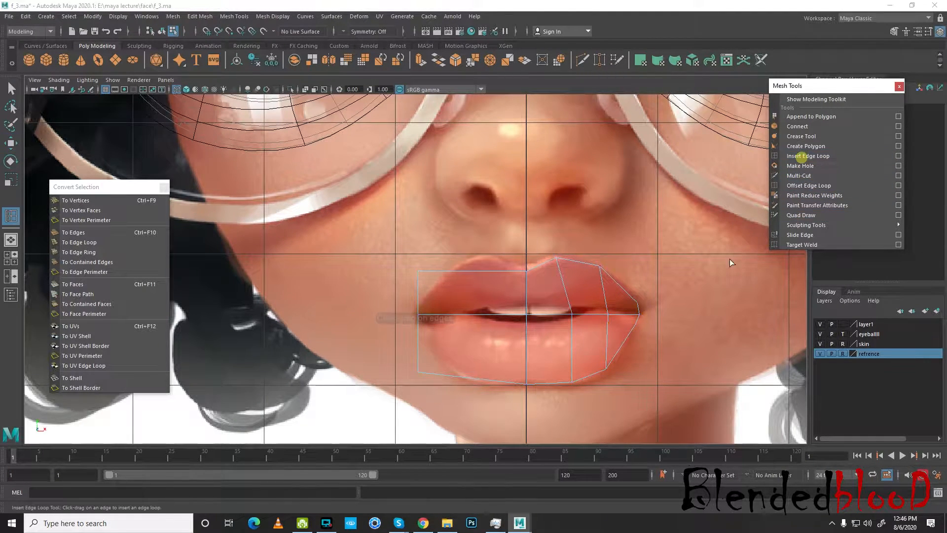
click(617, 282)
key(w)
right_drag(620, 281, 494, 258)
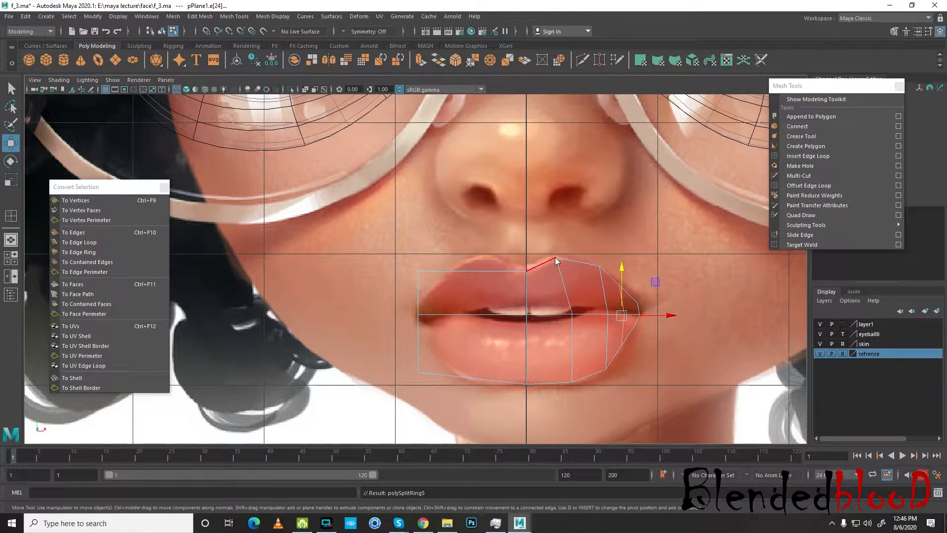
drag(626, 275, 625, 271)
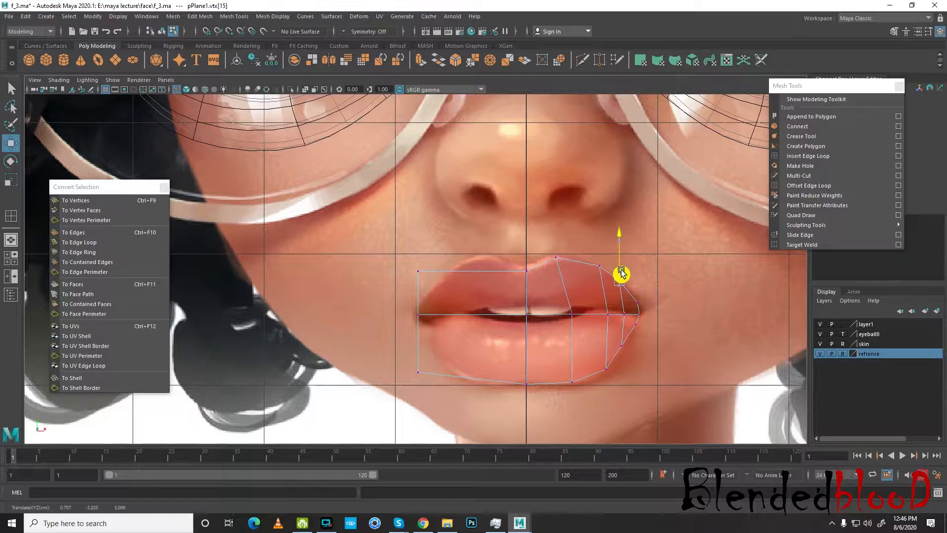
drag(631, 359, 633, 361)
drag(621, 328, 636, 350)
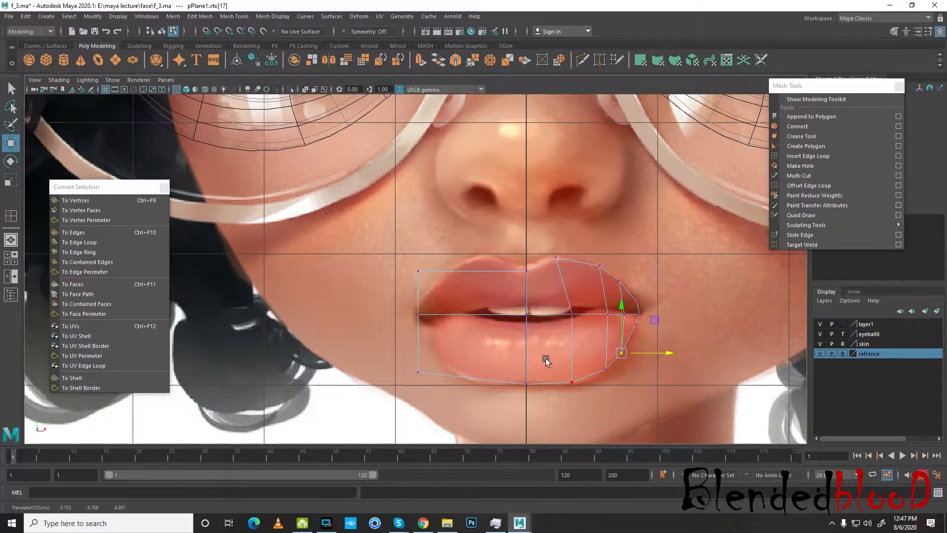
click(799, 156)
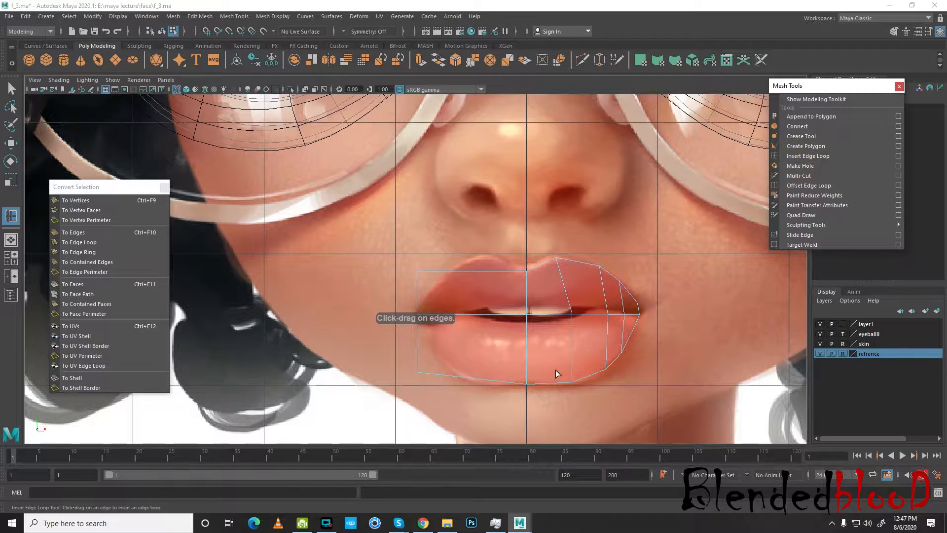
key(w)
click(624, 299)
Examine the bent lip plane's curvature from several angles in the perspective view
key(space)
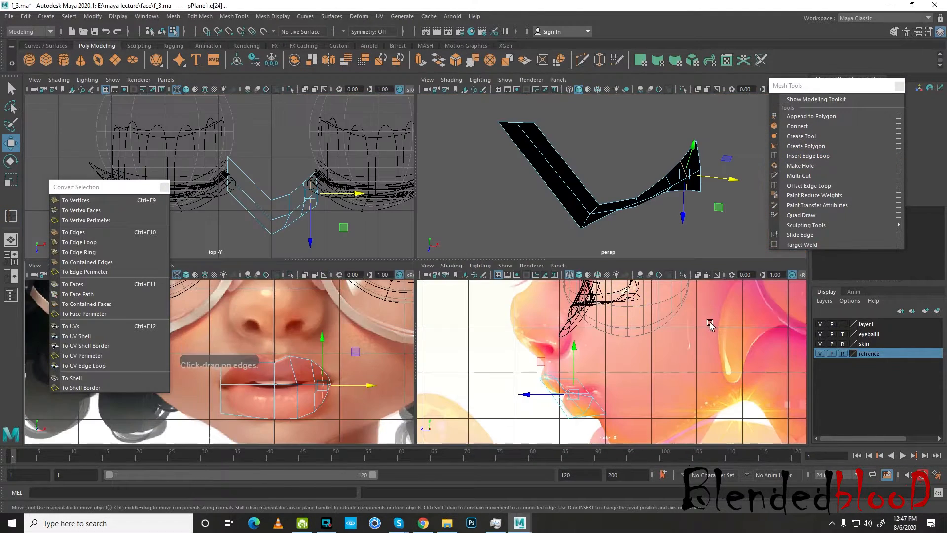
alt+drag(693, 208, 674, 212)
click(684, 232)
click(669, 193)
double_click(669, 193)
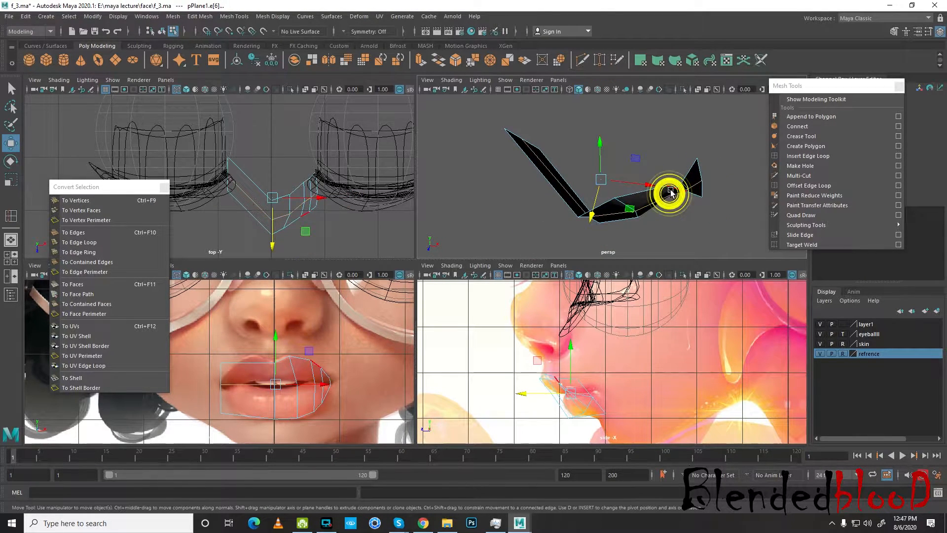
alt+drag(685, 212, 637, 259)
click(675, 194)
click(635, 205)
alt+drag(670, 215, 684, 200)
Move the upper vertex of the right mouth corner backward in the side view to match the profile reference
right_drag(699, 187, 672, 188)
alt+drag(739, 206, 714, 204)
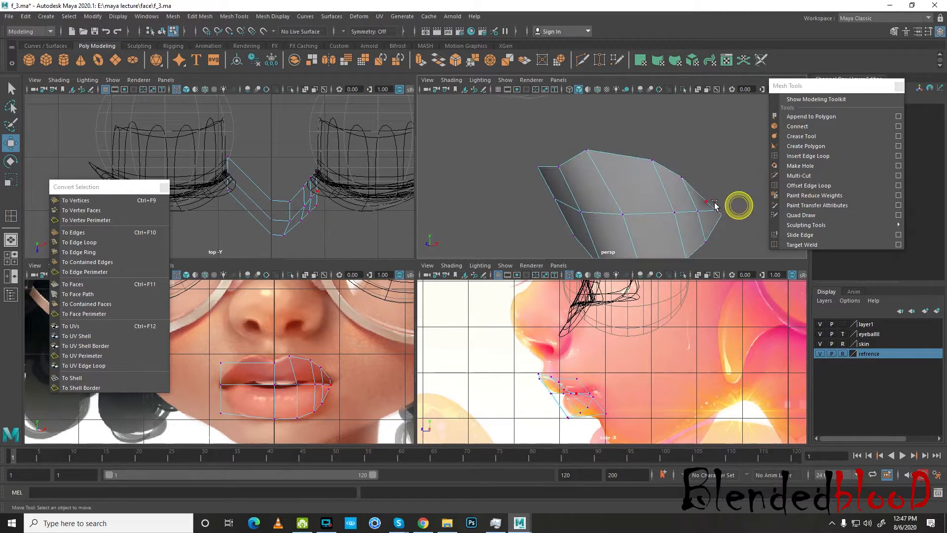
click(706, 203)
scroll(560, 409, up, 2)
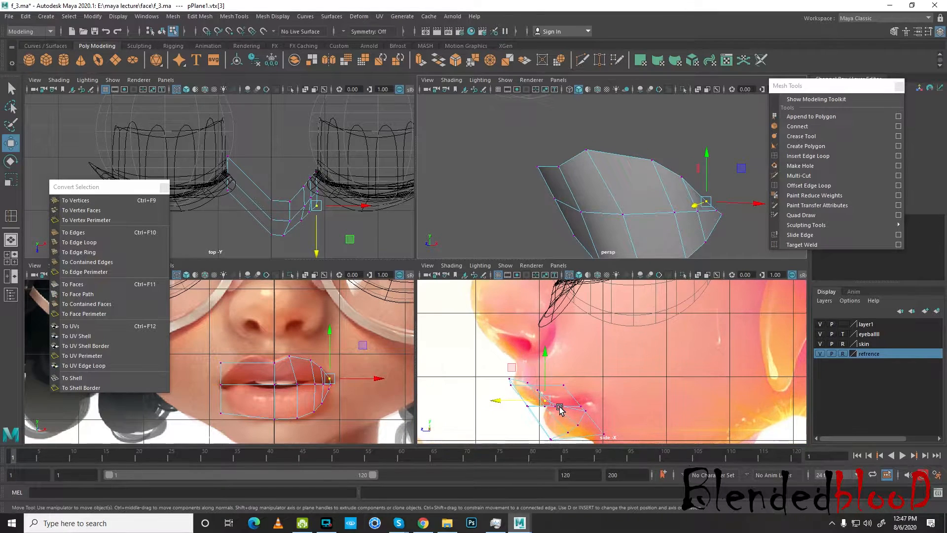
drag(509, 405, 524, 400)
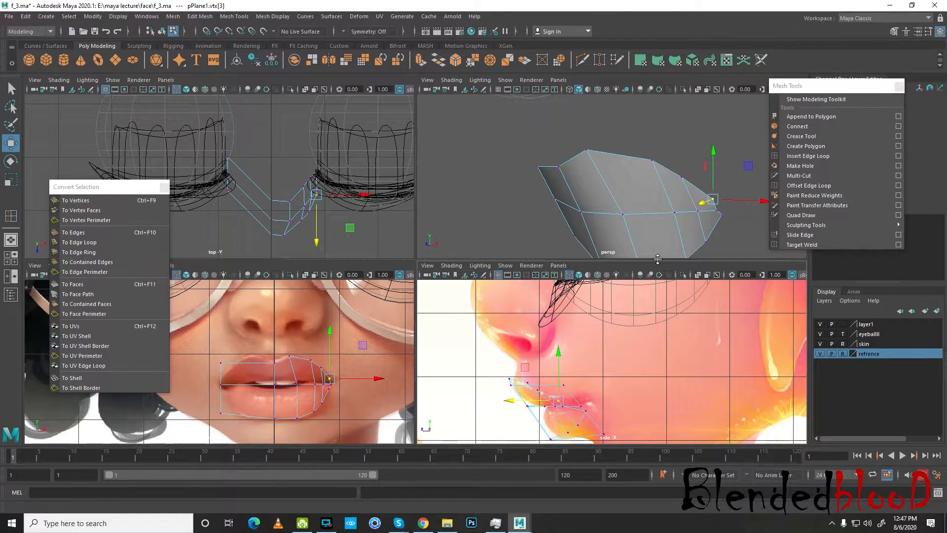
Move the lower vertex of the right mouth corner forward to about Z 4.382 in the side view
key(space)
alt+drag(697, 226, 624, 359)
key(space)
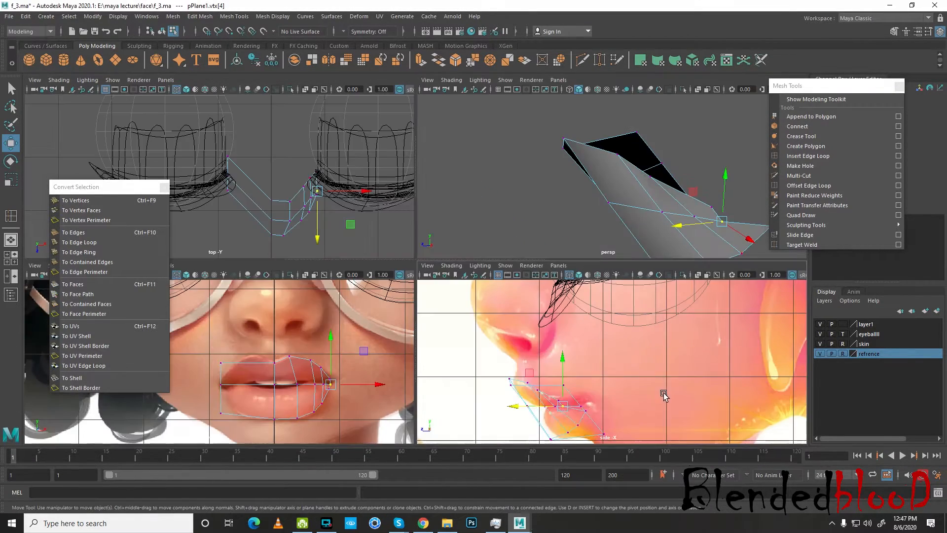
key(space)
scroll(583, 336, up, 5)
drag(439, 353, 505, 368)
click(569, 366)
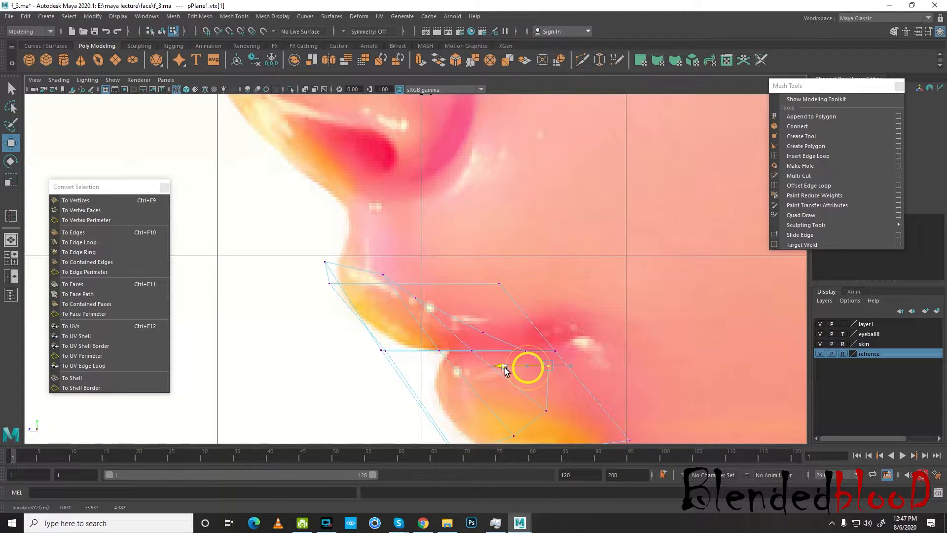
Select the right mouth-corner vertices and scale them flat along X so they line up vertically
key(space)
key(space)
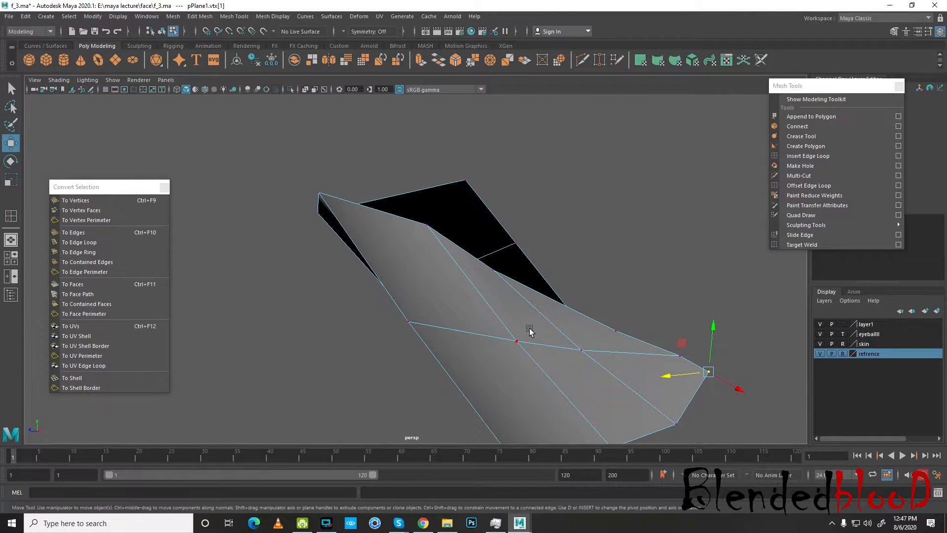
click(532, 329)
alt+drag(587, 329, 642, 350)
right_drag(623, 252, 585, 252)
alt+drag(682, 311, 681, 290)
drag(648, 261, 699, 334)
key(r)
drag(713, 295, 483, 323)
key(w)
alt+drag(641, 336, 655, 356)
key(space)
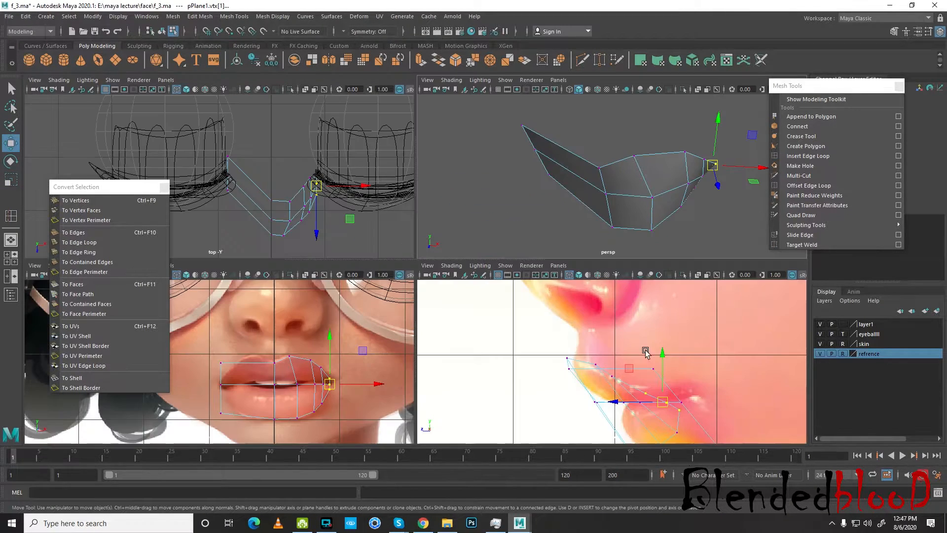
scroll(378, 405, up, 8)
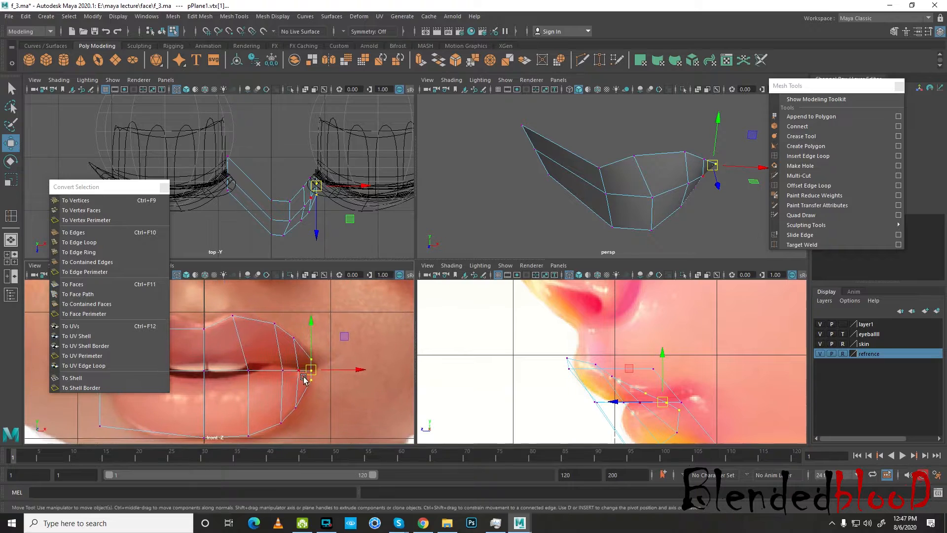
scroll(595, 392, up, 2)
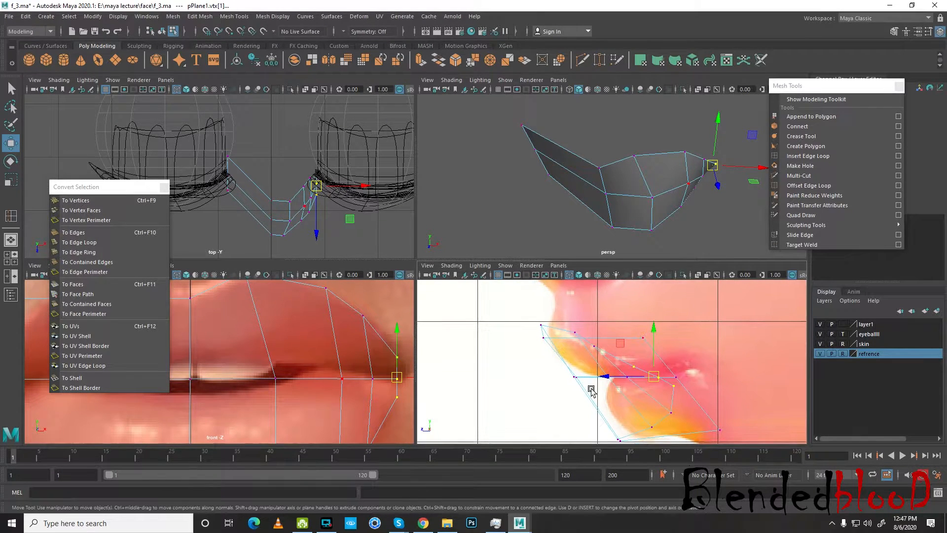
drag(592, 379, 579, 380)
Delete the two faces on the left of the centre line, keeping only the right half of the lips
right_drag(639, 170, 639, 198)
alt+drag(622, 212, 631, 179)
drag(561, 134, 562, 245)
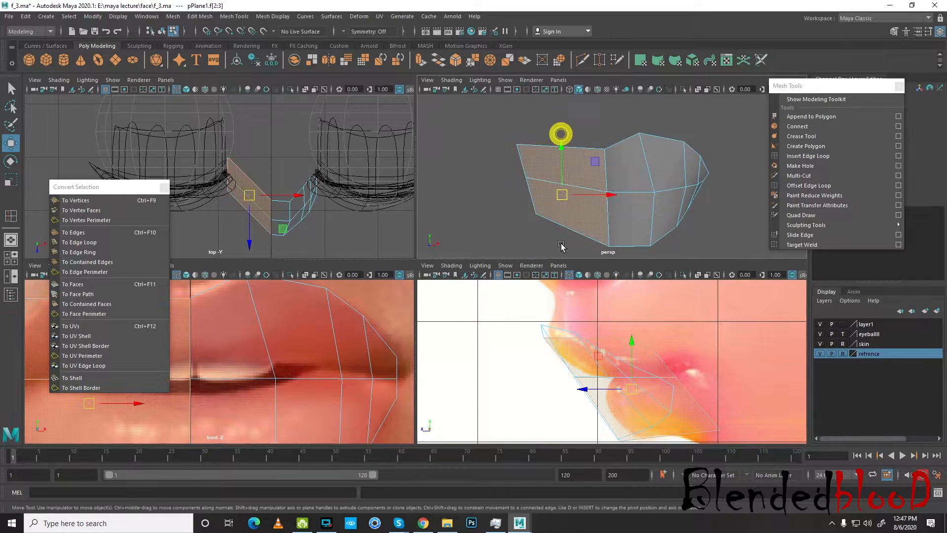
key(Delete)
Reposition the mouth-corner vertices in the side view to follow the reference's lip corner
right_drag(656, 160, 609, 161)
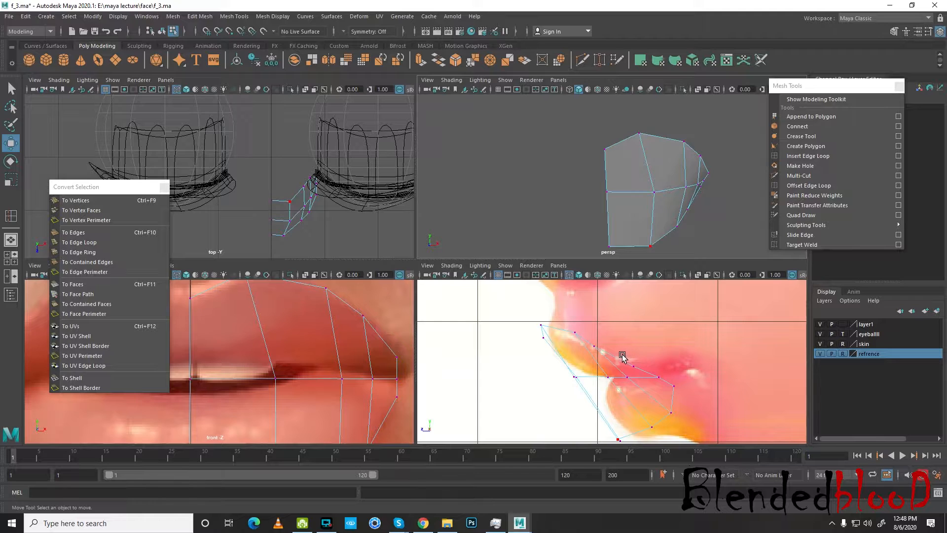
click(636, 366)
click(652, 376)
mouse_move(654, 375)
mouse_down()
mouse_move(668, 372)
mouse_move(630, 371)
mouse_move(647, 362)
mouse_up()
mouse_move(679, 390)
mouse_down()
mouse_move(671, 382)
mouse_move(680, 391)
mouse_up()
drag(674, 386, 677, 394)
alt+drag(688, 215, 627, 218)
Bevel the horizontal row of edges along the mouth line with a fraction of 0.1
key(space)
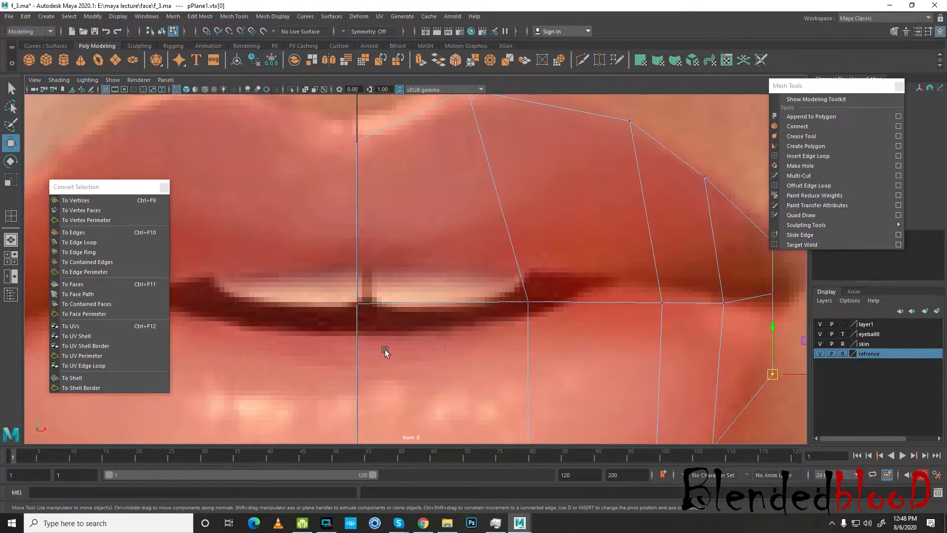
scroll(383, 351, down, 6)
scroll(469, 325, up, 10)
alt+middle_drag(461, 292, 501, 296)
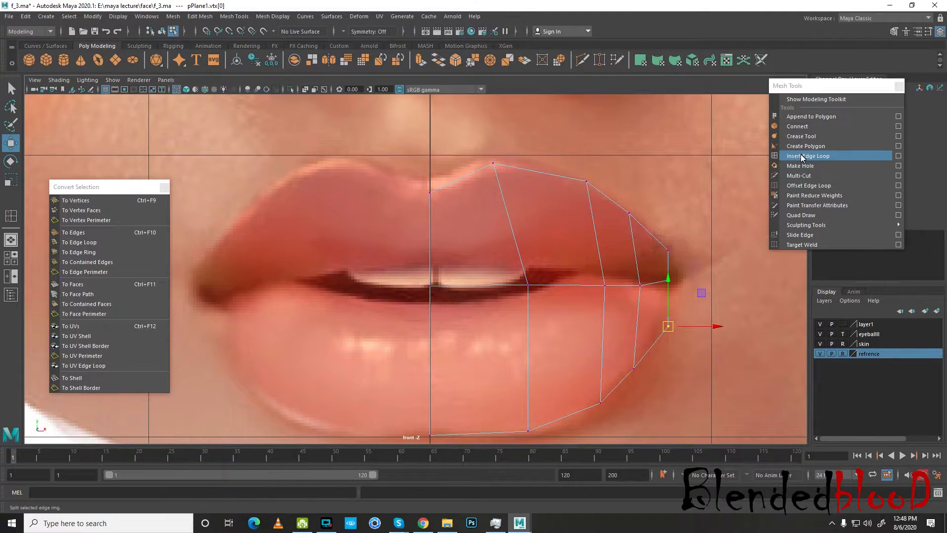
right_drag(481, 285, 475, 209)
click(472, 284)
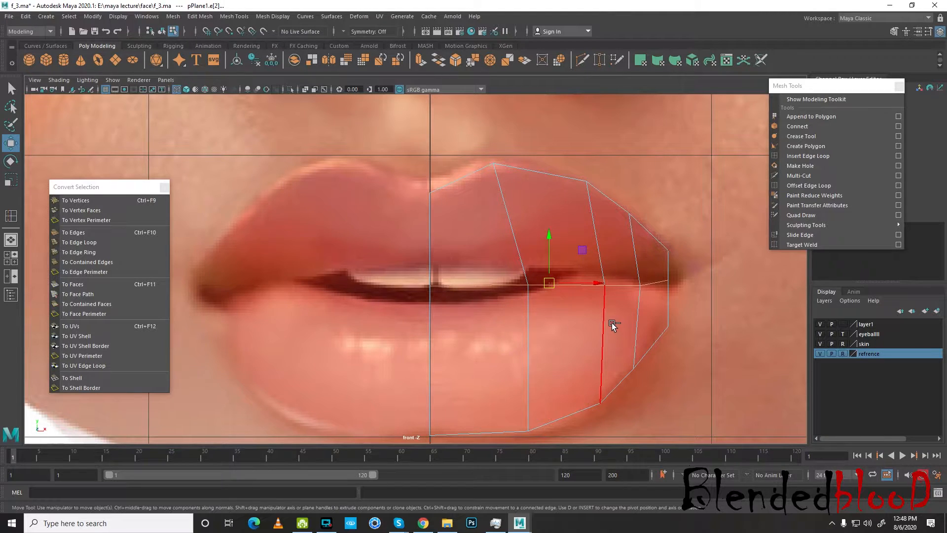
key(ctrl+b)
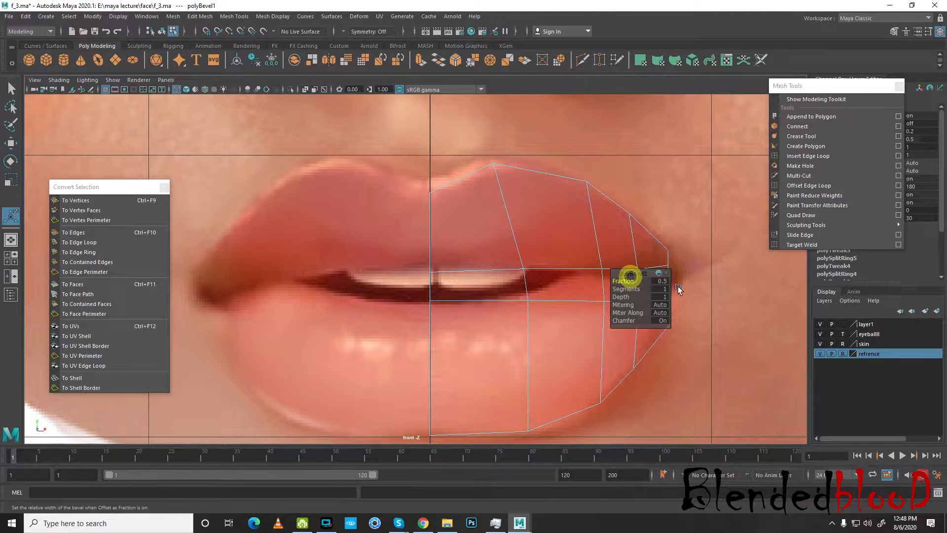
drag(622, 281, 620, 281)
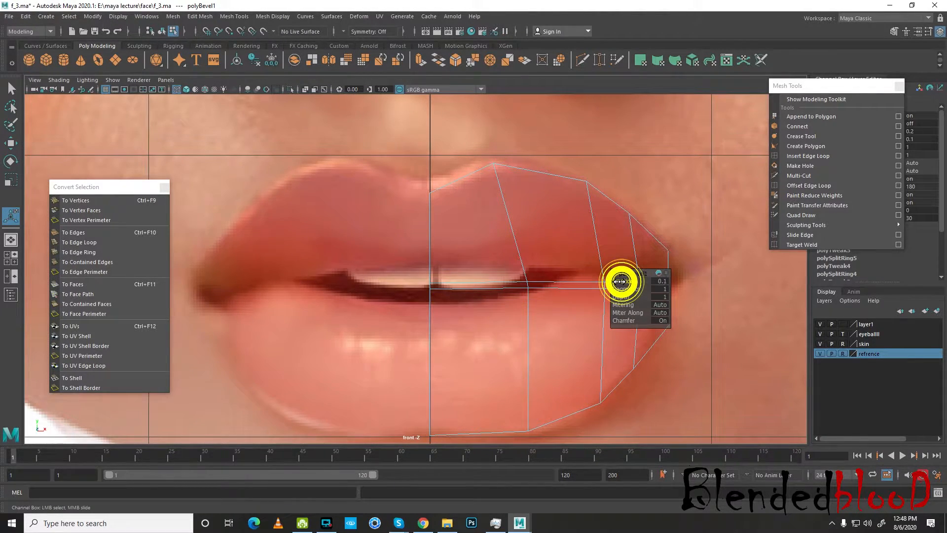
key(w)
Delete the narrow strip of beveled faces to open a gap between the upper and lower lips
mouse_move(487, 284)
right_down()
mouse_move(481, 303)
mouse_move(482, 280)
right_up()
click(497, 283)
shift+click(563, 284)
key(Delete)
key(space)
key(space)
alt+drag(670, 240, 621, 269)
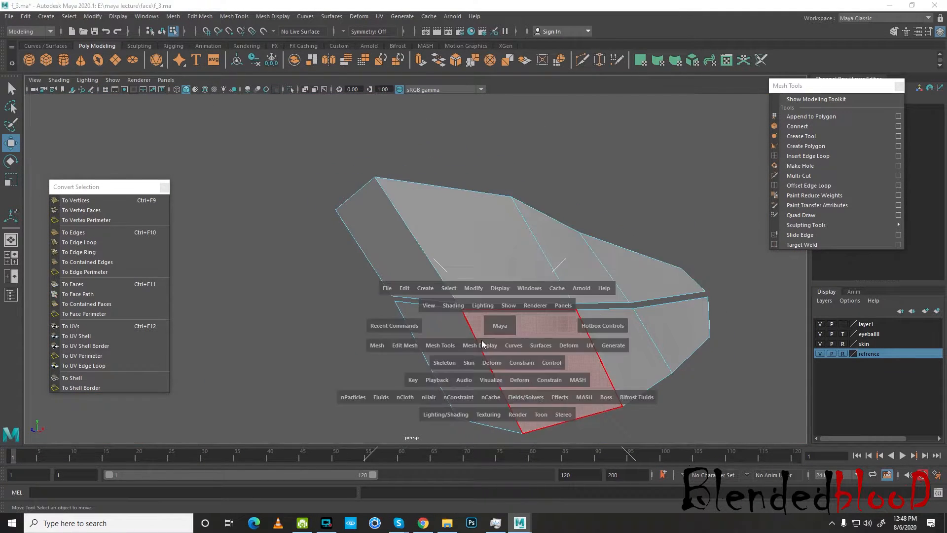
Raise the upper inner vertices and lower the centre lower-lip vertex so the two inner columns follow the mouth opening
key(space)
key(space)
right_drag(472, 283, 443, 290)
drag(436, 284, 430, 247)
drag(422, 280, 441, 294)
drag(430, 261, 430, 276)
drag(517, 271, 523, 248)
mouse_move(519, 282)
mouse_down()
mouse_move(535, 294)
mouse_move(528, 277)
mouse_up()
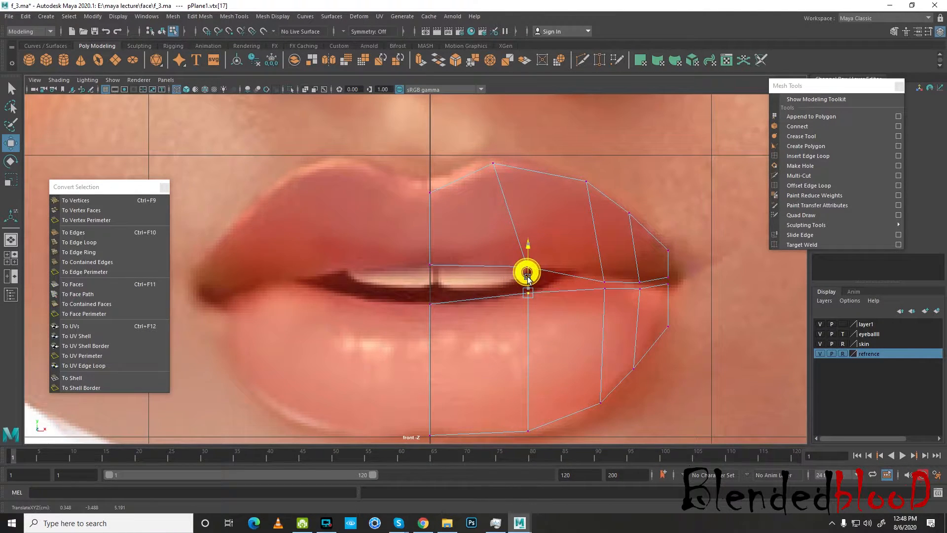
Move the inner upper- and lower-lip vertices near the right mouth corner close together along the dark mouth line
mouse_move(588, 274)
mouse_down()
mouse_move(615, 289)
mouse_move(583, 272)
mouse_up()
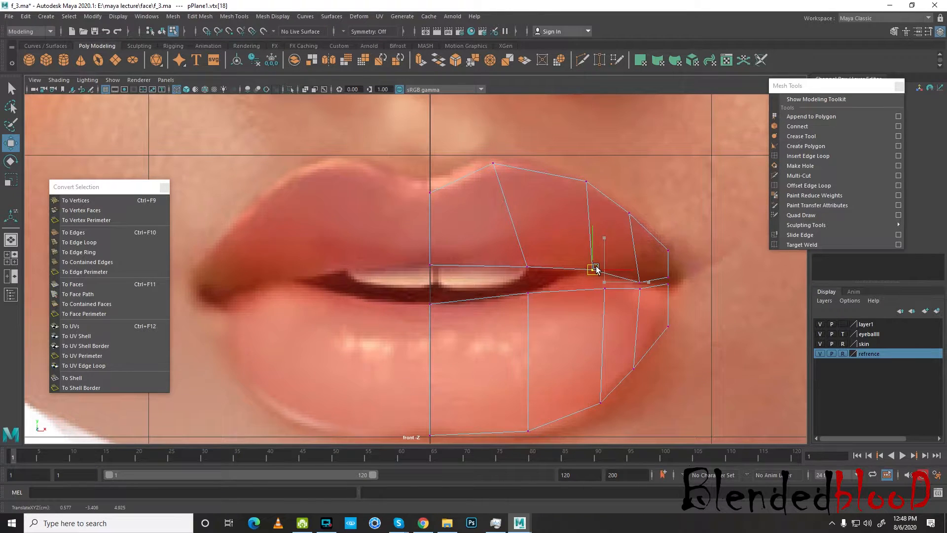
click(603, 287)
drag(602, 282, 599, 271)
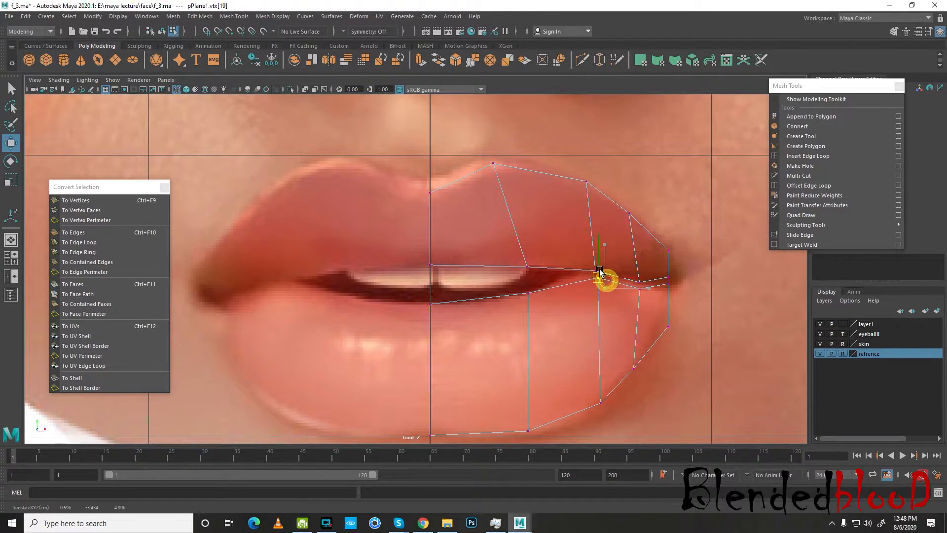
drag(646, 290, 671, 279)
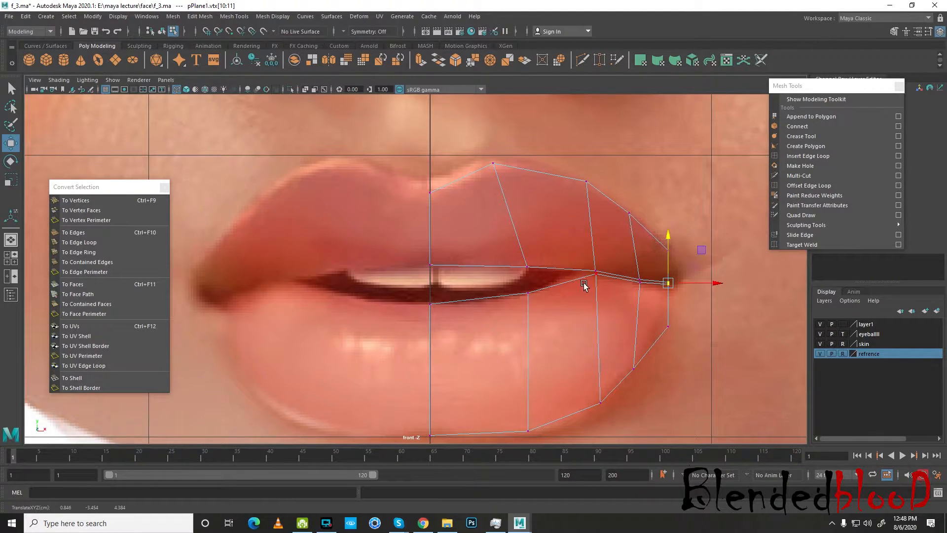
click(529, 285)
Insert a vertical edge loop in both the upper and lower lip, between the second and third vertex columns from the centre
click(801, 156)
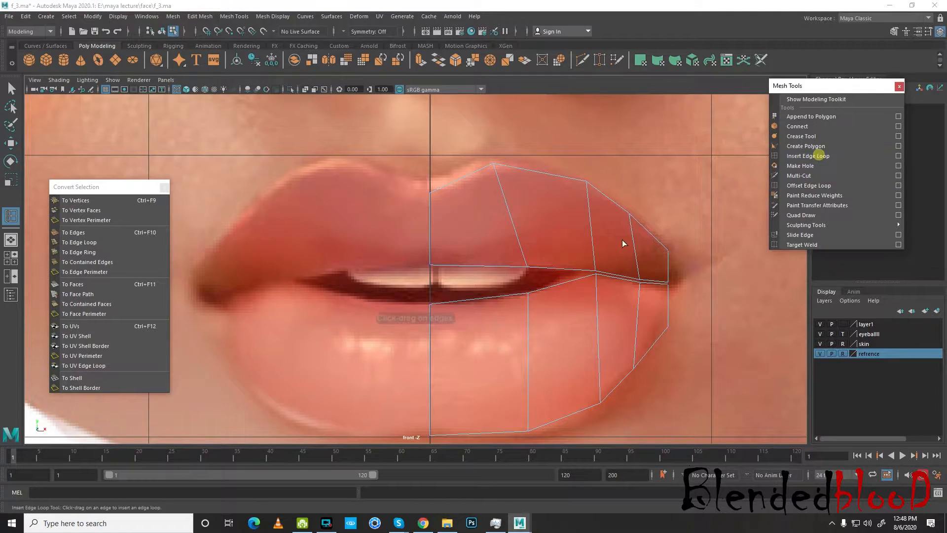
click(559, 269)
click(562, 285)
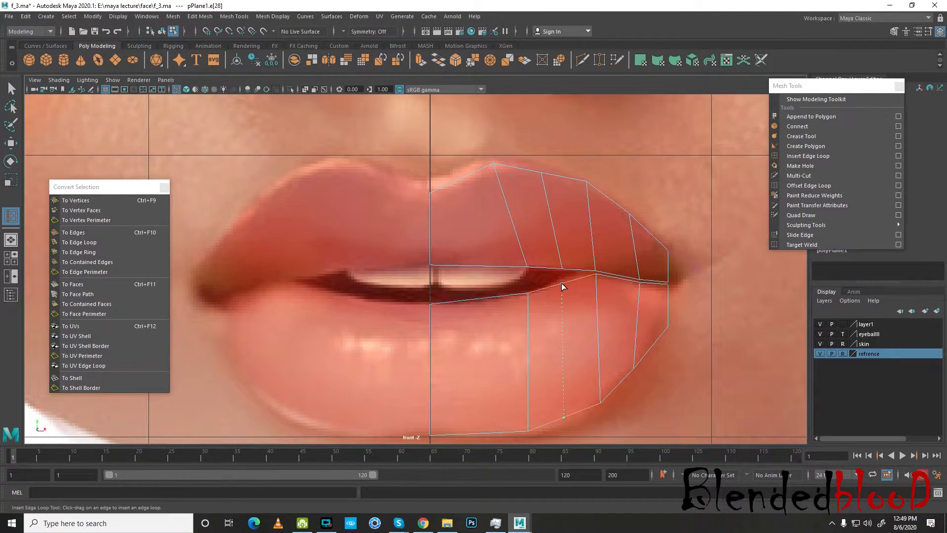
key(w)
Move the new loops' vertices onto the outer lip outline and the edge of the mouth opening
right_drag(550, 230, 513, 213)
click(548, 198)
click(542, 157)
click(560, 271)
drag(554, 402, 577, 419)
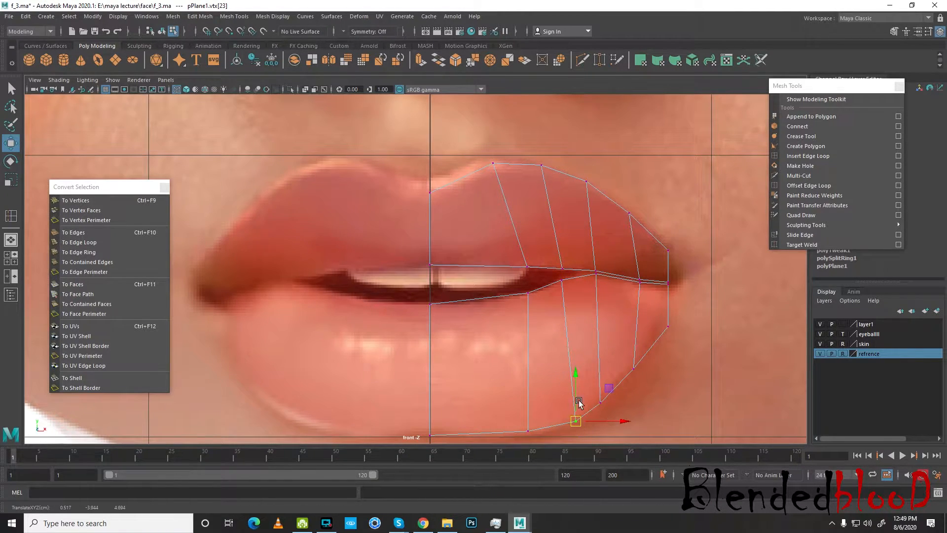
Preview the lip mesh smoothed and return it to the unsmoothed display
alt+middle_drag(572, 353, 614, 332)
alt+middle_drag(671, 309, 619, 314)
key(3)
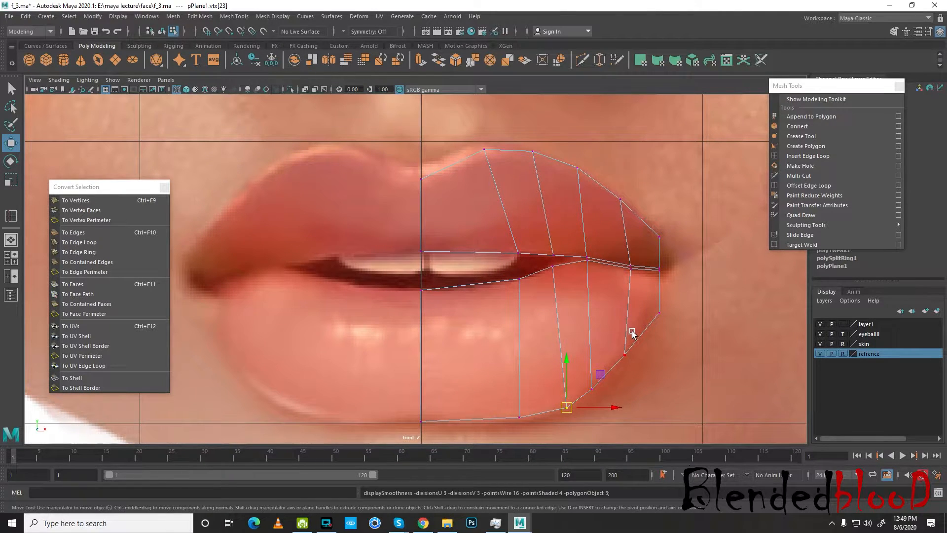
key(1)
Insert a vertical edge loop in both lips between the centre line and the next vertex column
click(809, 157)
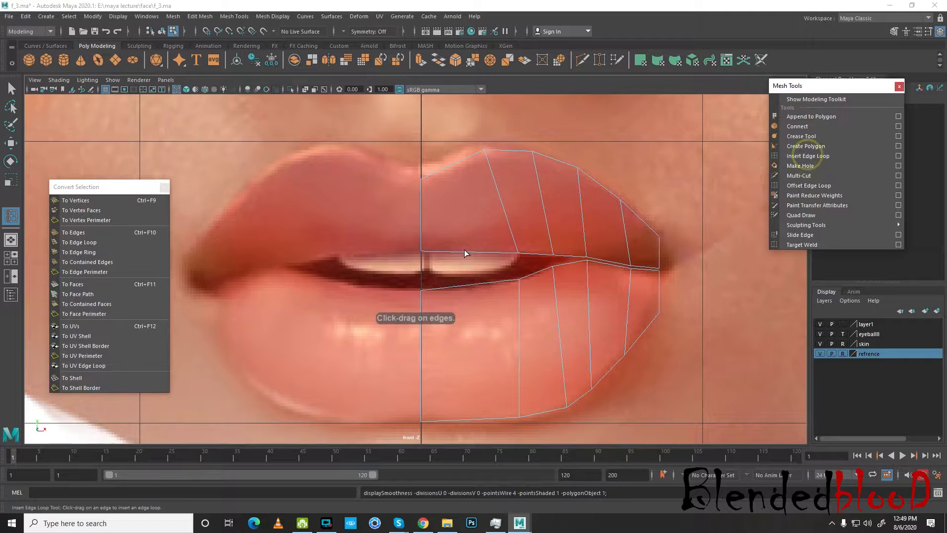
click(466, 251)
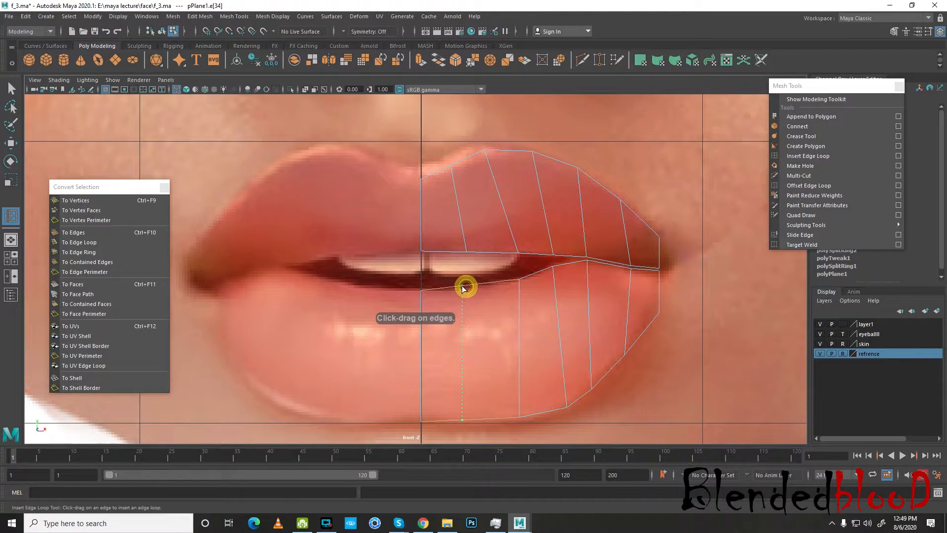
key(w)
Fit the vertices near the lips' centre to the outline and mouth opening, and raise the lower mouth-corner vertex
right_drag(450, 171, 428, 171)
mouse_move(438, 158)
mouse_down()
mouse_move(458, 175)
mouse_move(421, 160)
mouse_up()
click(420, 175)
drag(452, 236, 474, 267)
mouse_move(416, 237)
mouse_down()
mouse_move(431, 260)
mouse_move(422, 232)
mouse_up()
drag(463, 282, 494, 295)
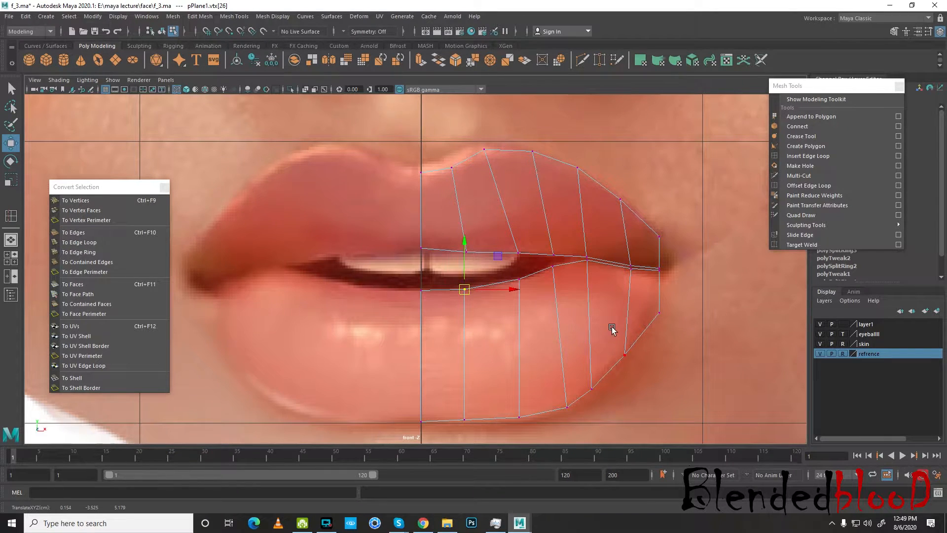
alt+middle_drag(669, 327, 633, 312)
mouse_move(623, 287)
mouse_down()
mouse_move(619, 265)
mouse_move(619, 286)
mouse_up()
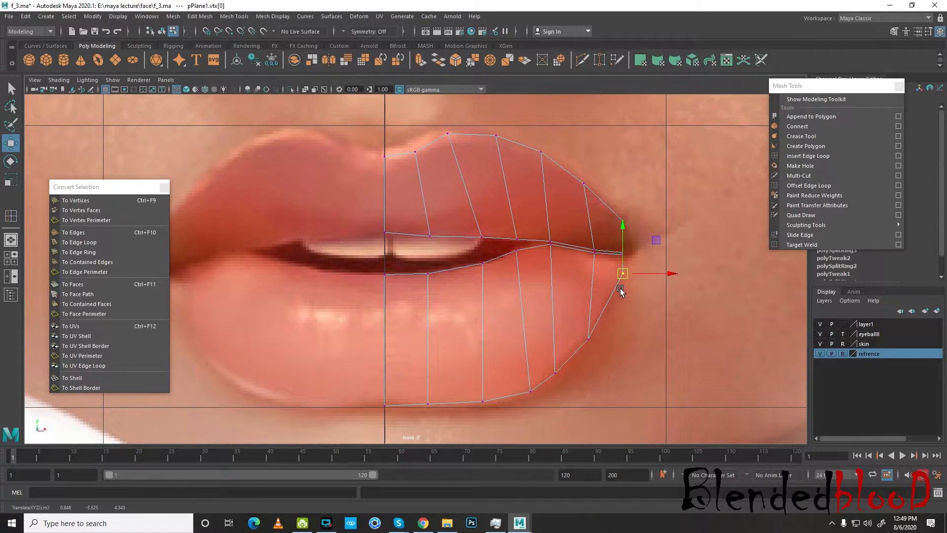
Adjust the position of the inner lip edges beside the mouth opening in the perspective view
key(space)
key(space)
alt+drag(606, 249, 500, 264)
right_drag(500, 264, 499, 223)
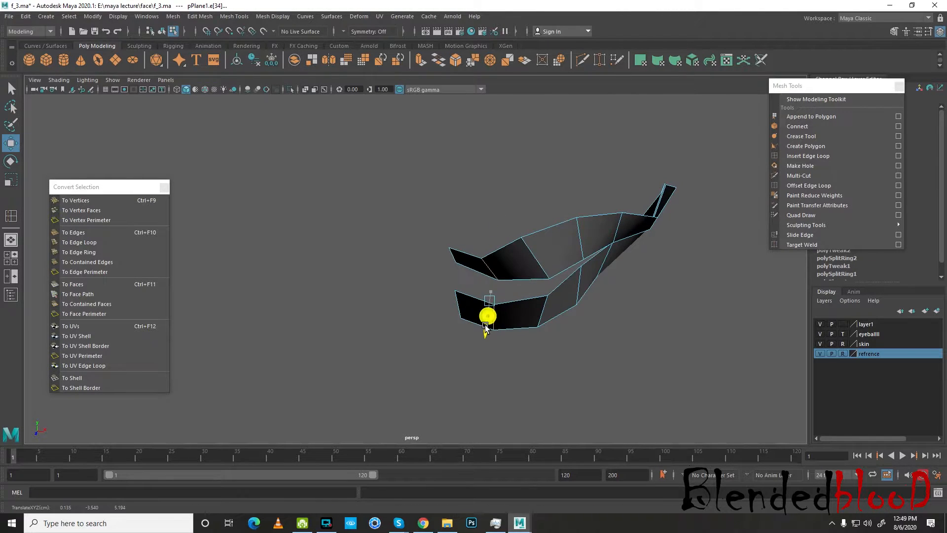
alt+drag(487, 326, 572, 313)
click(456, 239)
shift+click(454, 316)
shift+click(586, 297)
alt+drag(611, 319, 587, 267)
alt+drag(644, 270, 627, 270)
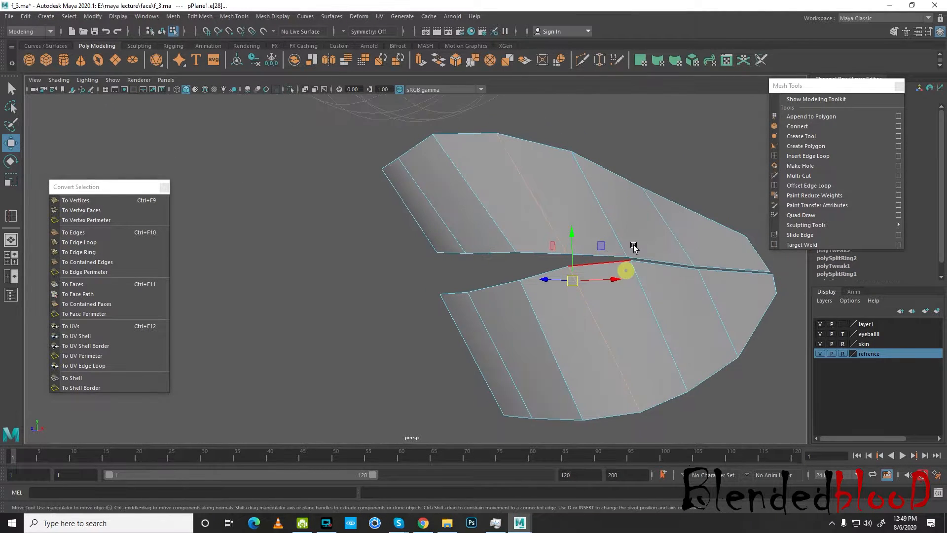
Insert a horizontal edge loop through the middle of both the upper and the lower lip
click(805, 156)
drag(602, 208, 603, 209)
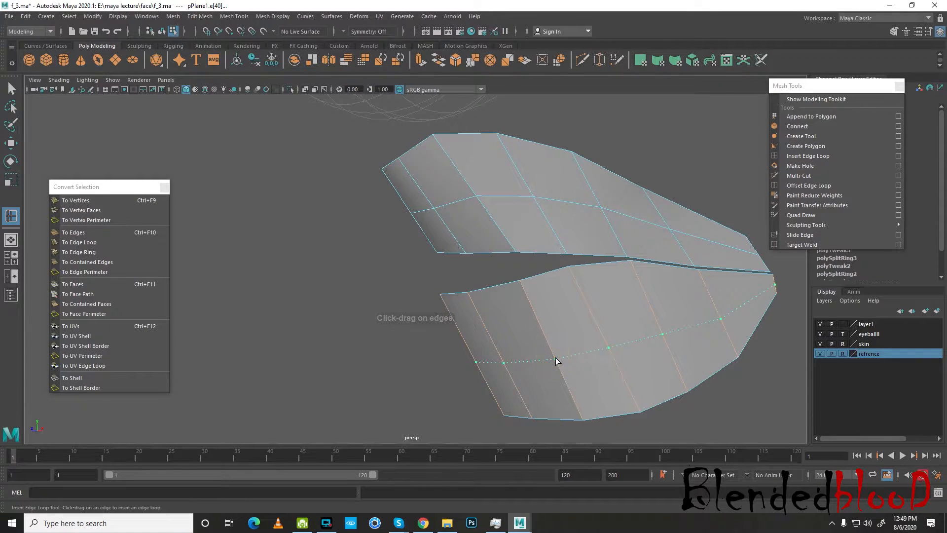
drag(556, 361, 556, 361)
key(w)
Select the vertices of both new middle loops without the mouth-corner one and pull them forward in the side view
click(442, 203)
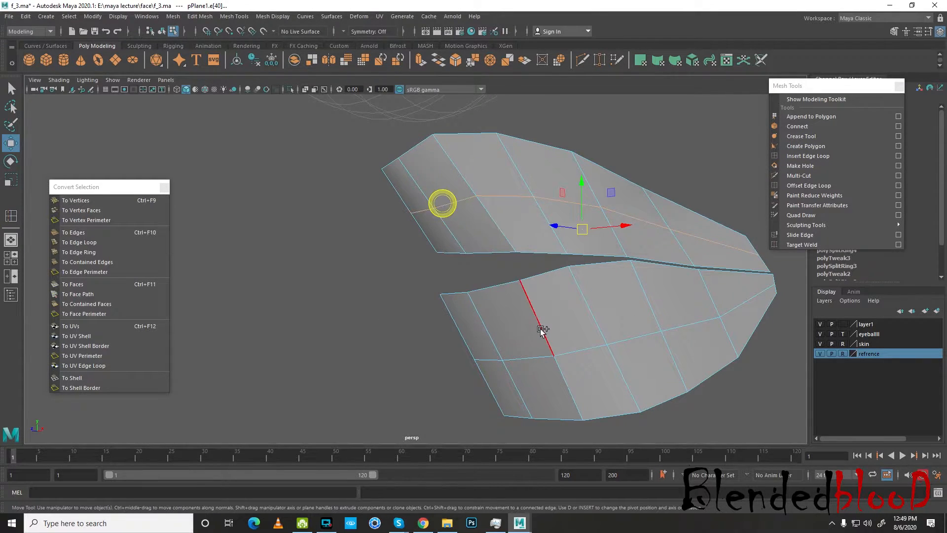
click(92, 200)
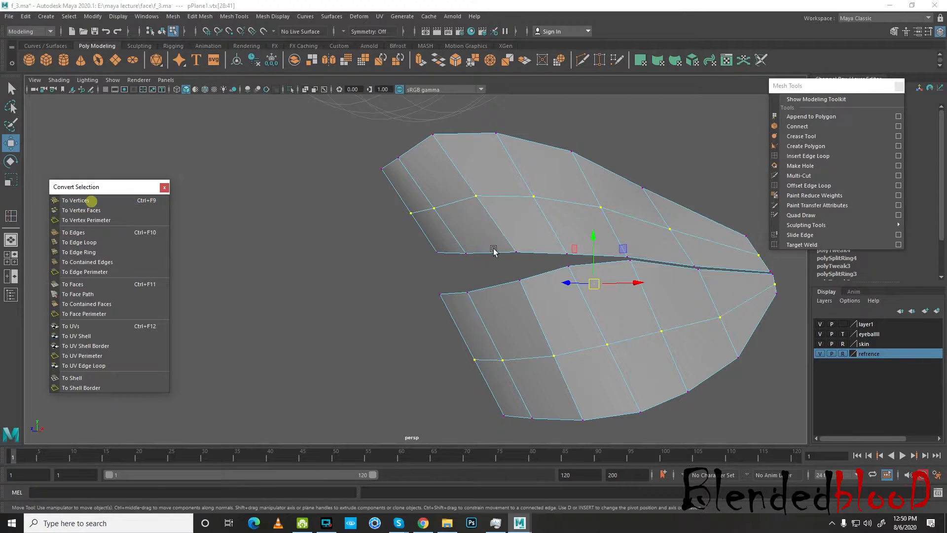
ctrl+click(776, 284)
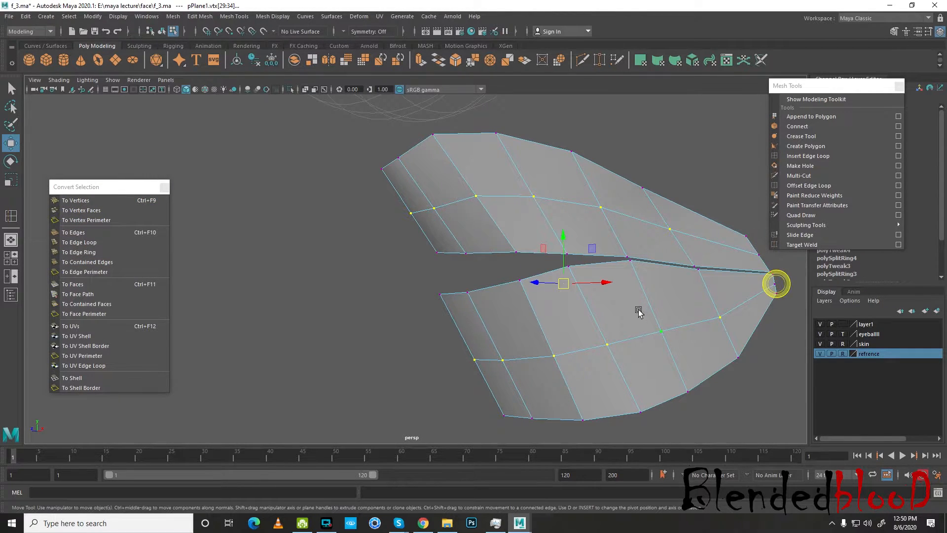
key(space)
key(space)
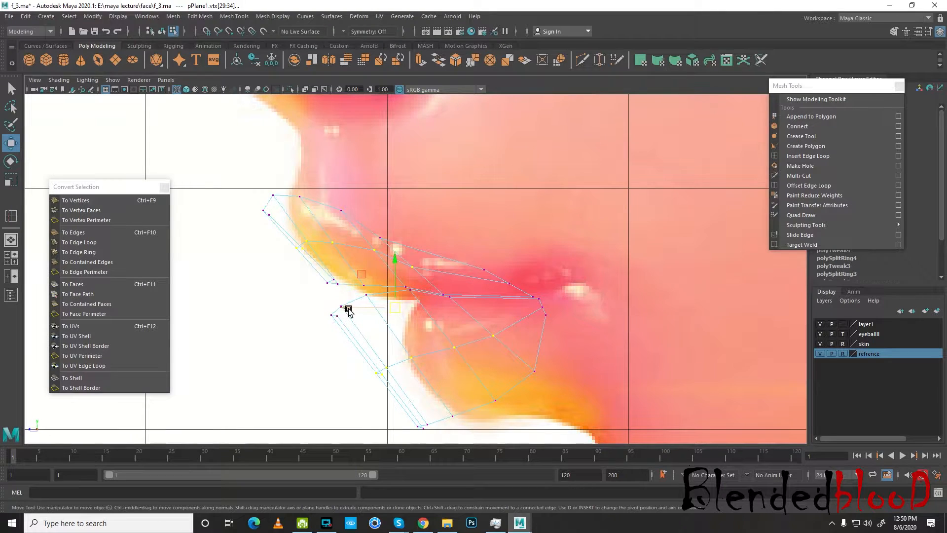
drag(351, 309, 307, 315)
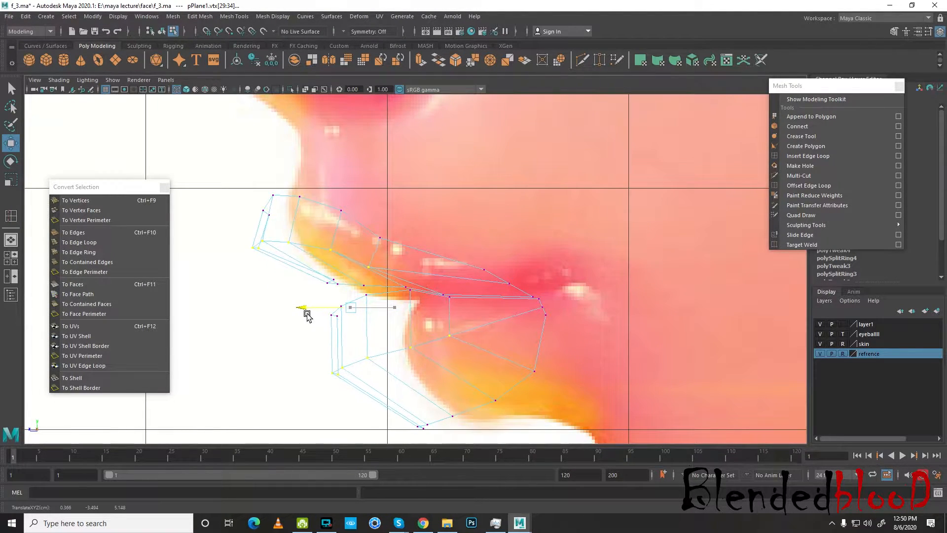
Shift the whole lip mesh back to the lower lip's side profile, and move the upper-lip faces forward to match theirs
key(F8)
drag(312, 313, 384, 318)
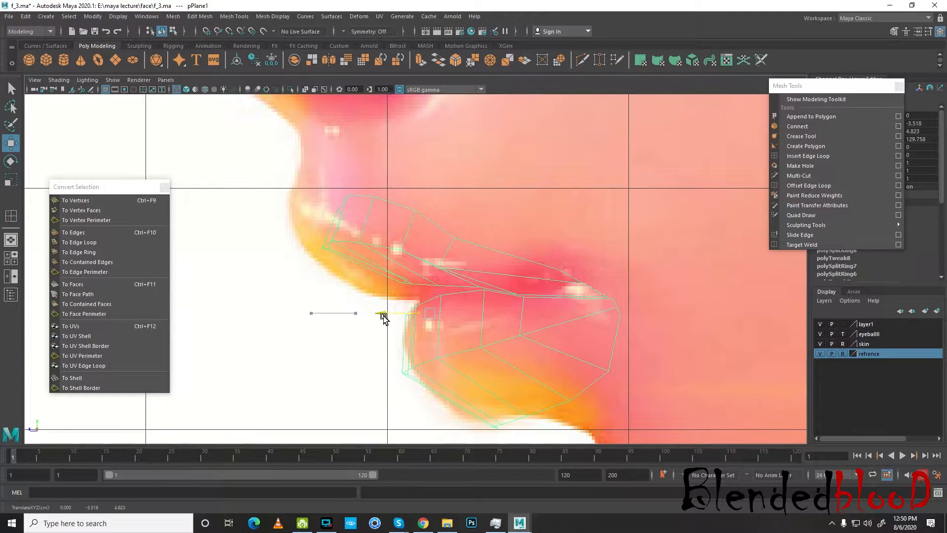
right_drag(442, 251, 443, 273)
double_click(447, 262)
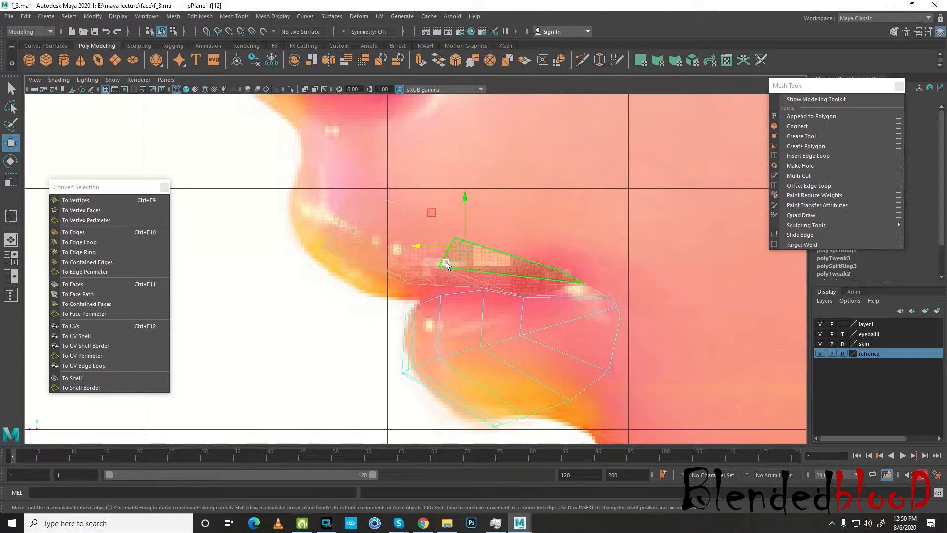
drag(420, 248, 397, 248)
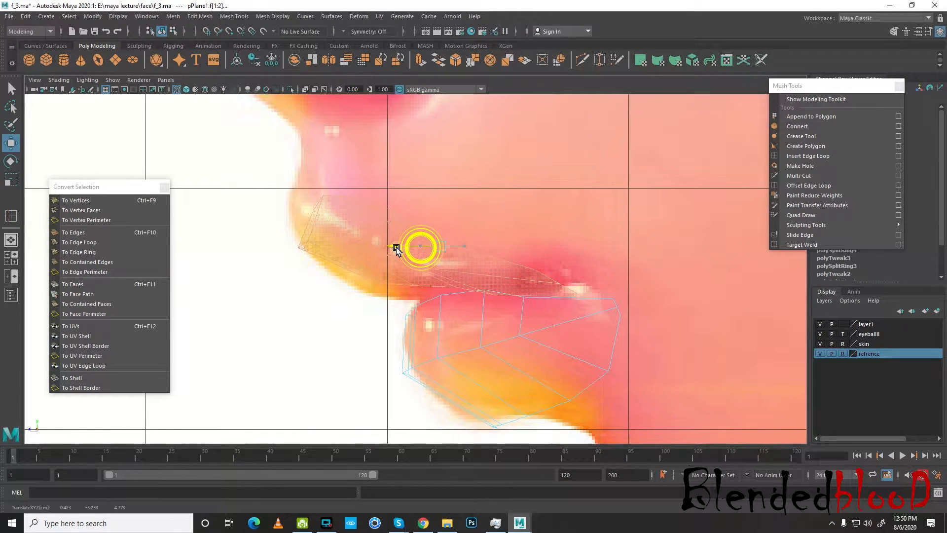
Display the lip mesh smoothed and check its shape in the side, perspective and front views
right_drag(419, 254, 452, 232)
alt+middle_drag(482, 296, 496, 249)
key(space)
key(space)
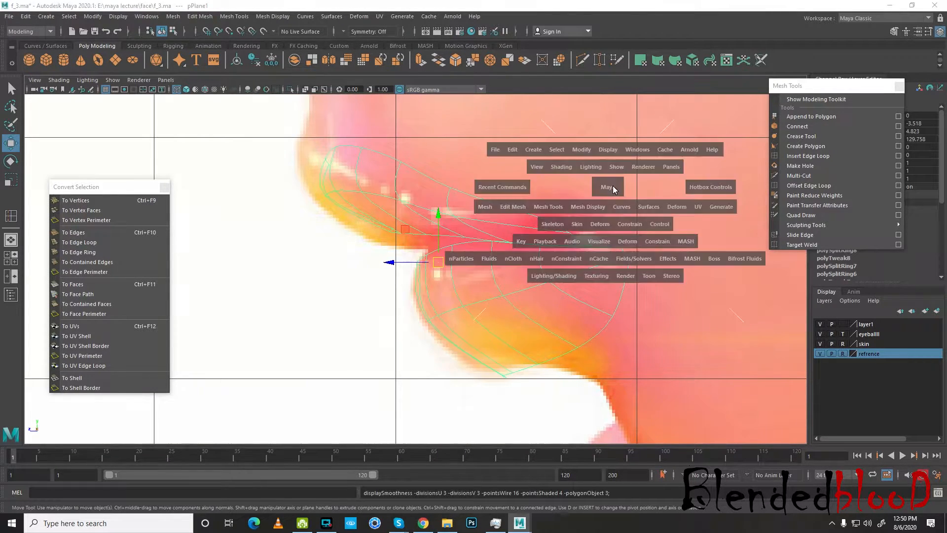
mouse_move(488, 292)
alt+mouse_down()
mouse_move(545, 288)
mouse_move(534, 280)
alt+mouse_up()
right_drag(541, 219, 596, 200)
key(space)
key(space)
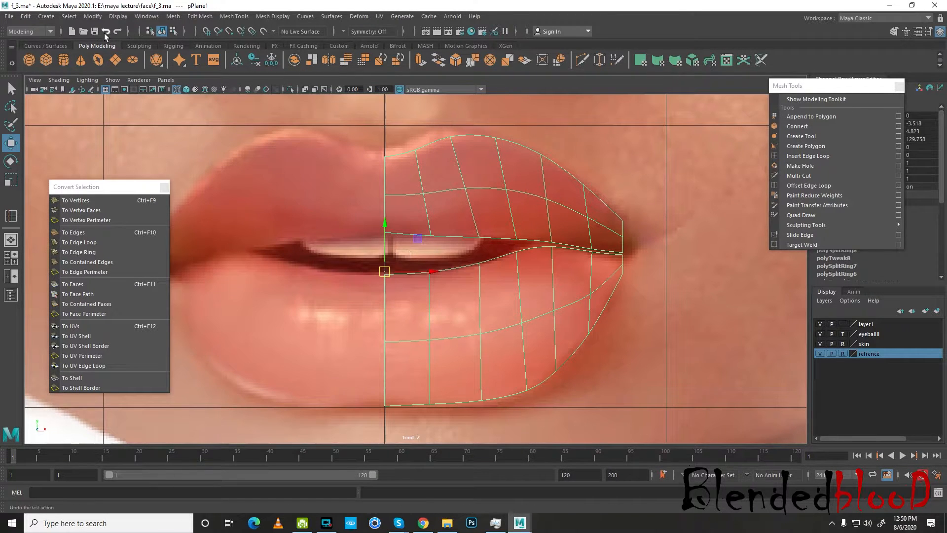
Create a mirrored instance of the lip half across the centre line using Duplicate Special with scale X -1
click(23, 17)
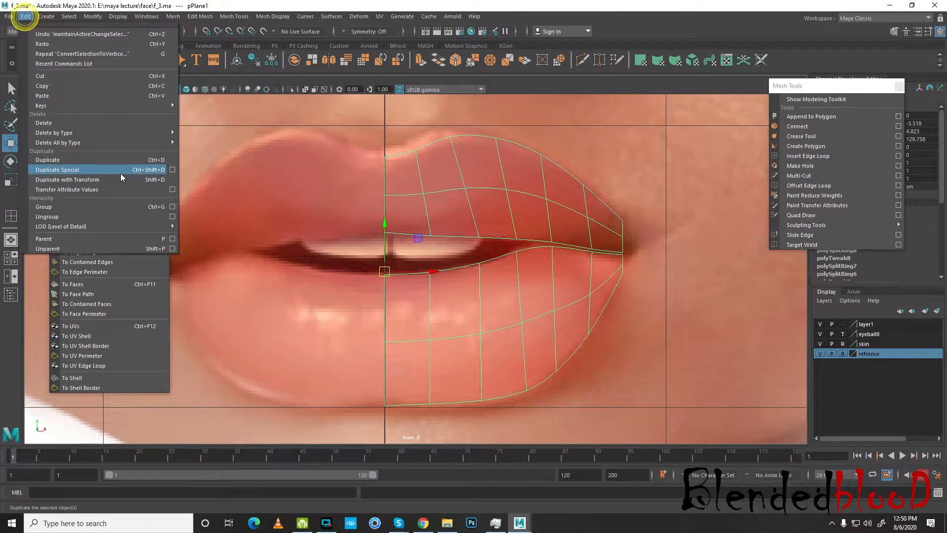
click(172, 169)
click(654, 337)
click(740, 338)
key(space)
key(space)
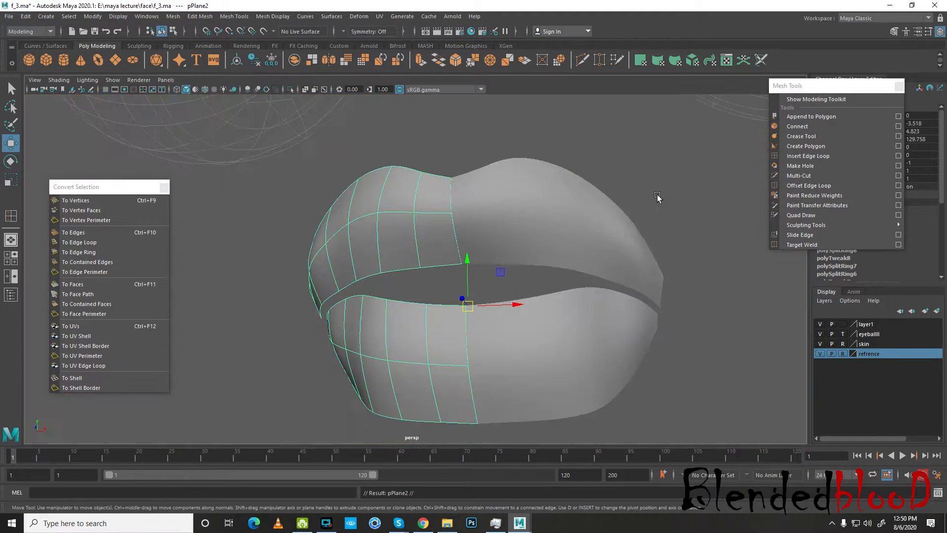
Review the complete mirrored lips in the perspective view and reselect the original right half in unsmoothed display
right_drag(582, 236, 636, 216)
click(664, 207)
scroll(452, 334, down, 2)
mouse_move(453, 334)
alt+mouse_down()
mouse_move(451, 363)
mouse_move(416, 353)
mouse_move(464, 345)
alt+mouse_up()
click(502, 324)
alt+drag(589, 334, 561, 321)
Select all vertices of the original lip half in the perspective view
right_drag(585, 250, 538, 251)
drag(680, 152, 398, 441)
alt+drag(484, 336, 475, 331)
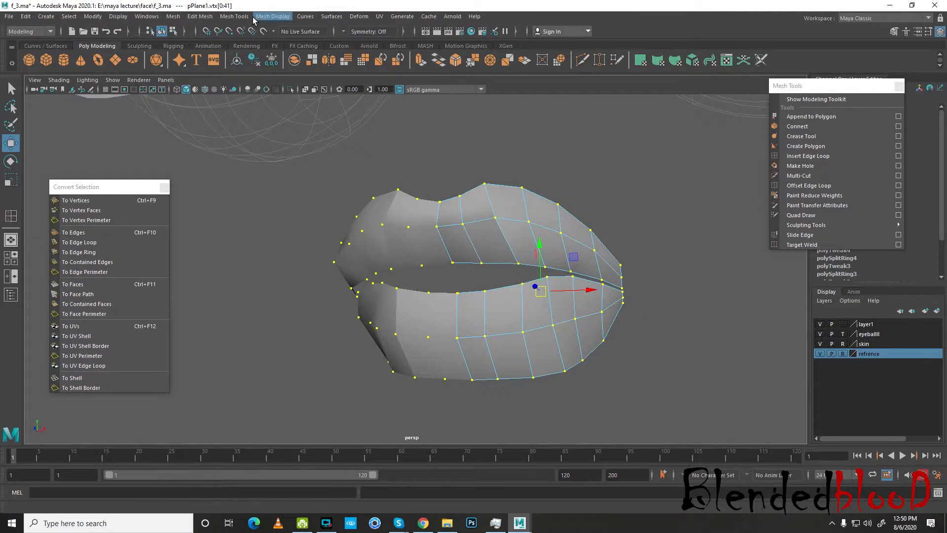
Delete all construction history in the scene and save the scene file
click(334, 17)
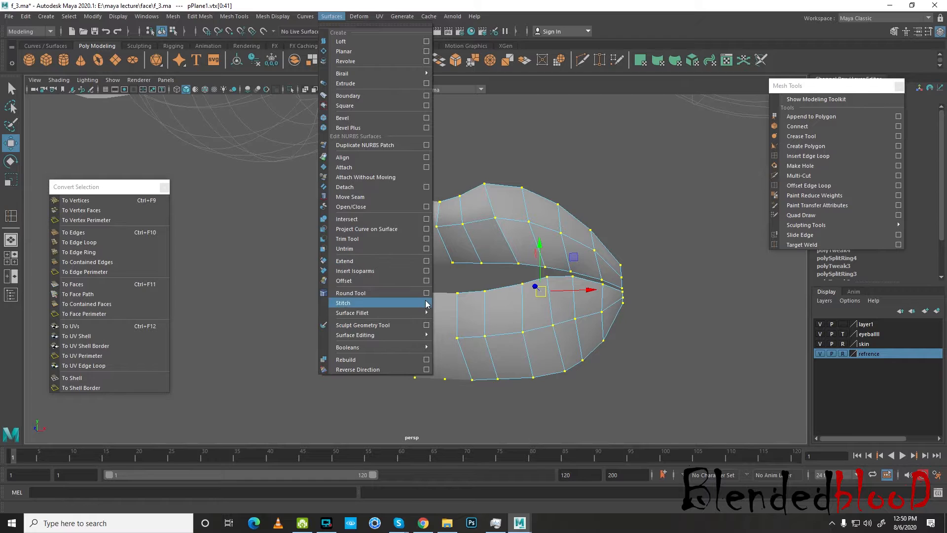
click(25, 16)
mouse_move(89, 144)
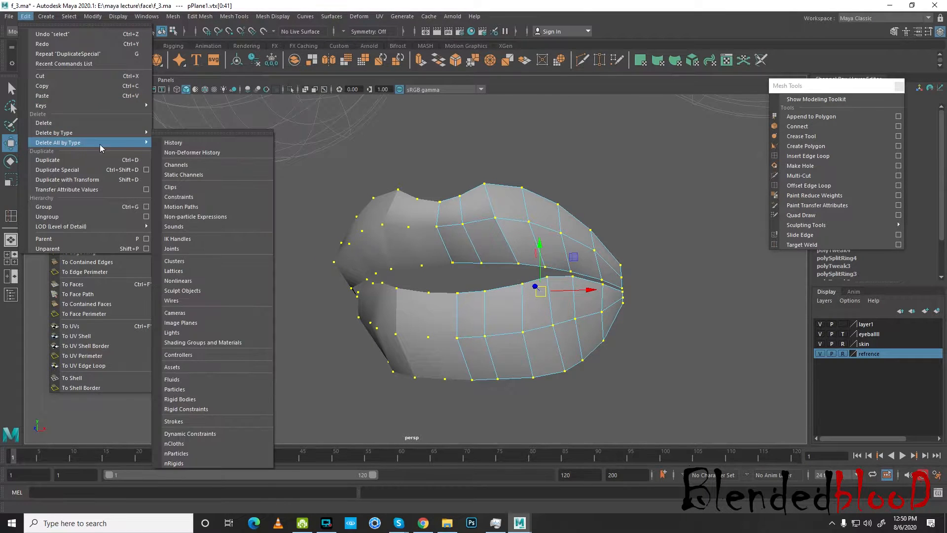
click(181, 143)
click(9, 16)
click(44, 64)
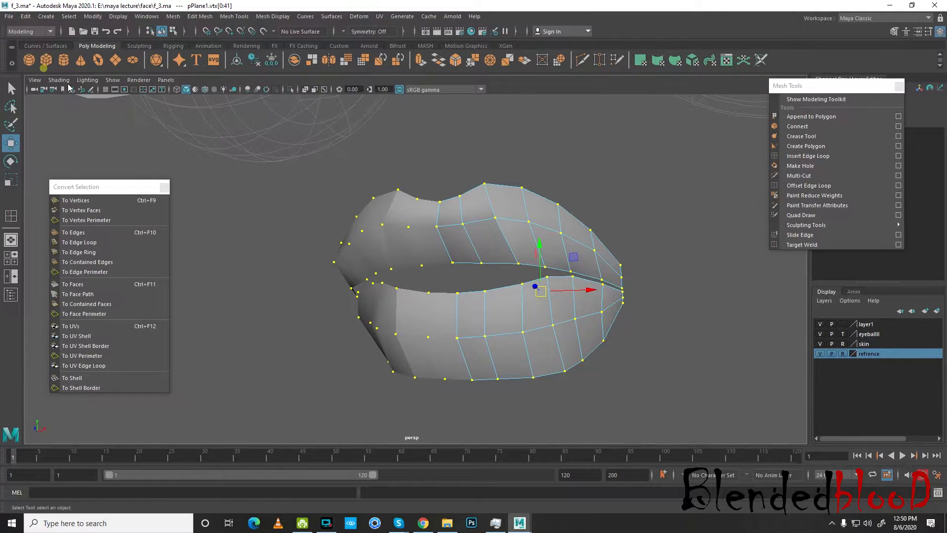
Brush over the upper and lower lip with the Sculpt Geometry Tool to even out the vertex spacing, and close its settings
double_click(374, 143)
click(502, 270)
click(332, 16)
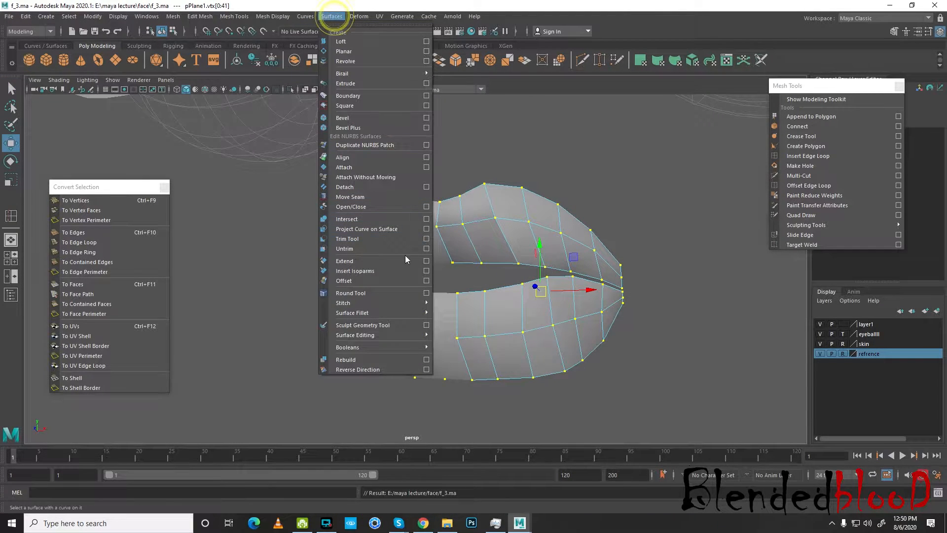
click(426, 325)
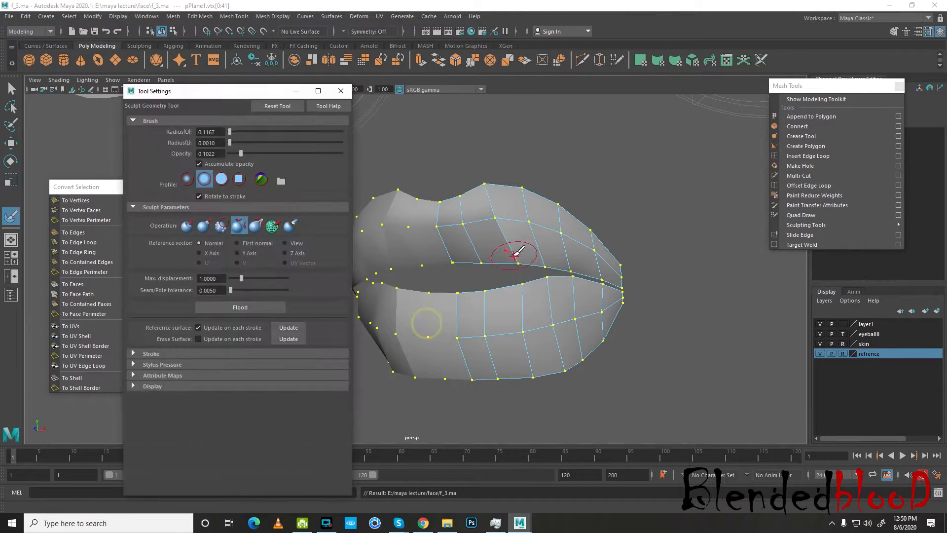
key(b)
drag(481, 231, 585, 271)
mouse_move(596, 304)
mouse_down()
mouse_move(459, 331)
mouse_move(594, 316)
mouse_up()
drag(600, 254, 464, 237)
key(w)
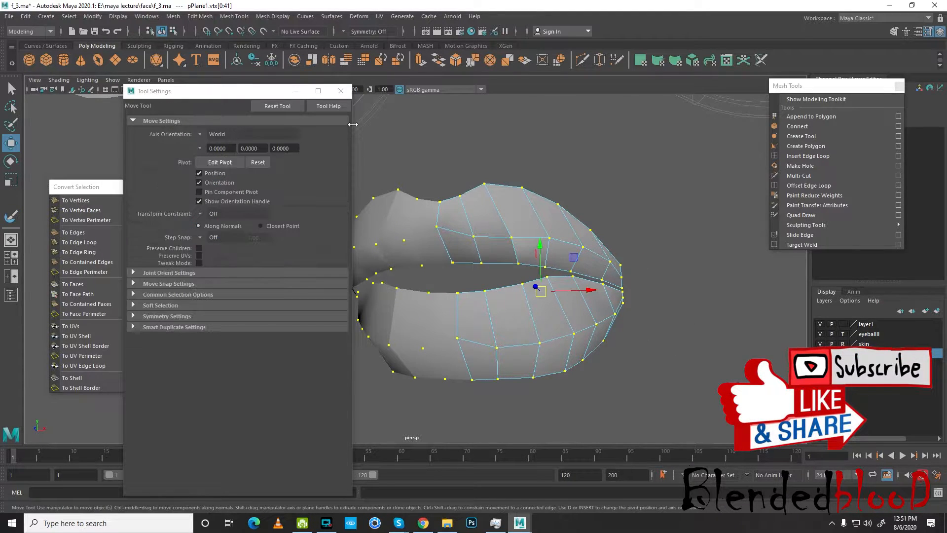
click(345, 92)
Inspect the sculpted lips as whole objects from several perspective angles and reselect the right half
alt+drag(629, 286, 582, 252)
right_drag(581, 251, 631, 237)
click(663, 219)
mouse_move(503, 332)
alt+mouse_down()
mouse_move(570, 320)
mouse_move(534, 319)
mouse_move(520, 340)
mouse_move(519, 329)
alt+mouse_up()
click(594, 294)
alt+drag(610, 311, 543, 346)
Insert an edge loop in the upper lip between its outer outline and the middle loop, working in the front view
key(space)
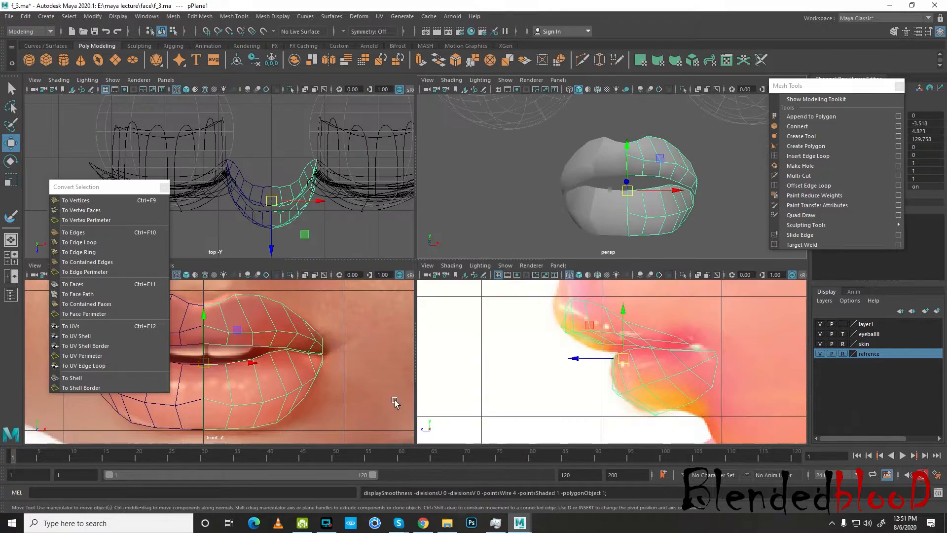
key(space)
alt+middle_drag(353, 375, 414, 351)
right_drag(450, 260, 407, 265)
alt+middle_drag(584, 210, 563, 256)
right_drag(579, 212, 596, 148)
click(808, 156)
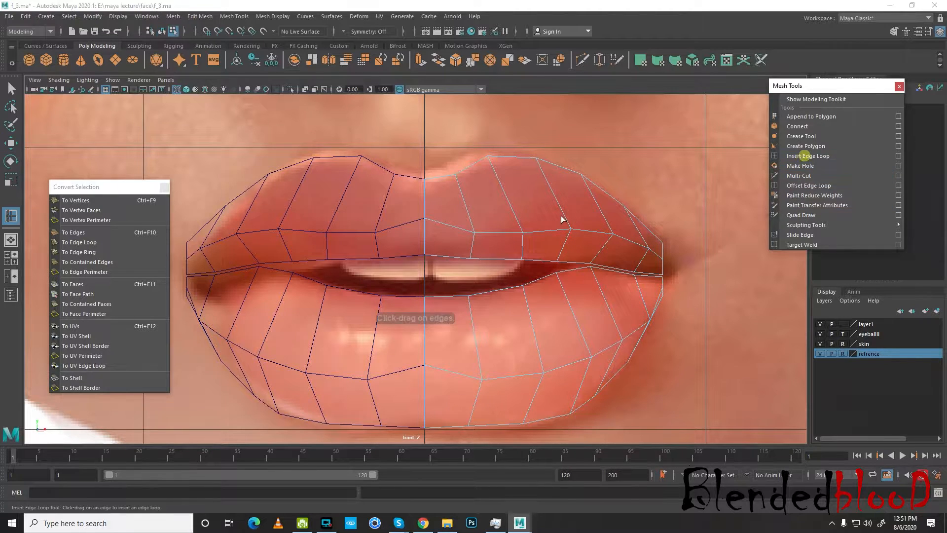
click(594, 200)
key(w)
Select the new upper-lip loop's vertices without the mouth-corner one and move them forward to round the lip
click(79, 200)
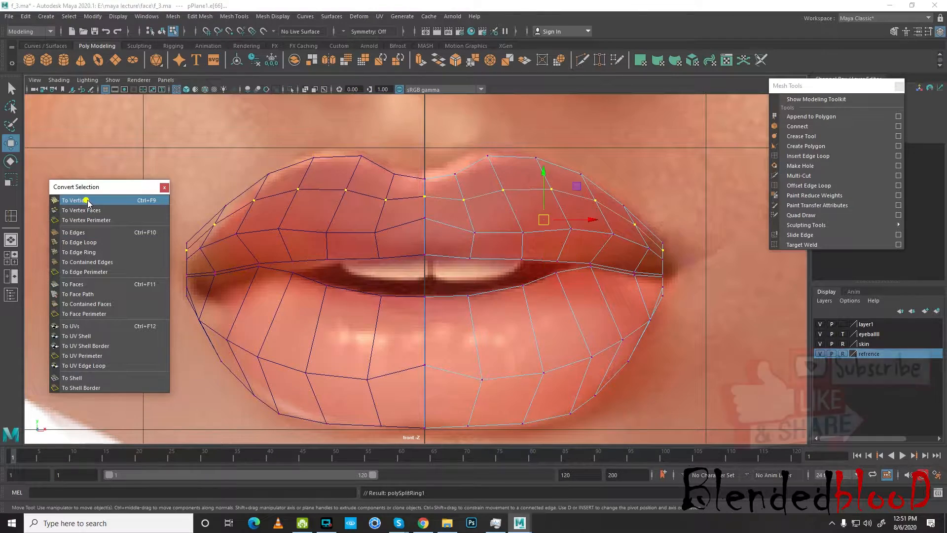
key(space)
key(space)
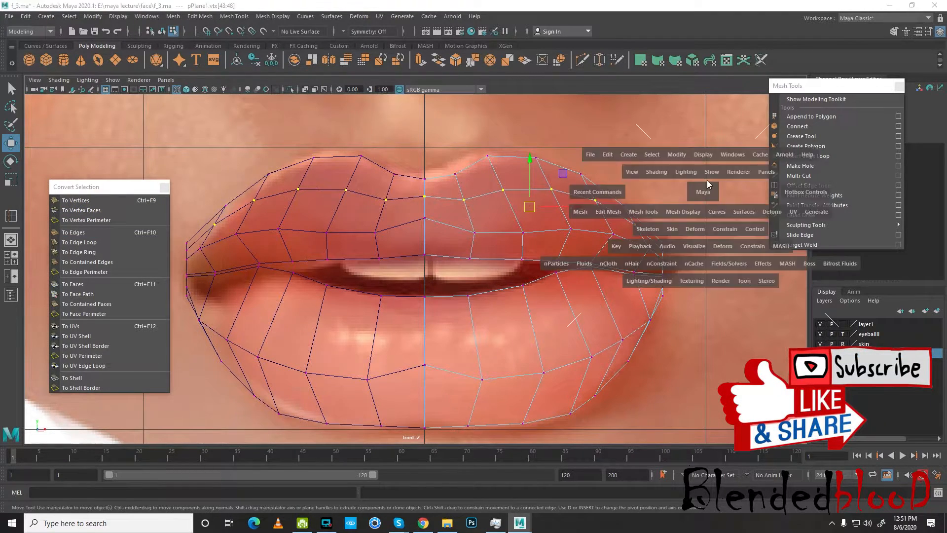
alt+drag(640, 237, 552, 275)
mouse_move(437, 270)
alt+mouse_down()
mouse_move(403, 291)
mouse_move(449, 278)
alt+mouse_up()
Insert an edge loop in the lower lip between the mouth opening and the middle loop, and pull its non-corner vertices forward
click(806, 157)
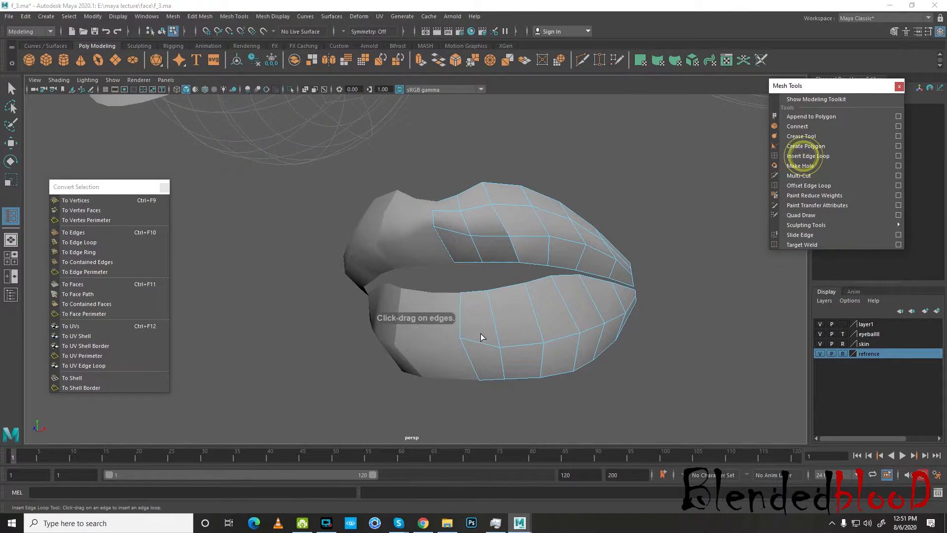
click(496, 319)
key(w)
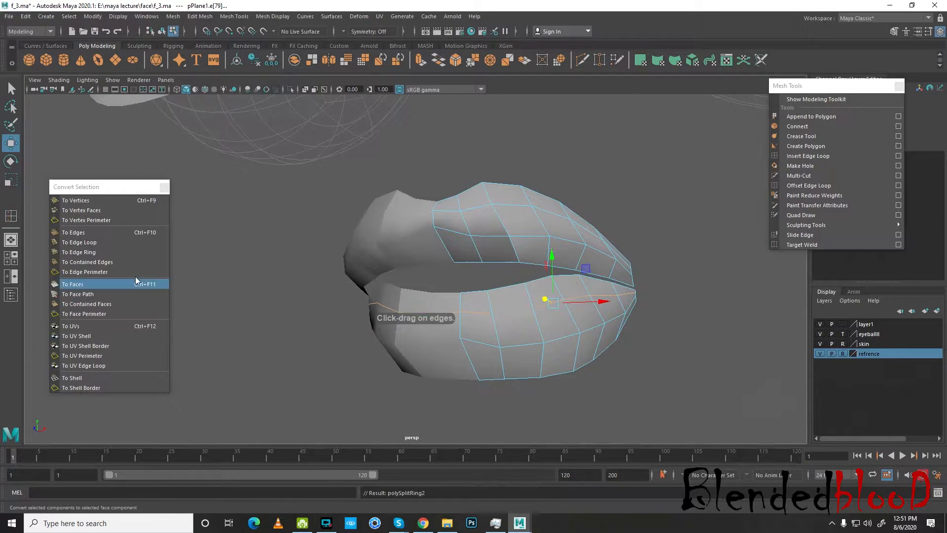
click(97, 200)
alt+drag(728, 341, 722, 291)
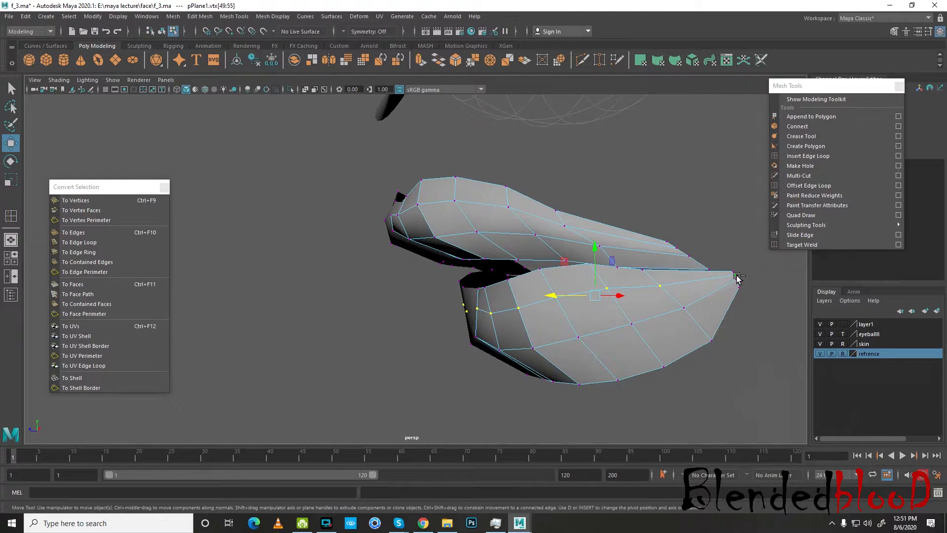
drag(517, 300, 514, 299)
alt+drag(572, 343, 538, 337)
Insert an edge loop in the lower lip between the middle loop and its lower outline, working in the side view
key(space)
key(space)
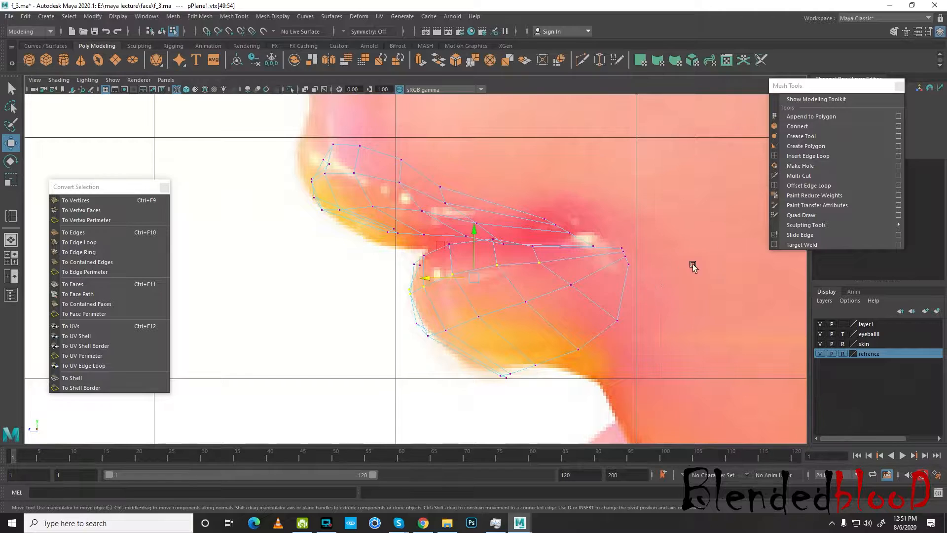
click(794, 156)
drag(598, 307, 592, 307)
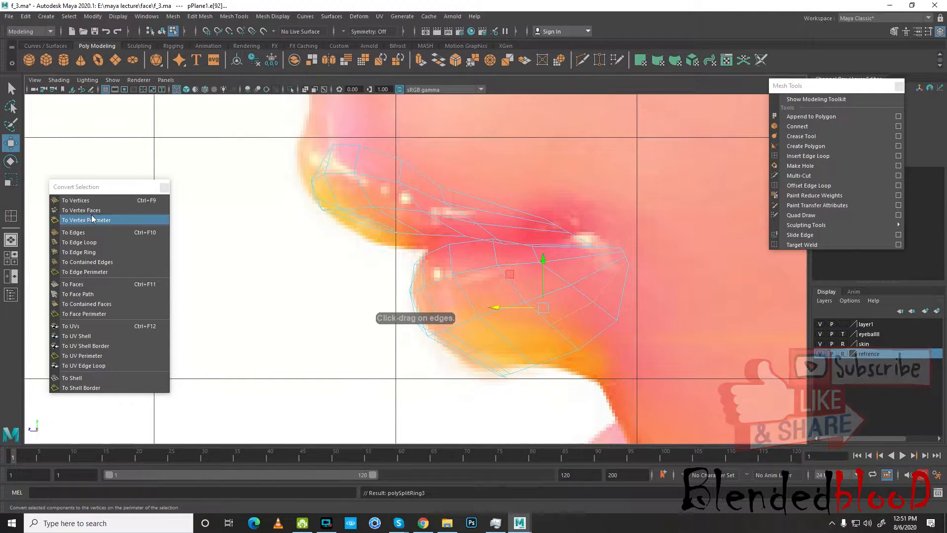
Select the vertices of the lower lip's lowest inner loop without the mouth-corner one and move them outward to round the lip
click(76, 200)
key(w)
click(626, 259)
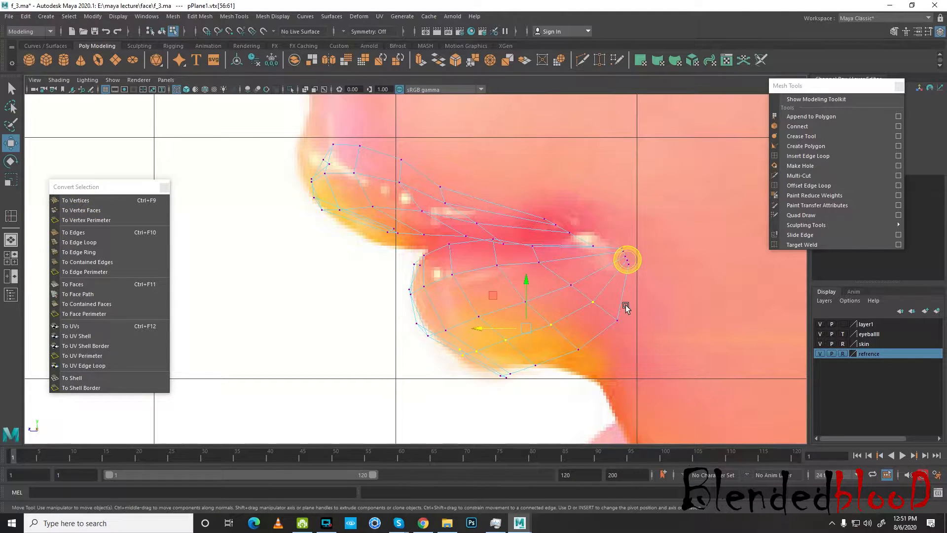
key(space)
key(space)
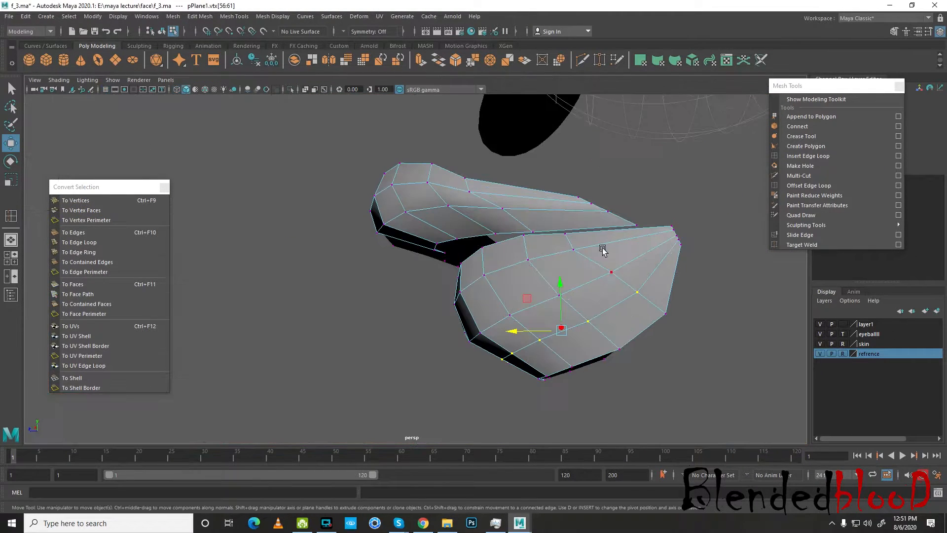
alt+drag(515, 282, 501, 289)
drag(489, 352, 479, 357)
drag(523, 327, 520, 334)
alt+drag(487, 361, 657, 314)
Insert an edge loop in the upper lip between the middle loop and the mouth opening, and pull its non-corner vertices forward
click(837, 156)
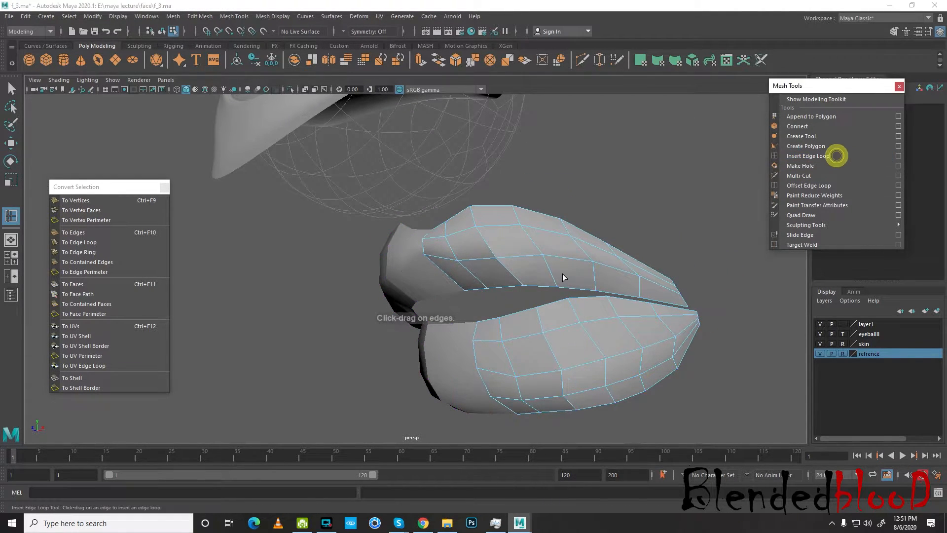
click(551, 273)
key(w)
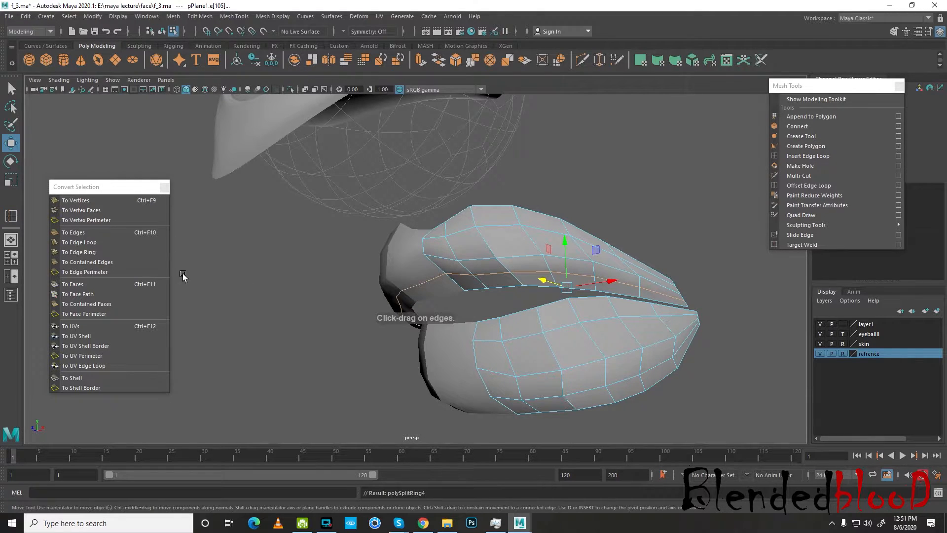
click(76, 200)
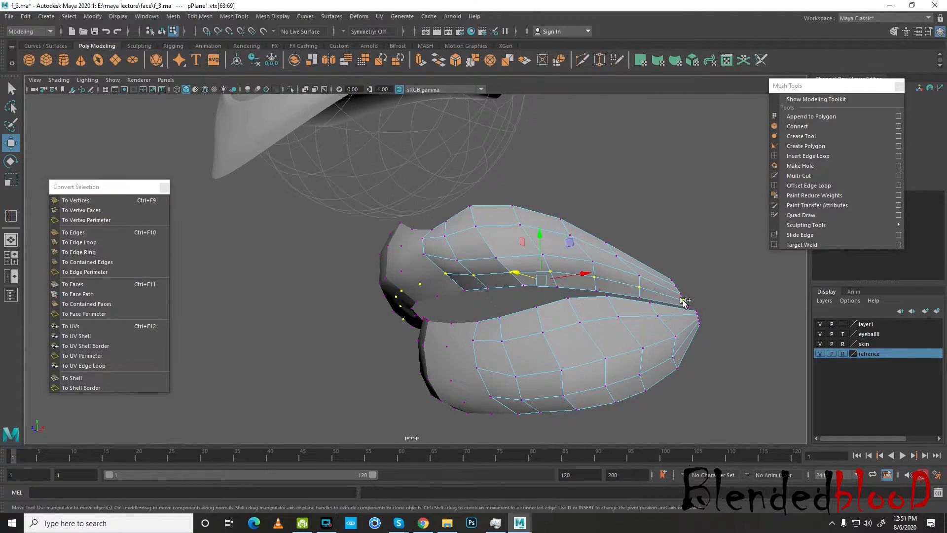
alt+drag(623, 313, 506, 323)
drag(446, 292, 436, 293)
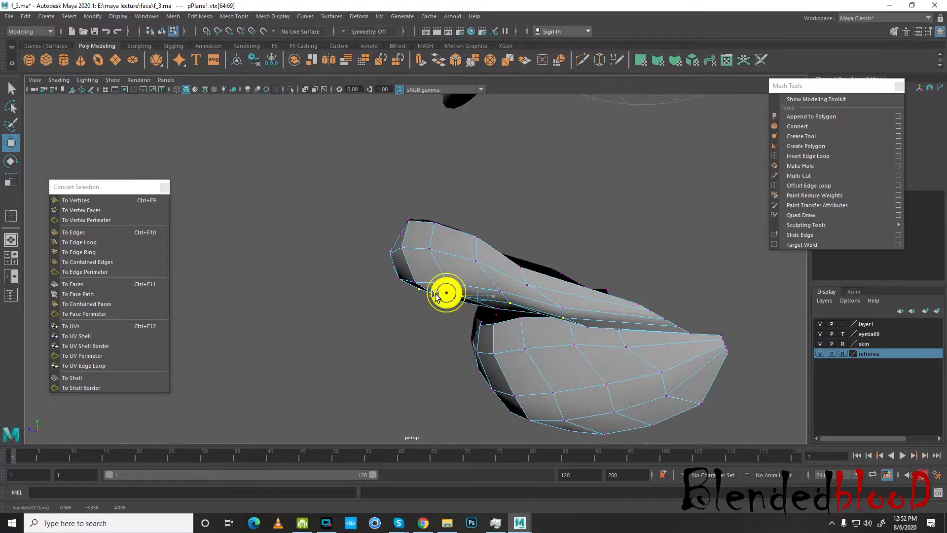
Adjust the selected loop of vertices above the upper lip's mouth opening, return to object mode and preview the lips smoothed
alt+drag(459, 341, 461, 312)
drag(479, 252, 480, 256)
alt+drag(483, 302, 533, 249)
right_drag(535, 243, 582, 229)
alt+drag(569, 272, 600, 267)
key(3)
click(666, 252)
scroll(592, 308, down, 3)
alt+drag(522, 360, 558, 365)
scroll(535, 326, up, 3)
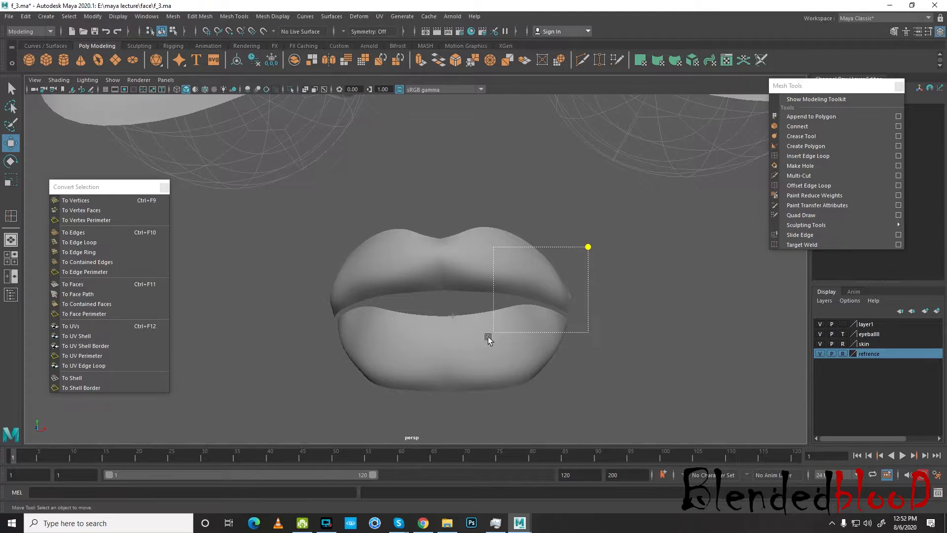
Select all vertices of the lip half and even out the upper lip's lower loops with a Sculpt Geometry Tool stroke
drag(502, 324, 501, 362)
alt+drag(610, 342, 581, 337)
right_drag(549, 248, 483, 254)
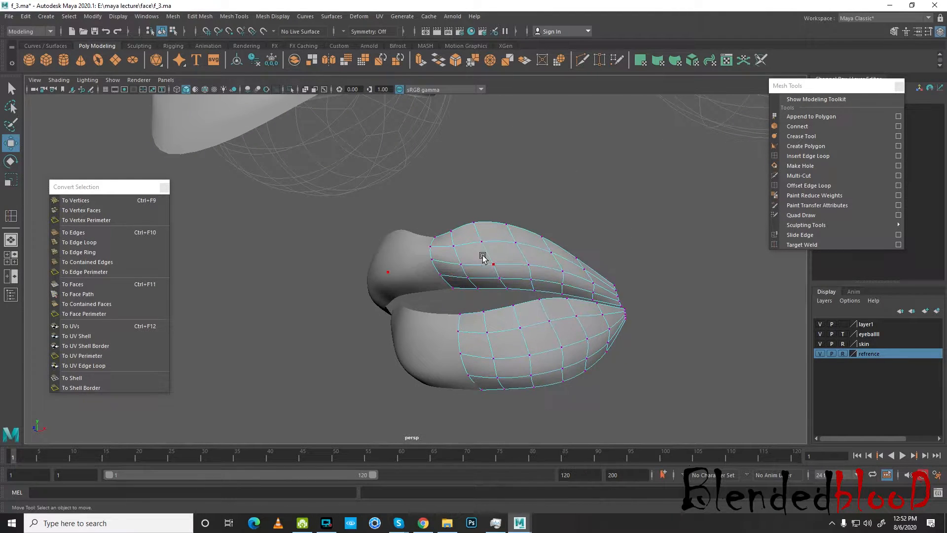
alt+drag(458, 285, 480, 248)
drag(401, 195, 709, 419)
alt+drag(662, 352, 580, 252)
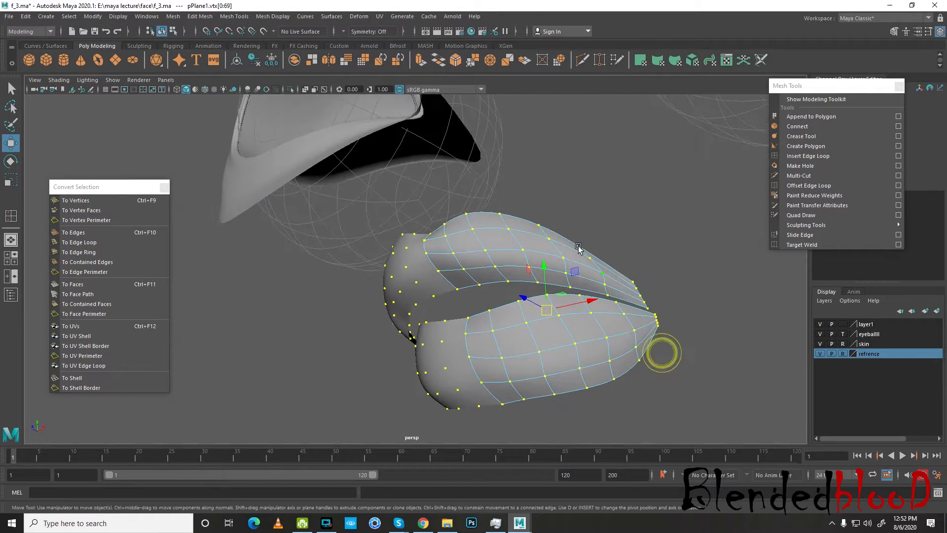
click(328, 17)
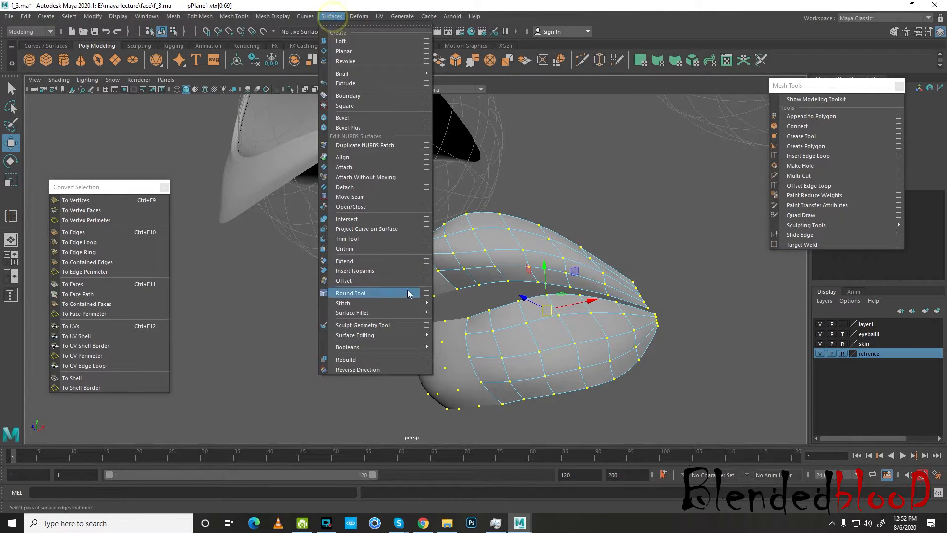
click(426, 325)
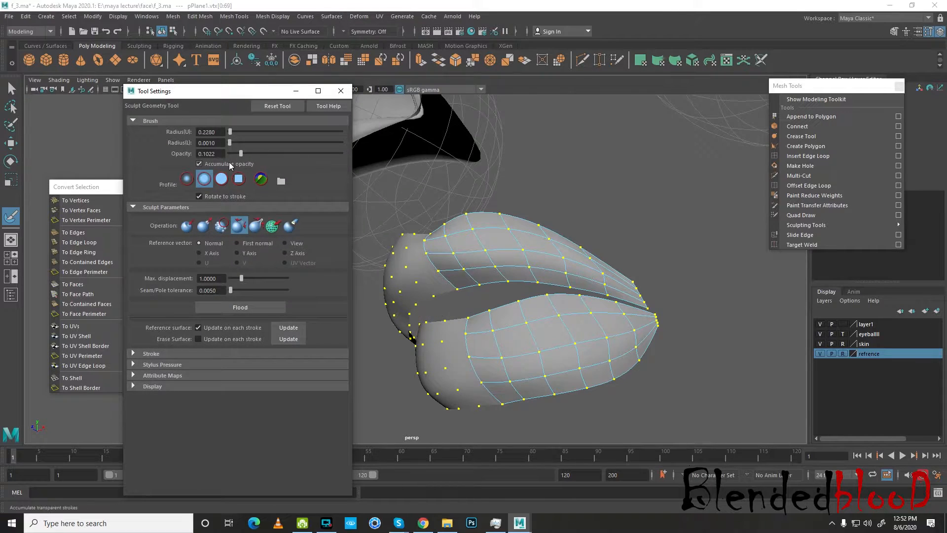
mouse_move(463, 253)
mouse_down()
mouse_move(546, 265)
mouse_move(634, 310)
mouse_up()
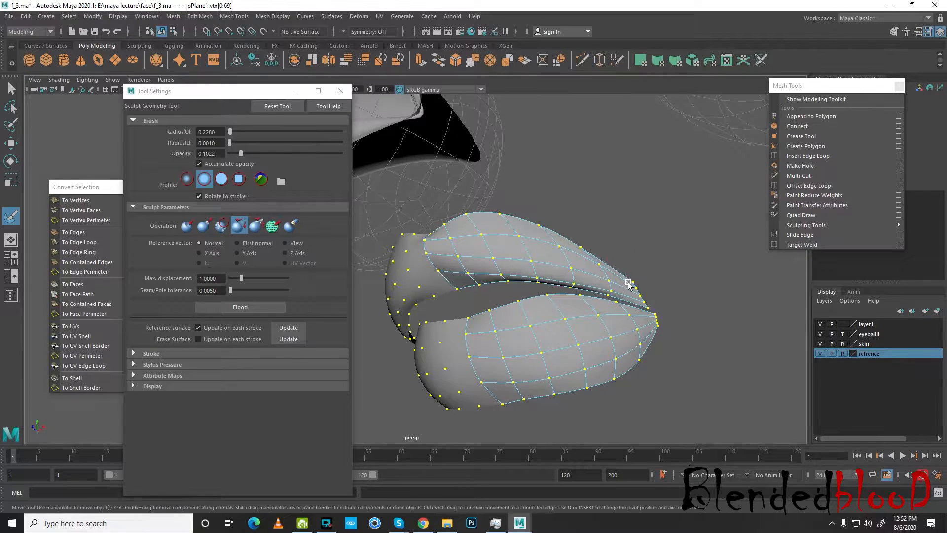
key(w)
click(334, 90)
Return to object mode, select both lip halves and delete the construction history of all objects
right_drag(563, 250, 622, 223)
click(647, 212)
alt+drag(490, 309, 540, 322)
click(564, 233)
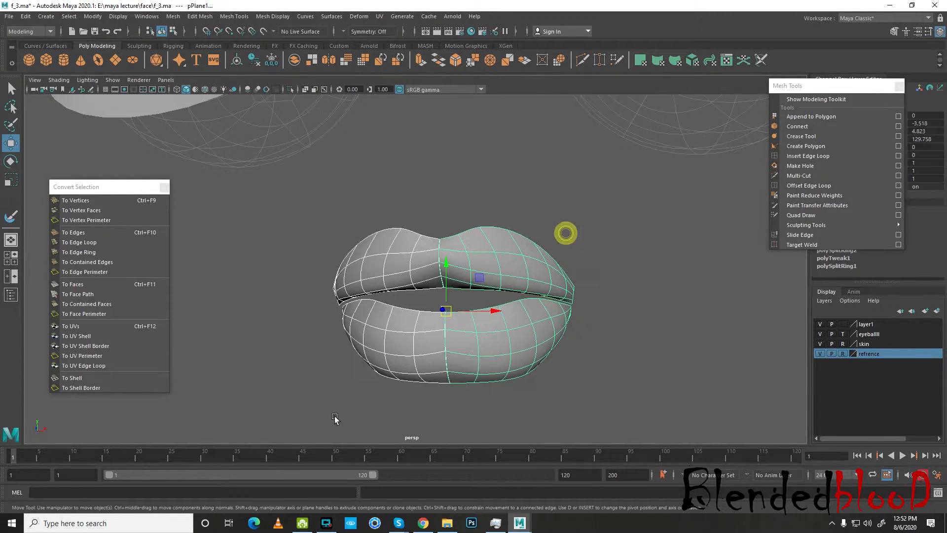
click(25, 16)
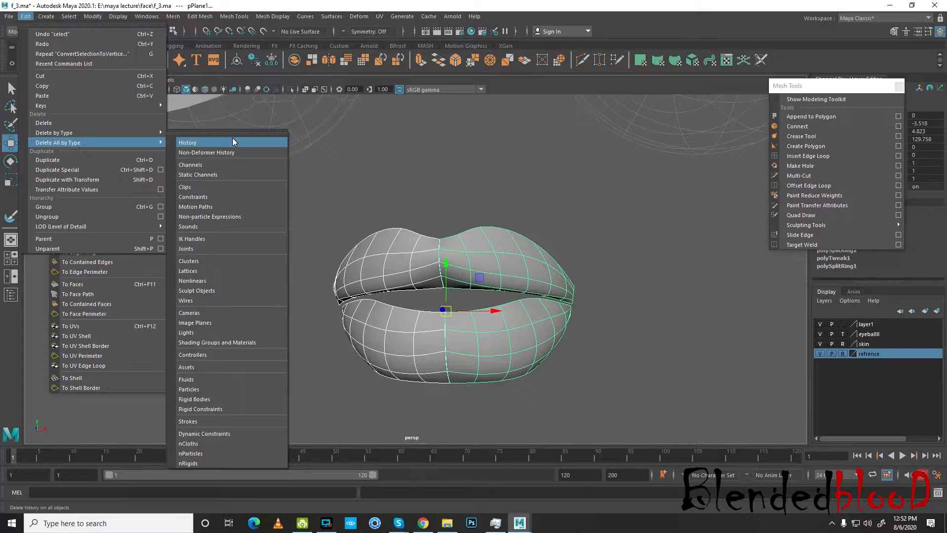
click(233, 137)
Save the scene over the existing f_3.ma in the face folder
click(11, 18)
click(46, 66)
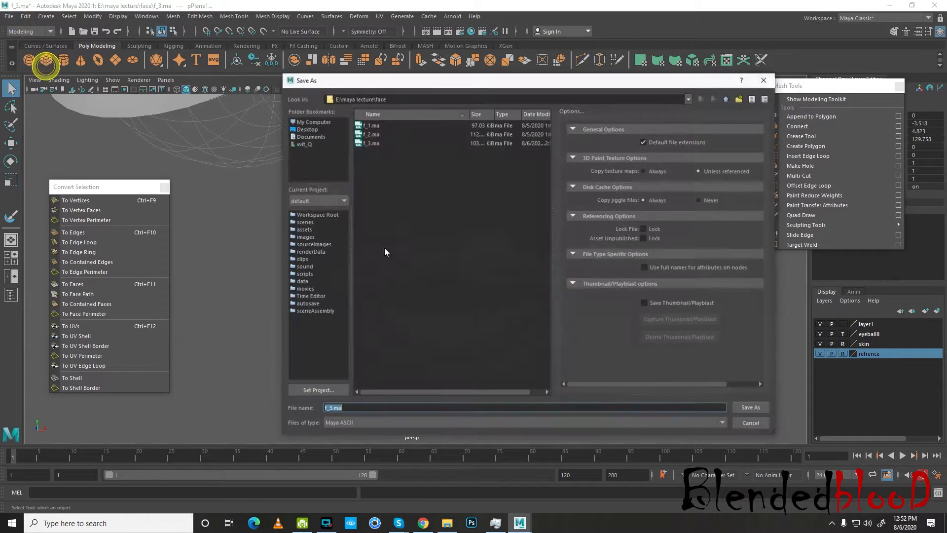
double_click(373, 143)
click(501, 268)
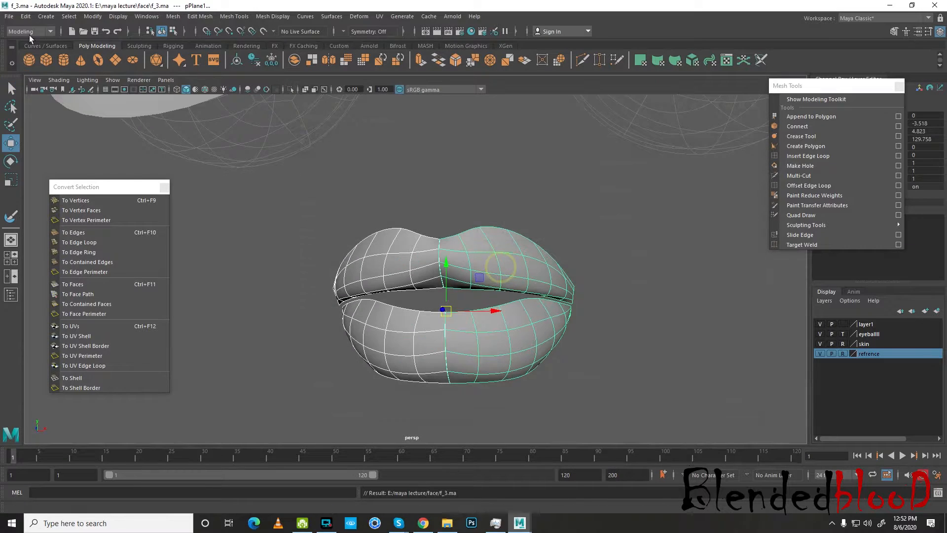
Save a new version of the scene as f_4.ma in the face folder
click(9, 16)
click(55, 67)
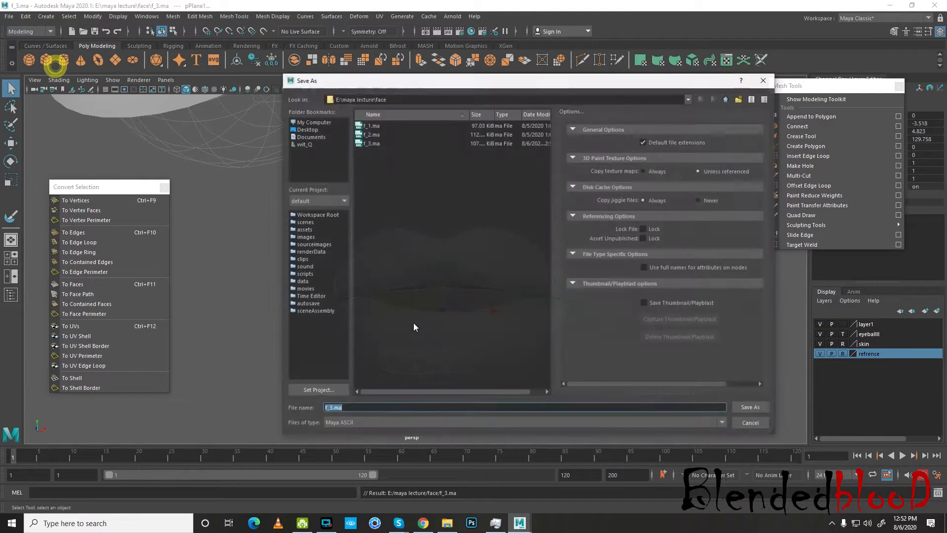
key(BackSpace)
text(4)
key(Return)
Examine the smoothed lips from several angles and against the front and side references
mouse_move(616, 334)
alt+mouse_down()
mouse_move(707, 327)
mouse_move(633, 328)
mouse_move(592, 342)
mouse_move(606, 343)
alt+mouse_up()
click(634, 327)
click(672, 246)
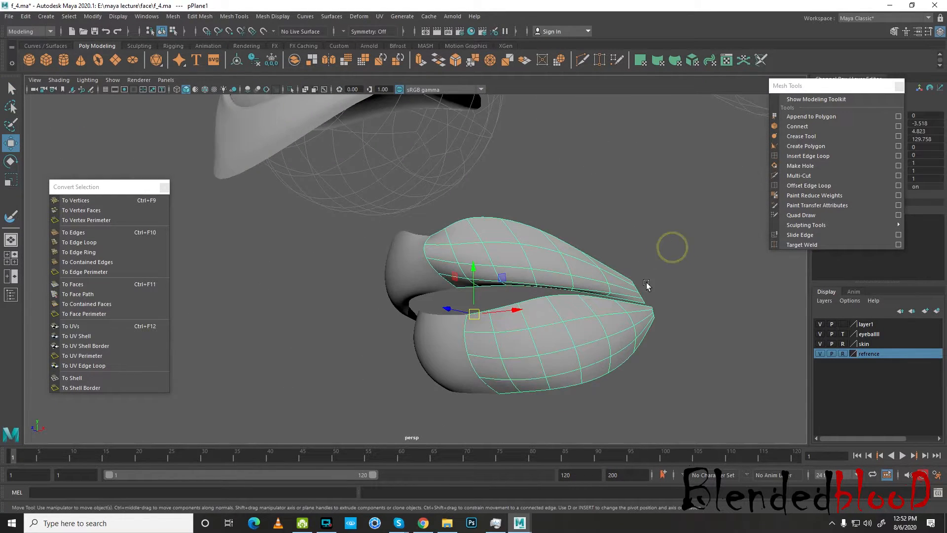
key(space)
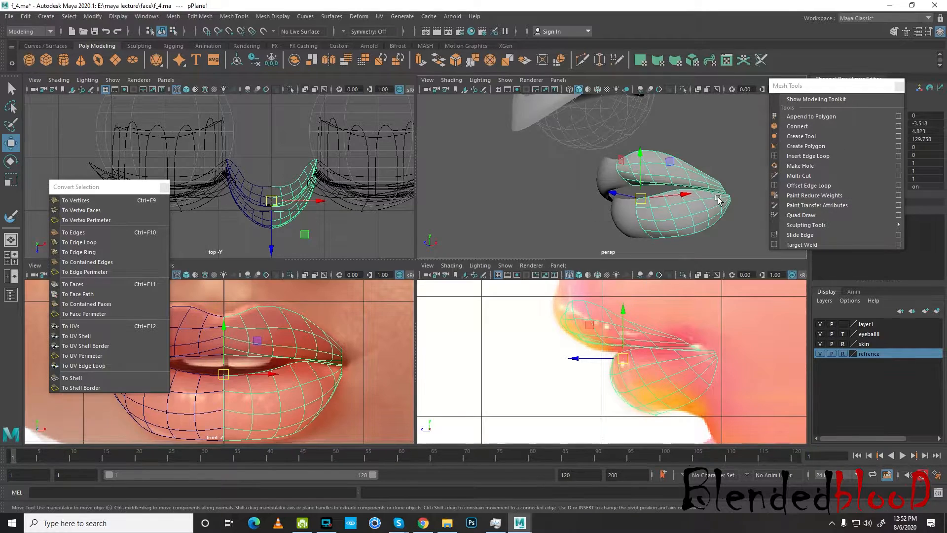
key(space)
alt+drag(648, 277, 631, 282)
click(672, 246)
Try to combine the two lip halves into one mesh and save the scene
drag(644, 247, 601, 287)
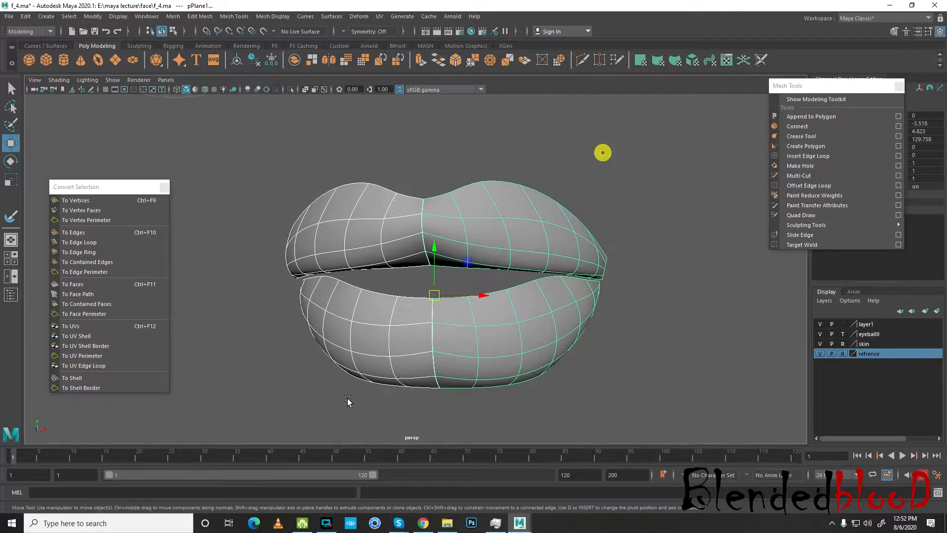
click(173, 18)
click(203, 53)
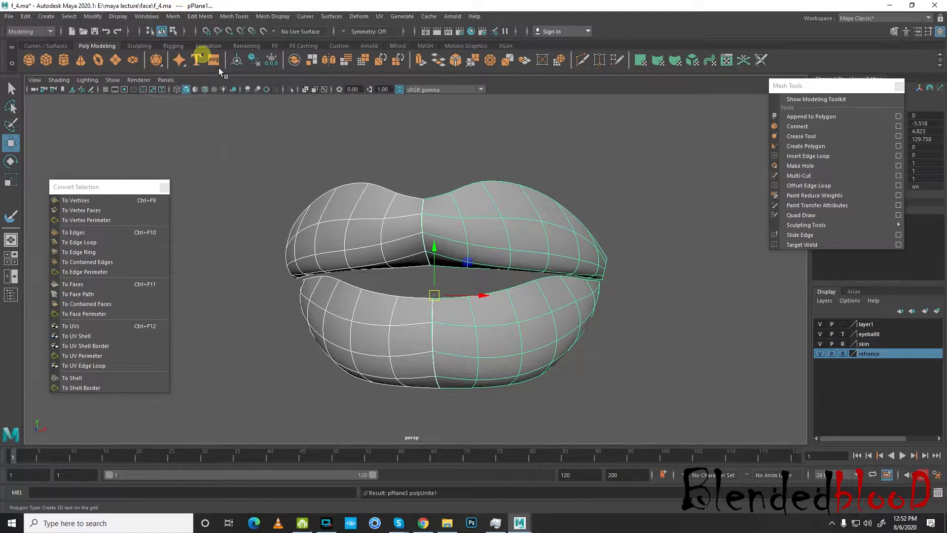
key(ctrl+s)
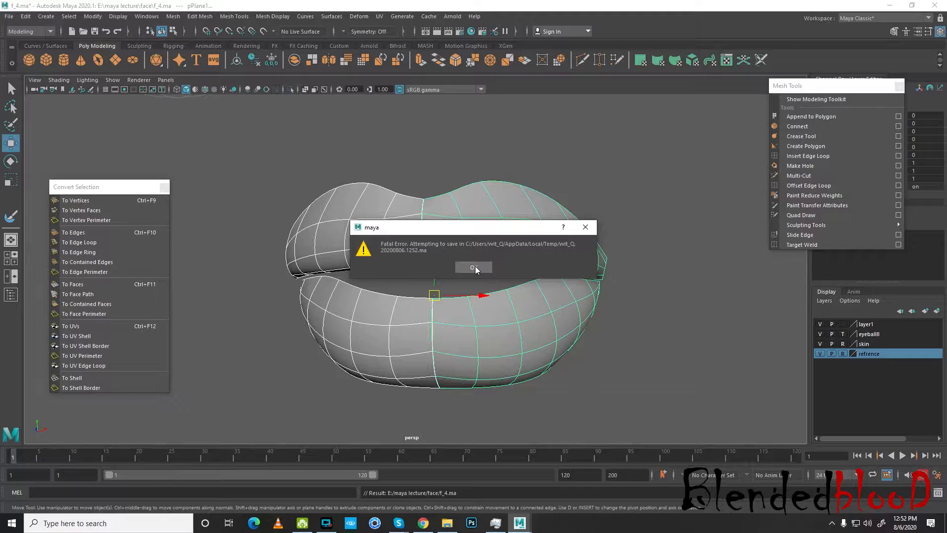
click(473, 268)
click(573, 119)
Switch to File Explorer, dismiss the Autodesk error report, reopen f_4.ma in Maya and close the crash log
click(449, 521)
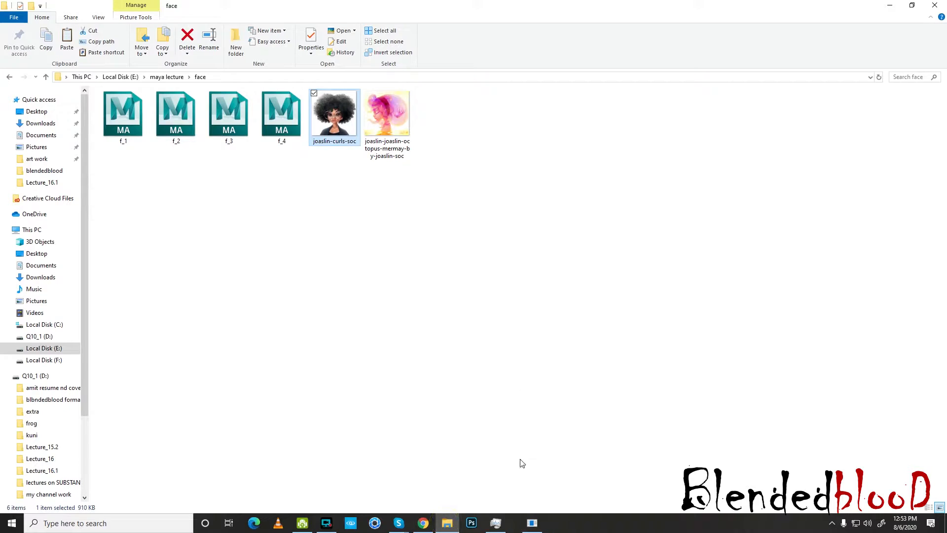
mouse_move(521, 522)
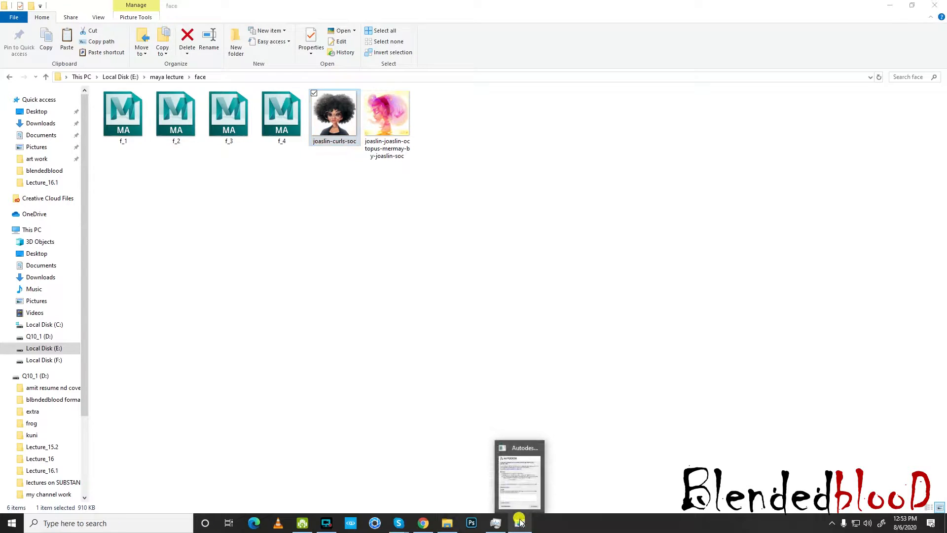
click(525, 484)
click(545, 282)
double_click(280, 119)
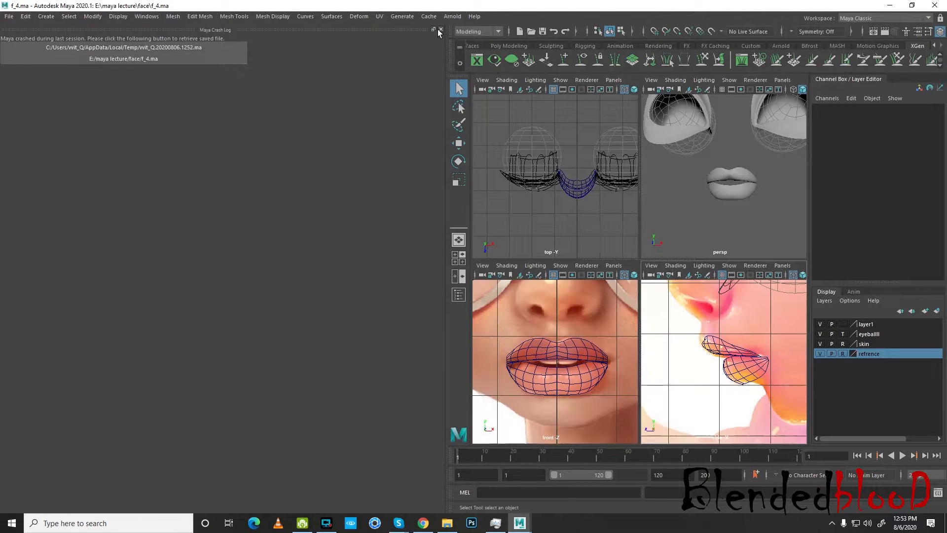
click(438, 29)
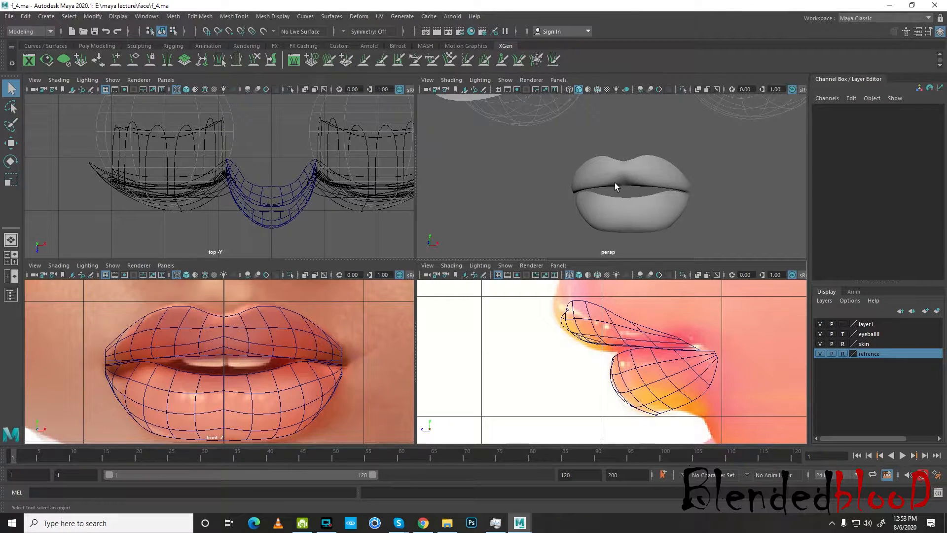
Select both lip halves and reshape them together with the Scale tool to a Scale Y of about 0.83
drag(513, 151, 710, 218)
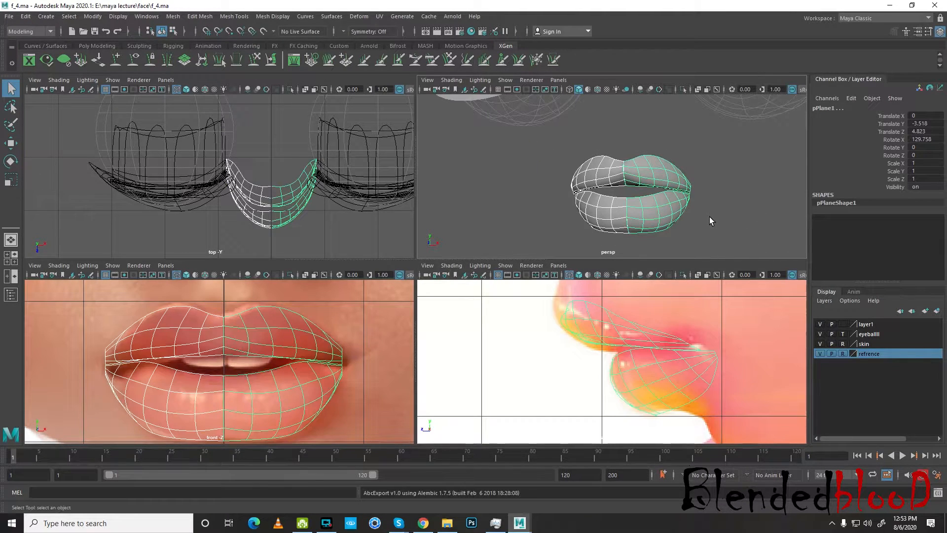
key(w)
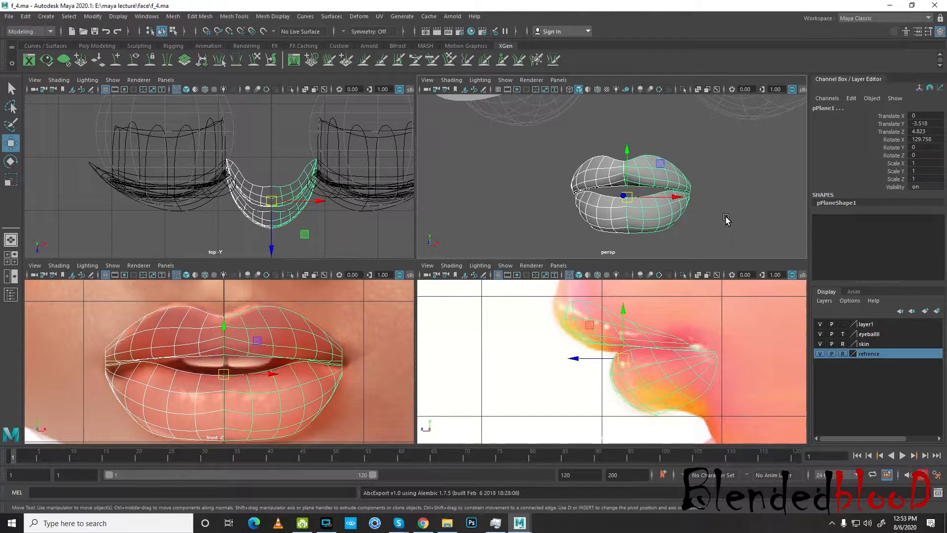
click(745, 190)
click(569, 151)
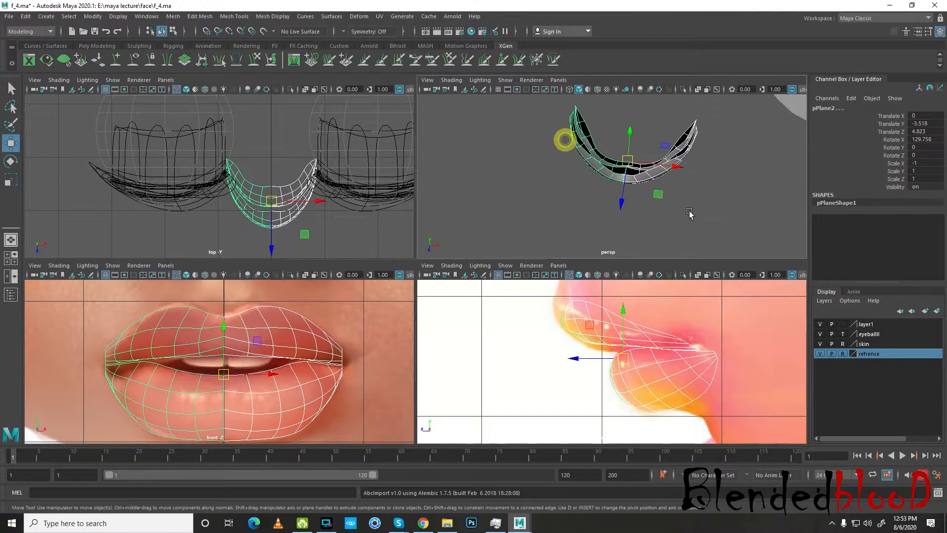
alt+drag(674, 210, 675, 217)
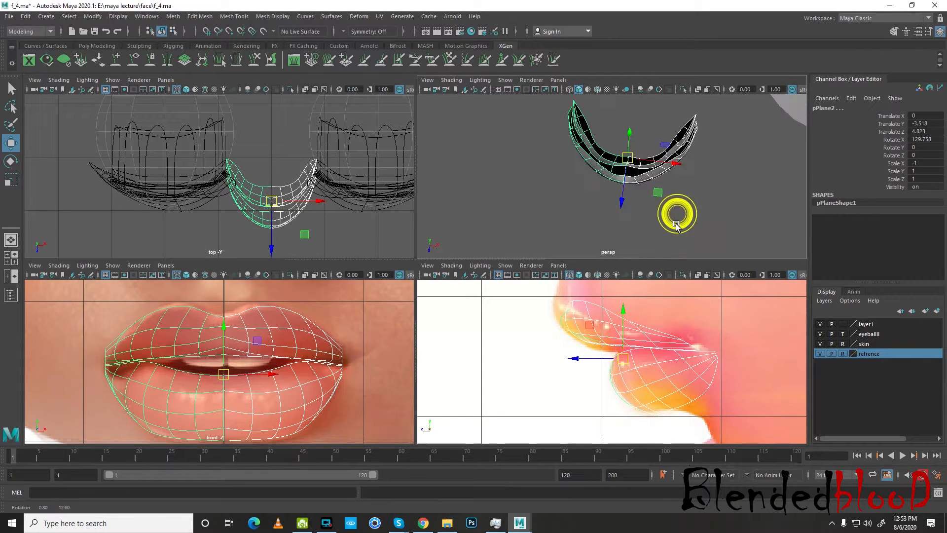
key(r)
drag(623, 200, 622, 205)
key(w)
key(space)
alt+drag(613, 245, 612, 211)
alt+drag(506, 196, 510, 164)
Combine the two lip halves into one mesh and center its pivot
click(173, 16)
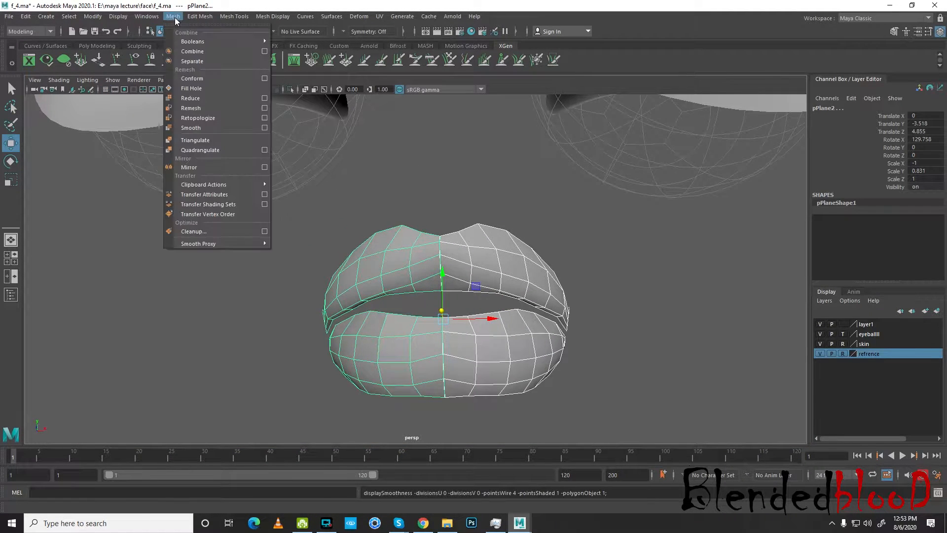
click(206, 49)
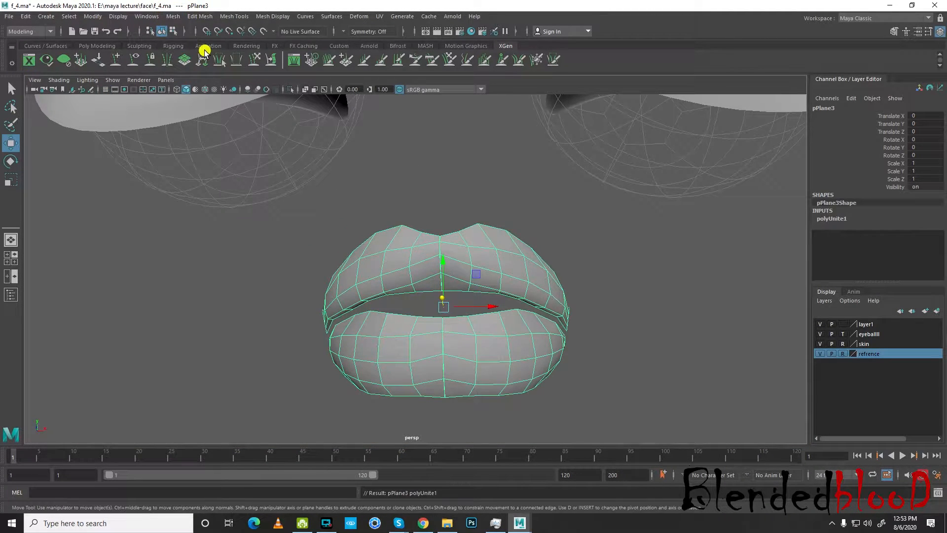
click(94, 17)
click(131, 88)
Delete the construction history of all objects and save the scene as f_5.ma
click(25, 16)
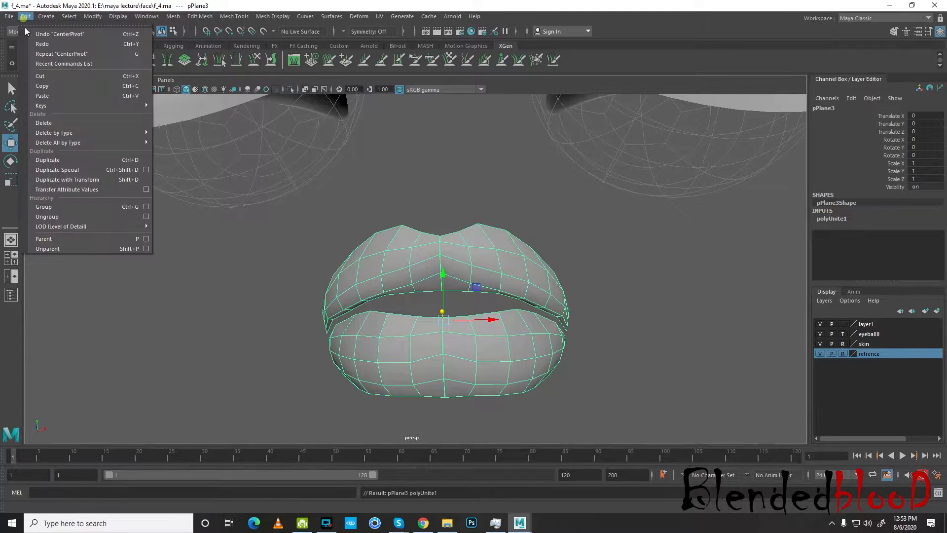
click(173, 143)
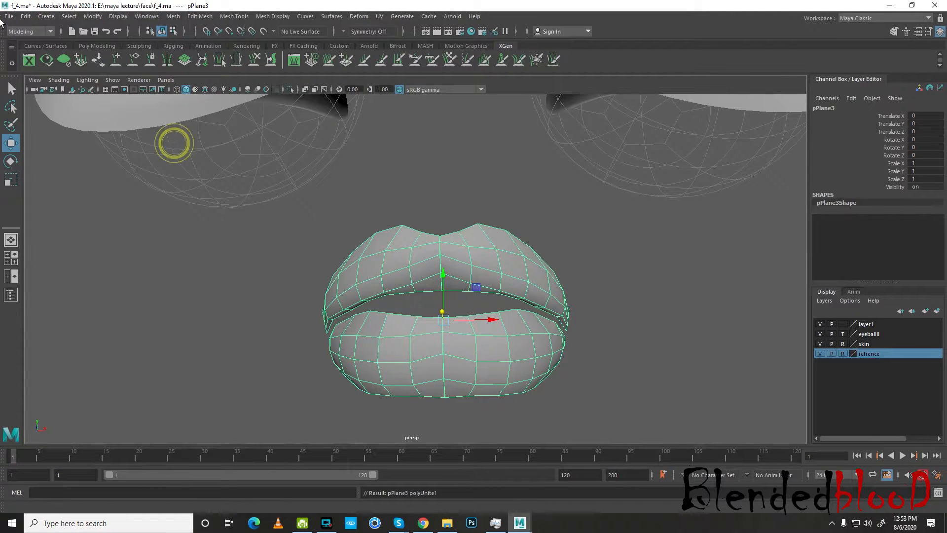
click(9, 16)
click(48, 66)
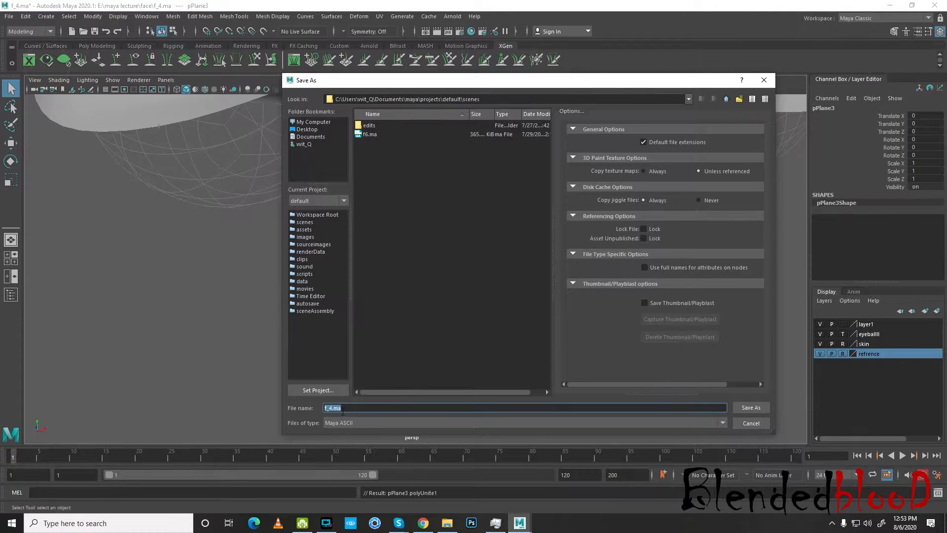
key(BackSpace)
text(5)
key(Return)
Select the vertices along the centre seam of both lips and merge them with a 0.01 threshold
scroll(572, 295, up, 4)
right_drag(439, 226, 395, 232)
click(439, 213)
alt+middle_drag(469, 334, 483, 270)
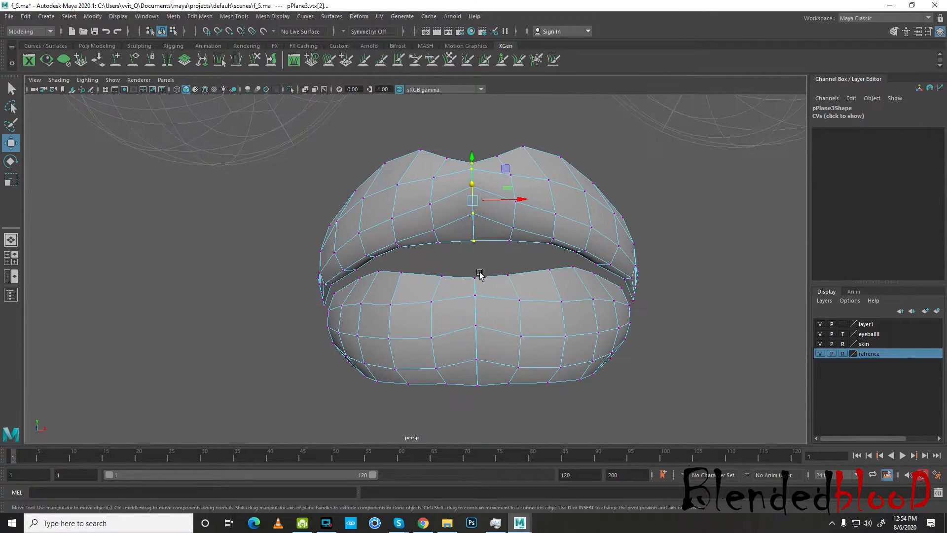
shift+drag(485, 344, 493, 391)
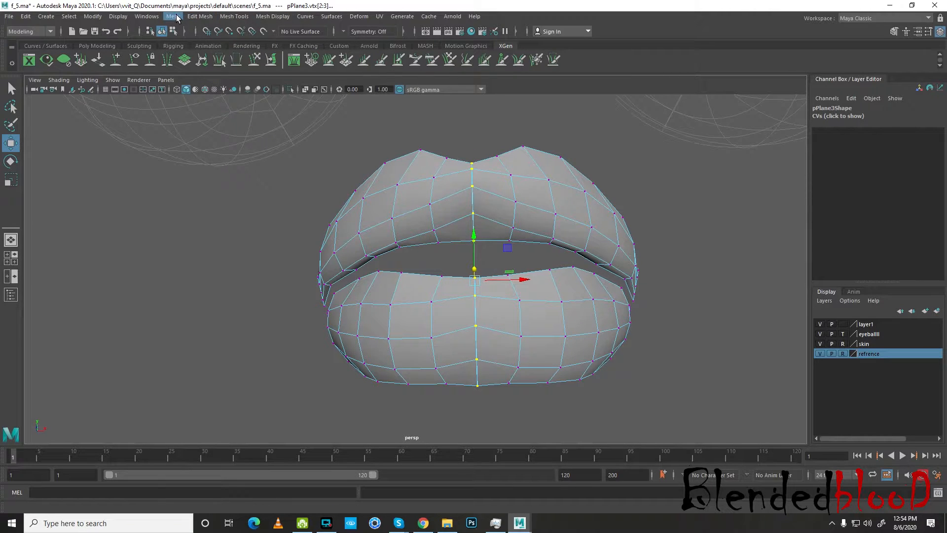
click(86, 45)
click(173, 16)
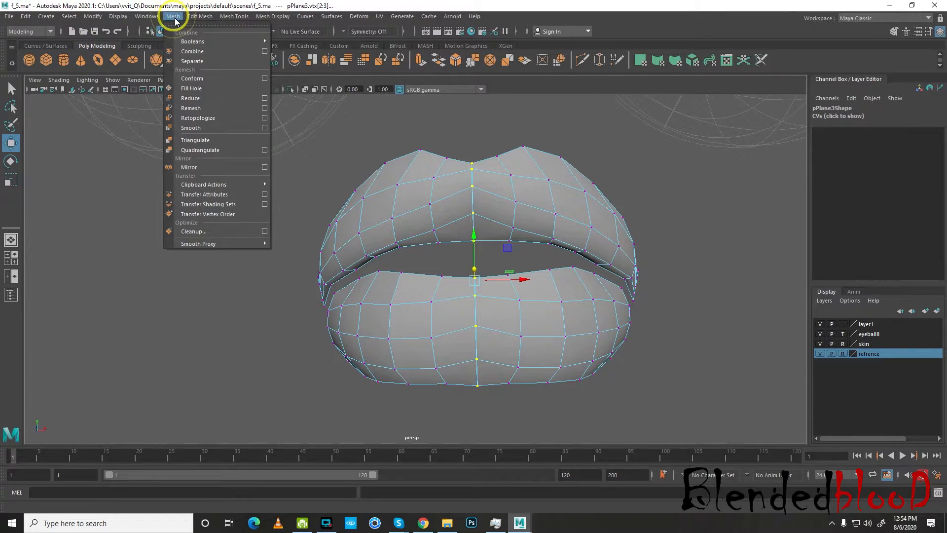
mouse_move(200, 17)
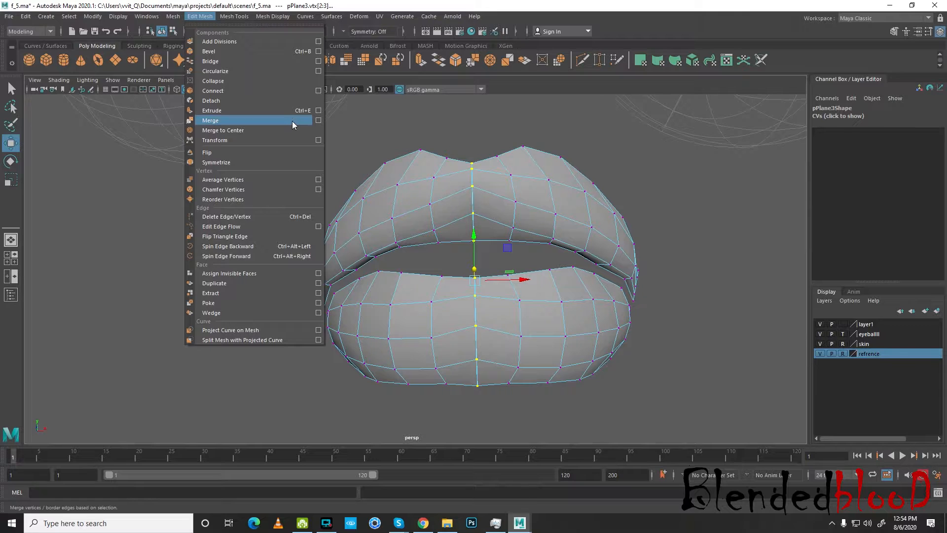
click(318, 120)
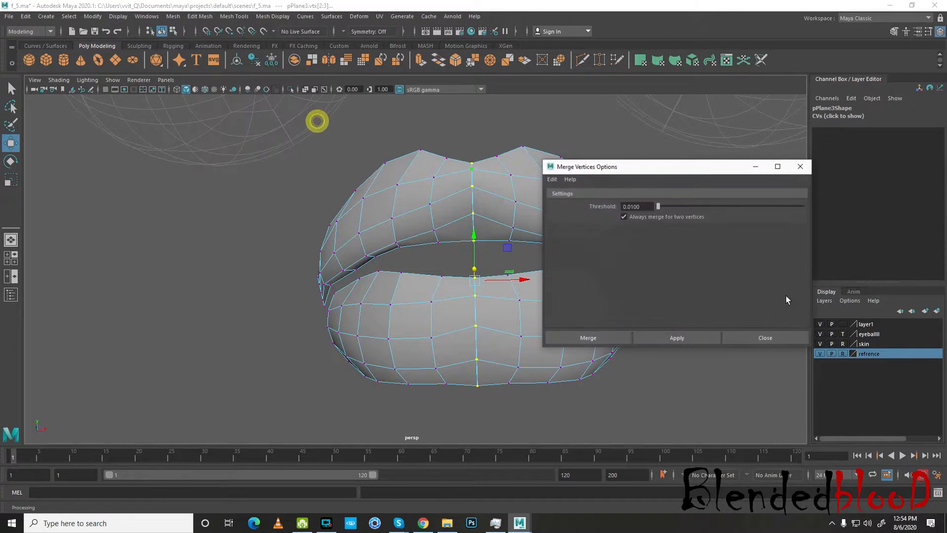
click(605, 342)
Return to object mode, display the combined lips smoothed and inspect their shape from an angle
right_drag(507, 191, 563, 182)
key(3)
click(653, 203)
mouse_move(590, 279)
alt+mouse_down()
mouse_move(558, 294)
mouse_move(582, 293)
alt+mouse_up()
click(584, 291)
alt+drag(652, 295, 694, 232)
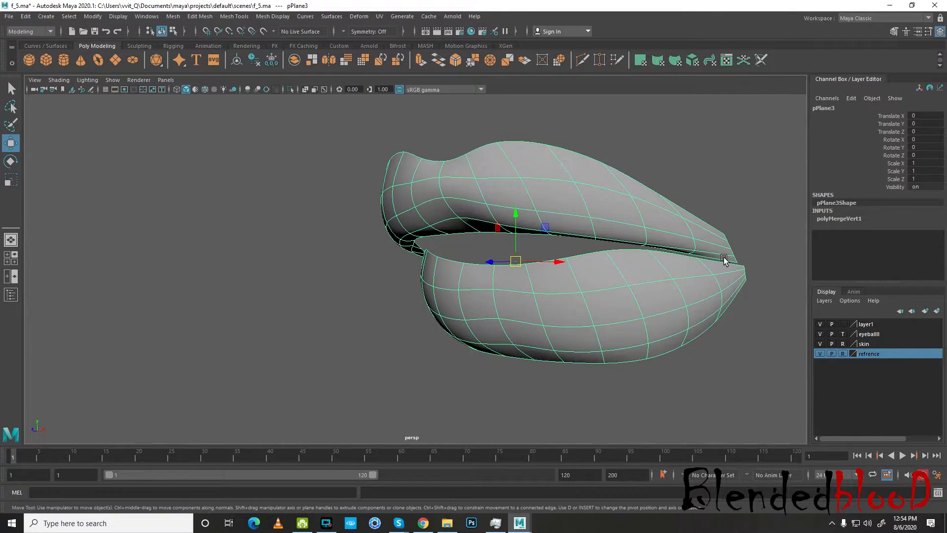
Display the lips unsmoothed and select the open end edges of the upper and lower lip at one mouth corner
alt+middle_drag(715, 258, 635, 250)
scroll(635, 250, up, 1)
key(1)
alt+drag(685, 263, 727, 260)
alt+middle_drag(618, 264, 546, 237)
alt+drag(547, 239, 579, 229)
right_drag(546, 219, 562, 181)
drag(562, 181, 617, 221)
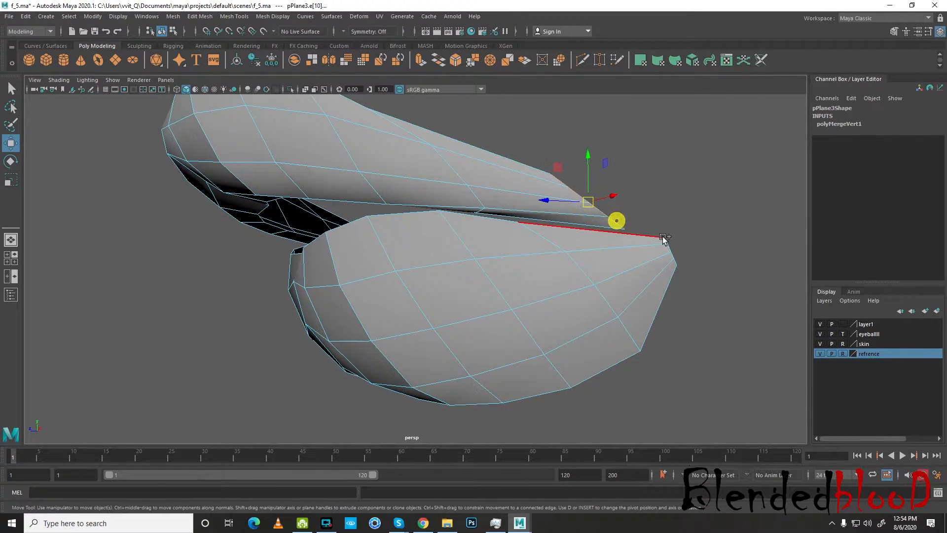
shift+click(666, 240)
shift+click(671, 248)
shift+click(679, 259)
key(space)
key(space)
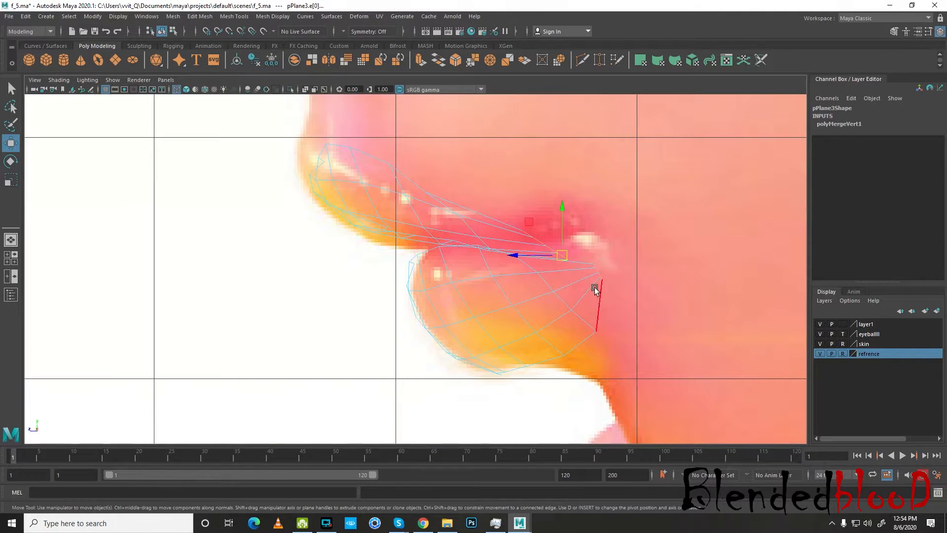
key(space)
key(space)
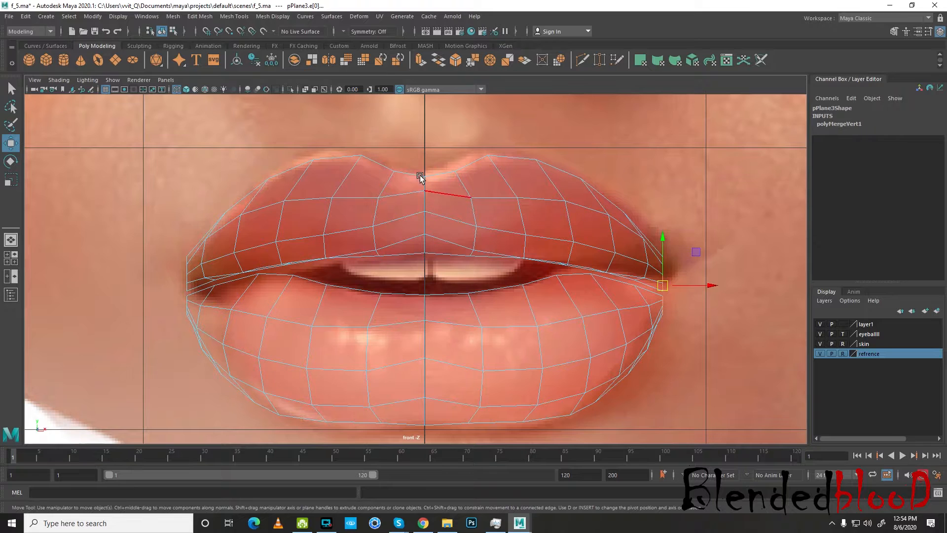
Extrude the selected corner edges and move them slightly outward in the front view and backward in the side view
click(420, 60)
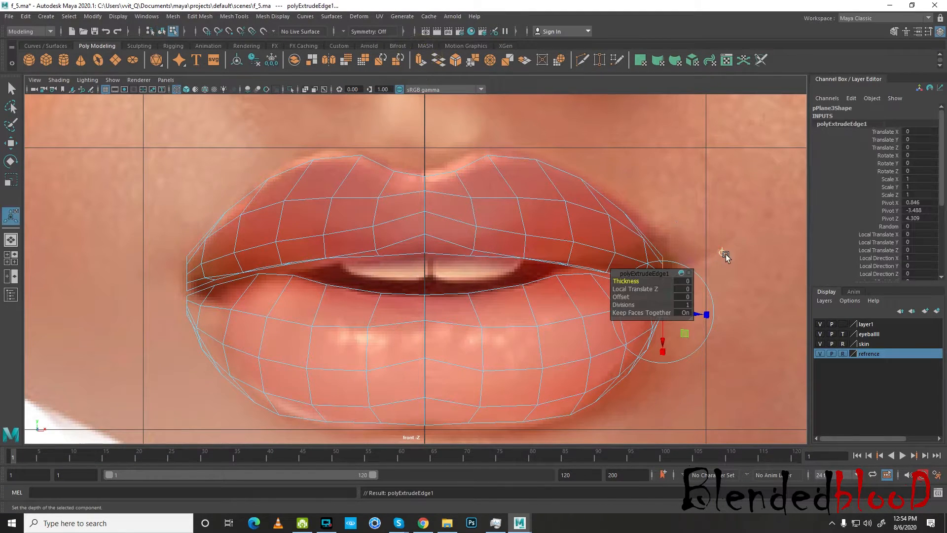
key(w)
drag(702, 290, 722, 289)
key(space)
drag(748, 339, 689, 355)
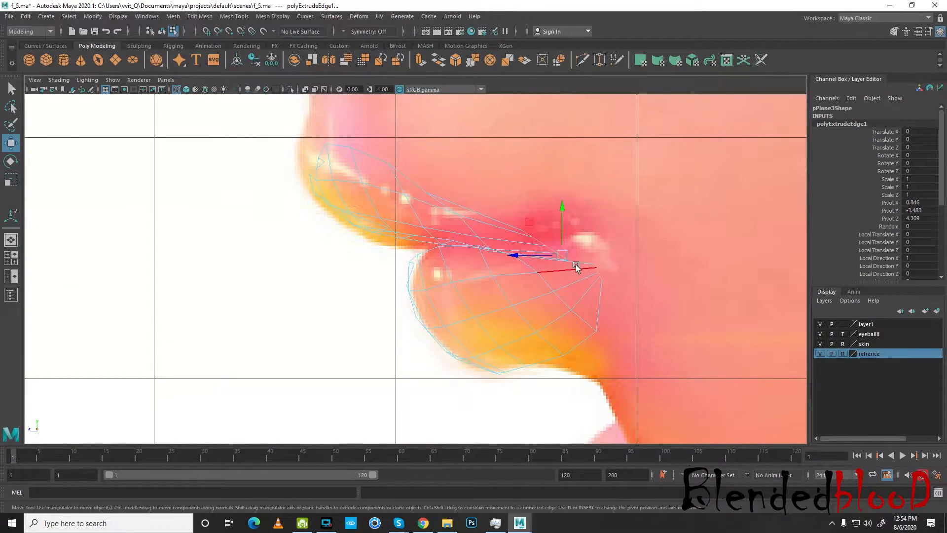
drag(522, 256, 542, 258)
key(space)
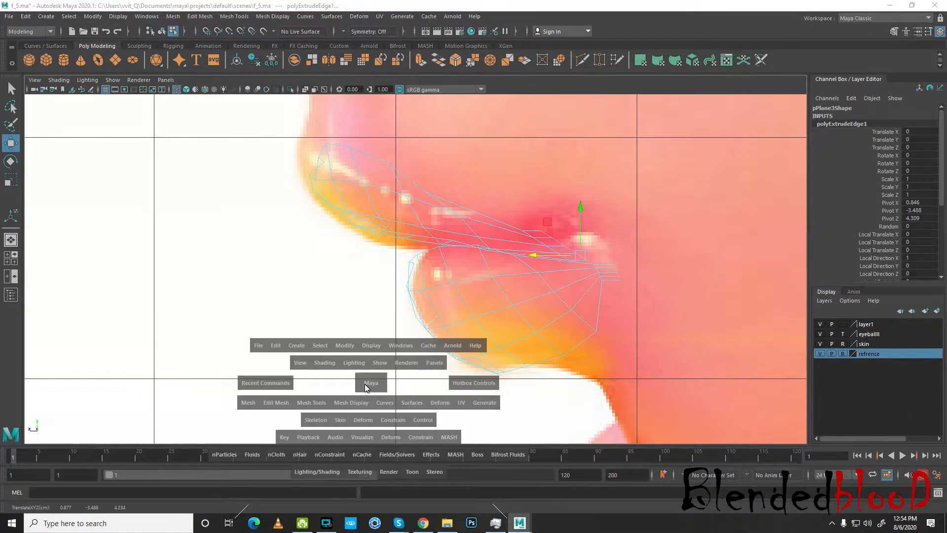
In the front view, stagger the extruded vertices nearest the mouth opening sideways, stepping each pair farther out than the one before
drag(366, 384, 370, 419)
scroll(639, 321, up, 3)
alt+middle_drag(675, 279, 336, 255)
scroll(556, 261, up, 6)
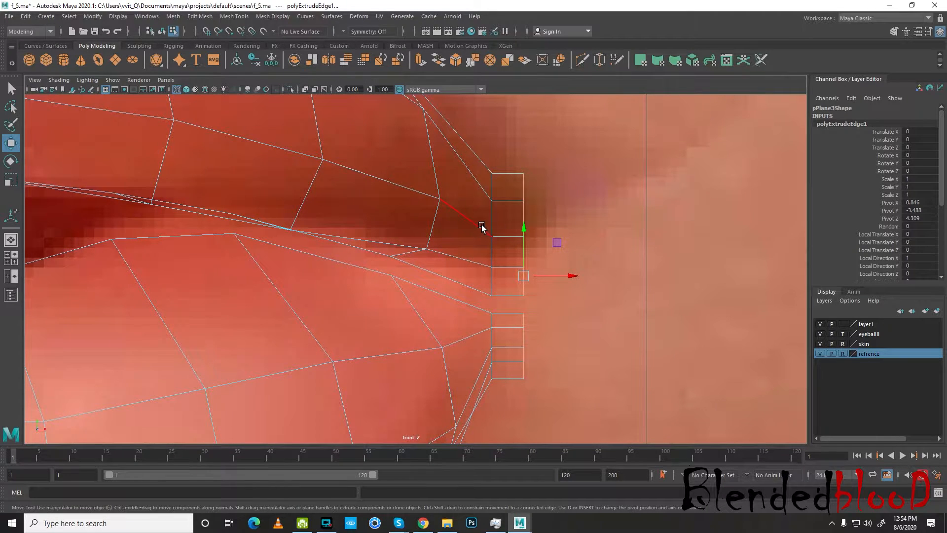
right_drag(481, 226, 442, 226)
alt+middle_drag(554, 232, 575, 209)
scroll(534, 277, up, 1)
drag(571, 301, 572, 283)
drag(552, 234, 602, 275)
click(545, 203)
shift+drag(549, 321, 585, 338)
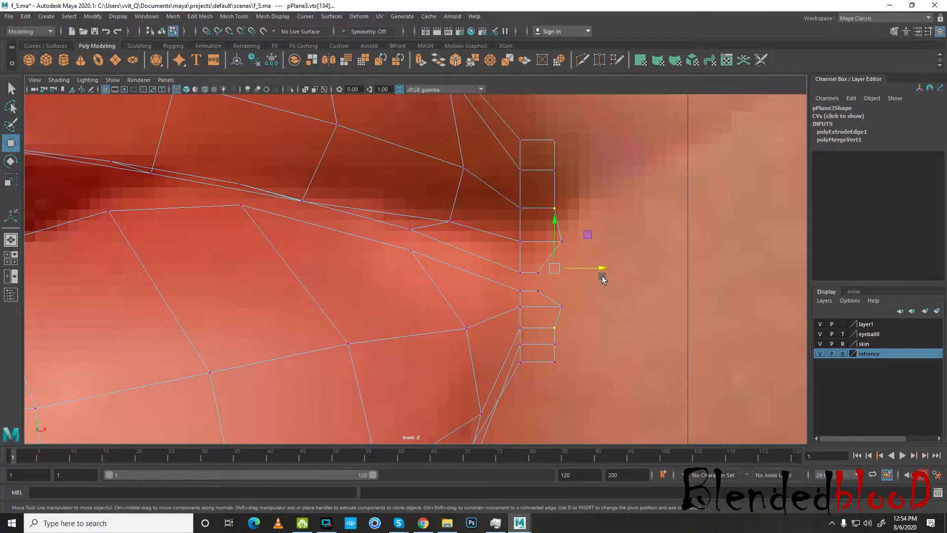
drag(600, 269, 624, 268)
Move the two outermost pairs of extruded corner vertices farther outward to finish the stepped profile in the front view
drag(547, 163, 564, 176)
shift+drag(544, 339, 582, 351)
drag(603, 264, 635, 262)
click(545, 363)
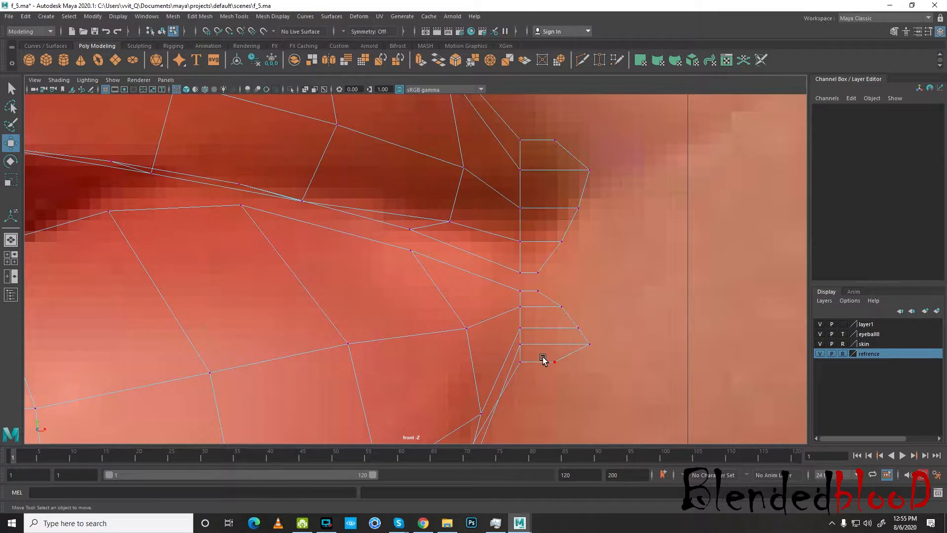
drag(545, 362, 560, 368)
shift+drag(545, 131, 585, 154)
drag(618, 254, 662, 257)
In the side view, move the upper lip's inner extruded corner vertices back to the depth of the lower lip's end
key(space)
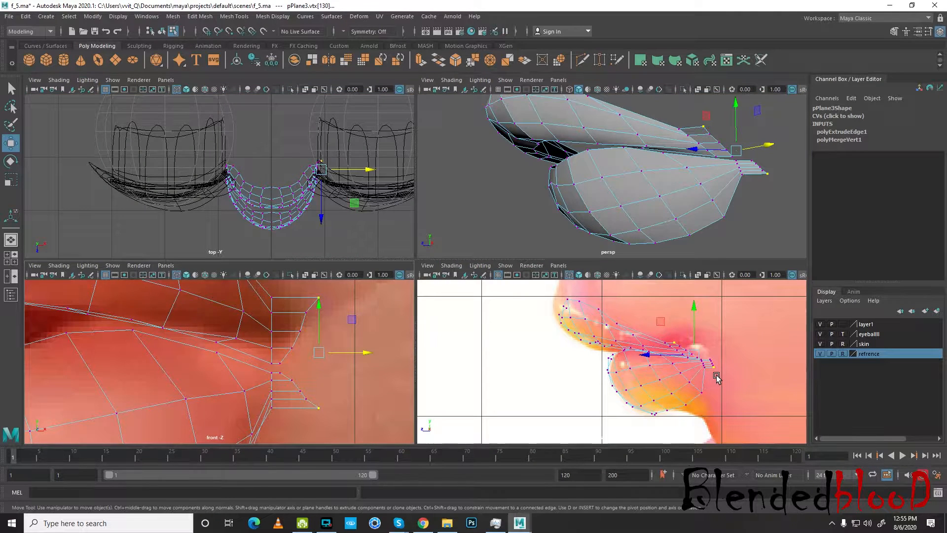
key(space)
scroll(680, 360, up, 10)
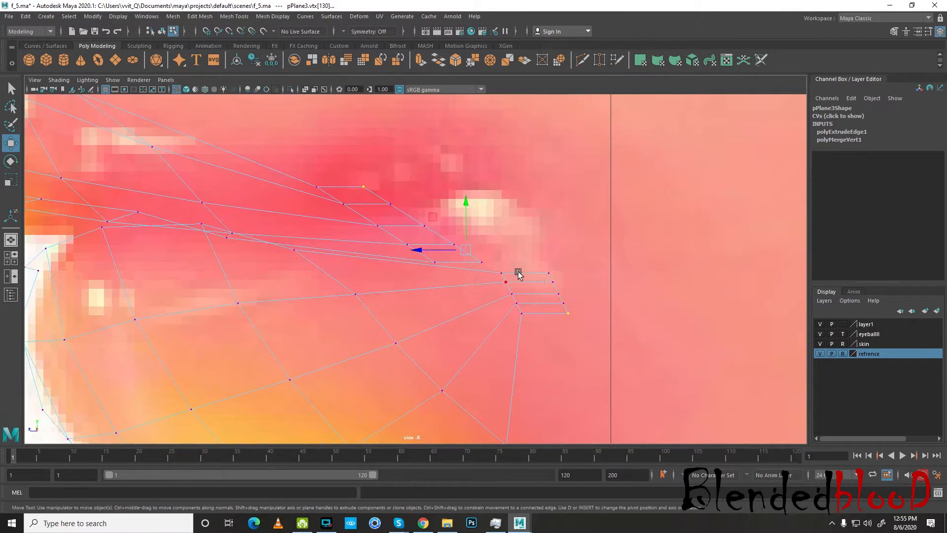
drag(537, 262, 556, 281)
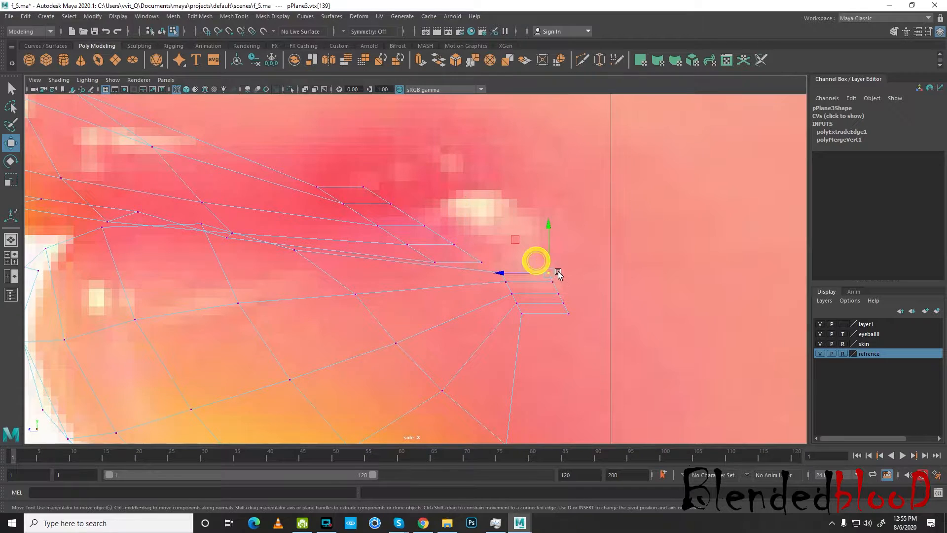
drag(436, 262, 497, 262)
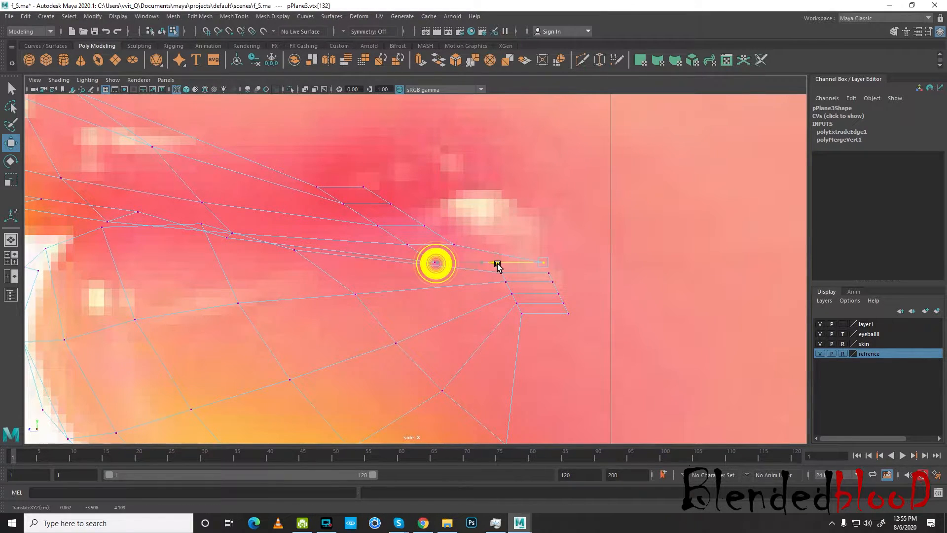
drag(437, 236, 492, 269)
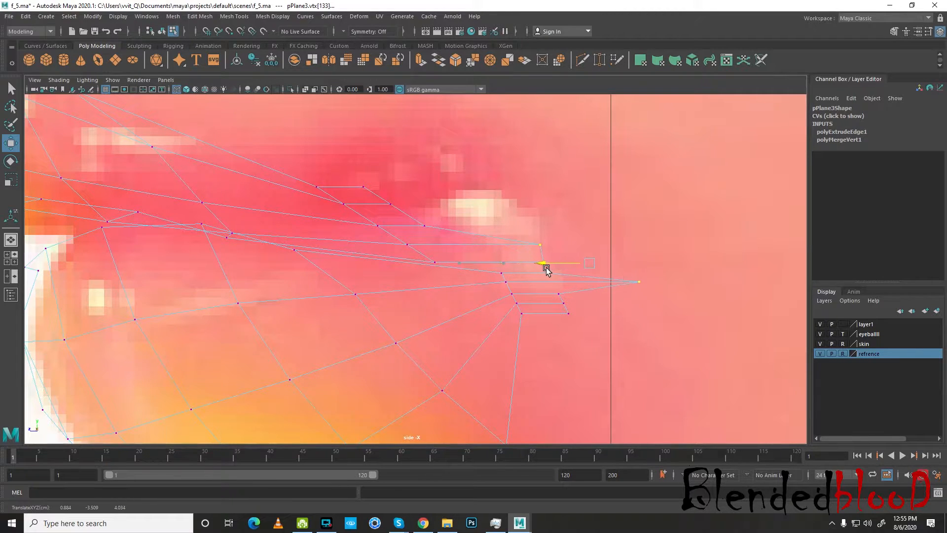
drag(622, 273, 539, 285)
Raise and push back the lower lip's extruded corner vertices in the side view so they form one tapering row
drag(354, 171, 552, 208)
drag(569, 279, 594, 272)
click(564, 303)
drag(567, 305, 605, 269)
drag(571, 315, 632, 271)
Arrange the upper lip's extruded corner vertices in a staggered row just above the lower lip's row and check the corner in perspective
drag(564, 273, 577, 288)
drag(573, 278, 568, 275)
drag(592, 220, 562, 250)
drag(571, 196, 579, 245)
drag(547, 174, 597, 235)
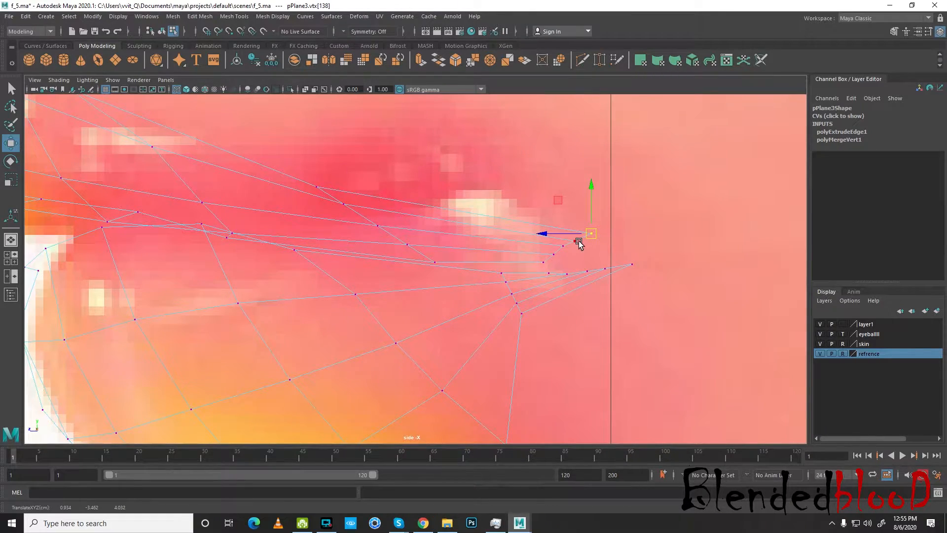
key(space)
key(space)
alt+drag(660, 197, 600, 220)
key(space)
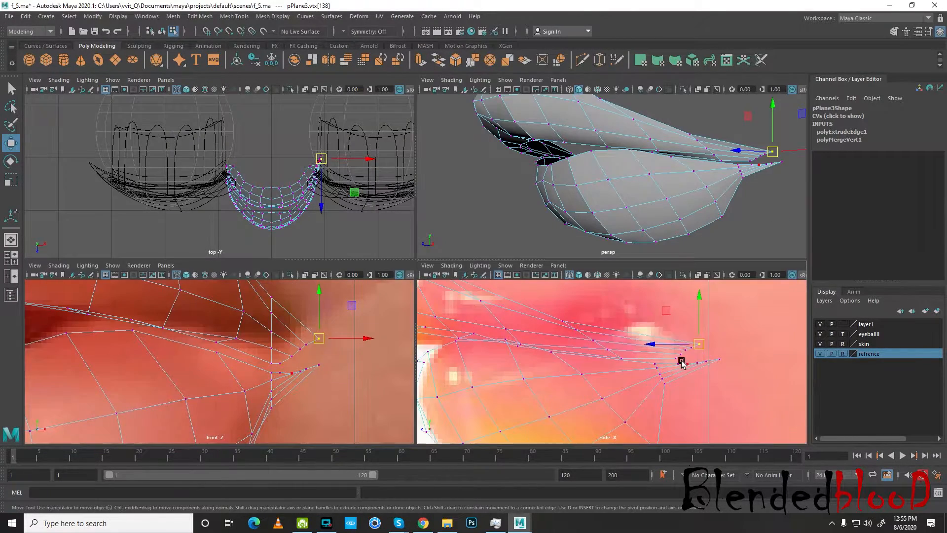
Bridge the innermost pairs of facing edges between the upper and lower lip at the extruded mouth corner
key(space)
right_click(570, 227)
right_drag(570, 218, 569, 201)
scroll(585, 246, up, 3)
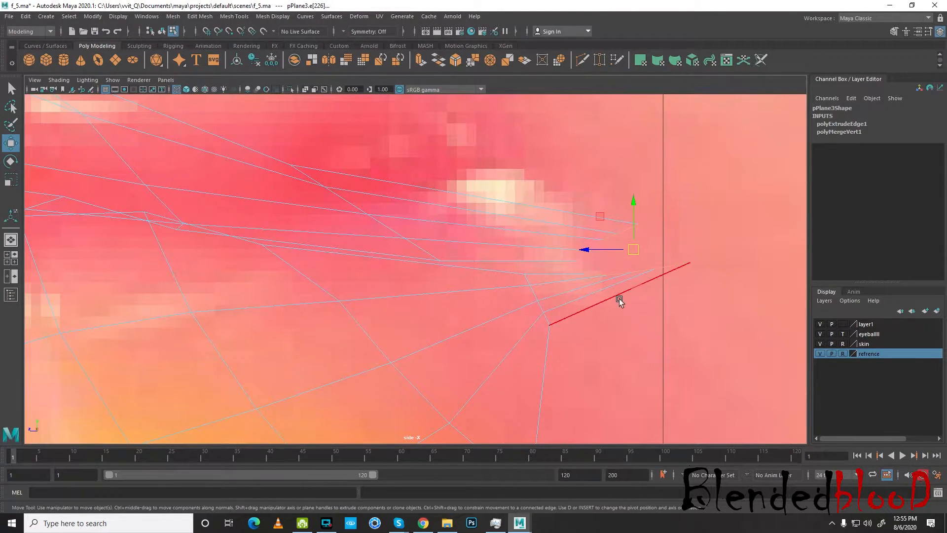
click(650, 309)
scroll(652, 309, up, 3)
click(633, 255)
click(636, 274)
shift+right_drag(638, 275, 662, 388)
key(ctrl+z)
click(725, 238)
click(647, 256)
click(669, 274)
shift+right_drag(670, 275, 655, 396)
Bridge the remaining outer pairs of facing edges to close the mouth corner
click(664, 227)
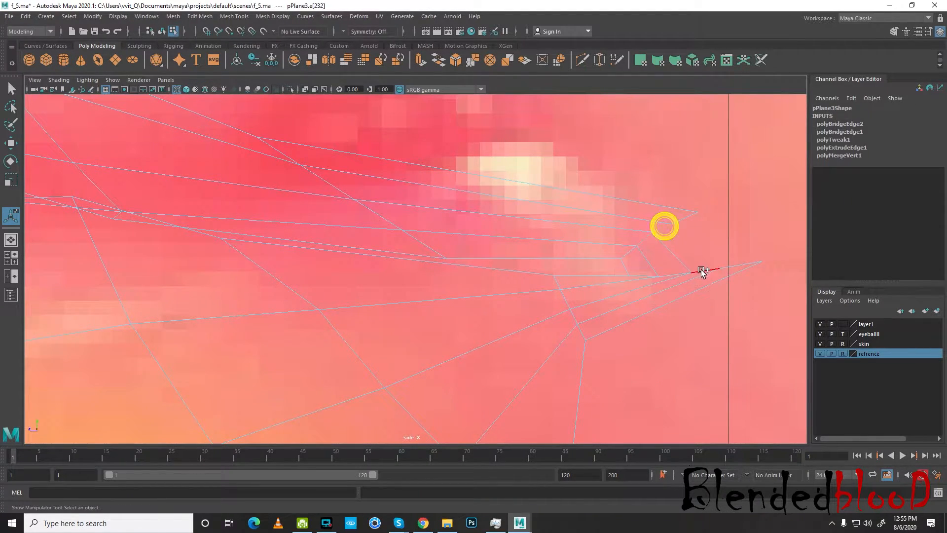
key(g)
click(685, 220)
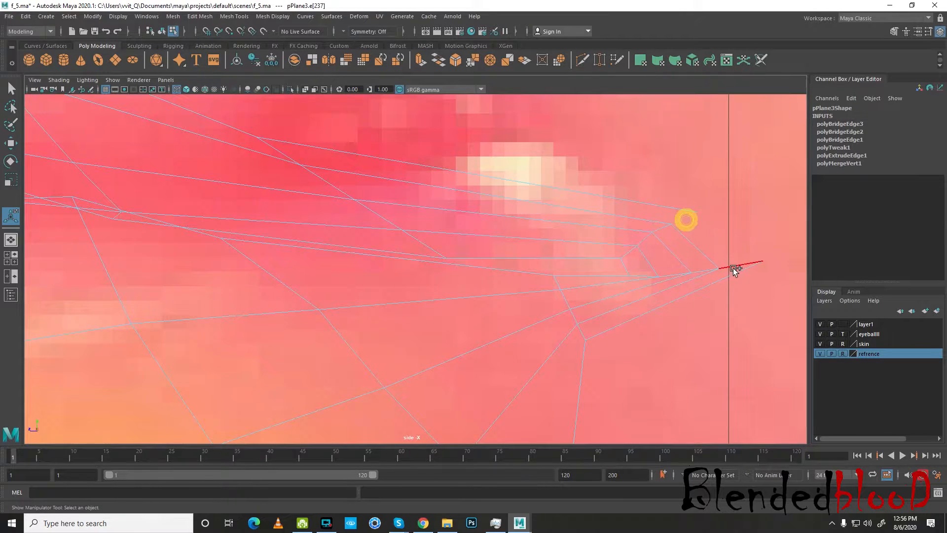
shift+click(734, 267)
key(g)
key(ctrl+z)
Return to object mode and display the lips smoothed in the perspective view to check the bridged corner
key(w)
right_drag(696, 214, 740, 199)
key(space)
key(space)
click(687, 234)
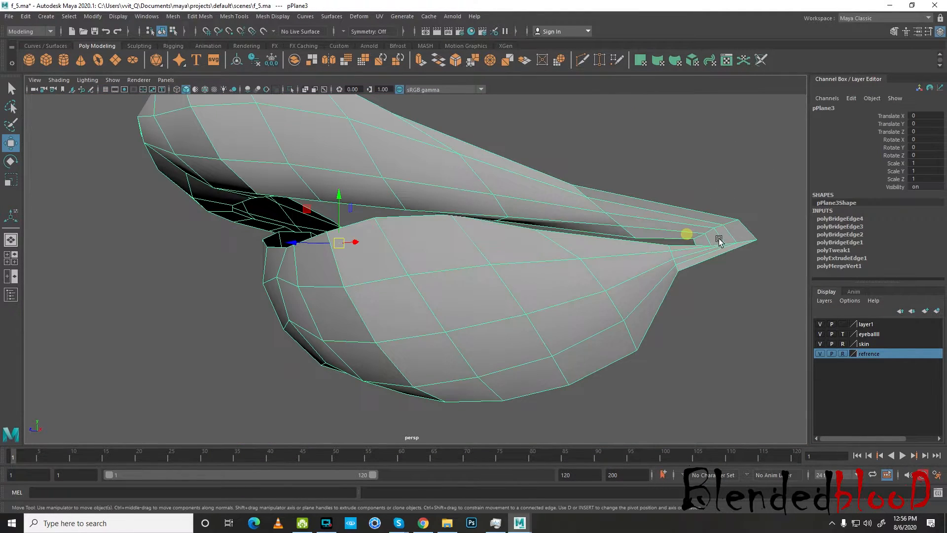
key(3)
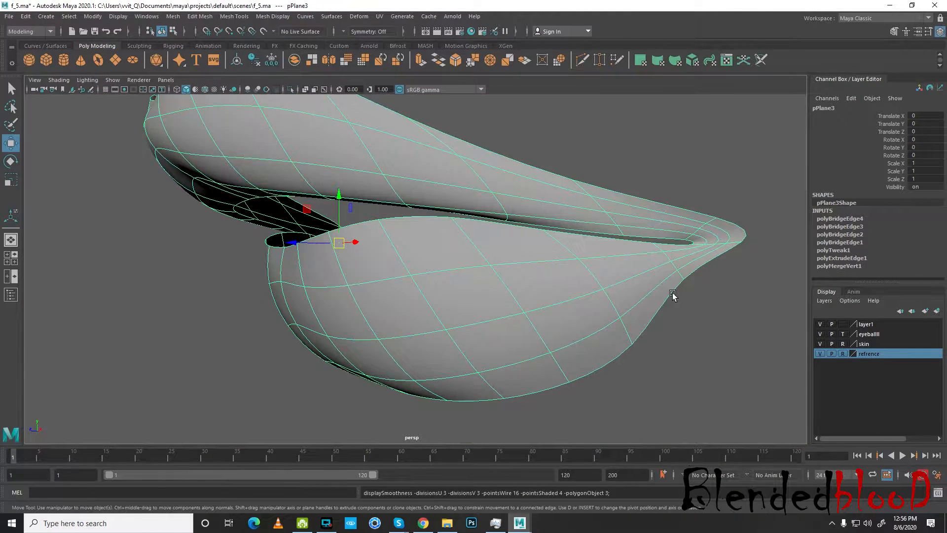
alt+drag(497, 281, 514, 277)
Select all faces of the opposite lip half, which lacks the bridged corner, and delete them
right_drag(503, 192, 493, 161)
double_click(462, 147)
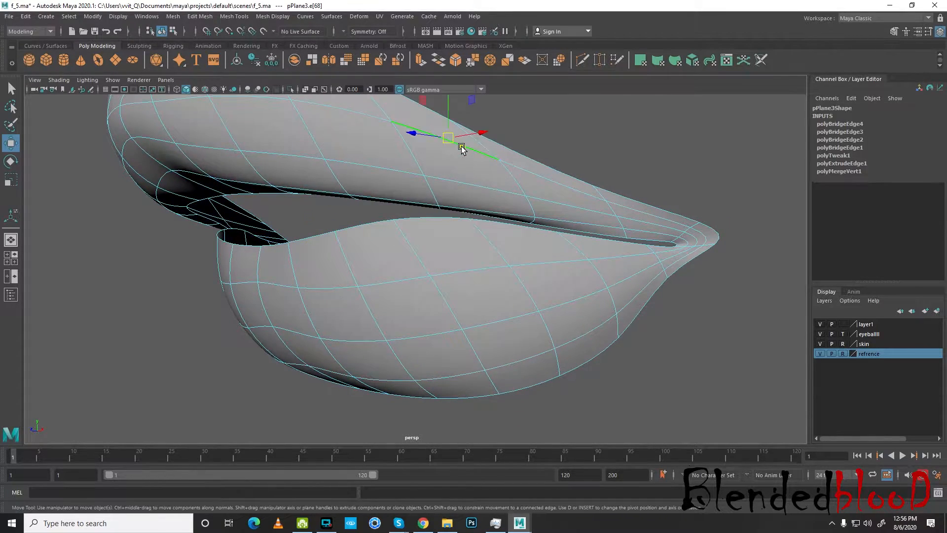
alt+drag(611, 320, 577, 316)
alt+drag(531, 296, 613, 291)
alt+right_drag(611, 291, 494, 281)
alt+drag(494, 282, 461, 212)
right_drag(462, 206, 468, 228)
drag(262, 135, 433, 391)
key(Delete)
Display the remaining half unsmoothed and select the edges bordering the new corner faces
right_drag(509, 211, 530, 197)
alt+drag(627, 265, 544, 272)
alt+middle_drag(544, 271, 464, 238)
scroll(475, 242, up, 4)
scroll(475, 243, up, 5)
right_drag(516, 220, 520, 187)
click(496, 208)
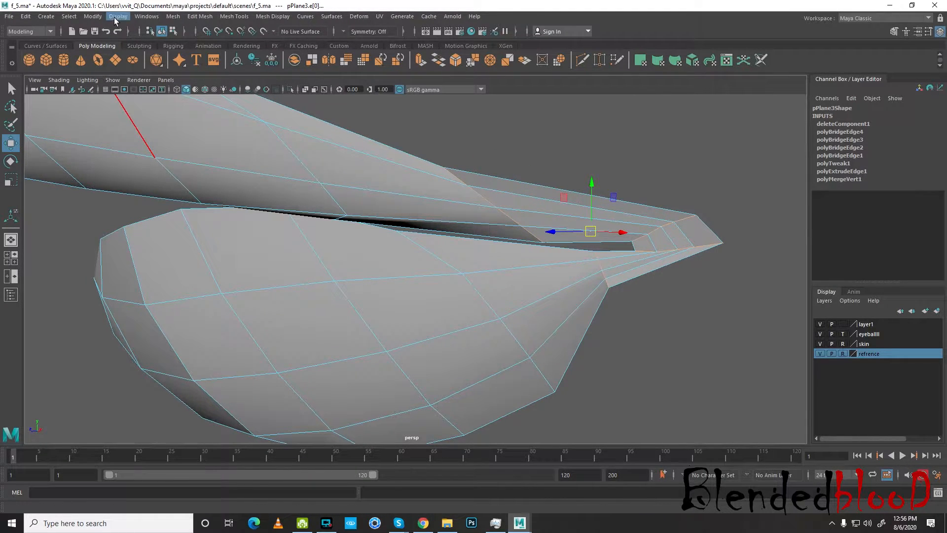
Detach the Convert Selection and Mesh Tools menus as floating windows and convert the selected corner edges to vertices
click(69, 16)
mouse_move(117, 209)
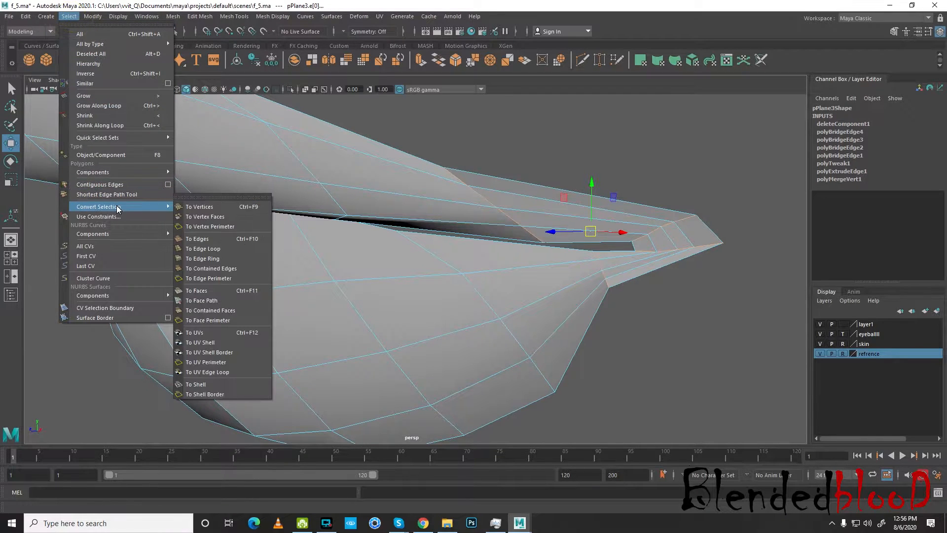
click(213, 198)
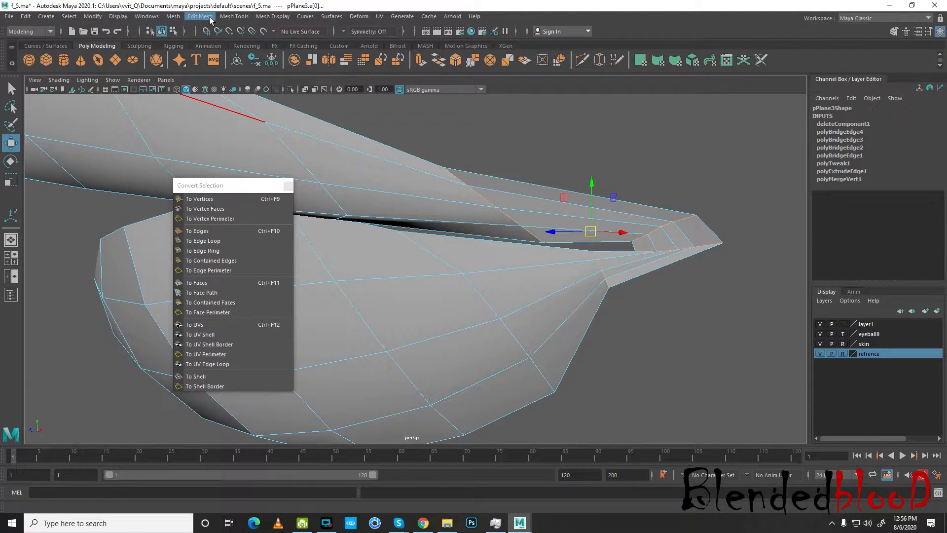
click(236, 17)
click(243, 24)
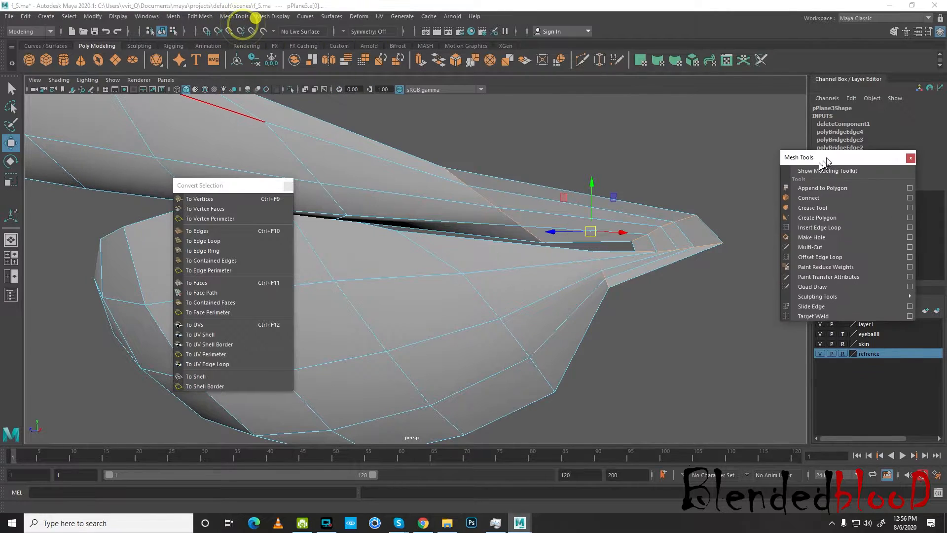
drag(248, 192, 82, 184)
click(42, 188)
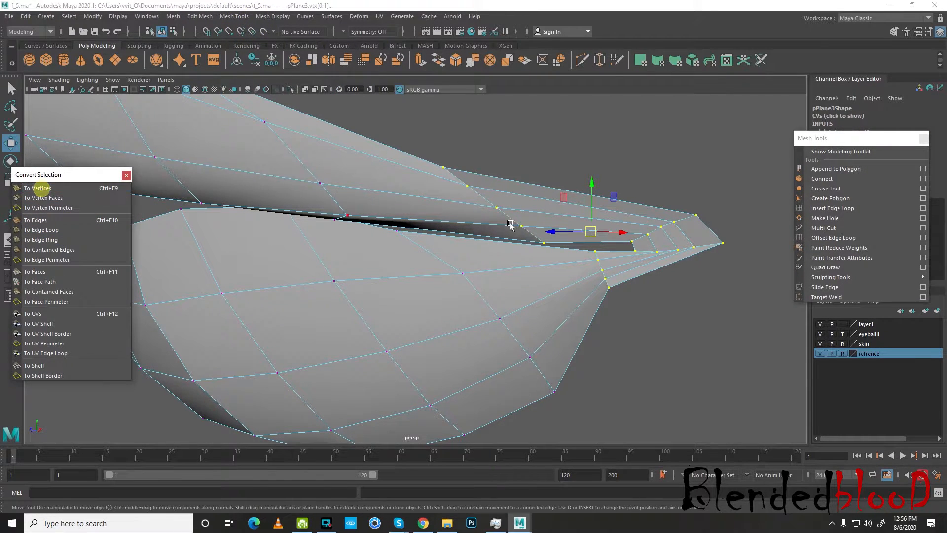
Try to even out the selected corner vertices with the Sculpt Geometry Tool
click(331, 16)
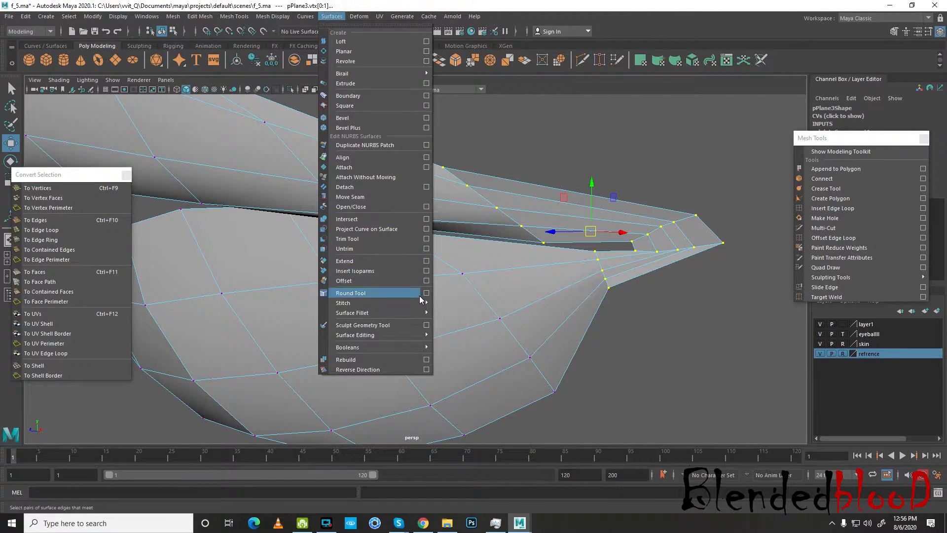
click(424, 325)
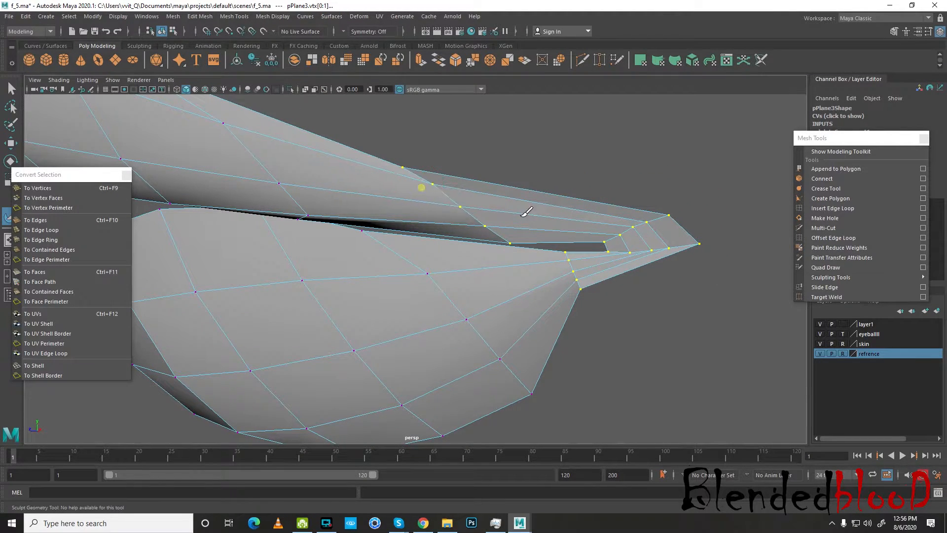
drag(563, 242, 605, 244)
drag(497, 212, 601, 242)
drag(634, 222, 656, 238)
drag(596, 224, 618, 286)
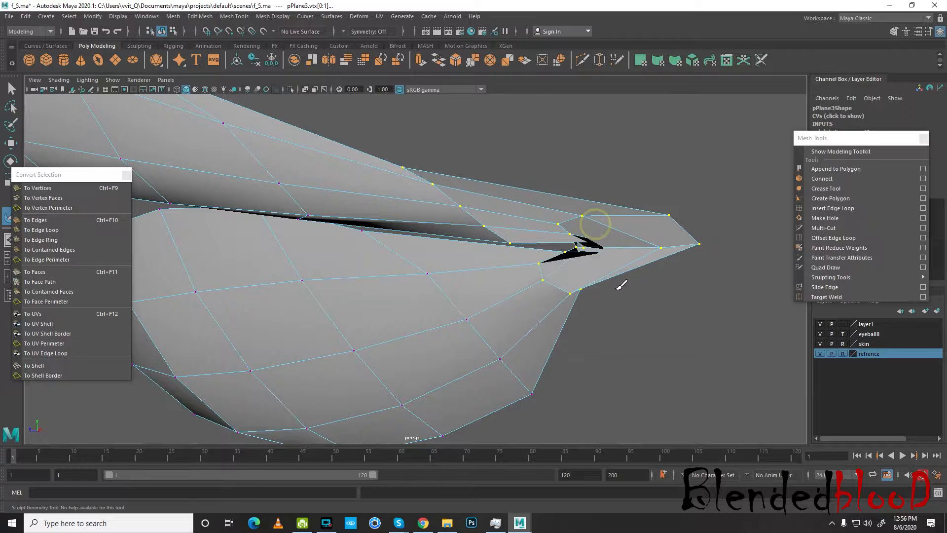
key(b)
mouse_move(578, 251)
mouse_down()
mouse_move(614, 252)
mouse_move(513, 231)
mouse_up()
mouse_move(632, 196)
mouse_down()
mouse_move(539, 173)
mouse_move(414, 168)
mouse_move(587, 302)
mouse_move(534, 279)
mouse_up()
Undo the sculpting strokes on the mouth corner and go back to the Move tool
key(ctrl+z)
key(ctrl+z)
key(ctrl+z)
key(ctrl+z)
key(ctrl+z)
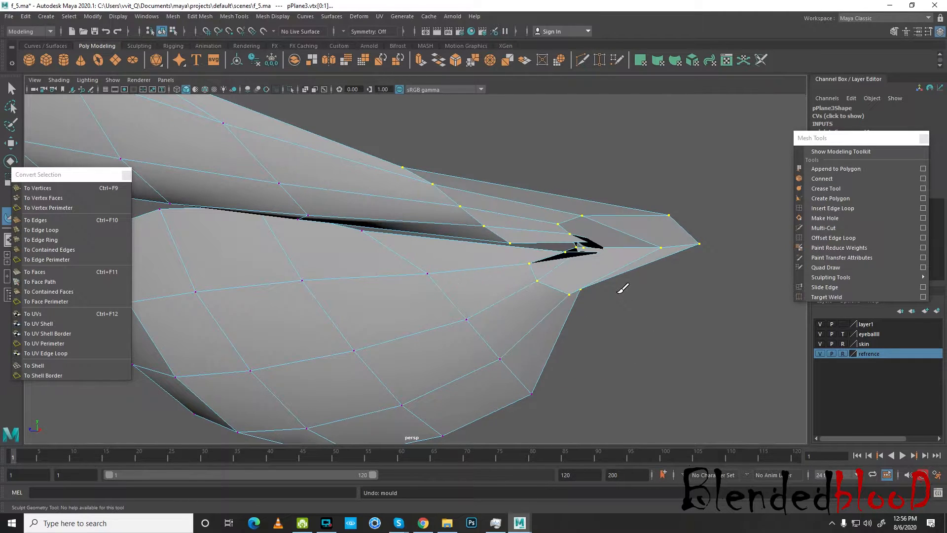
key(ctrl+z)
key(w)
Return to object mode and select the half-lip mesh in smoothed display
alt+drag(638, 268, 601, 207)
right_drag(602, 207, 676, 176)
click(681, 177)
scroll(710, 237, down, 5)
alt+drag(687, 271, 668, 271)
alt+middle_drag(484, 184, 533, 211)
click(511, 199)
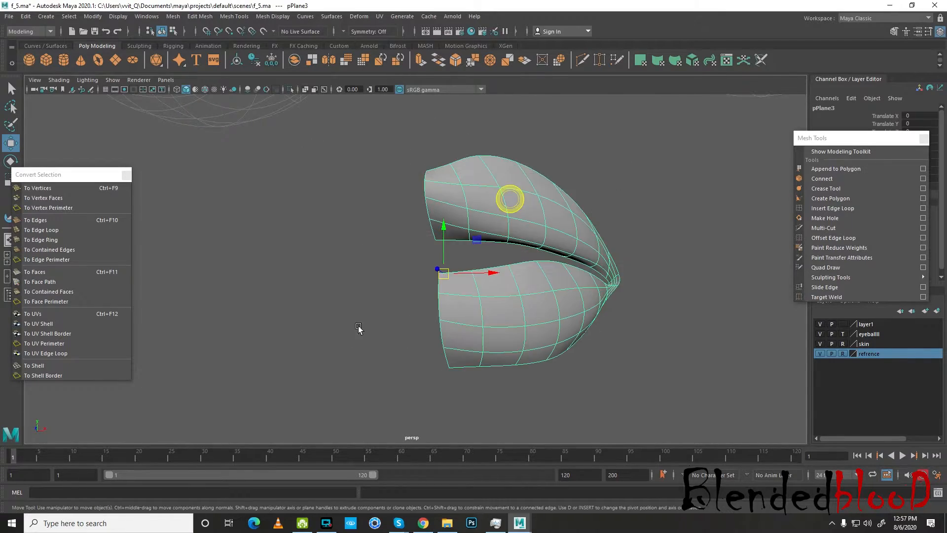
Create a mirrored copy of the half lips across the vertical centre line with Duplicate Special and inspect the full lips in perspective
key(space)
key(space)
scroll(378, 296, down, 12)
scroll(378, 285, up, 5)
scroll(378, 288, up, 6)
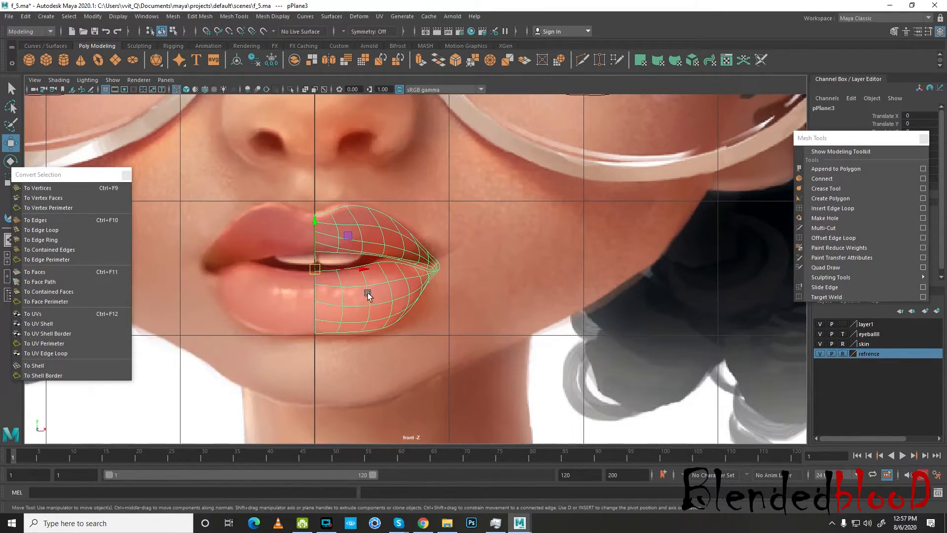
click(26, 16)
click(147, 170)
click(668, 339)
click(762, 338)
key(space)
key(space)
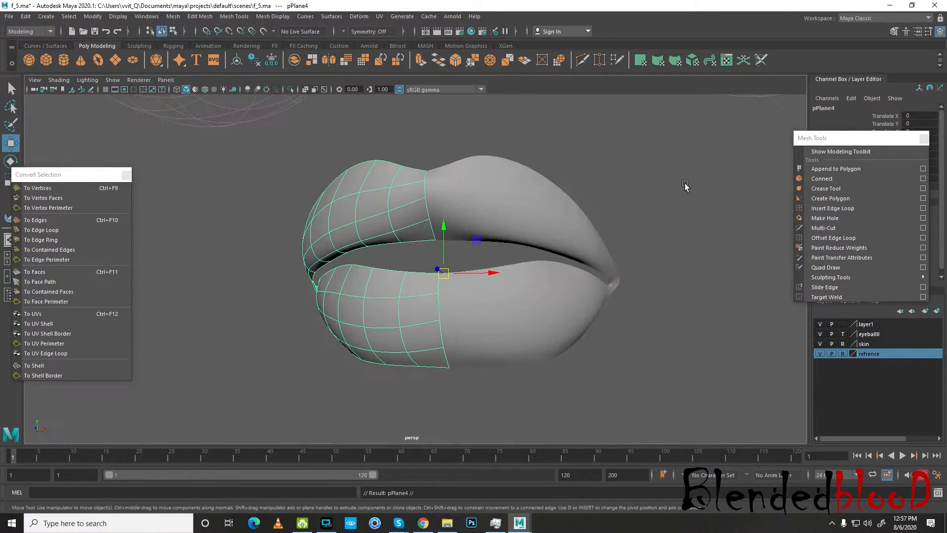
click(670, 224)
scroll(508, 320, down, 4)
mouse_move(487, 313)
alt+mouse_down()
mouse_move(528, 319)
mouse_move(502, 315)
alt+mouse_up()
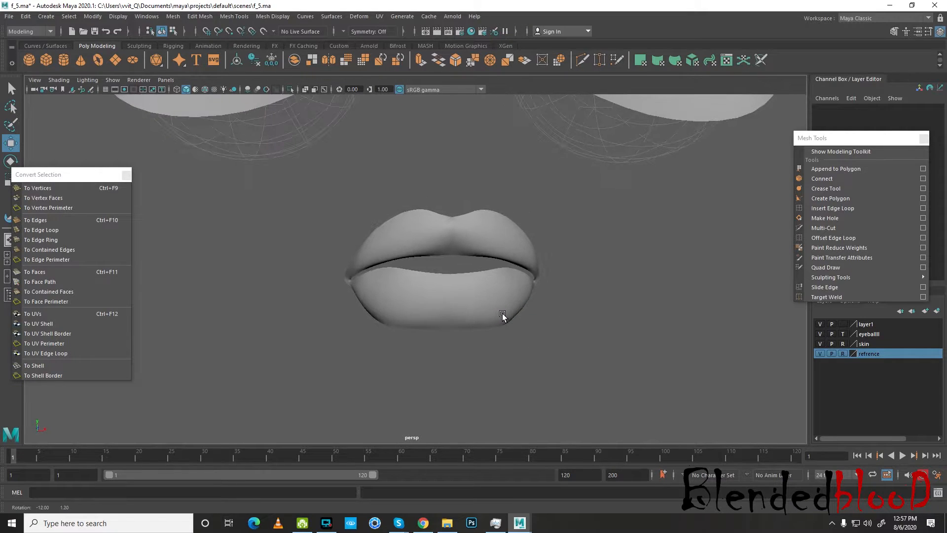
Show the two lip halves in unsmoothed display and save the scene over f_5.ma
drag(505, 354, 517, 342)
key(1)
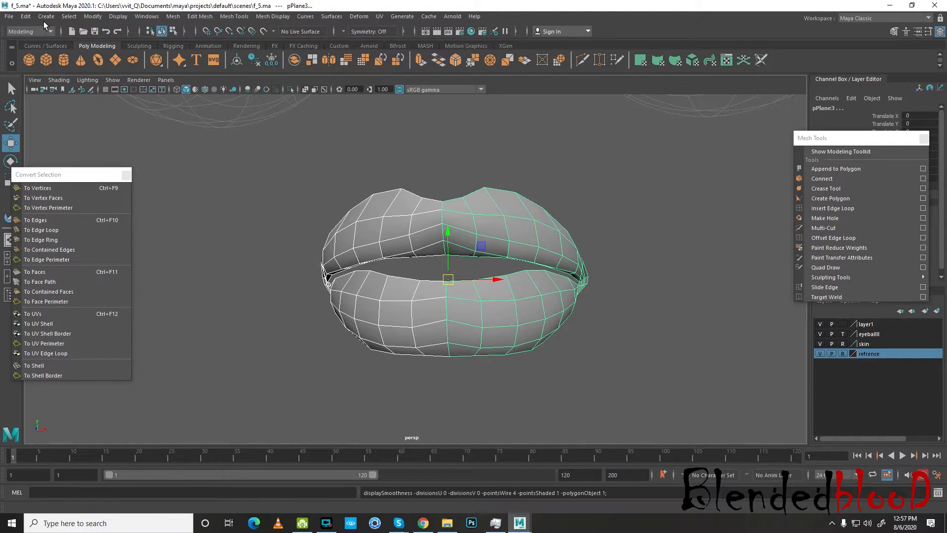
click(26, 17)
click(164, 142)
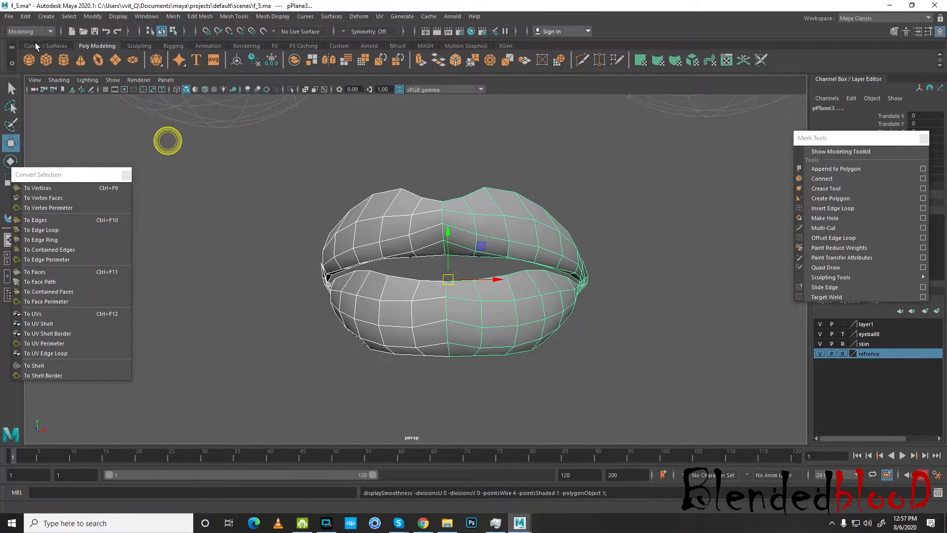
click(11, 17)
click(49, 66)
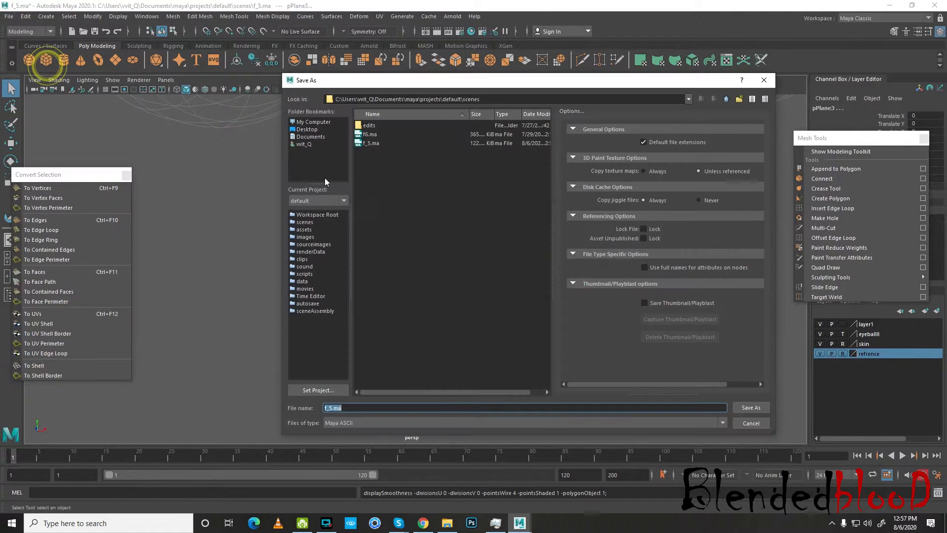
double_click(370, 143)
click(507, 272)
Combine the two lip halves into one mesh and center its pivot
click(173, 16)
click(202, 49)
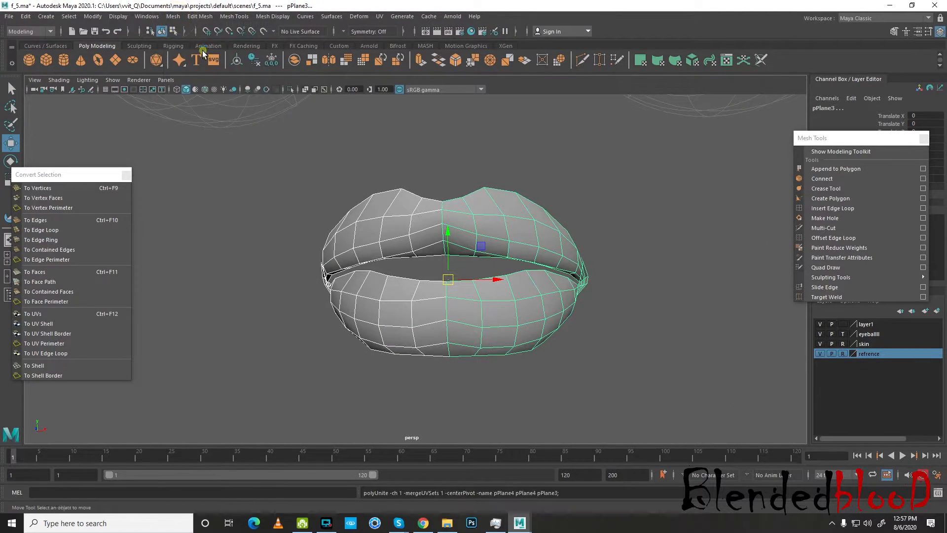
click(95, 19)
click(131, 84)
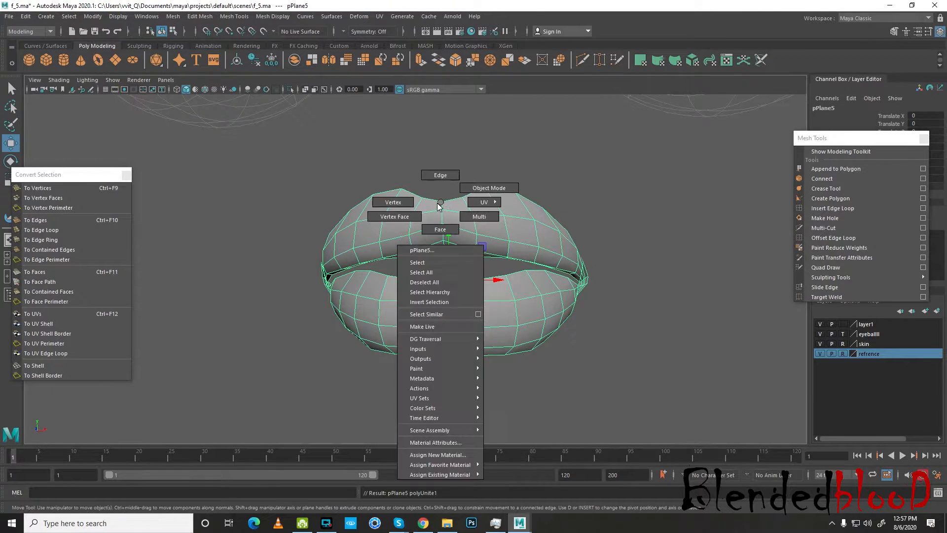
Merge the vertices along the lips' centre line with a 0.01 threshold and return to object mode
right_drag(439, 206, 394, 208)
alt+drag(451, 249, 453, 243)
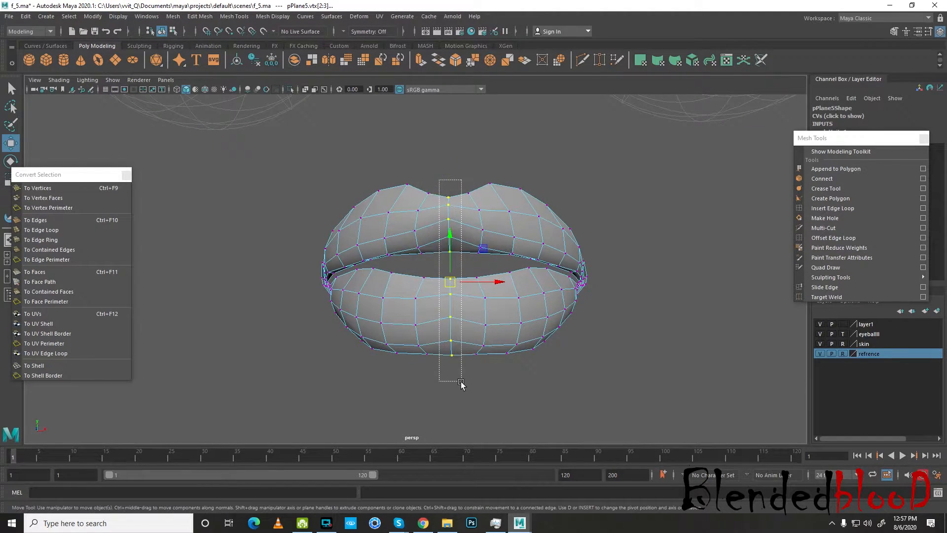
click(207, 17)
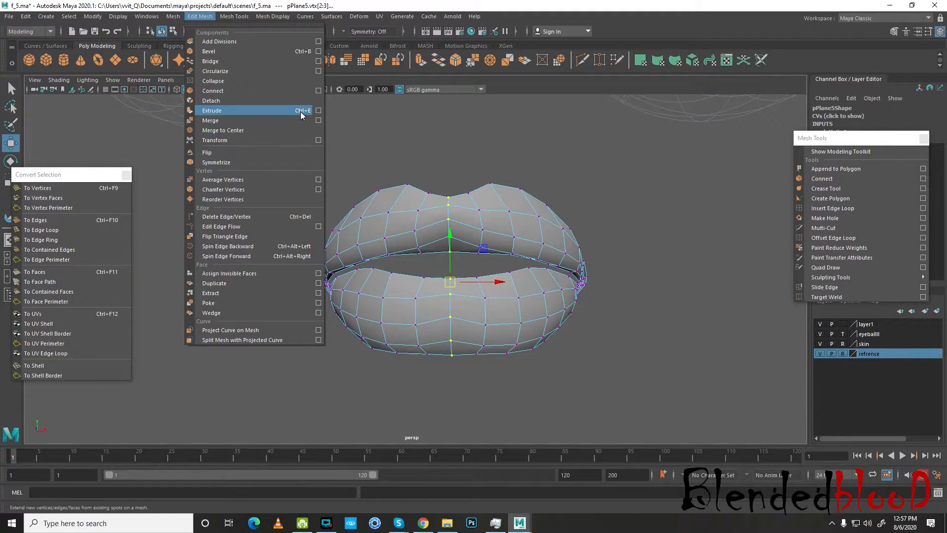
click(318, 120)
click(665, 338)
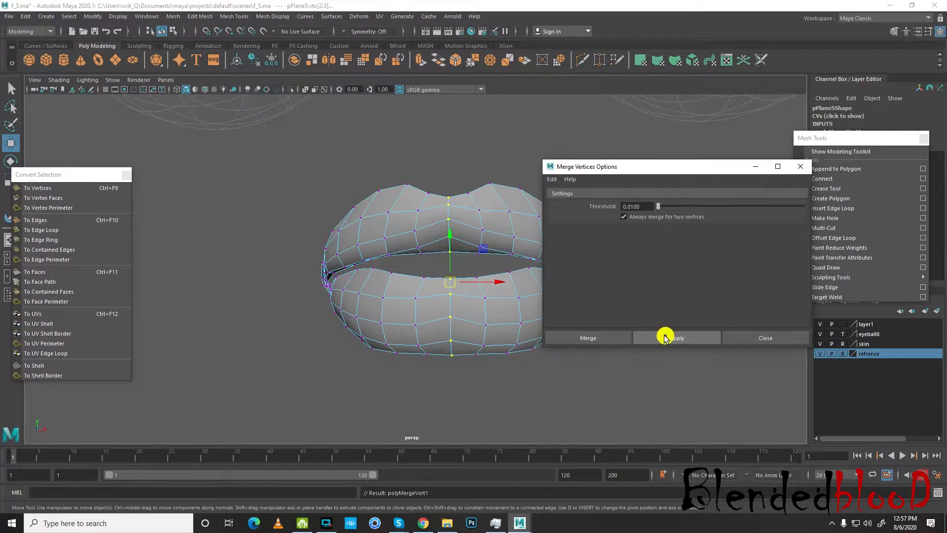
click(600, 338)
right_drag(480, 215, 556, 197)
Inspect the merged lips in smoothed display from several angles
key(3)
click(590, 204)
alt+drag(395, 332, 431, 326)
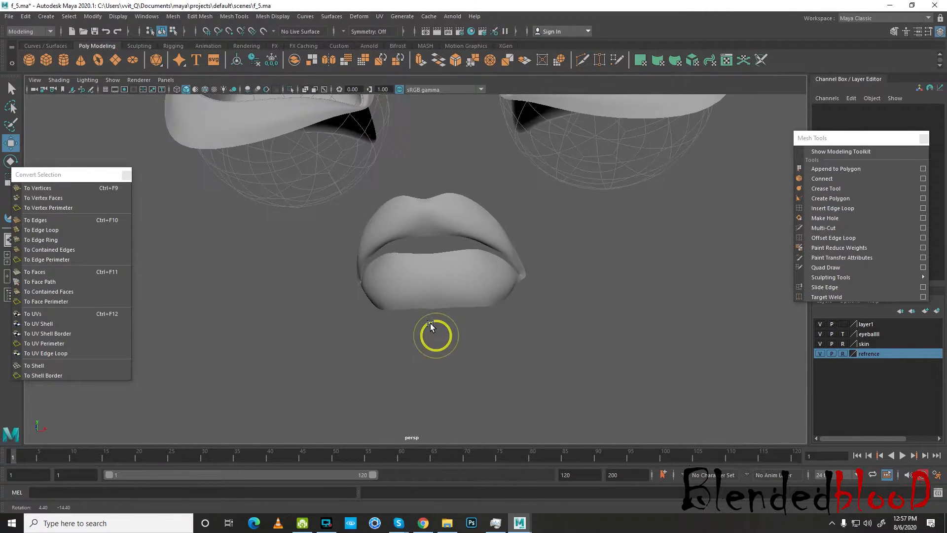
scroll(434, 272, up, 4)
click(441, 210)
scroll(442, 261, up, 3)
alt+drag(460, 260, 421, 268)
Show the lips unsmoothed in front view and adjust the centre-line vertices against the reference
key(1)
right_drag(416, 235, 509, 212)
key(space)
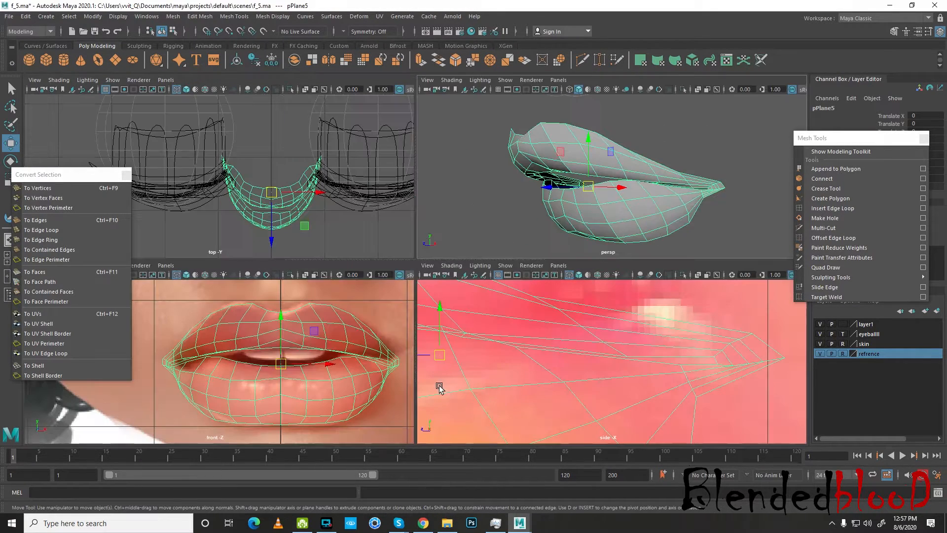
key(space)
alt+drag(555, 190, 446, 240)
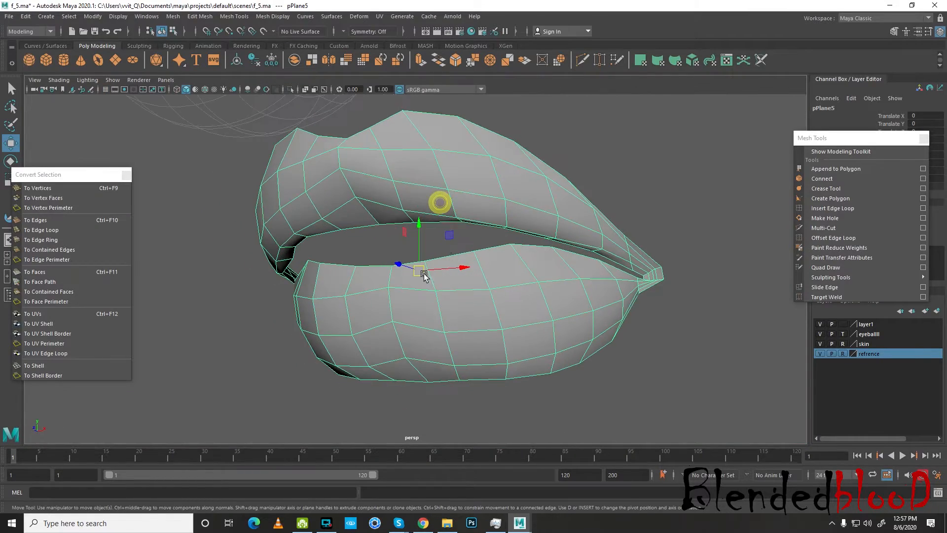
key(space)
key(space)
scroll(387, 326, up, 1)
alt+middle_drag(574, 242, 513, 270)
right_drag(522, 240, 437, 237)
drag(486, 233, 498, 188)
click(492, 191)
alt+middle_drag(554, 267, 556, 195)
drag(508, 260, 501, 259)
Raise two mirrored pairs of vertices in the row just below the lower lip's inner edge
click(326, 260)
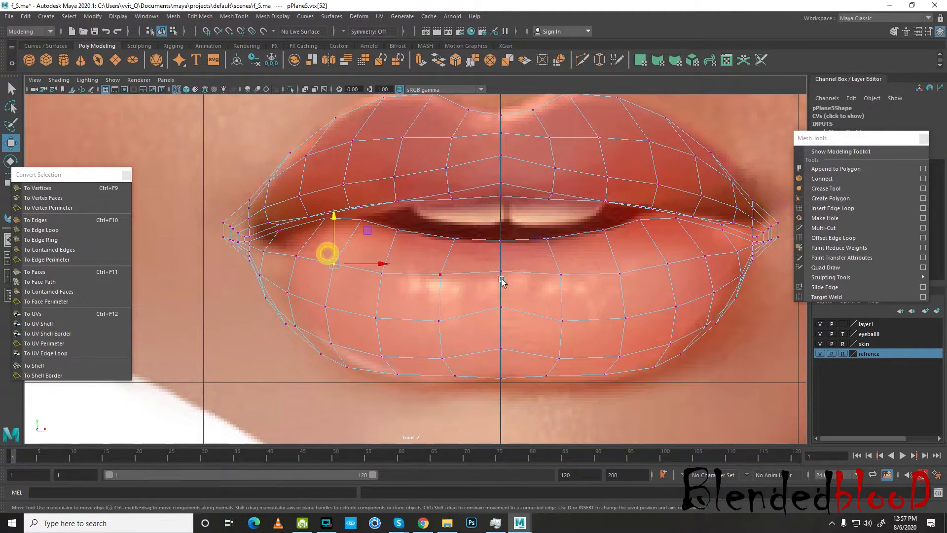
shift+click(660, 256)
drag(501, 246, 500, 234)
click(628, 273)
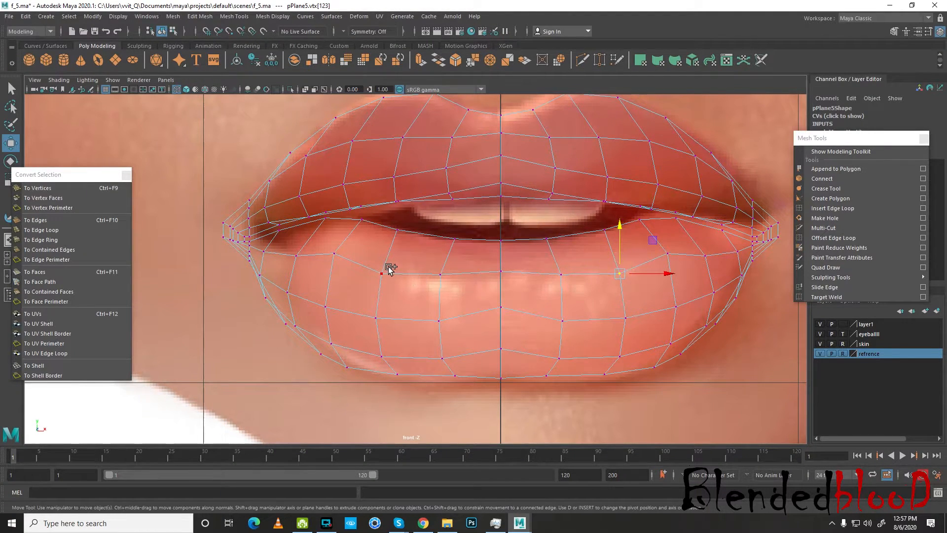
drag(496, 258, 499, 254)
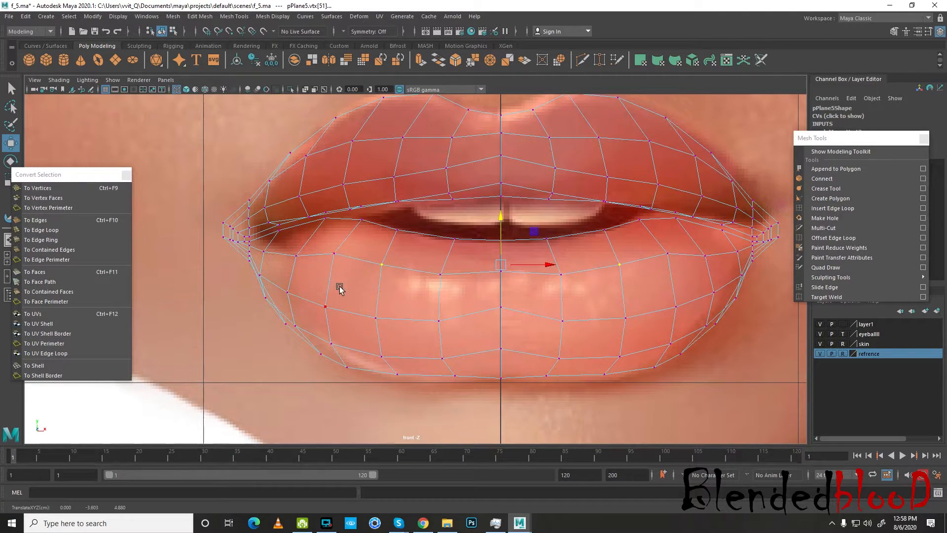
Select the two inner-lip edges beside the right mouth corner and raise them slightly
alt+middle_drag(371, 266, 376, 291)
alt+middle_drag(575, 221, 499, 238)
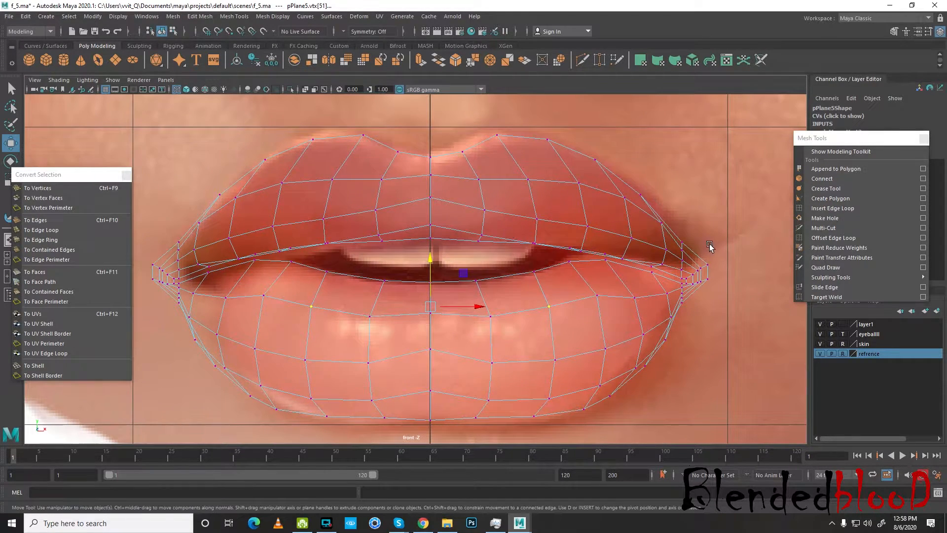
drag(737, 173, 646, 387)
drag(733, 369, 733, 367)
right_drag(666, 233, 656, 187)
click(651, 214)
click(662, 231)
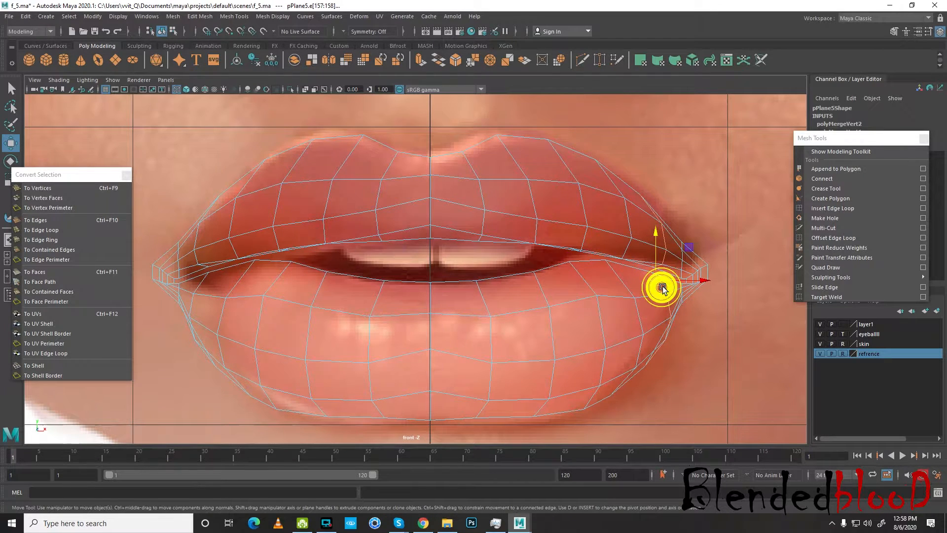
drag(659, 241, 658, 235)
Move the vertices of the right mouth corner up, then scale them down slightly to fit the reference
right_drag(683, 258, 635, 254)
drag(678, 298, 675, 323)
drag(695, 244, 699, 230)
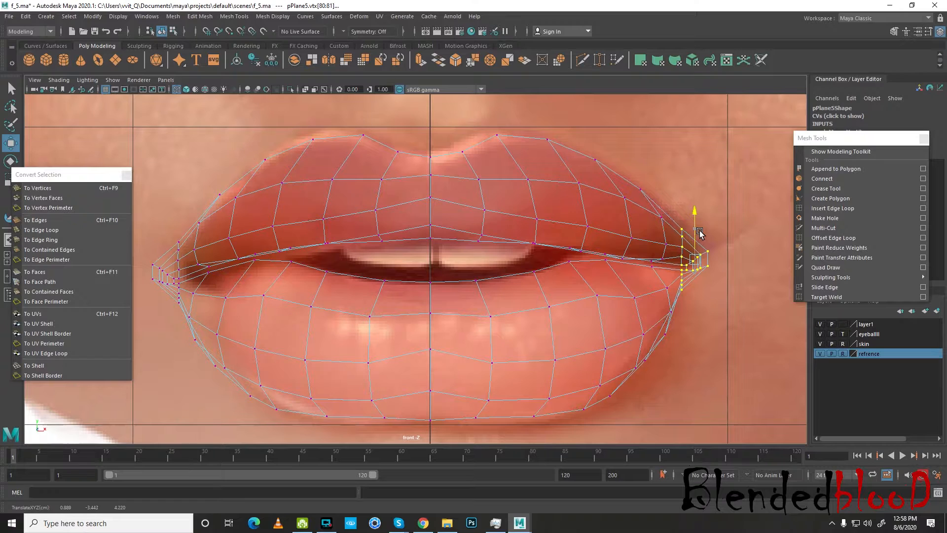
key(e)
key(r)
drag(696, 260, 709, 259)
key(w)
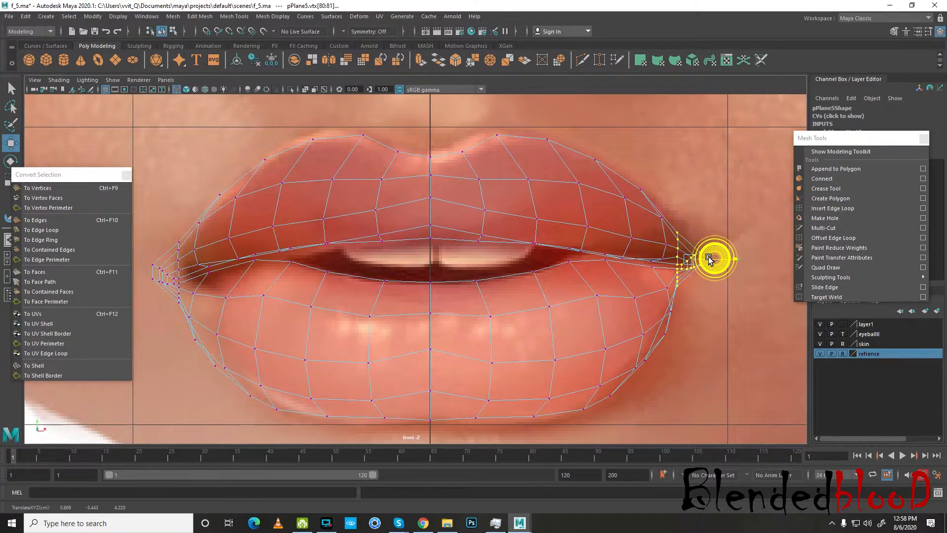
Inspect the adjusted mouth corner in smoothed perspective display, then compare the lips with the front reference in object mode
key(space)
key(space)
mouse_move(697, 195)
alt+mouse_down()
mouse_move(674, 266)
mouse_move(687, 256)
mouse_move(680, 200)
alt+mouse_up()
key(3)
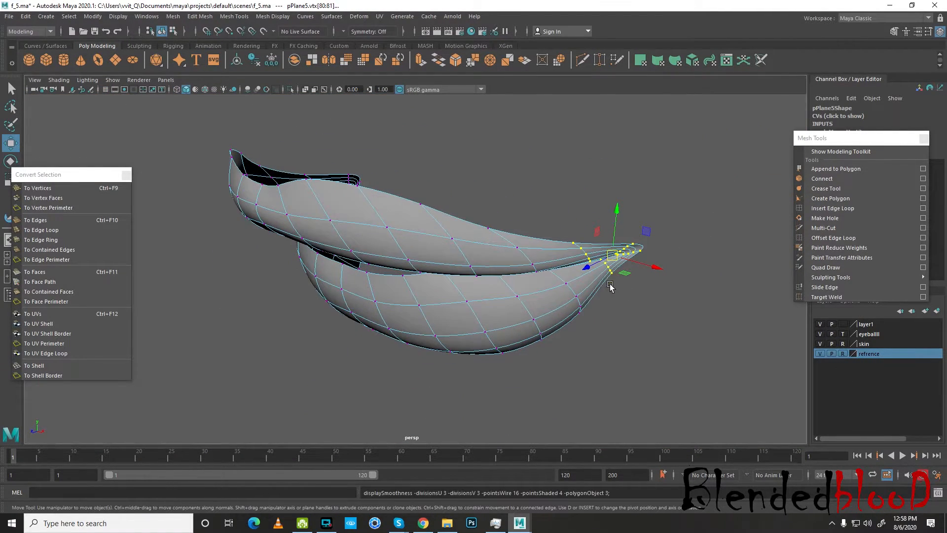
alt+drag(612, 283, 635, 251)
right_drag(601, 188, 650, 172)
click(733, 215)
scroll(721, 225, down, 5)
mouse_move(559, 299)
alt+mouse_down()
mouse_move(609, 302)
mouse_move(567, 283)
alt+mouse_up()
click(482, 240)
key(space)
key(space)
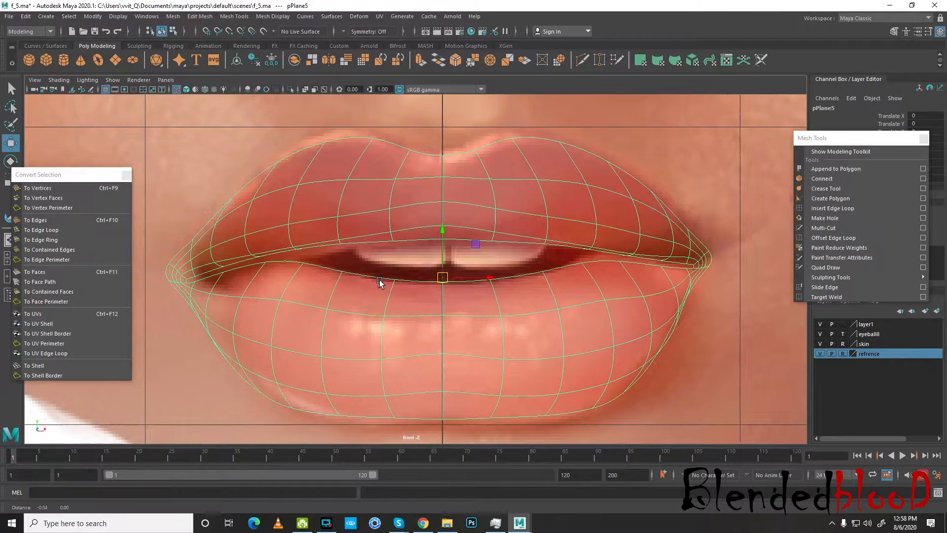
Delete the faces of the left half of the lips in unsmoothed display and return to object mode
alt+middle_drag(365, 237, 429, 236)
key(1)
right_click(485, 224)
right_click(470, 222)
right_click(448, 232)
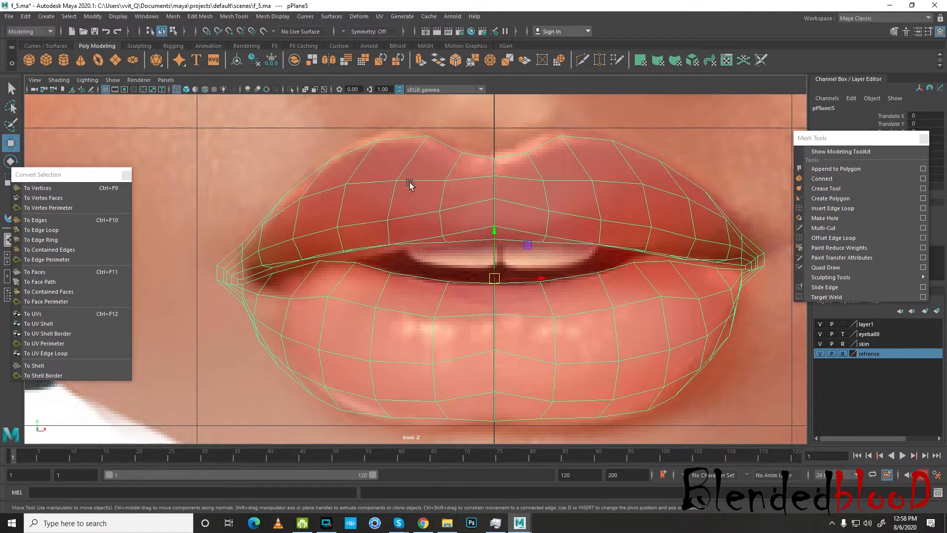
key(F11)
drag(176, 128, 447, 439)
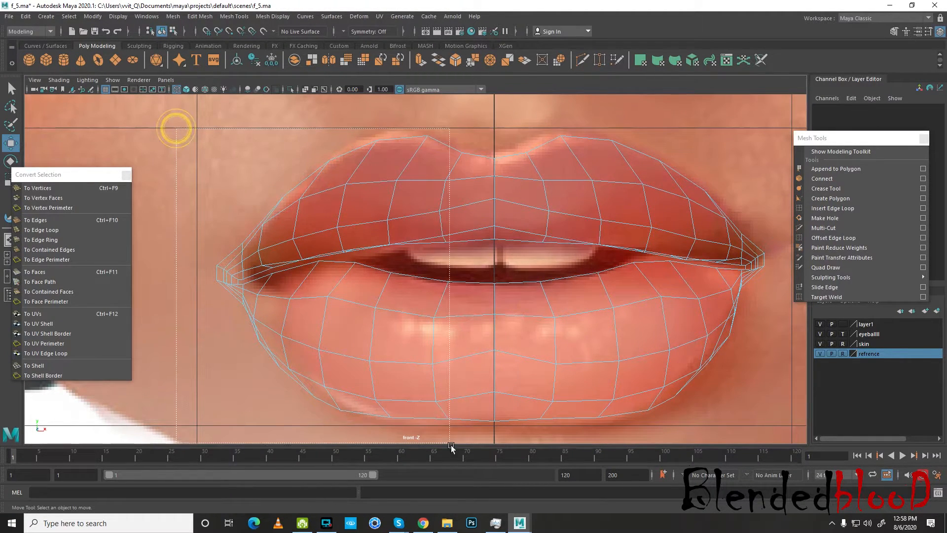
drag(471, 470, 484, 468)
key(Delete)
key(F8)
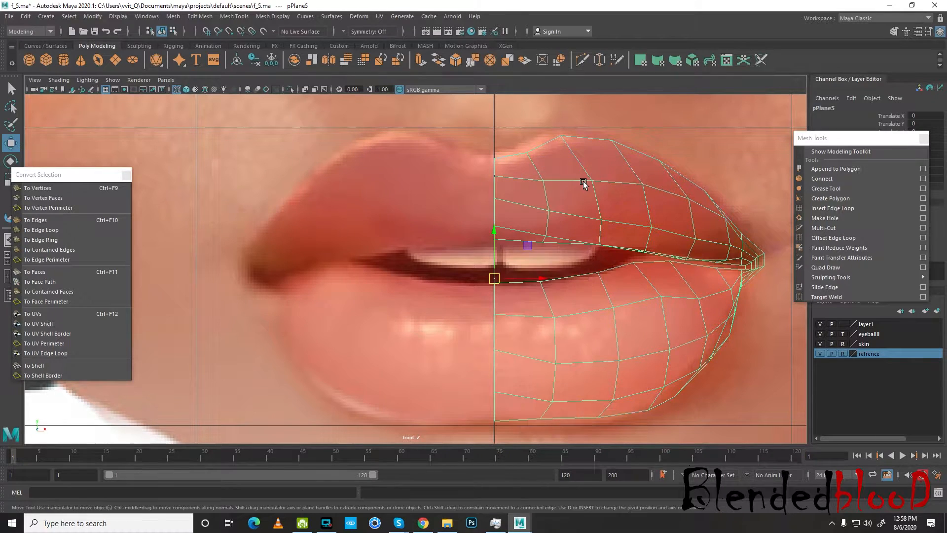
Mirror the refined right half of the lips with Duplicate Special, using a scale of -1 in X
click(30, 16)
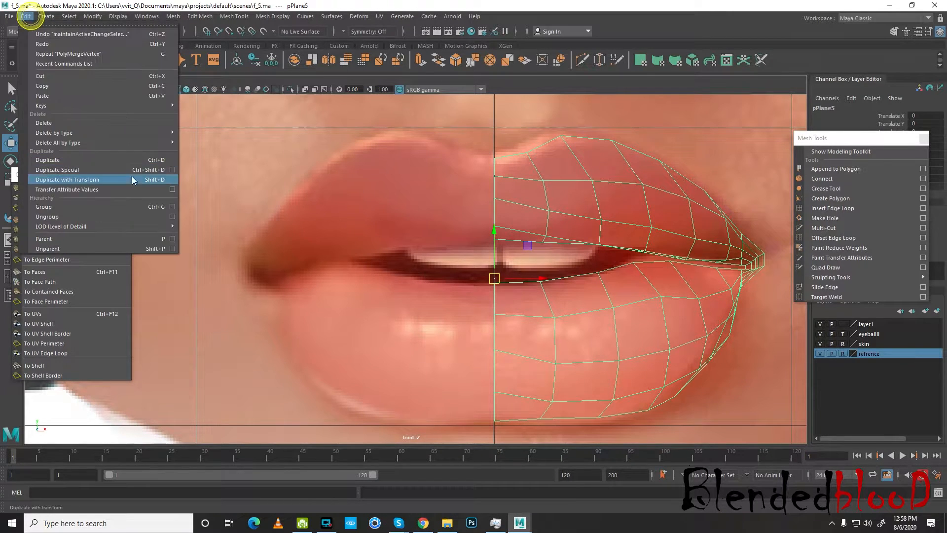
click(175, 176)
click(671, 338)
click(729, 338)
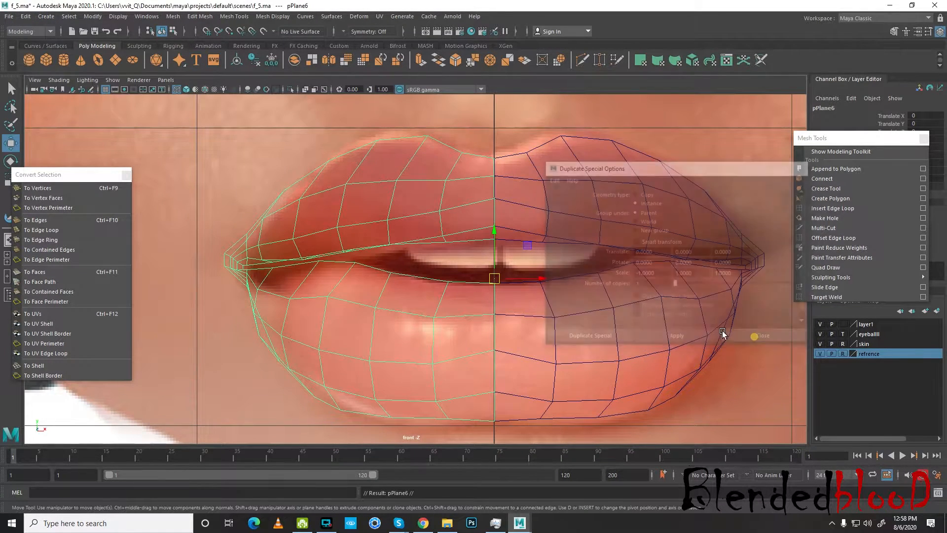
Combine the original and mirrored lip halves into one mesh and center its pivot
right_click(486, 165)
right_drag(425, 167, 434, 166)
click(530, 140)
drag(482, 134, 529, 224)
click(173, 16)
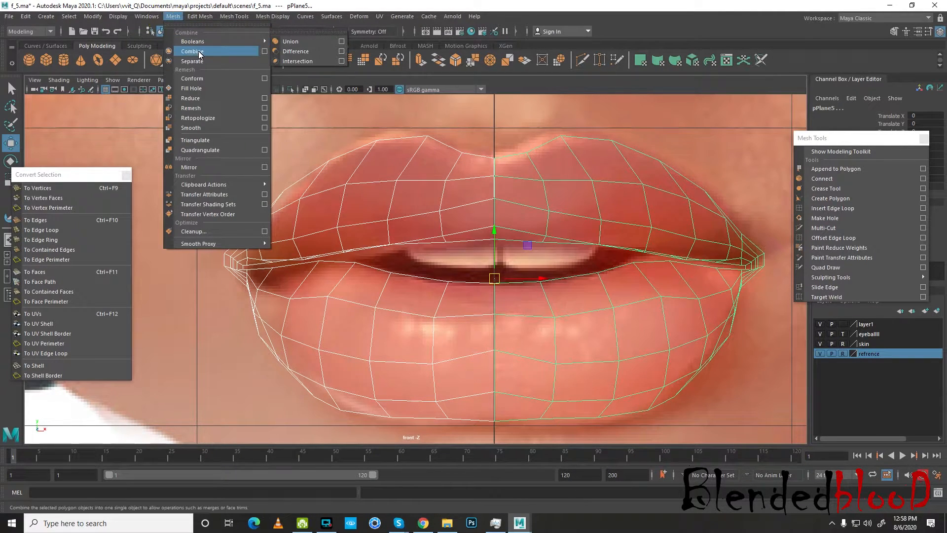
click(199, 54)
click(93, 16)
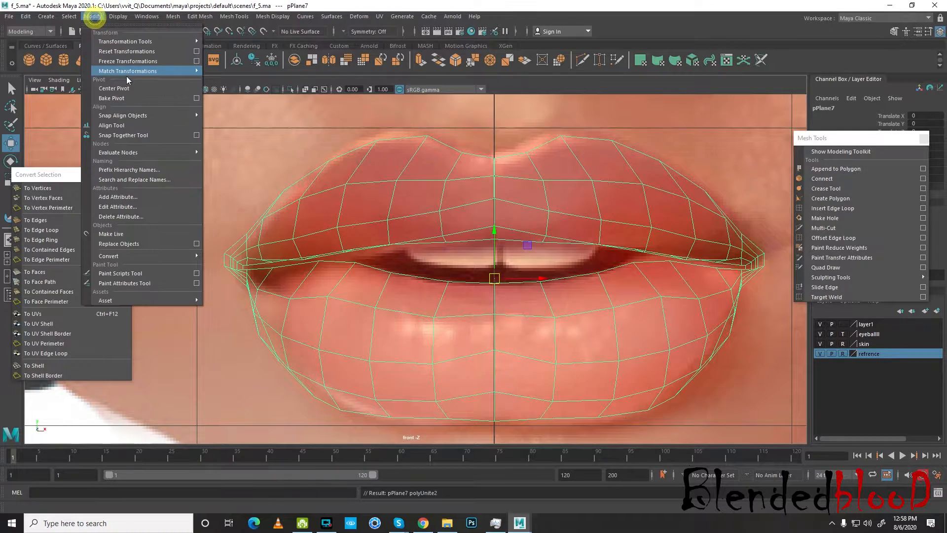
click(128, 94)
Merge the centre-line vertices of the recombined lips with a 0.01 threshold and return to object mode
right_drag(538, 155, 481, 154)
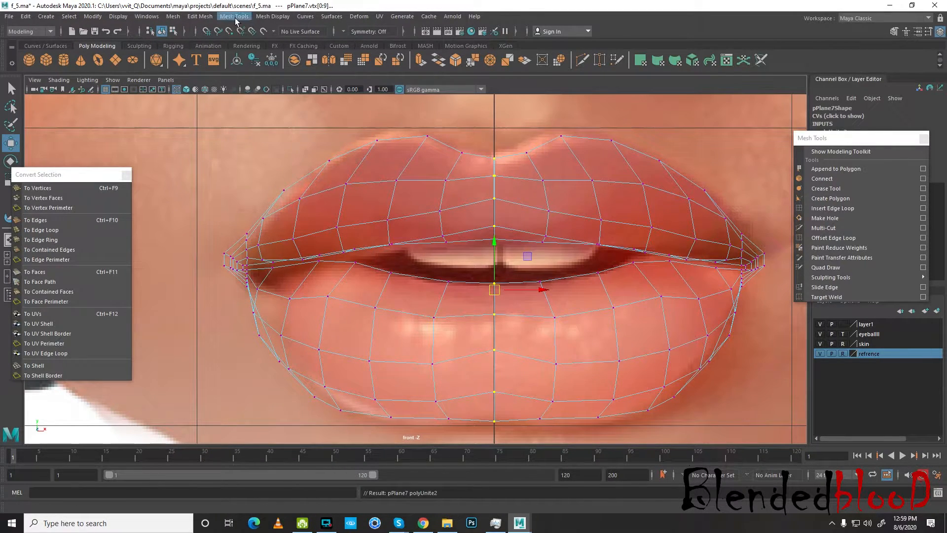
click(201, 18)
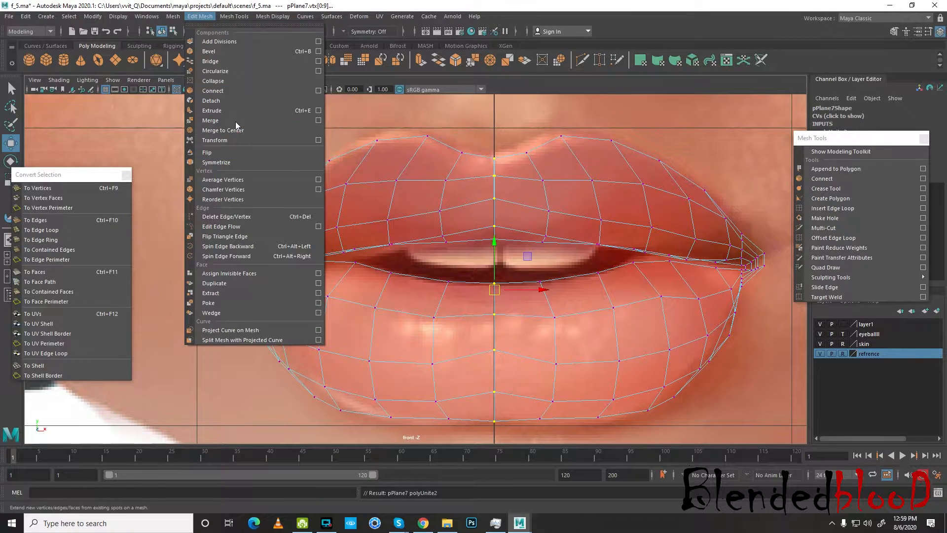
click(319, 120)
click(665, 337)
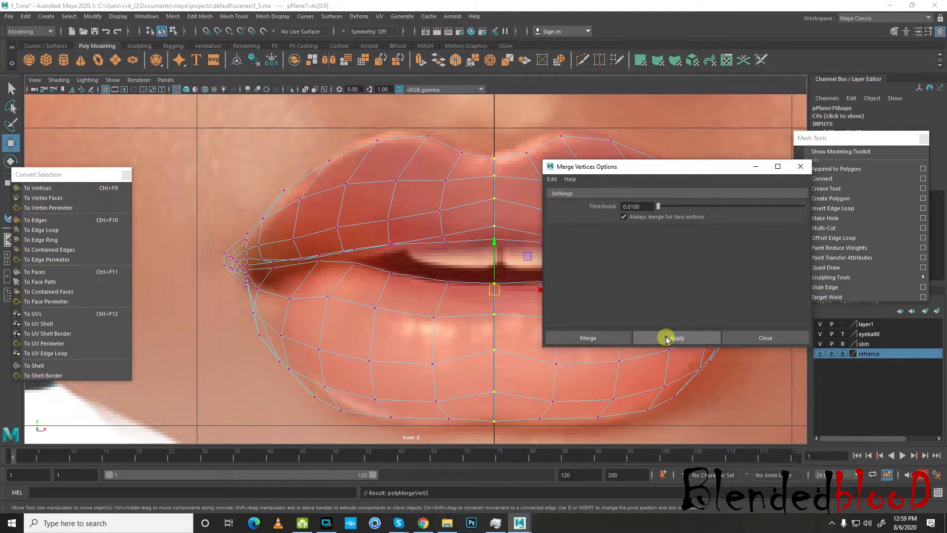
click(601, 338)
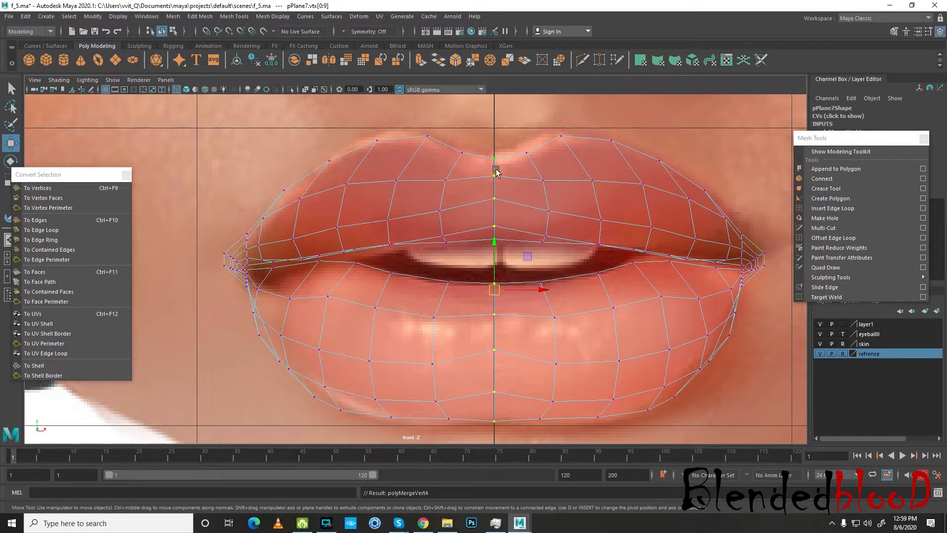
right_drag(537, 184, 564, 165)
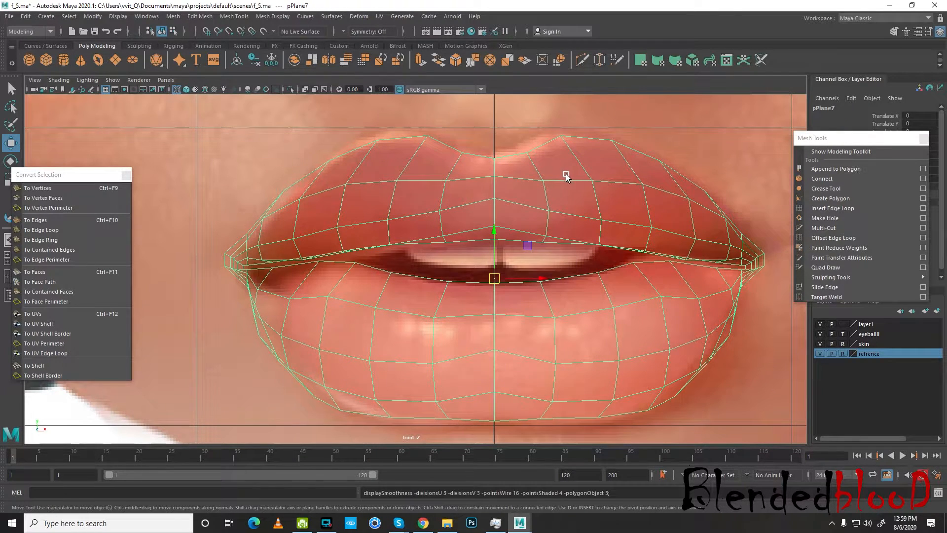
Inspect the finished full lips in perspective view
click(566, 176)
key(space)
key(space)
scroll(468, 307, down, 2)
alt+drag(467, 306, 518, 311)
Examine how the lips and eye meshes line up with the profile reference in side view
key(space)
key(space)
scroll(626, 346, down, 8)
scroll(494, 301, up, 3)
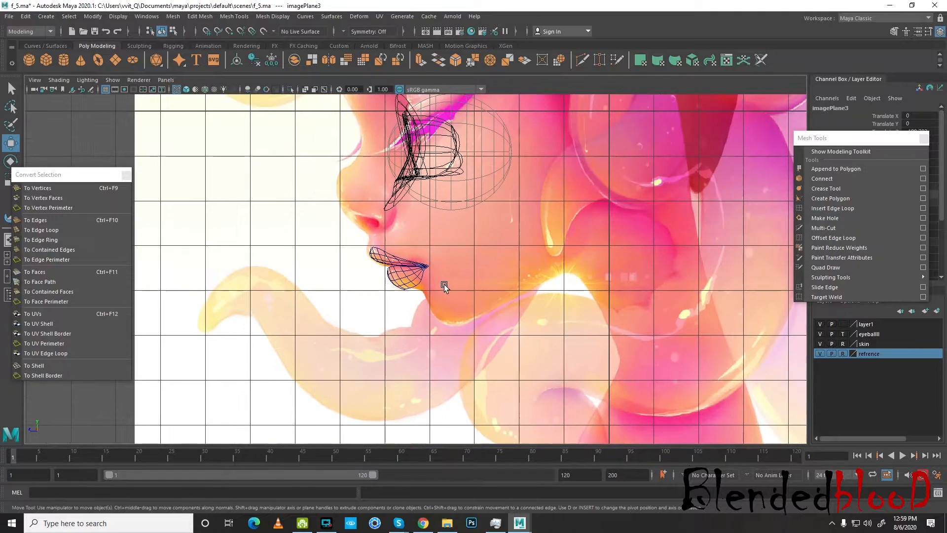
alt+middle_drag(408, 276, 488, 289)
scroll(511, 273, up, 3)
drag(464, 289, 460, 289)
click(490, 332)
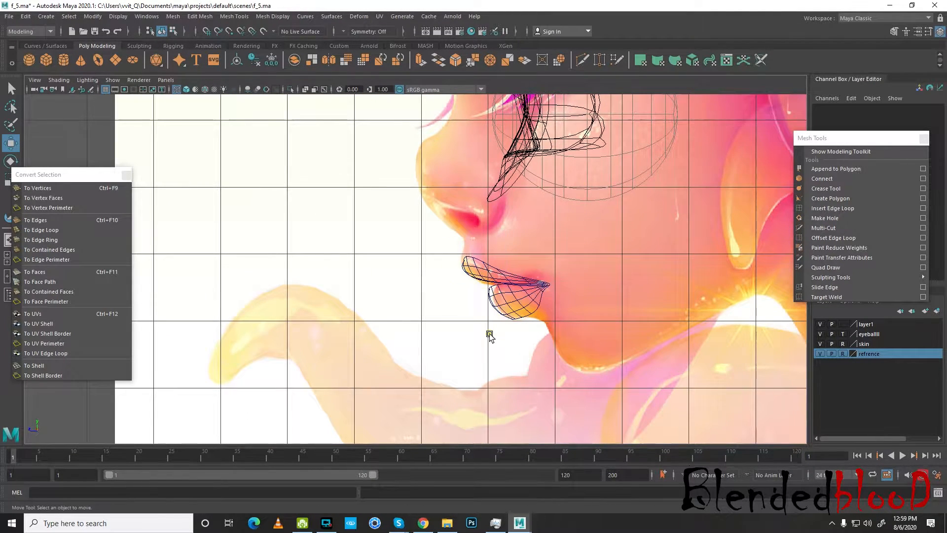
alt+middle_drag(472, 271, 448, 353)
alt+middle_drag(529, 326, 543, 343)
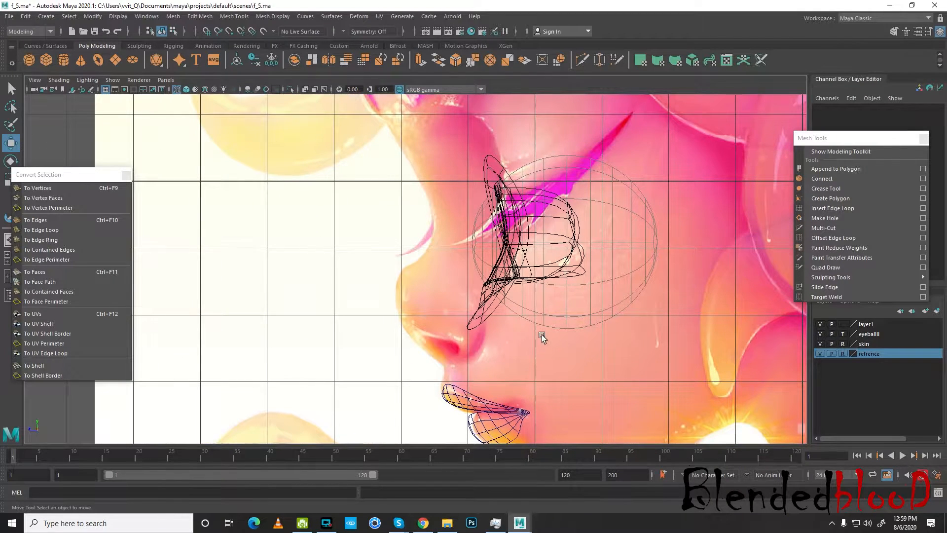
Select the lips, set the eyeball layer to reference display and delete the history of all objects
key(space)
drag(839, 141, 782, 95)
drag(651, 165, 446, 160)
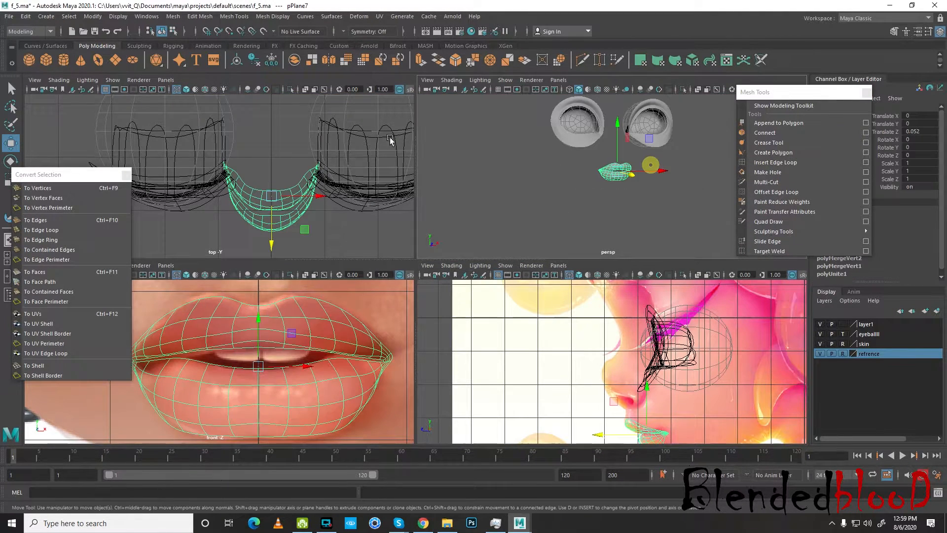
click(843, 334)
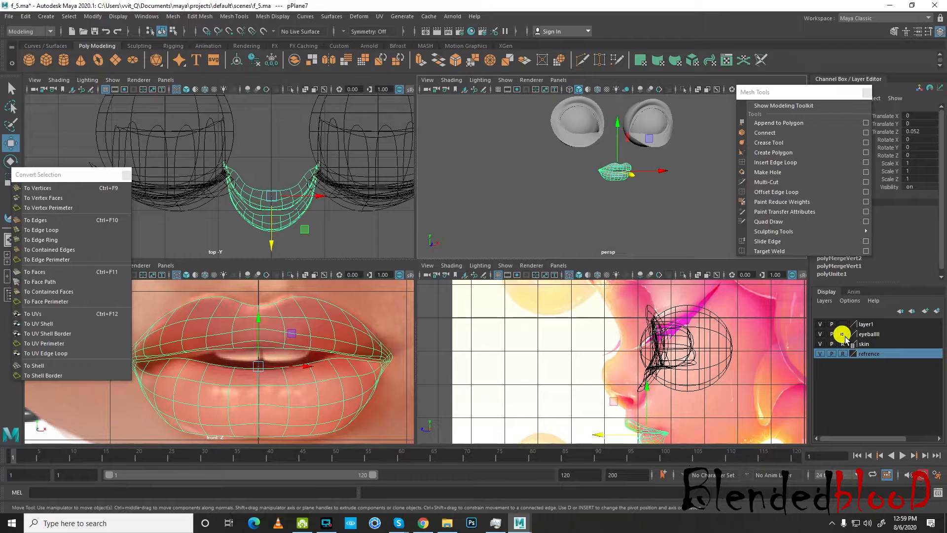
click(25, 16)
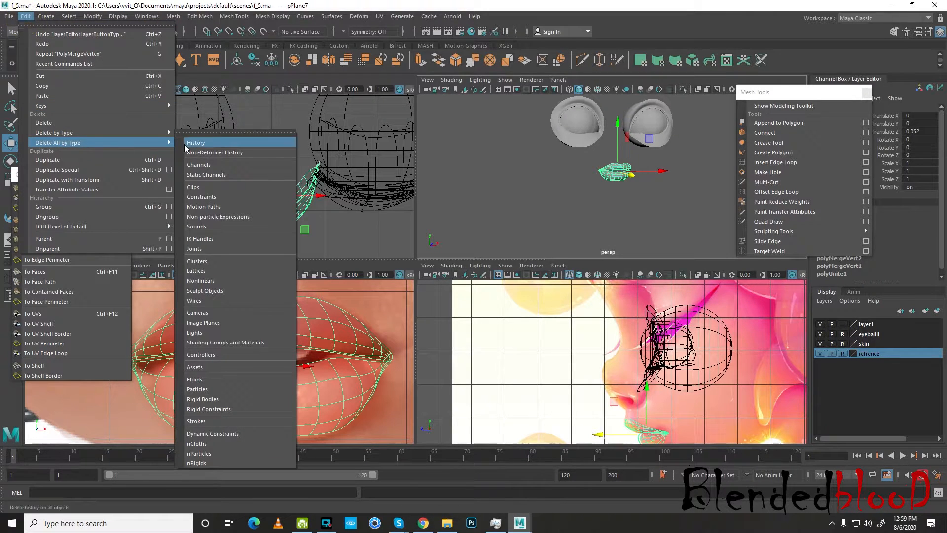
click(193, 144)
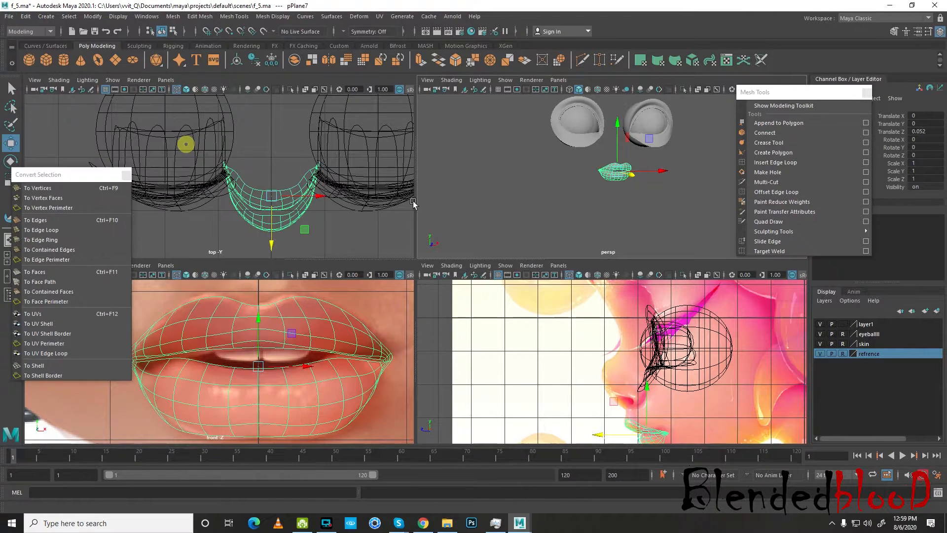
Add the selected lips to the skin display layer and clear the selection
click(887, 344)
right_click(886, 346)
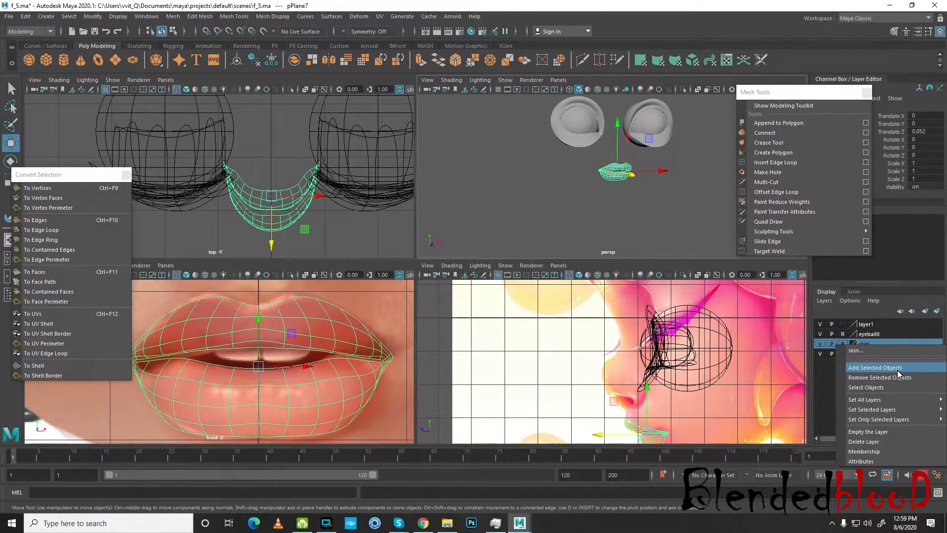
click(898, 369)
click(719, 227)
Create a polygon plane in front view and set its Rotate X to 90
key(space)
scroll(463, 320, up, 8)
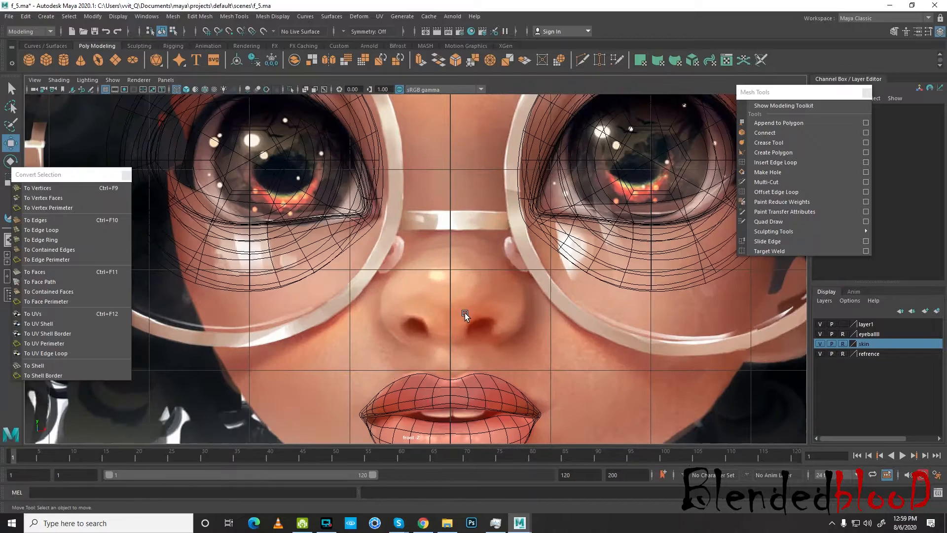
click(116, 61)
scroll(451, 289, down, 6)
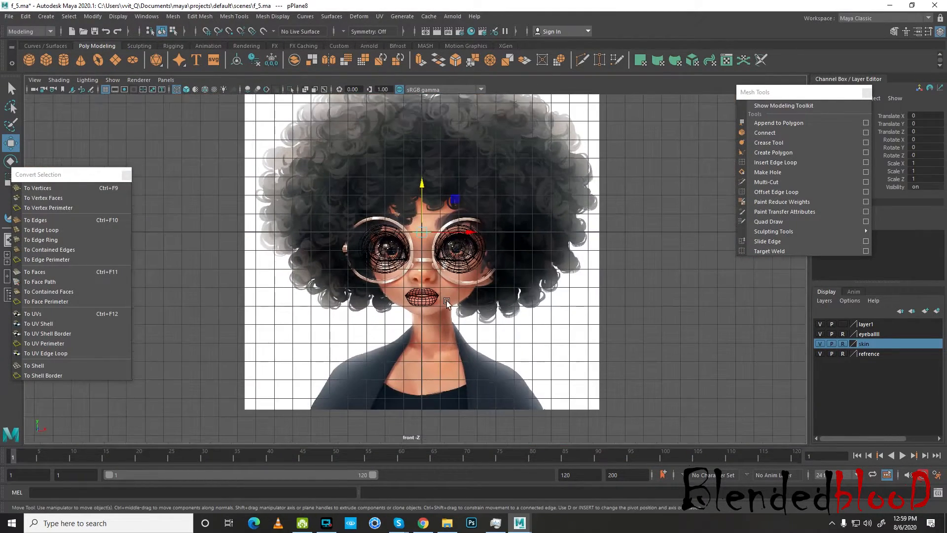
scroll(437, 235, up, 2)
scroll(437, 236, up, 2)
key(e)
drag(430, 185, 430, 160)
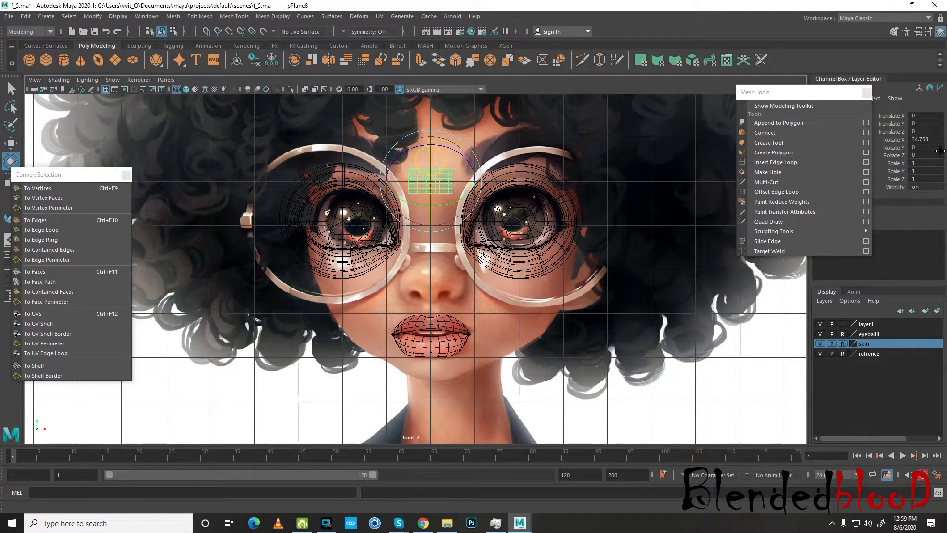
text(90)
key(Return)
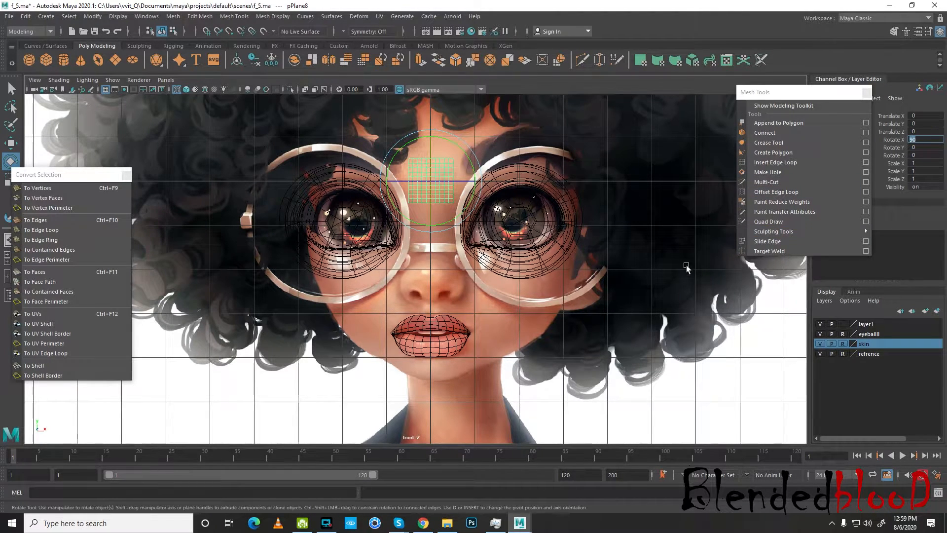
Set the new plane's width and height subdivisions to 1
key(w)
drag(800, 92, 707, 61)
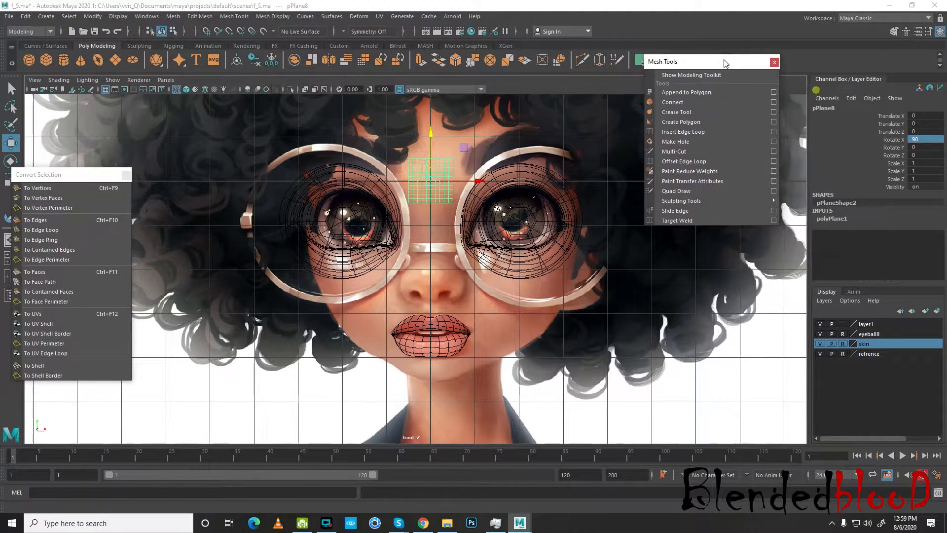
click(859, 218)
click(885, 241)
drag(885, 253, 888, 257)
text(1)
key(Return)
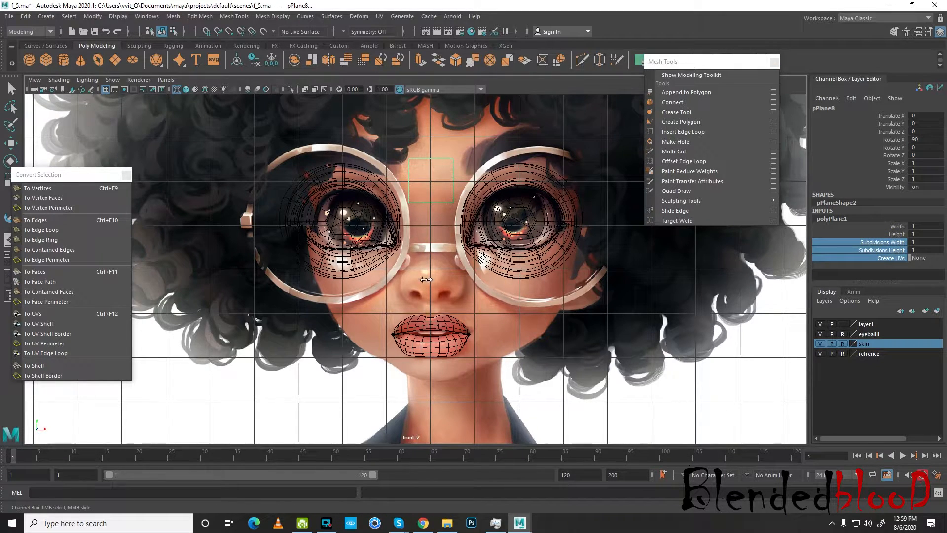
Lower the plane onto the upper nose in front view, to Translate Y -1.607
scroll(429, 278, up, 2)
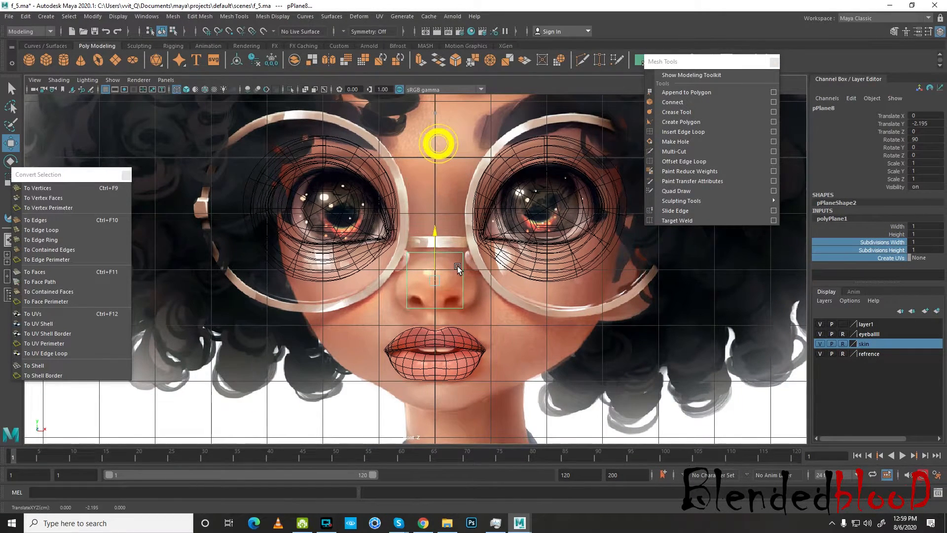
scroll(439, 274, up, 2)
drag(438, 144, 452, 213)
Move the plane forward to the nose tip of the profile reference in side view, to Translate Z 6.04
key(space)
key(space)
scroll(504, 257, up, 2)
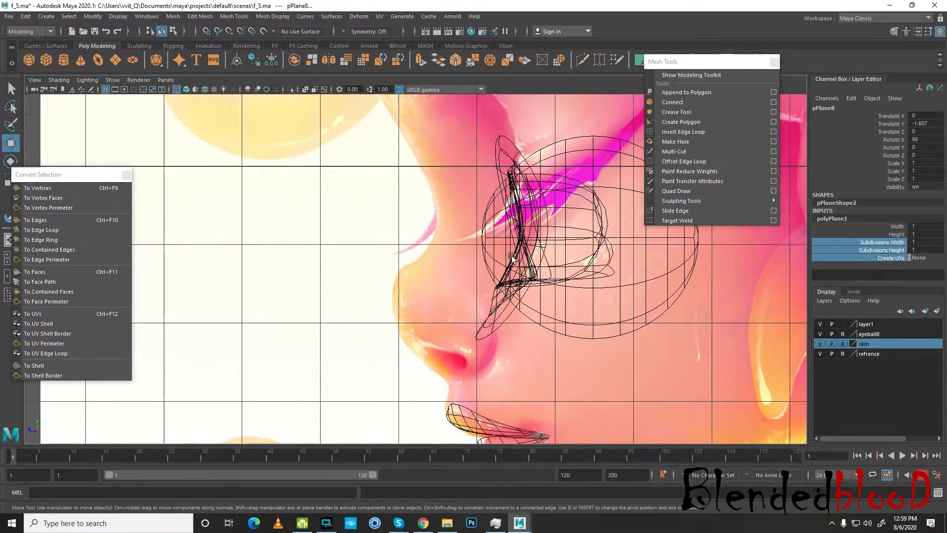
scroll(596, 265, down, 4)
drag(524, 276, 372, 277)
scroll(557, 183, up, 2)
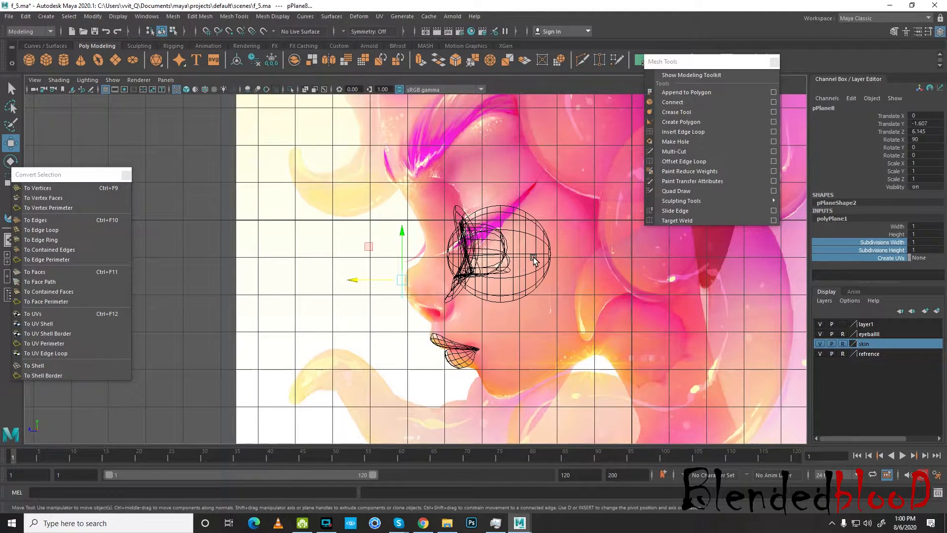
scroll(527, 252, up, 1)
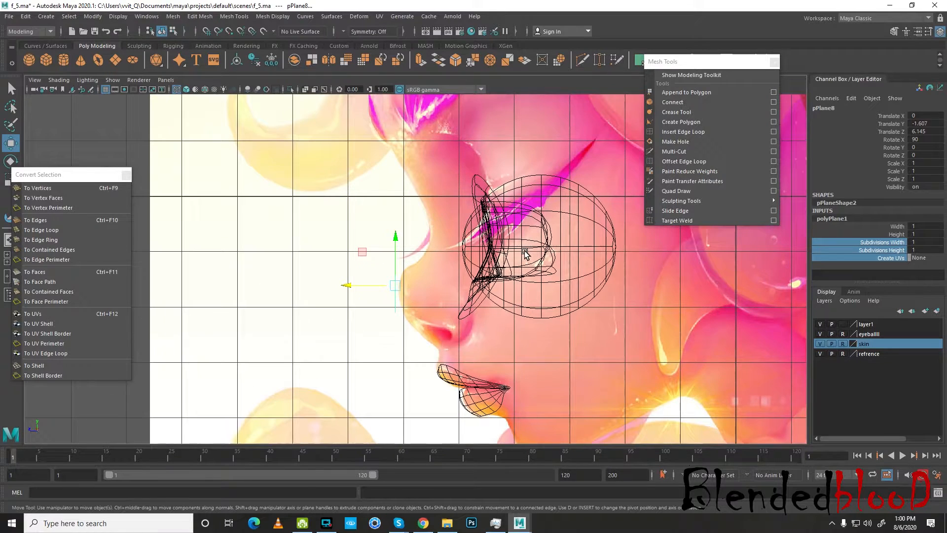
scroll(465, 274, up, 2)
drag(394, 273, 446, 262)
Lower the plane's top vertices in side view so its upper end sits just above the nose tip
right_drag(450, 248, 410, 246)
drag(410, 216, 472, 251)
drag(449, 217, 452, 237)
drag(428, 301, 451, 256)
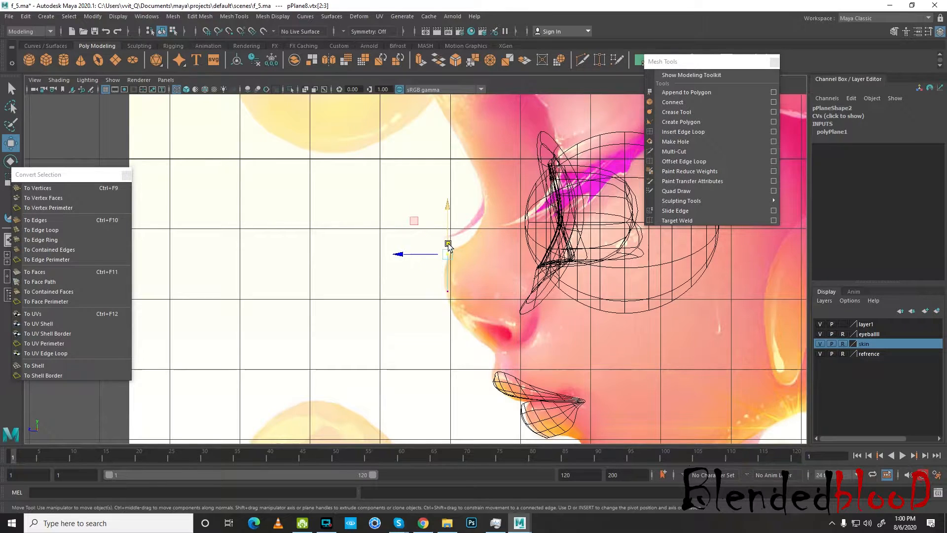
Extrude the plane's top edge and move it up and back along the nose contour in side view
key(space)
key(space)
right_drag(441, 189, 441, 162)
click(448, 179)
key(space)
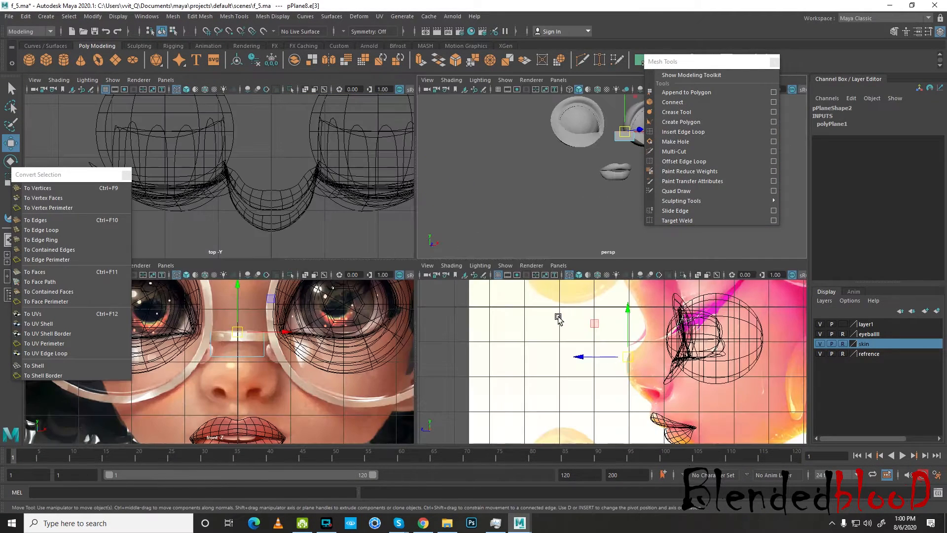
key(space)
scroll(543, 308, up, 5)
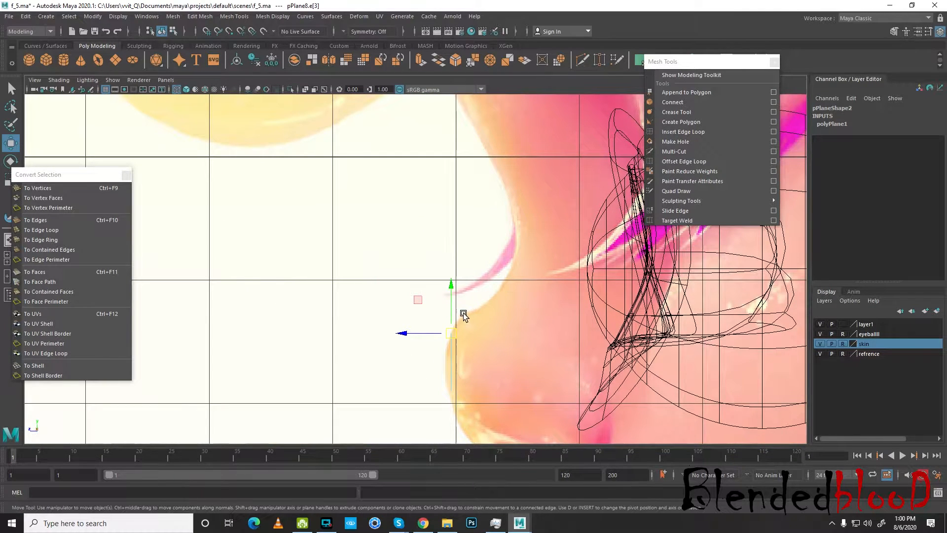
click(453, 63)
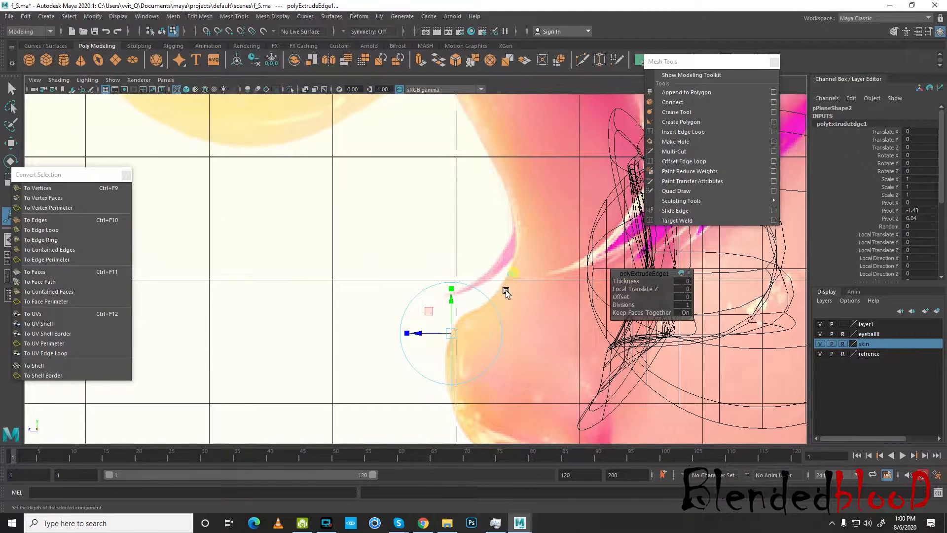
key(w)
drag(459, 332, 480, 319)
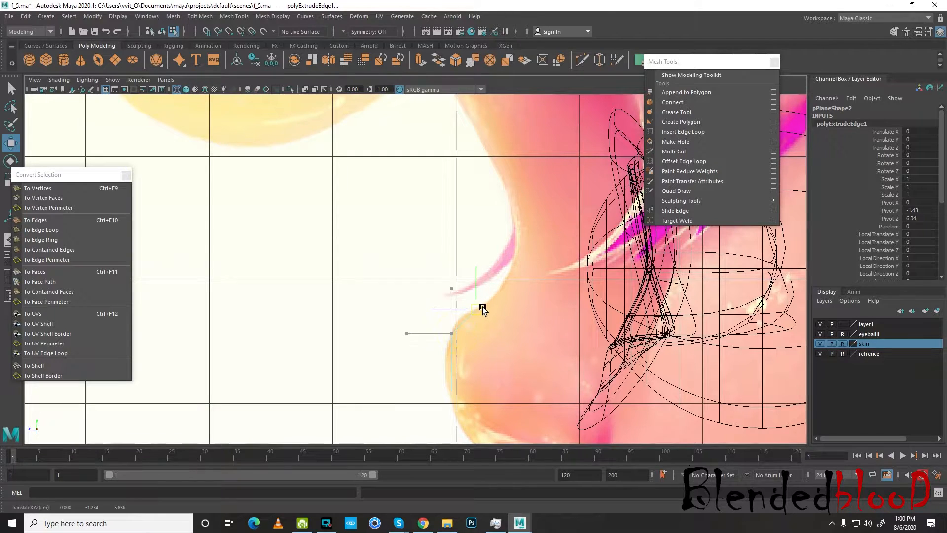
Extrude the top edge again and raise it to the forehead contour above the nose bridge
click(422, 64)
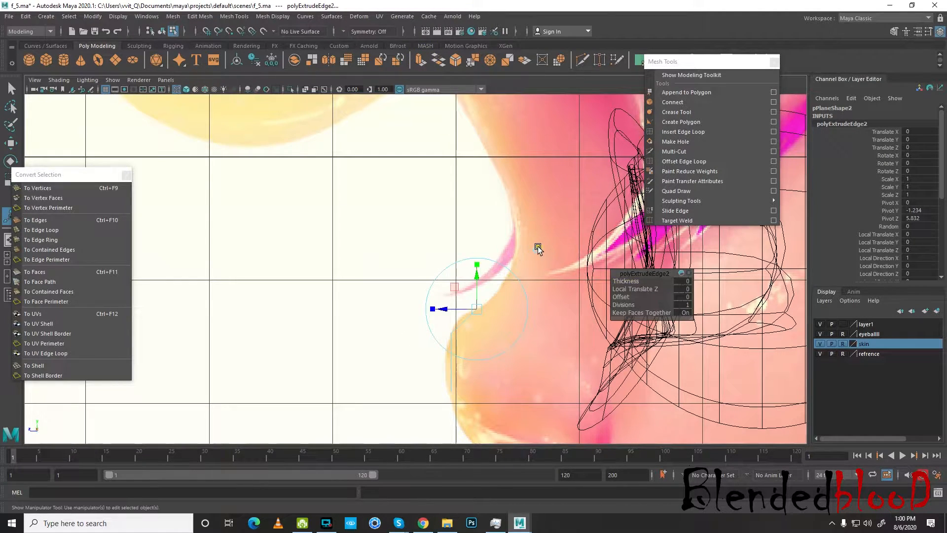
key(w)
drag(478, 307, 475, 125)
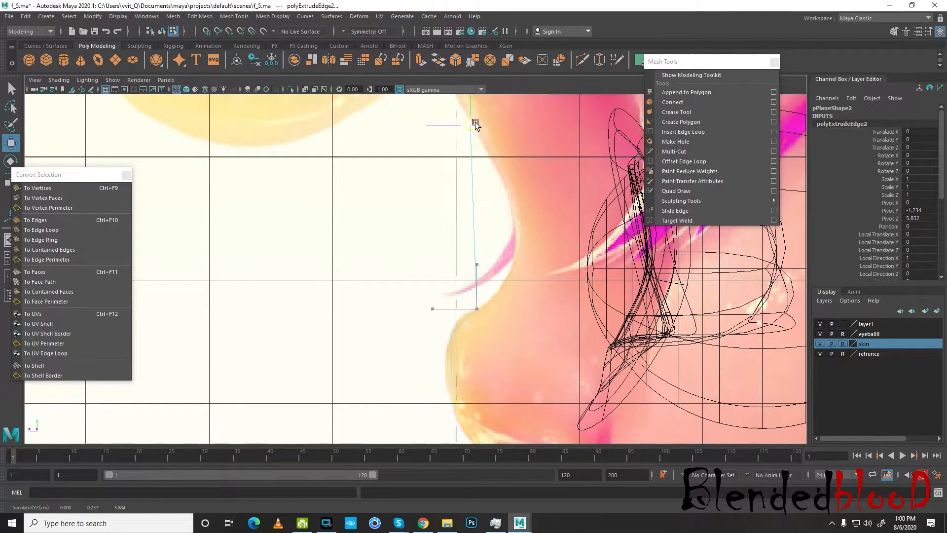
Insert two edge loops in the long upper segment and move their vertices onto the nose bridge profile
click(689, 131)
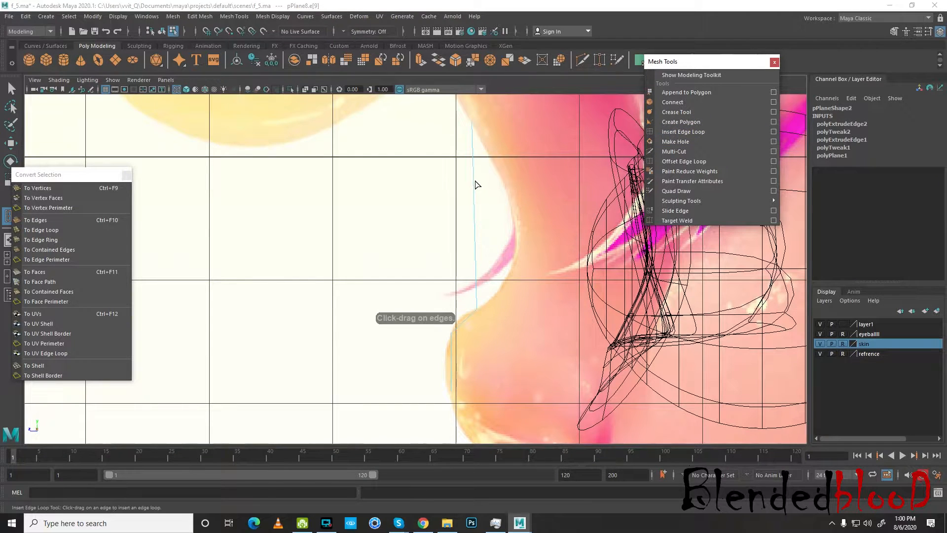
click(474, 181)
click(475, 231)
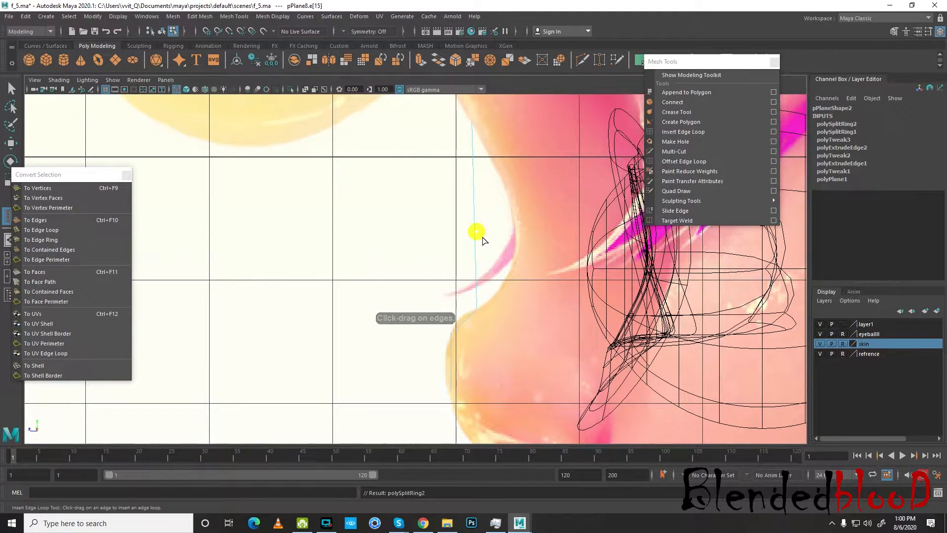
key(w)
right_drag(469, 178, 377, 170)
drag(433, 162, 510, 189)
drag(460, 218, 514, 247)
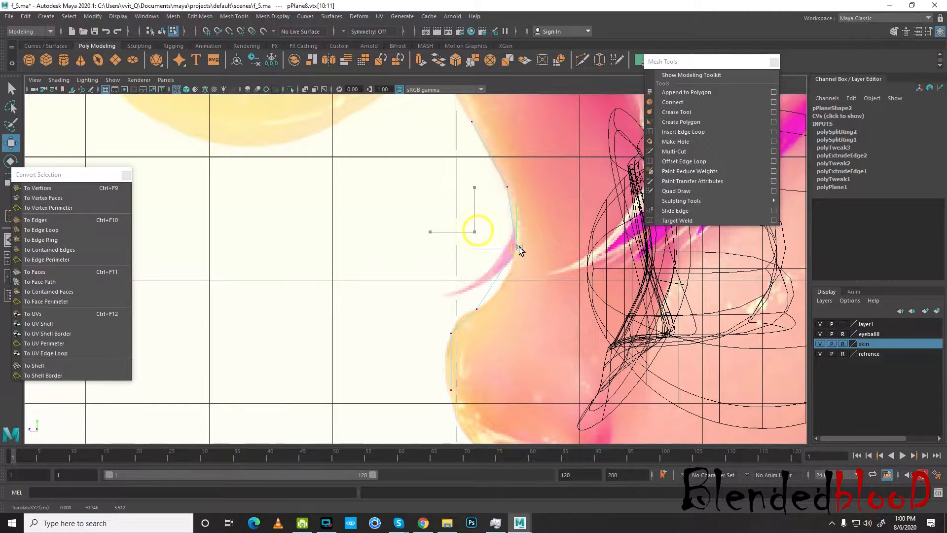
Insert another edge loop below the nose bridge and move its vertices onto the profile curve
click(677, 133)
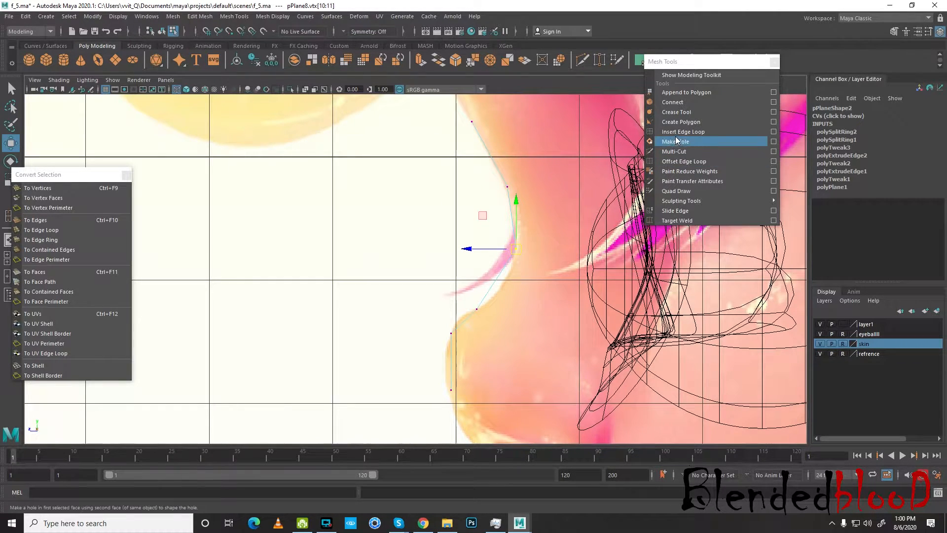
click(499, 279)
key(w)
right_drag(500, 254, 435, 261)
drag(464, 260, 505, 285)
Adjust the strip's upper and nose-tip vertices in side view to follow the profile outline
alt+middle_drag(519, 307, 543, 316)
drag(508, 185, 532, 196)
alt+middle_drag(528, 307, 541, 212)
scroll(512, 281, up, 3)
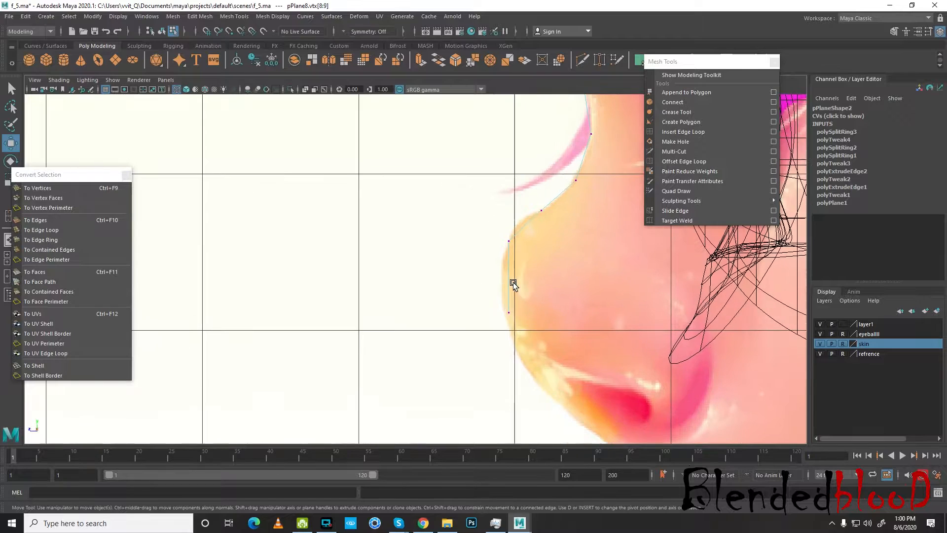
drag(509, 241, 515, 227)
mouse_move(490, 301)
mouse_down()
mouse_move(528, 330)
mouse_move(506, 310)
mouse_up()
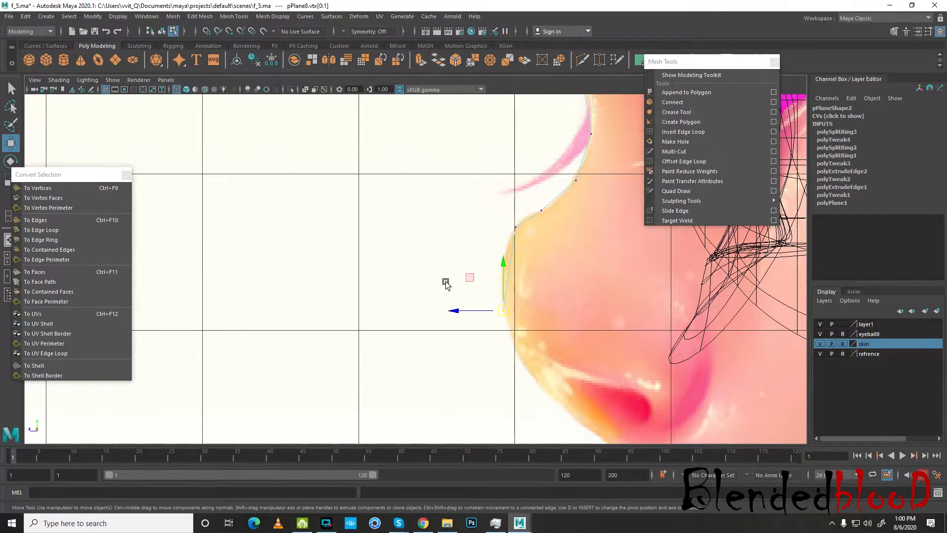
Check the nose strip in perspective view and return it to object mode
key(space)
key(space)
scroll(594, 323, up, 6)
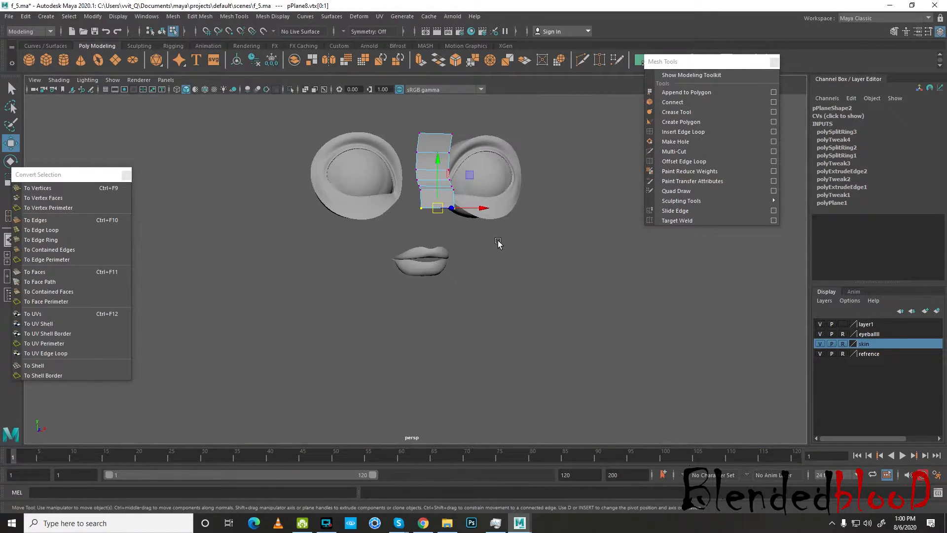
alt+drag(594, 321, 552, 321)
right_drag(408, 175, 447, 159)
Narrow the nose strip between the eyes in front view by scaling it to about 0.311 in X
key(space)
key(space)
alt+middle_drag(457, 188, 468, 301)
right_click(452, 131)
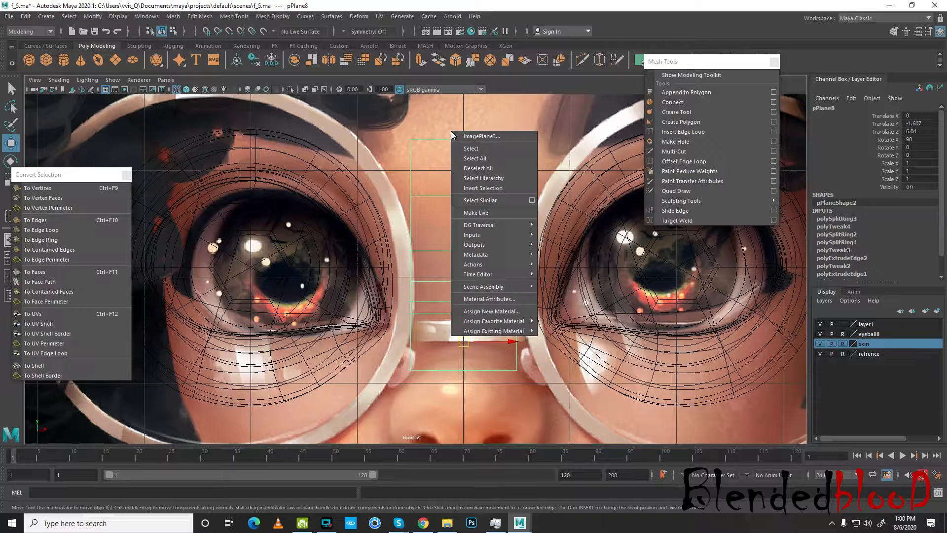
key(r)
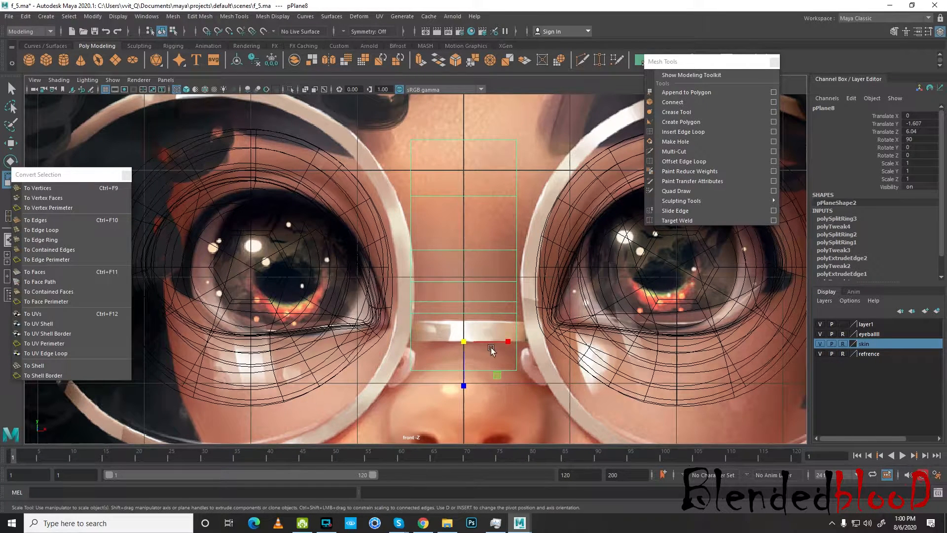
drag(507, 342, 477, 344)
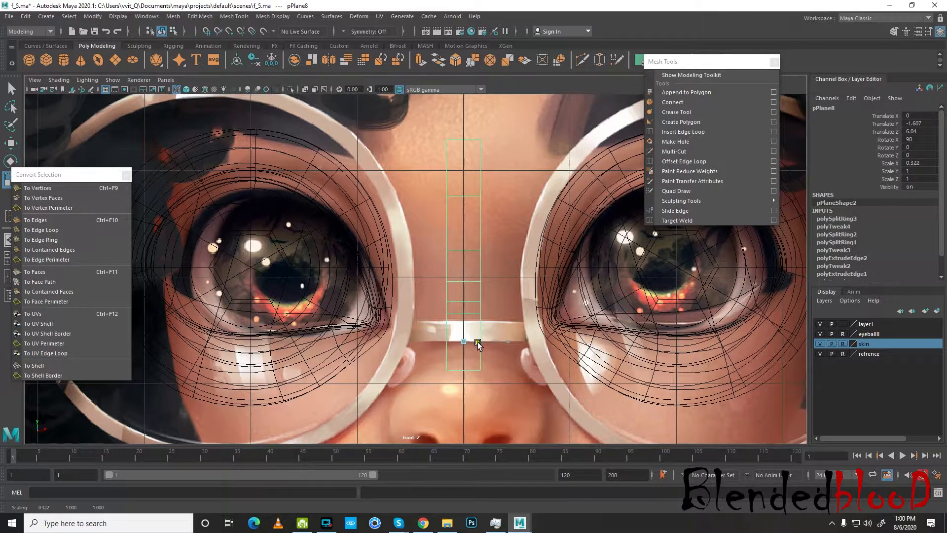
key(w)
Examine the narrowed nose strip beside the eyes and lips in perspective and against the profile reference in side view
alt+drag(495, 309, 498, 260)
alt+middle_drag(498, 261, 498, 251)
key(space)
key(space)
scroll(528, 226, down, 3)
alt+drag(533, 250, 447, 261)
right_drag(369, 225, 418, 210)
alt+drag(443, 303, 396, 262)
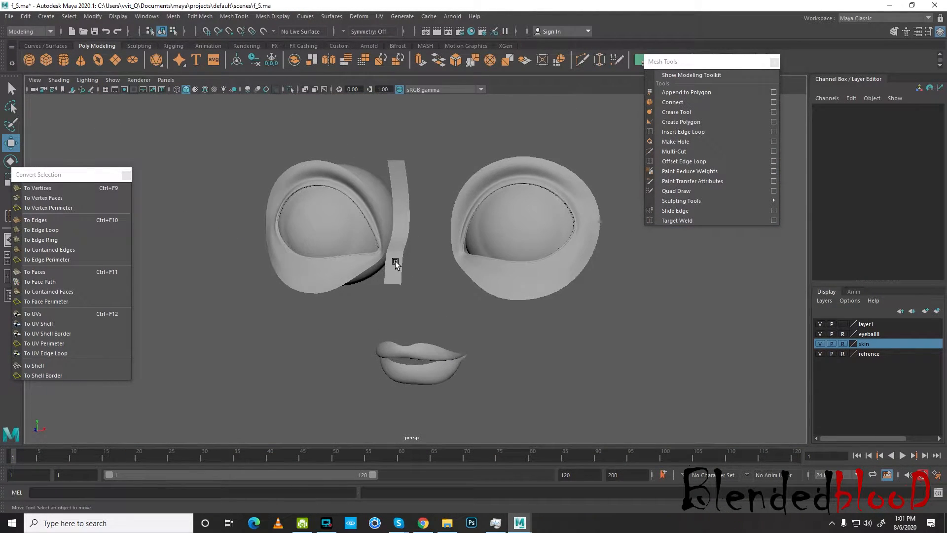
key(space)
key(space)
scroll(605, 378, down, 3)
scroll(508, 335, up, 4)
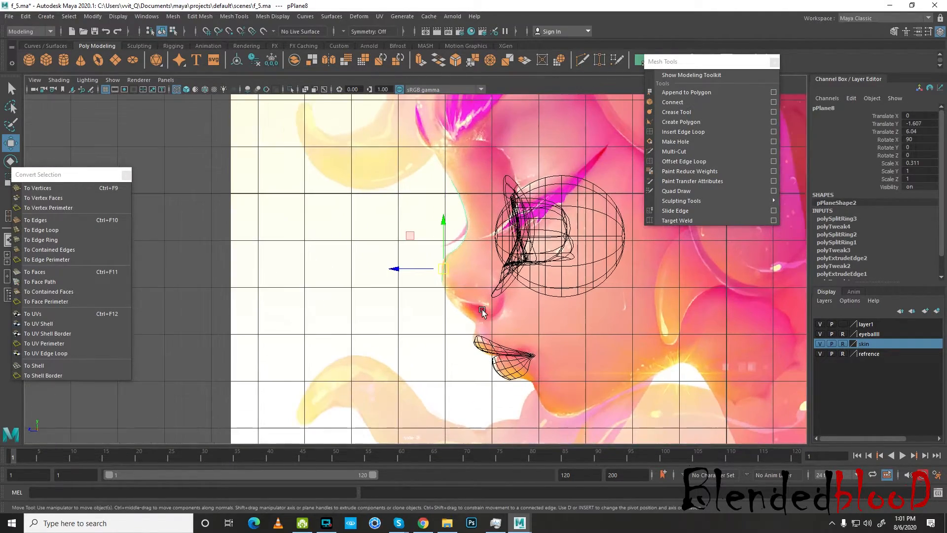
scroll(480, 292, up, 1)
key(space)
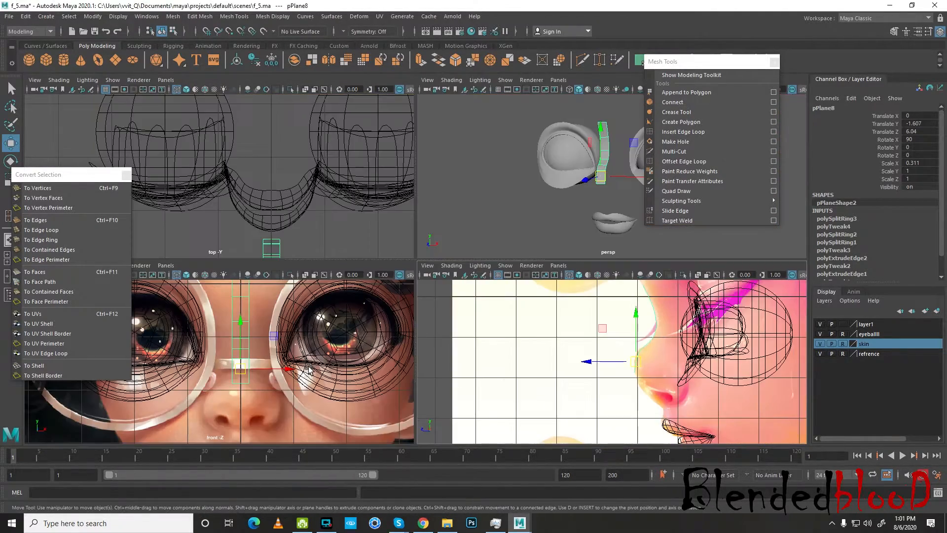
Extrude the bottom edge of the nose strip straight down to the base of the nose in front view
key(space)
right_click(486, 325)
right_click(475, 329)
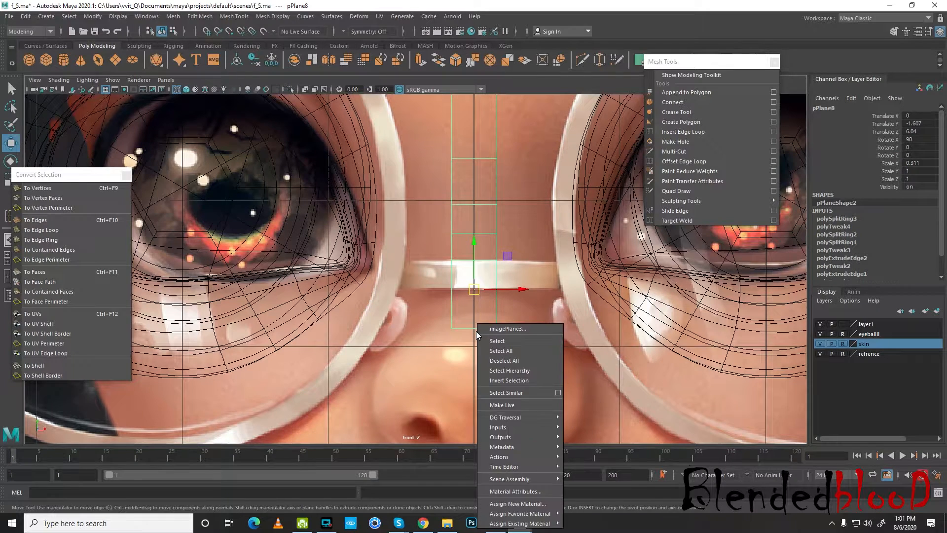
right_drag(469, 314, 472, 224)
click(475, 331)
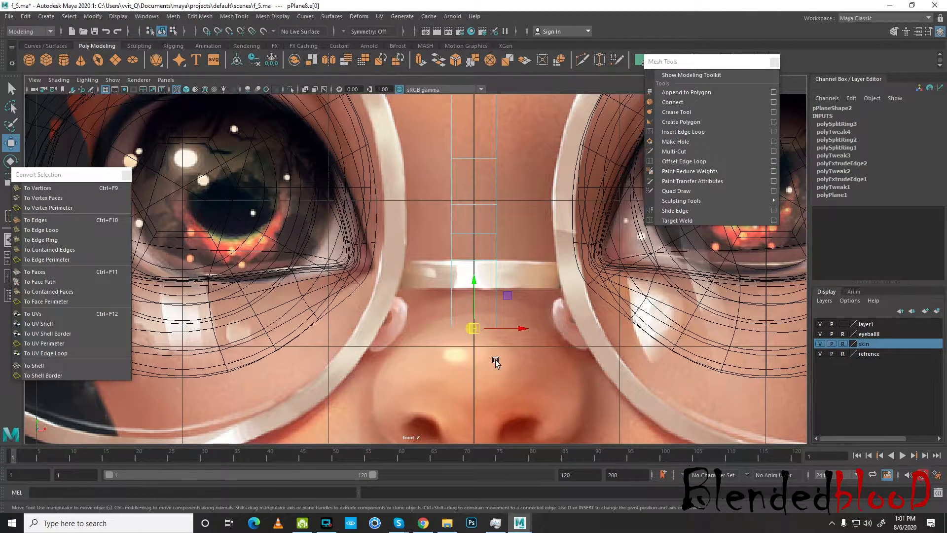
alt+middle_drag(497, 359, 510, 307)
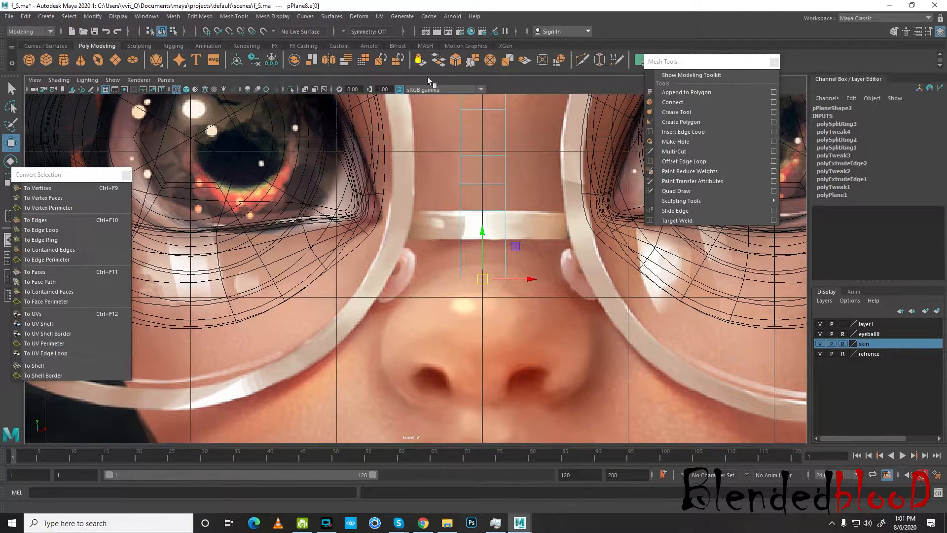
click(421, 60)
key(w)
drag(478, 250, 496, 353)
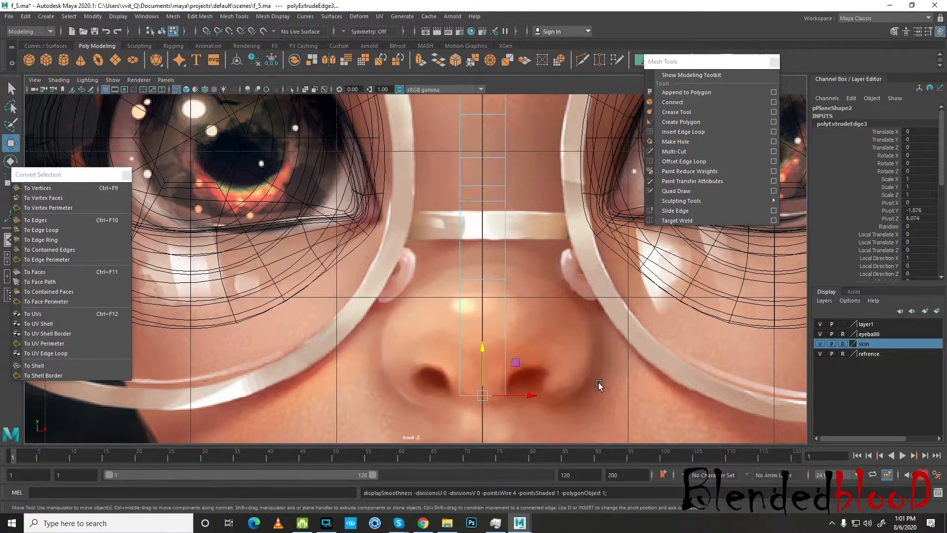
Move the strip's bottom edge back to the nose base and adjust the nose-tip vertices to the profile outline in side view
key(space)
key(space)
alt+middle_drag(513, 321, 509, 308)
drag(418, 337, 458, 345)
right_drag(460, 250, 417, 254)
drag(425, 269, 465, 297)
drag(438, 216, 461, 238)
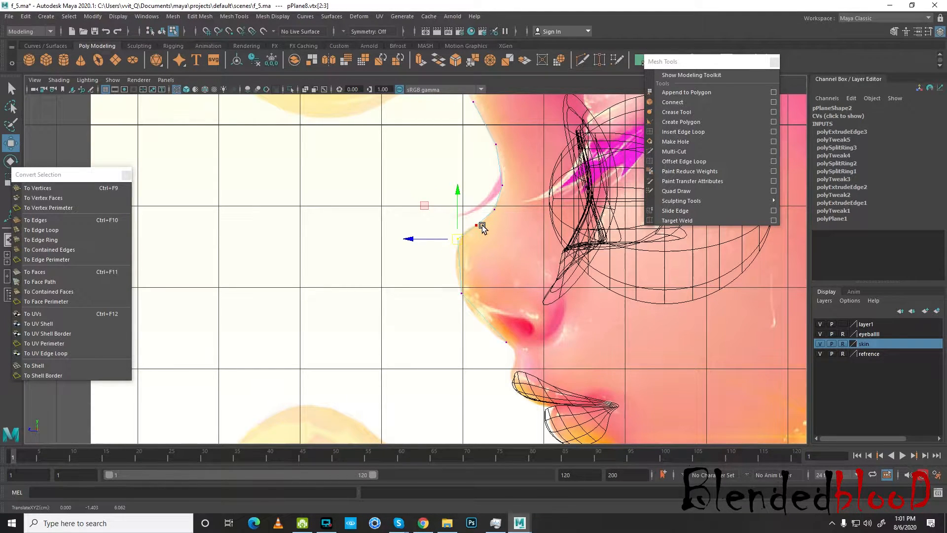
Select the nose strip's side edges from the bridge down to the nose base and check the selection in front view
right_drag(477, 239, 469, 229)
click(461, 255)
click(462, 254)
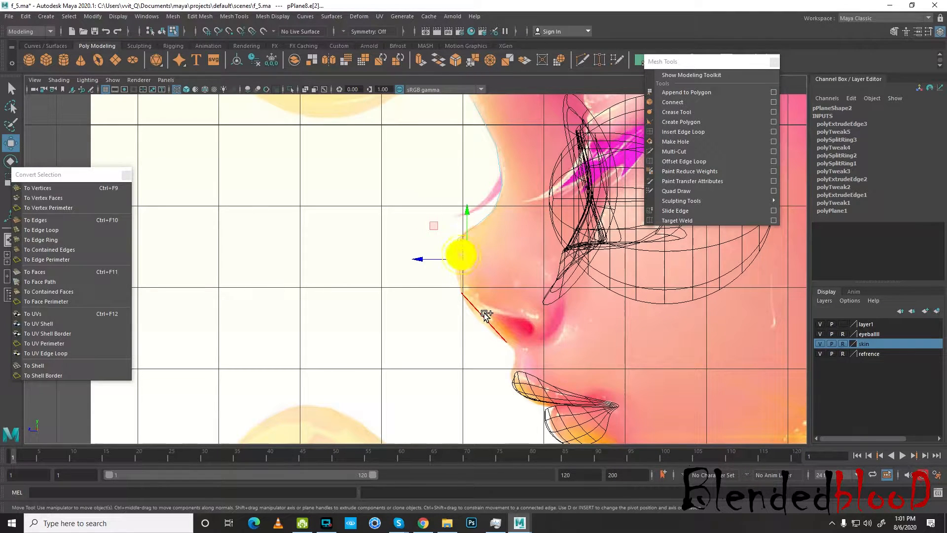
key(space)
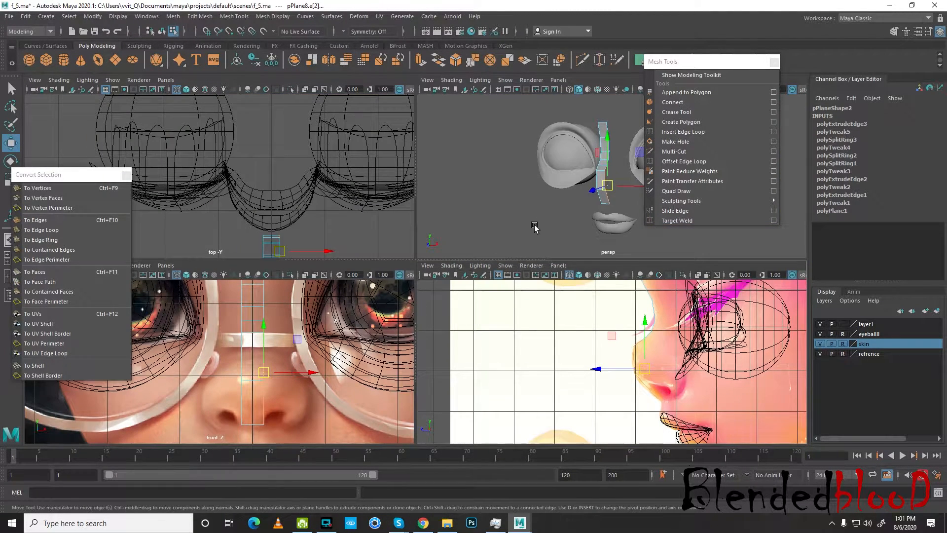
key(space)
alt+drag(463, 312, 456, 331)
key(space)
key(space)
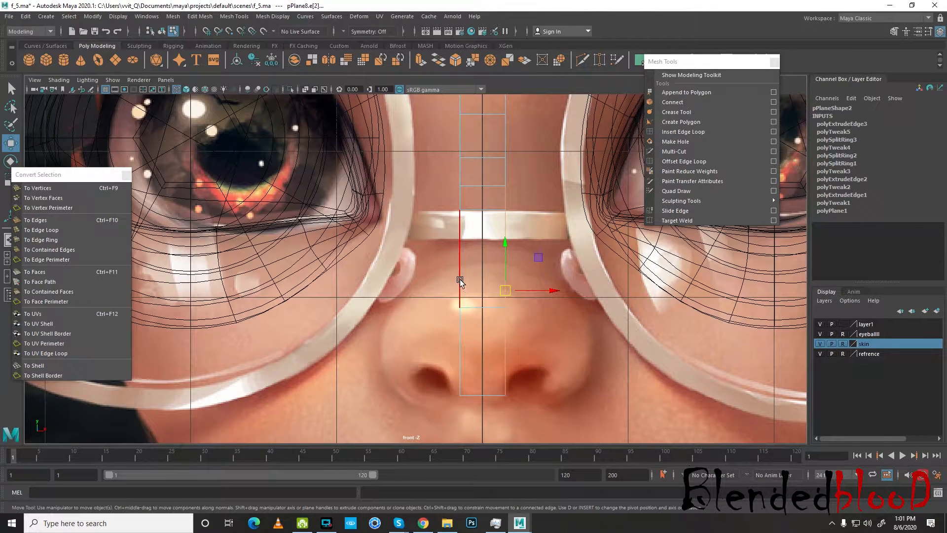
Return the nose strip to object mode and narrow it to a Scale X of 0.131 in front view
right_drag(497, 189, 526, 171)
scroll(502, 182, down, 4)
scroll(503, 182, down, 2)
right_drag(434, 203, 518, 123)
scroll(449, 191, up, 2)
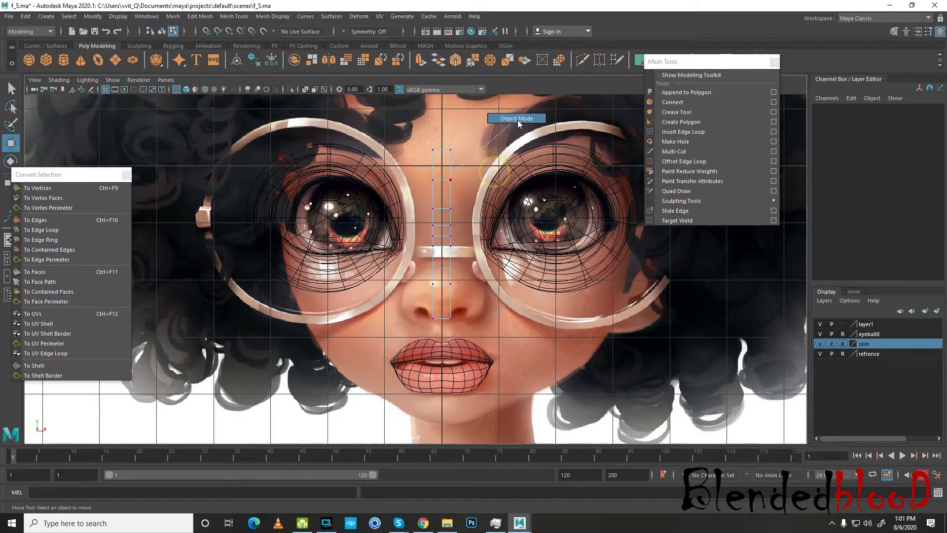
click(453, 212)
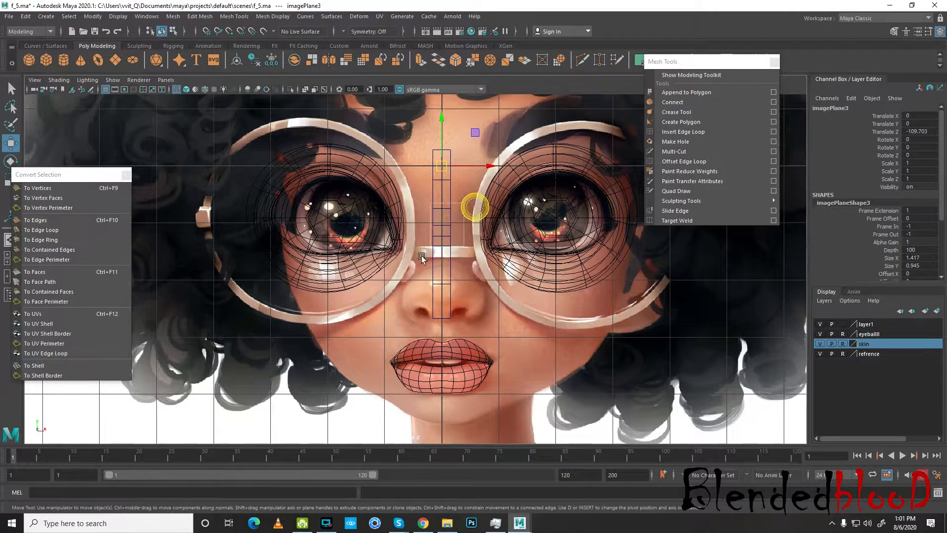
click(437, 235)
key(r)
drag(487, 258, 464, 261)
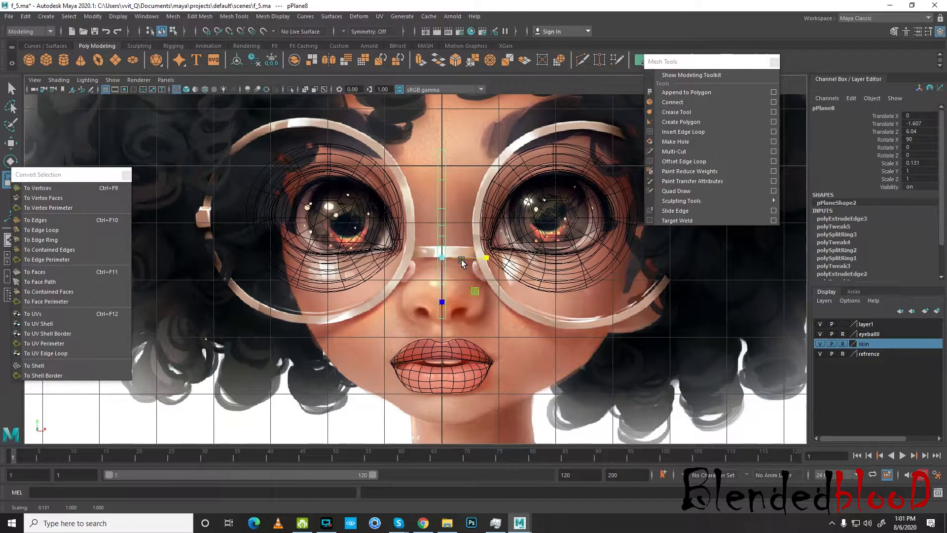
Extrude the selected side edges of the nose strip slightly outward along X to add a column of faces
key(w)
right_click(435, 211)
right_drag(445, 187, 446, 160)
scroll(458, 287, up, 3)
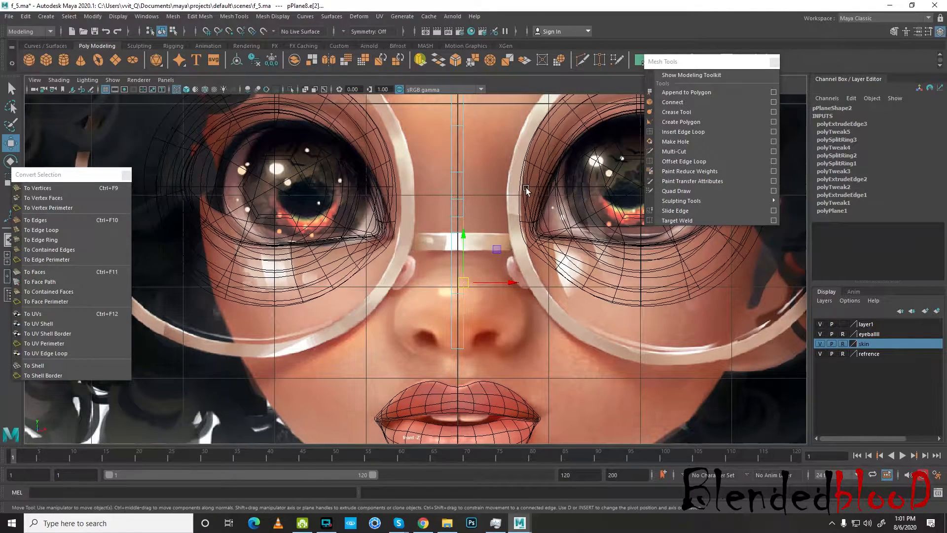
key(ctrl+e)
click(515, 283)
drag(514, 283, 522, 283)
scroll(521, 290, up, 5)
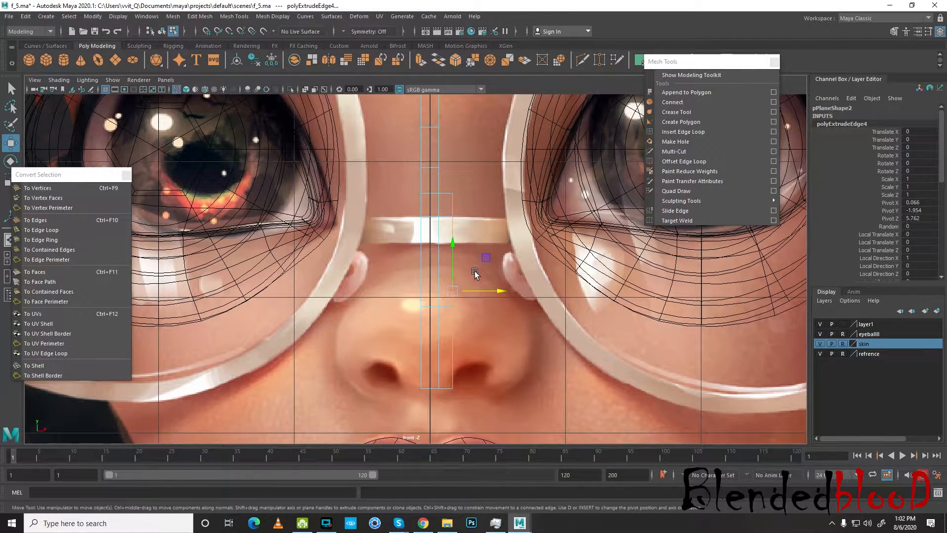
alt+drag(607, 201, 599, 325)
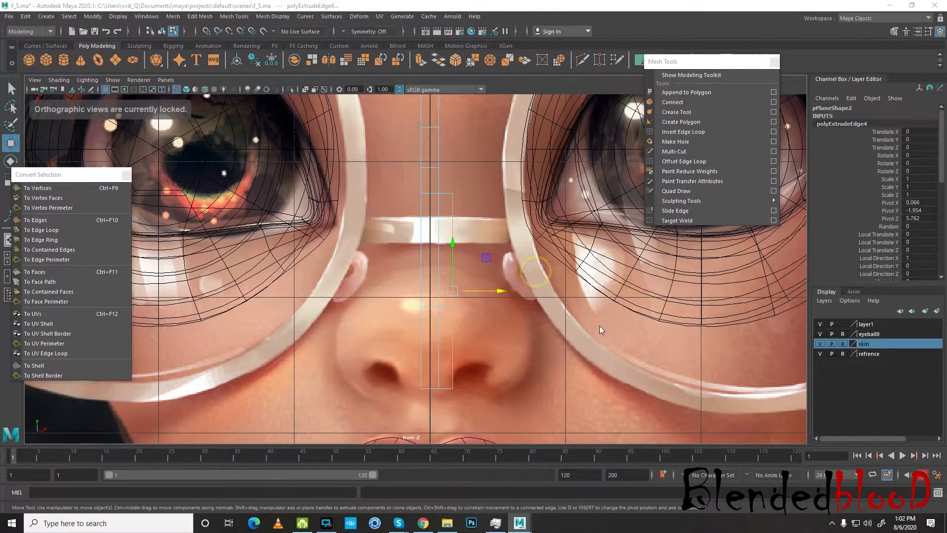
Delete the topmost face of the newly extruded side column beside the nose bridge
key(space)
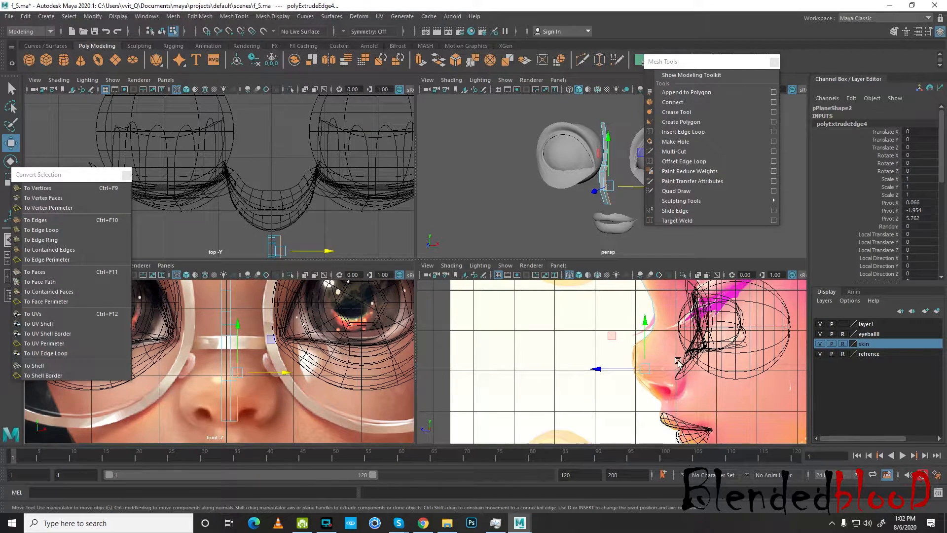
scroll(294, 373, up, 4)
alt+middle_drag(294, 371, 288, 342)
key(space)
scroll(442, 266, down, 7)
scroll(444, 262, up, 5)
key(1)
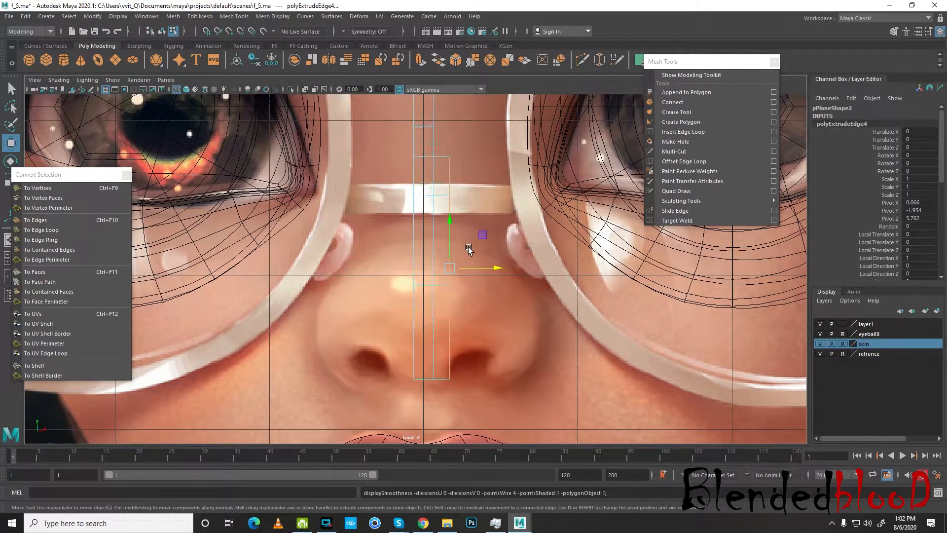
click(464, 172)
right_drag(448, 168, 449, 194)
click(445, 172)
key(Delete)
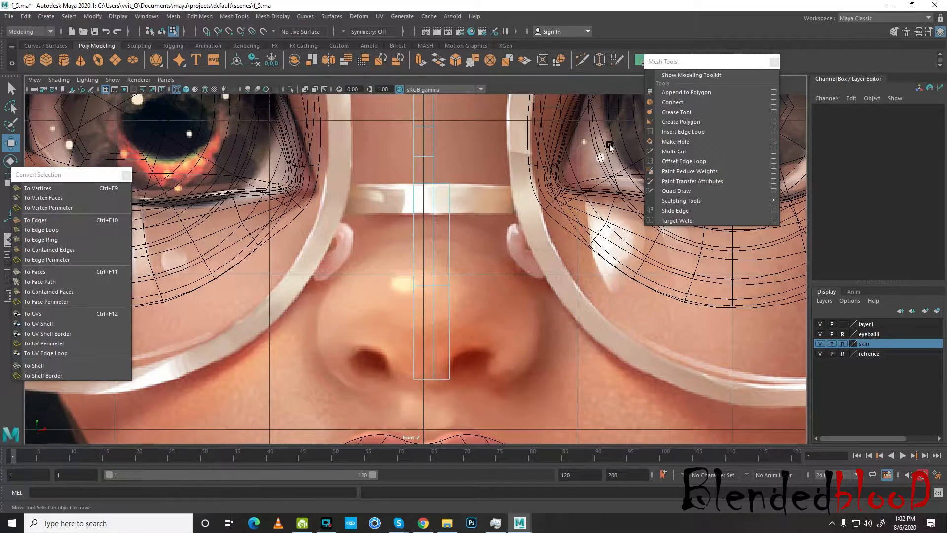
Insert an edge loop across the nose strip between bridge and tip, and align it with the nose profile in side view
click(679, 131)
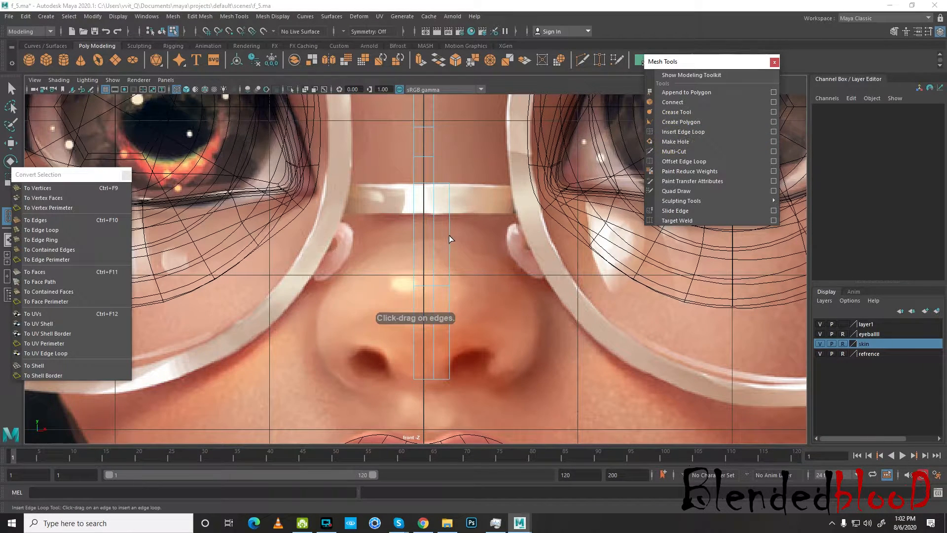
click(448, 236)
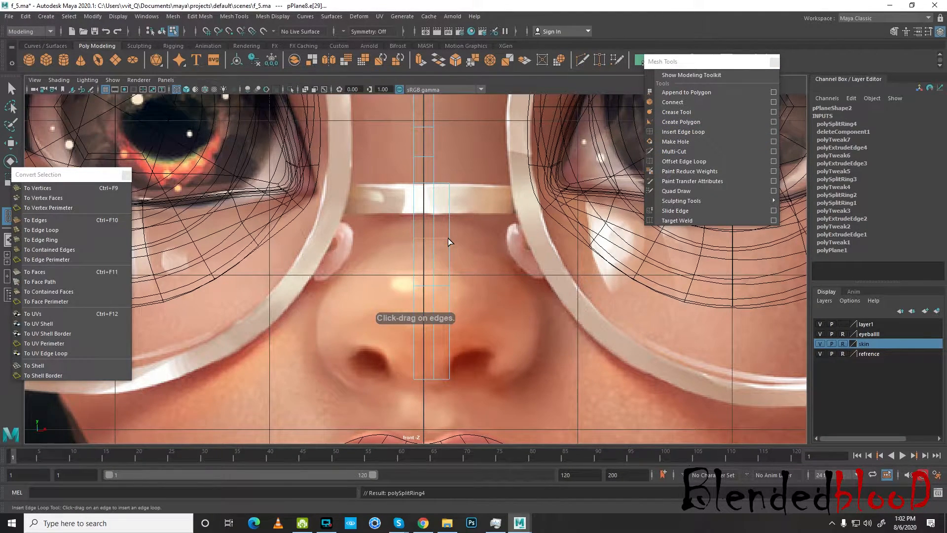
key(w)
key(space)
scroll(652, 362, up, 4)
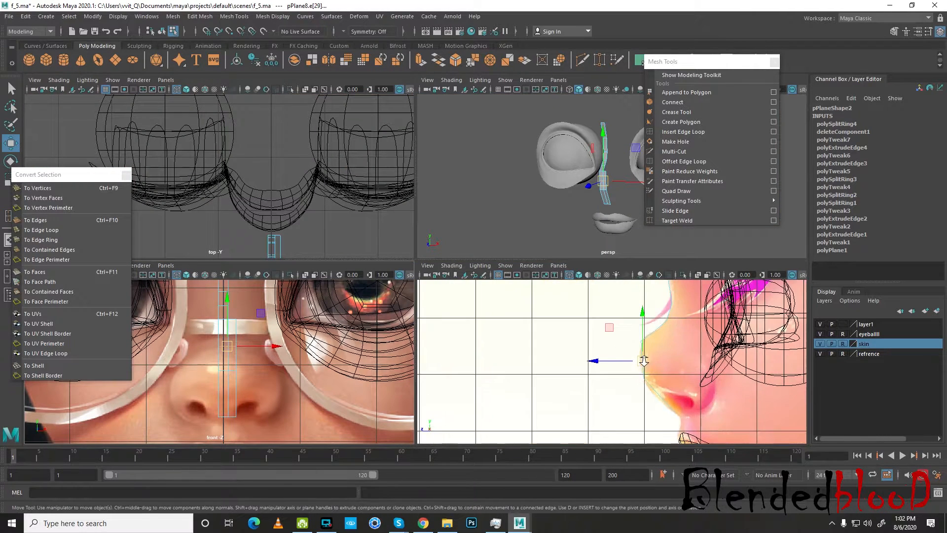
drag(619, 360, 616, 360)
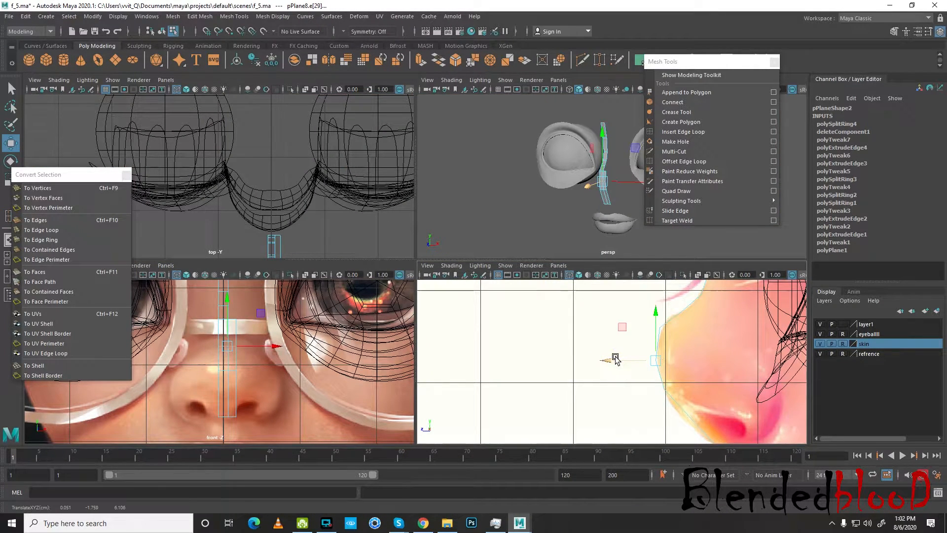
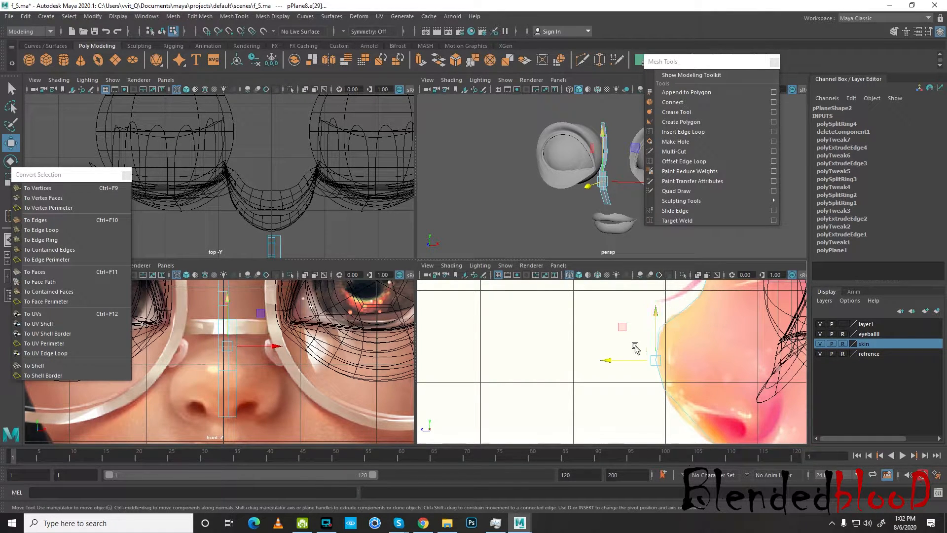
Delete the extra outer column of faces beside the nose strip, working from the side and front views
right_drag(674, 318, 624, 264)
drag(667, 305, 723, 346)
click(718, 346)
drag(619, 299, 785, 404)
click(725, 400)
scroll(251, 327, up, 2)
right_drag(240, 330, 232, 284)
click(237, 329)
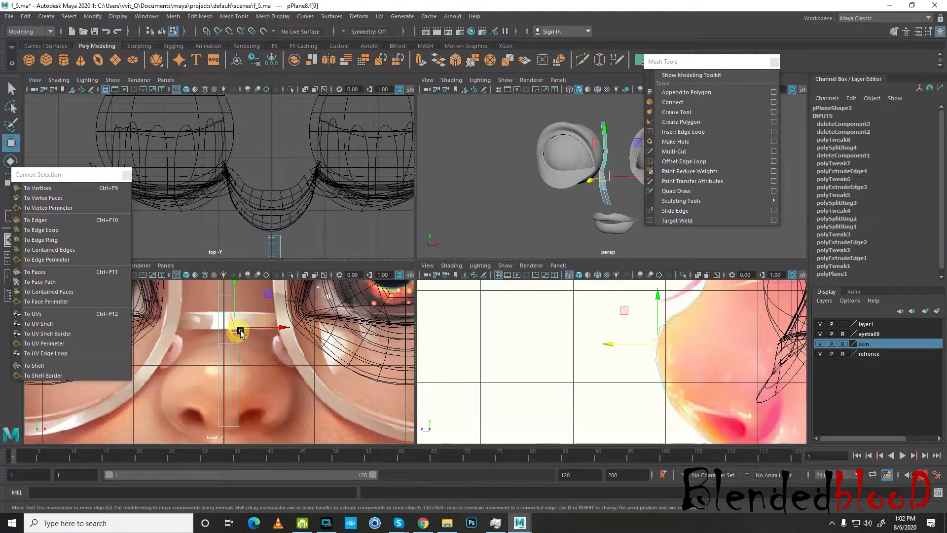
click(257, 361)
scroll(239, 370, up, 1)
click(244, 361)
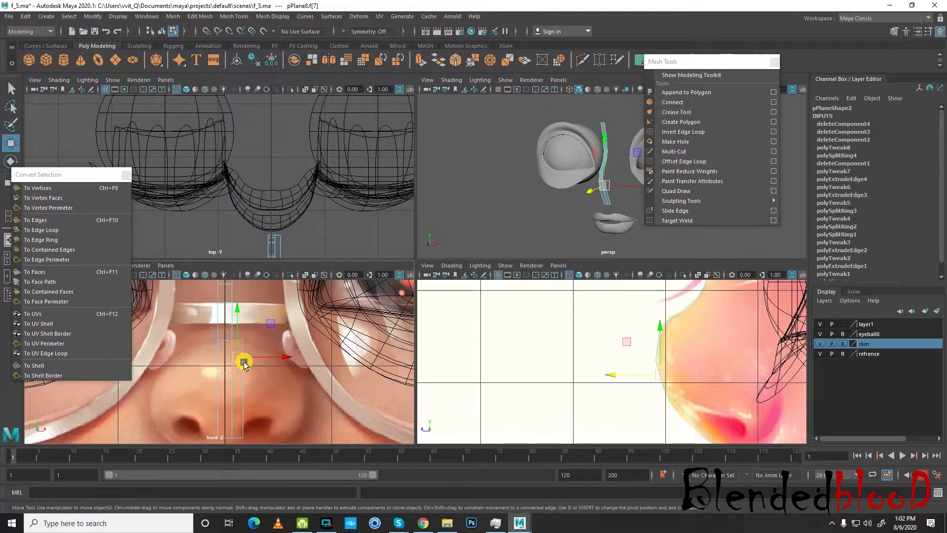
key(Delete)
Insert an edge loop across the nose strip near its lower end
right_drag(237, 366, 229, 234)
alt+middle_drag(266, 363, 276, 330)
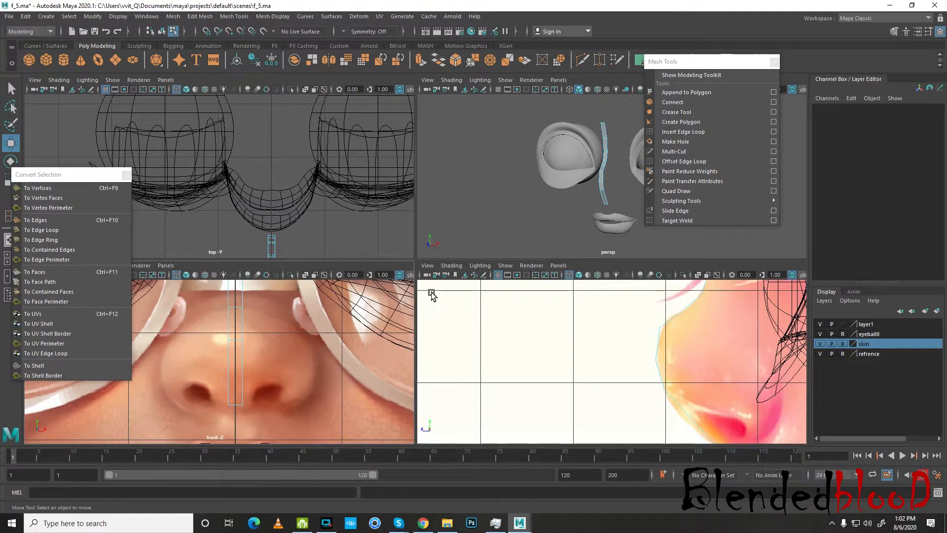
scroll(303, 353, up, 1)
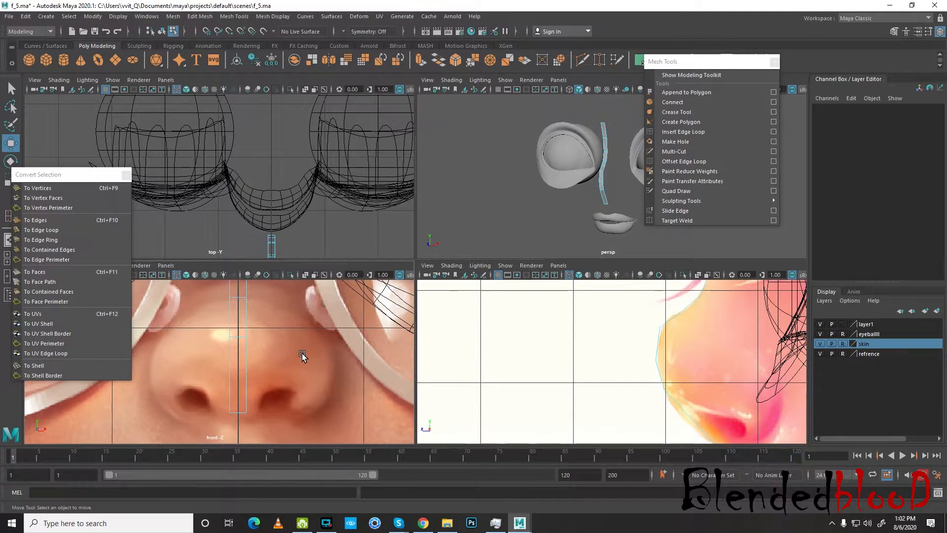
click(683, 132)
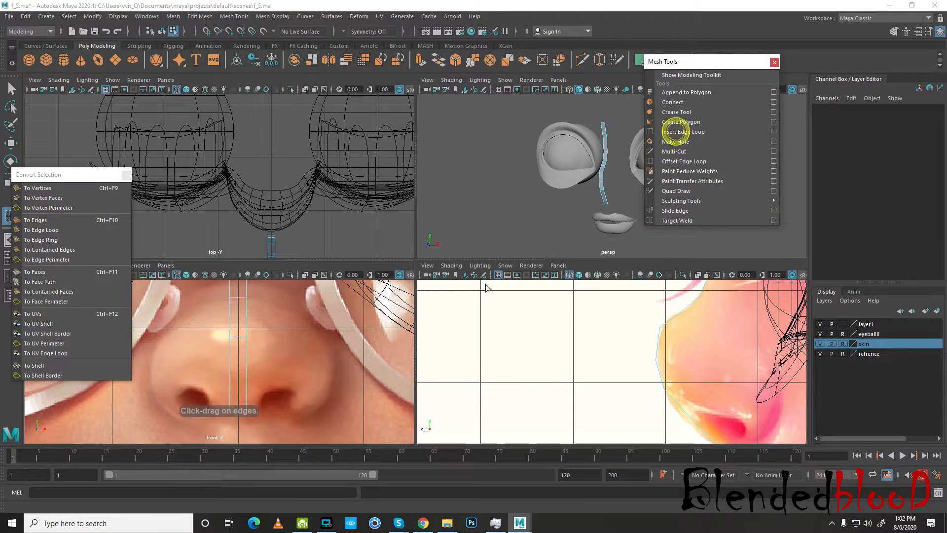
click(247, 383)
key(w)
Extrude the three side edges of the strip that run along the front of the nose
right_click(243, 334)
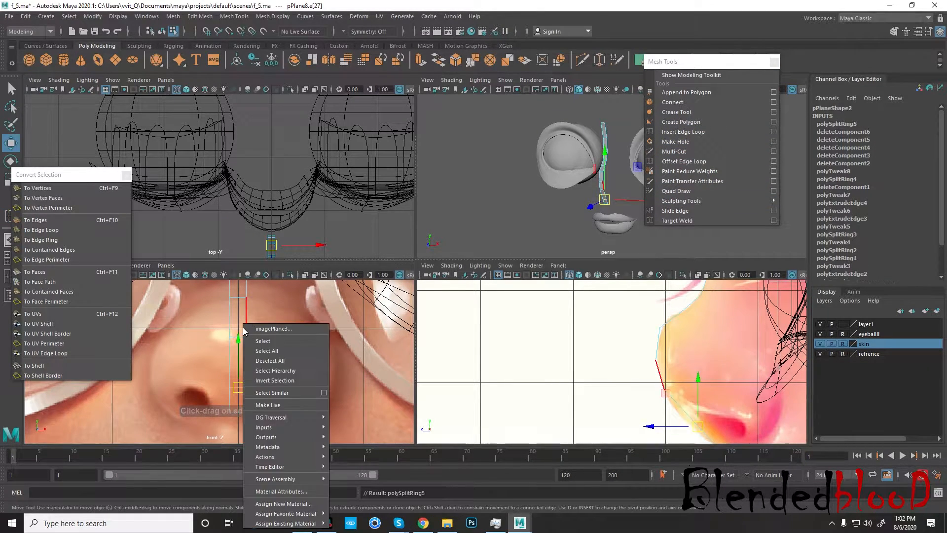
right_drag(246, 251, 236, 226)
click(248, 389)
click(250, 394)
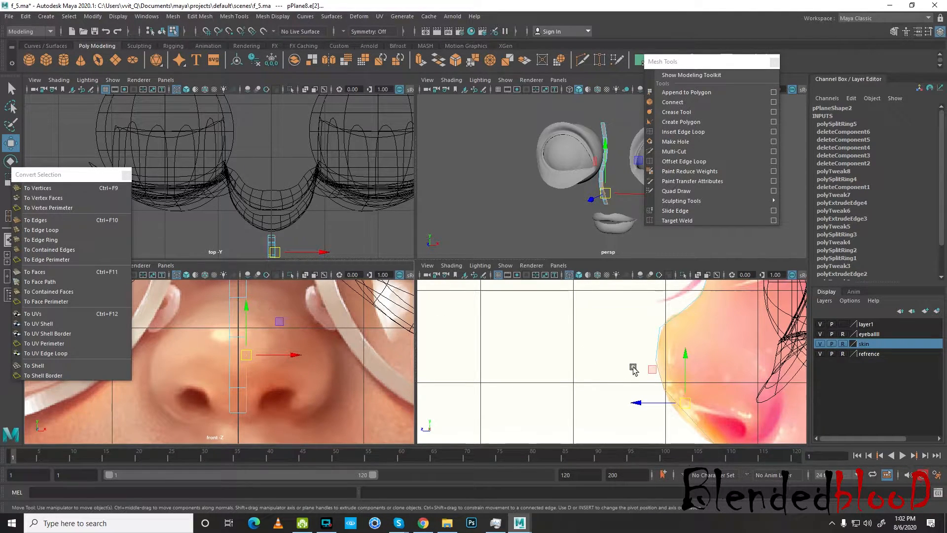
scroll(595, 197, up, 5)
alt+drag(595, 198, 534, 194)
shift+click(533, 193)
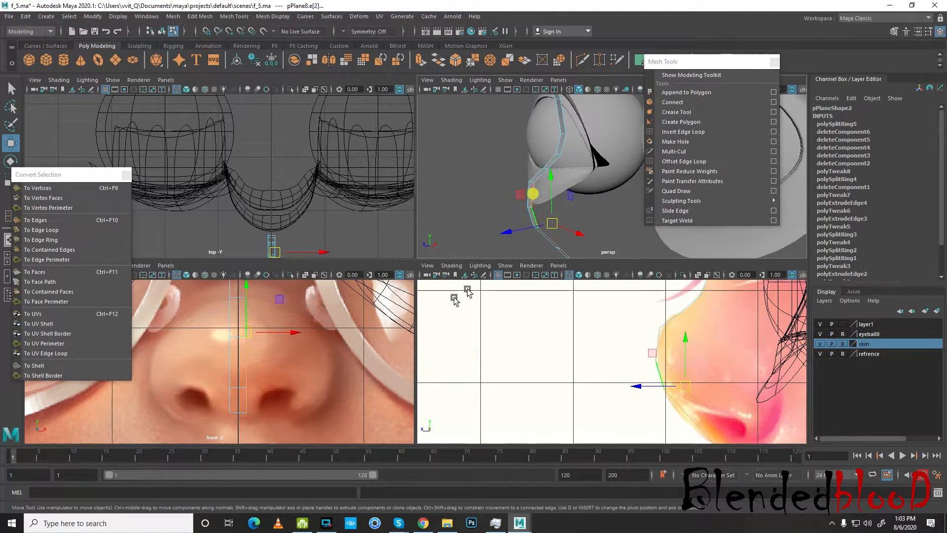
shift+click(246, 399)
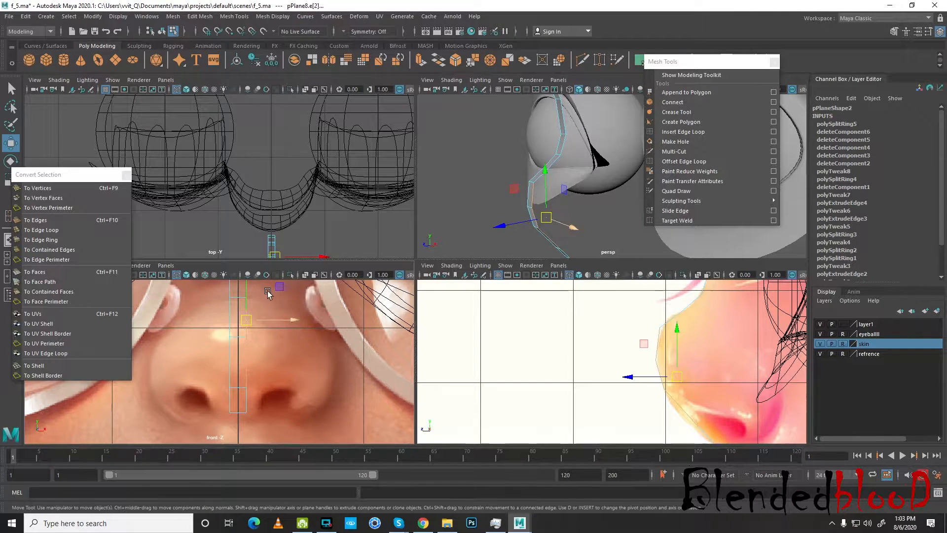
click(420, 61)
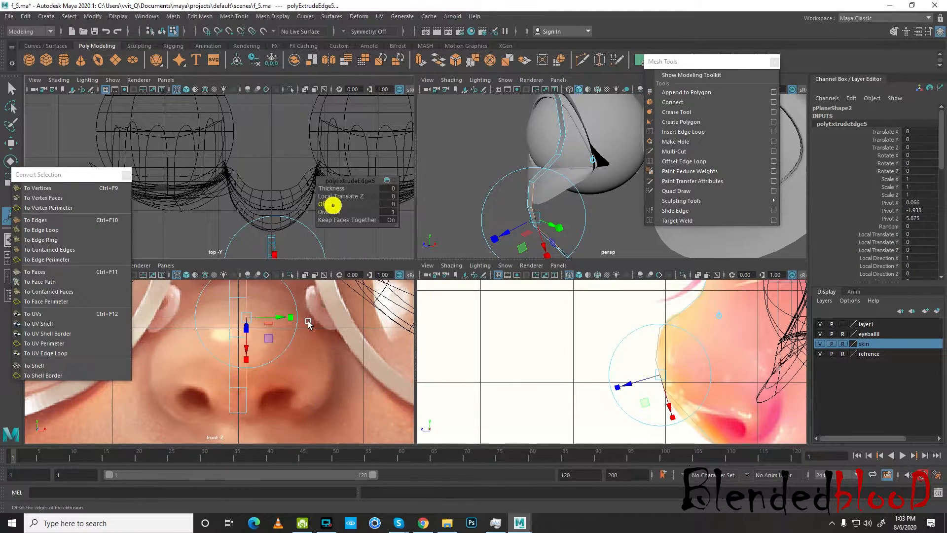
Move the extruded edges outward in the front view and back into the nose in the side view
scroll(325, 345, down, 1)
key(w)
drag(294, 346, 311, 351)
alt+middle_drag(711, 375, 676, 364)
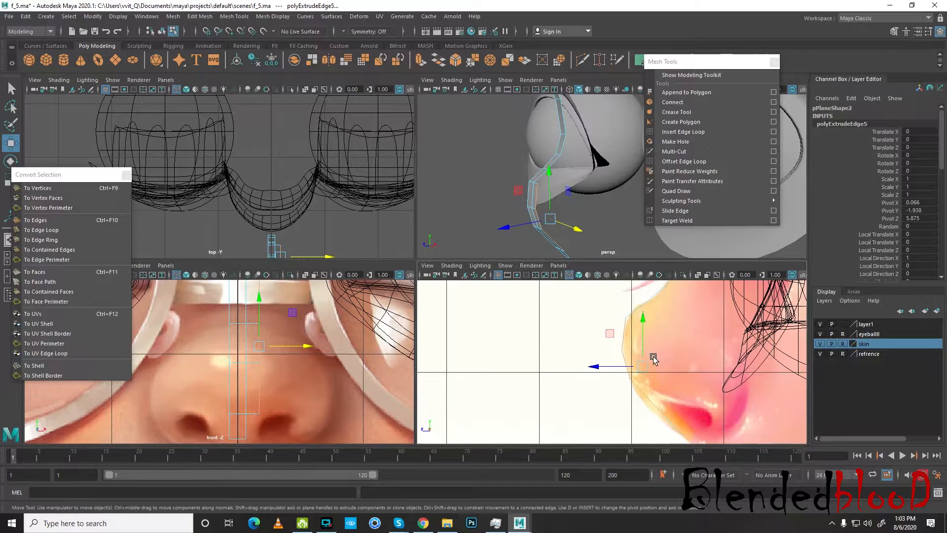
drag(594, 367, 614, 366)
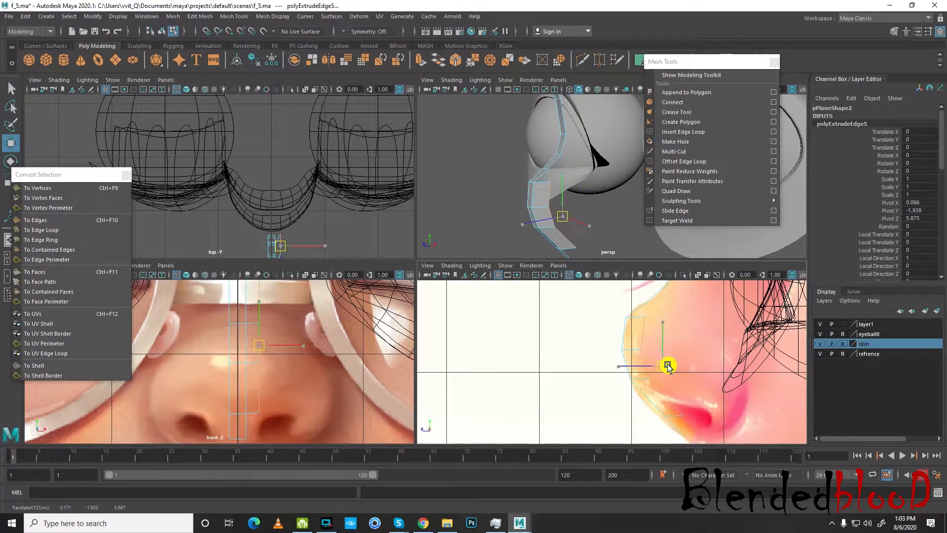
Reposition the extruded column's outer vertices in the side view to follow the curve of the nose
right_drag(644, 318, 612, 259)
click(647, 316)
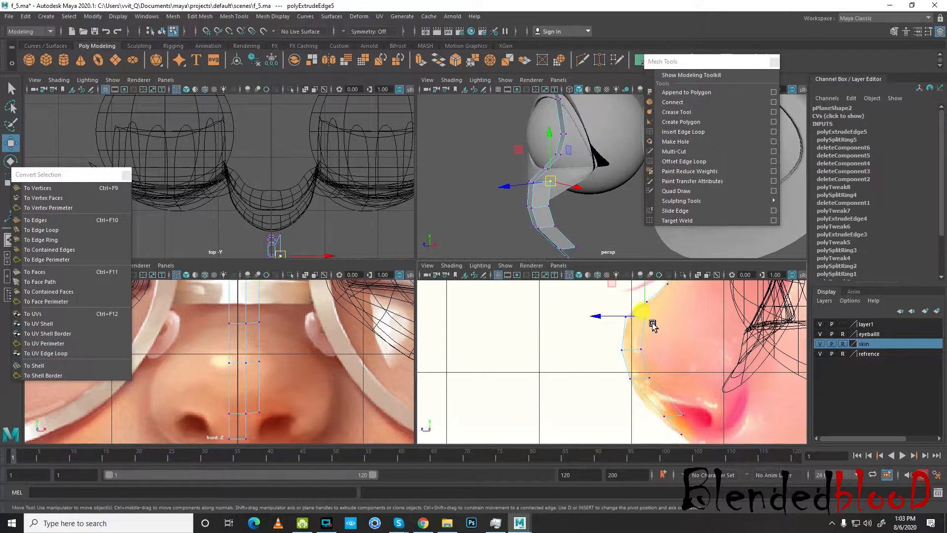
click(651, 346)
drag(652, 344, 655, 342)
click(649, 378)
drag(650, 378, 653, 372)
click(683, 414)
drag(684, 414, 668, 399)
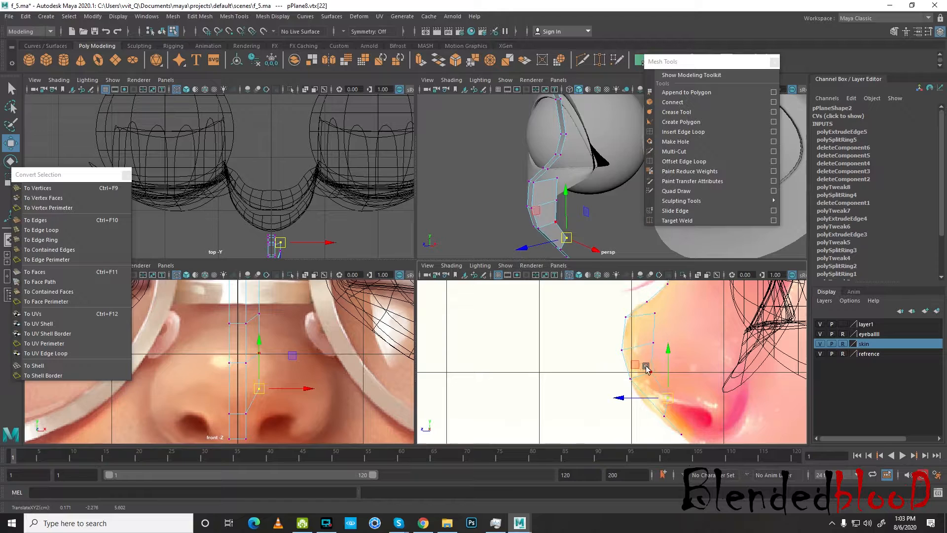
click(630, 379)
click(654, 343)
drag(655, 343, 652, 311)
click(657, 313)
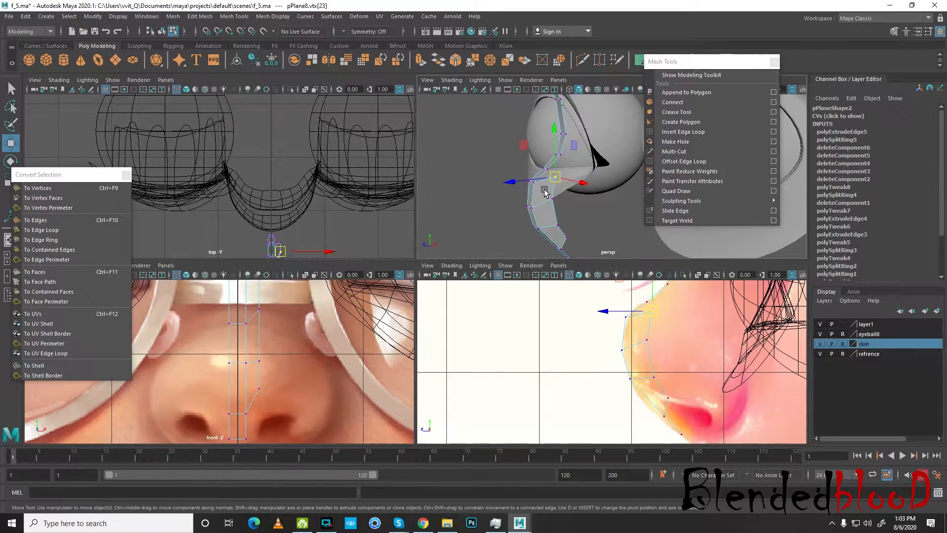
Try shifting the four outer vertices down and outward in the front view, then undo the move
alt+middle_drag(312, 338, 266, 351)
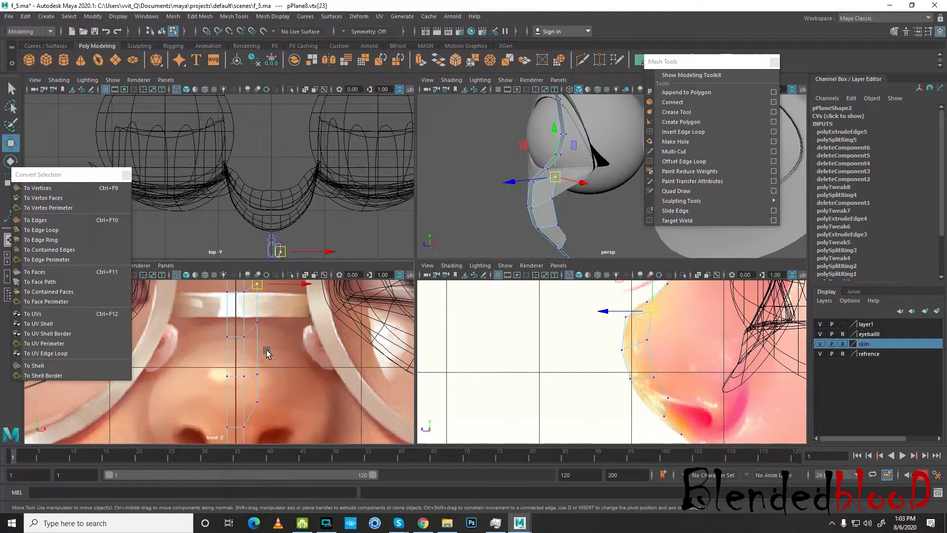
alt+middle_drag(279, 307, 290, 337)
mouse_move(269, 314)
mouse_down()
mouse_move(293, 436)
mouse_move(260, 298)
mouse_up()
key(ctrl+z)
key(space)
alt+middle_drag(458, 332, 378, 262)
scroll(453, 262, down, 5)
scroll(439, 280, up, 1)
drag(430, 249, 444, 278)
scroll(454, 290, up, 3)
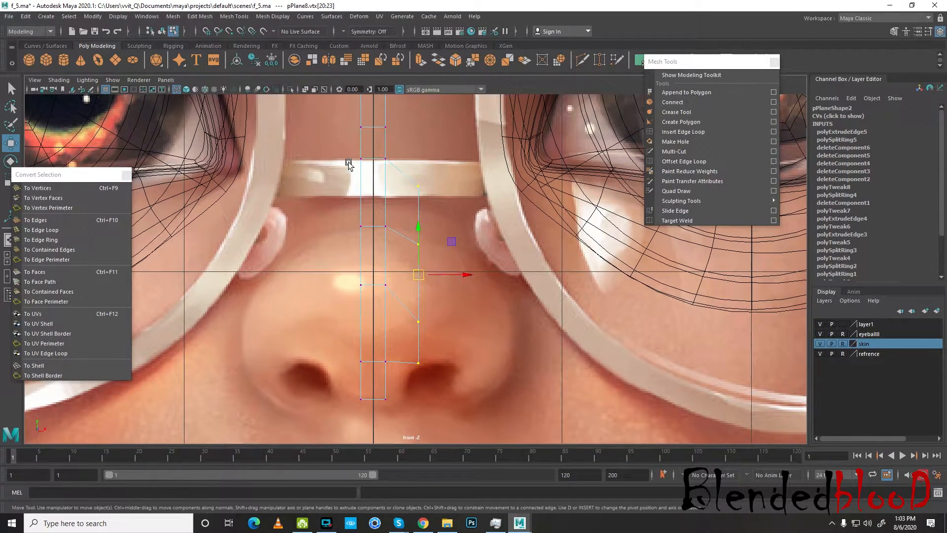
key(ctrl+z)
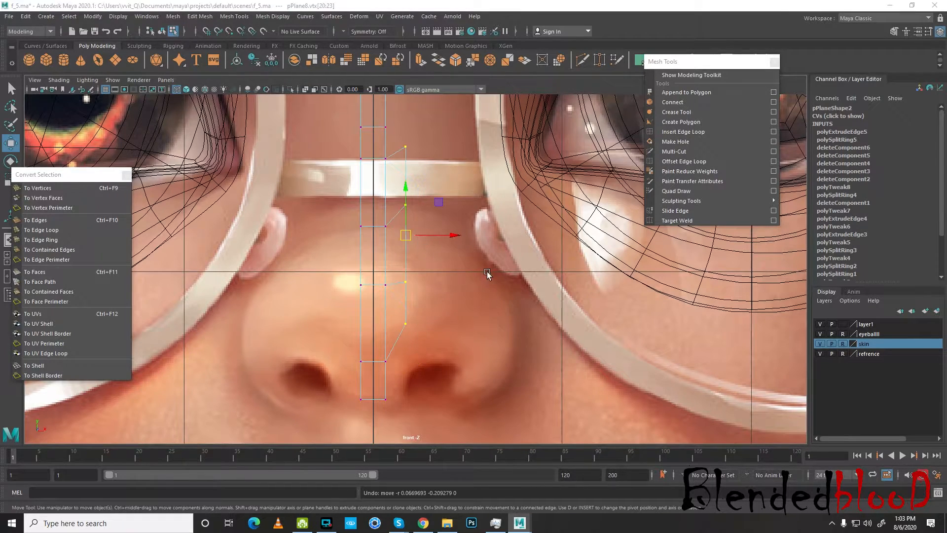
key(space)
key(space)
scroll(459, 173, down, 5)
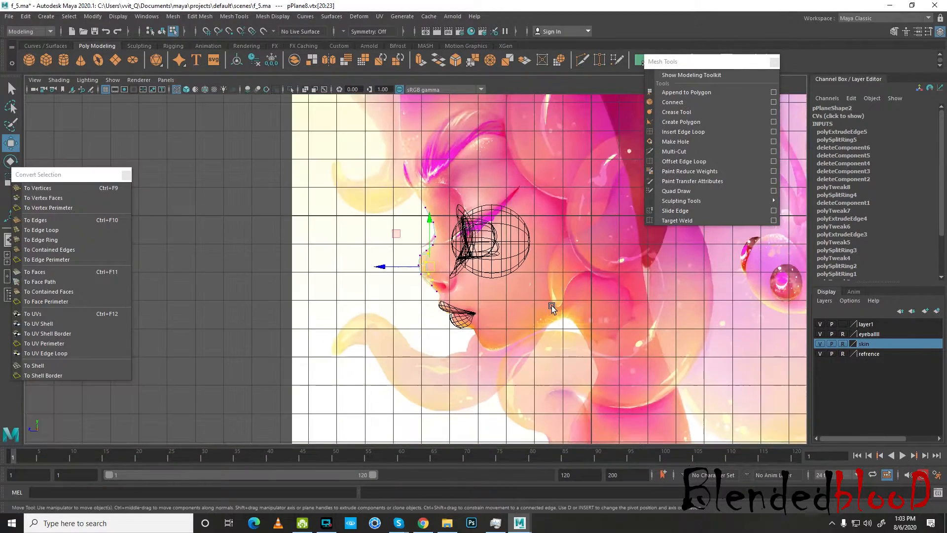
key(space)
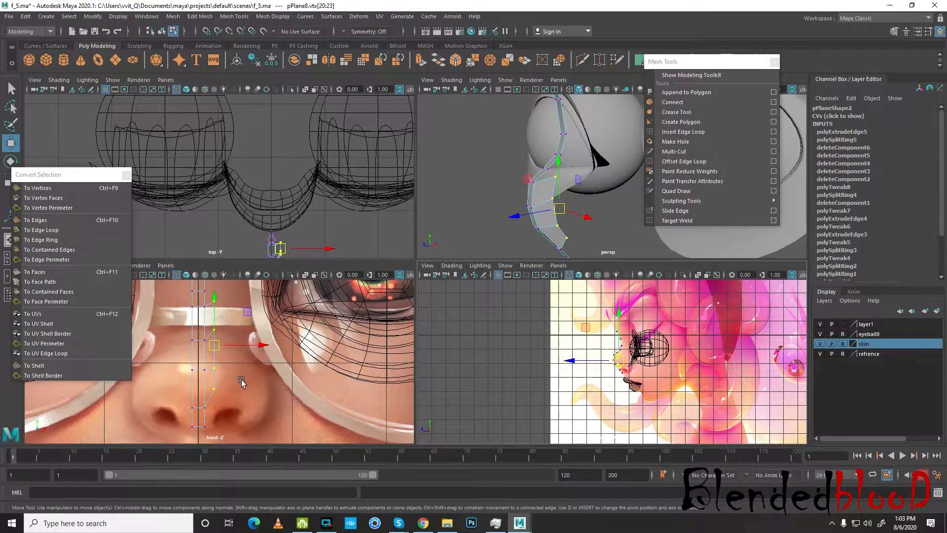
key(space)
key(space)
right_drag(539, 204, 570, 189)
right_drag(542, 197, 570, 190)
alt+drag(533, 222, 579, 237)
right_drag(576, 191, 619, 164)
click(619, 162)
click(578, 215)
Undo the recent selection changes and the last vertex move on the nose mesh
key(space)
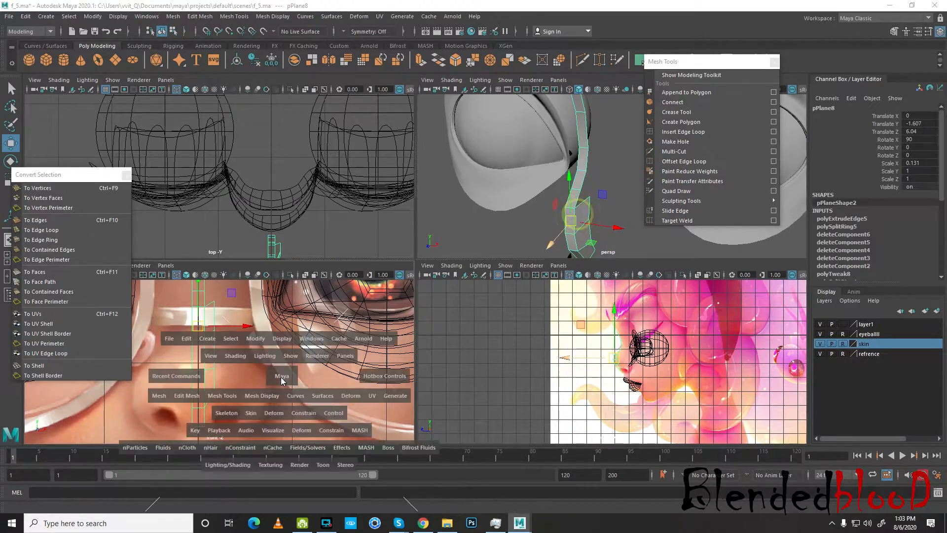
scroll(323, 357, down, 10)
scroll(436, 306, up, 8)
key(ctrl+z)
key(ctrl+z)
key(ctrl+z)
key(ctrl+z)
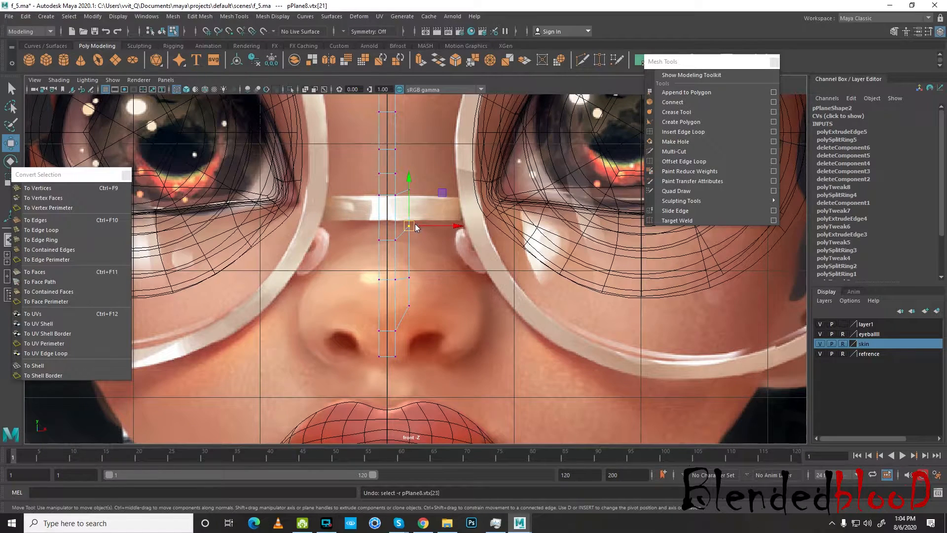
Delete all the extruded faces beside the nose strip, leaving only the central column
right_click(415, 224)
shift+right_click(406, 231)
shift+right_drag(403, 249, 408, 253)
drag(423, 168, 404, 321)
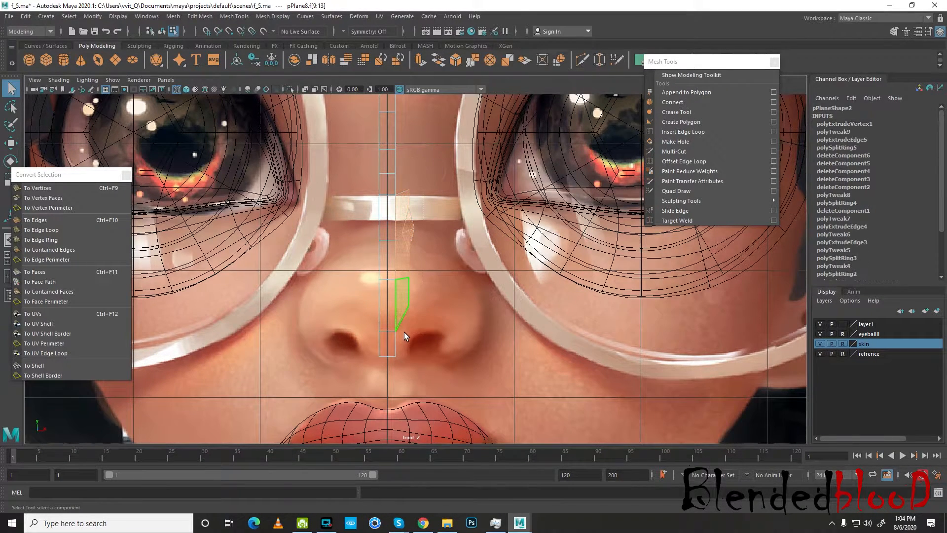
key(Delete)
Select the strip's vertices across the nose and check their position against the side profile
right_drag(393, 275, 343, 249)
drag(357, 269, 502, 309)
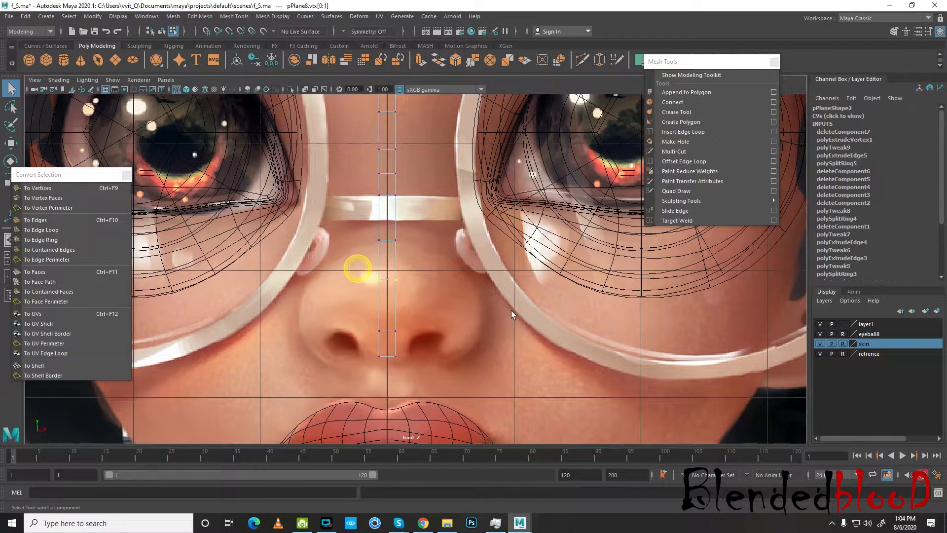
key(space)
scroll(623, 374, up, 5)
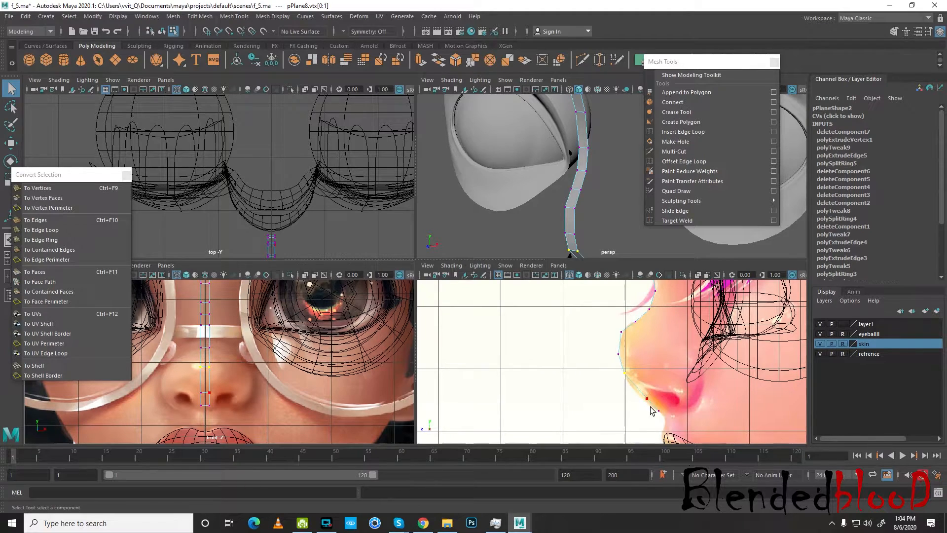
key(w)
scroll(213, 382, up, 4)
alt+middle_drag(228, 374, 258, 356)
Extrude the three side edges along the front and underside of the nose and pull them outward
right_click(222, 321)
alt+middle_drag(569, 225, 555, 206)
right_drag(561, 165, 561, 138)
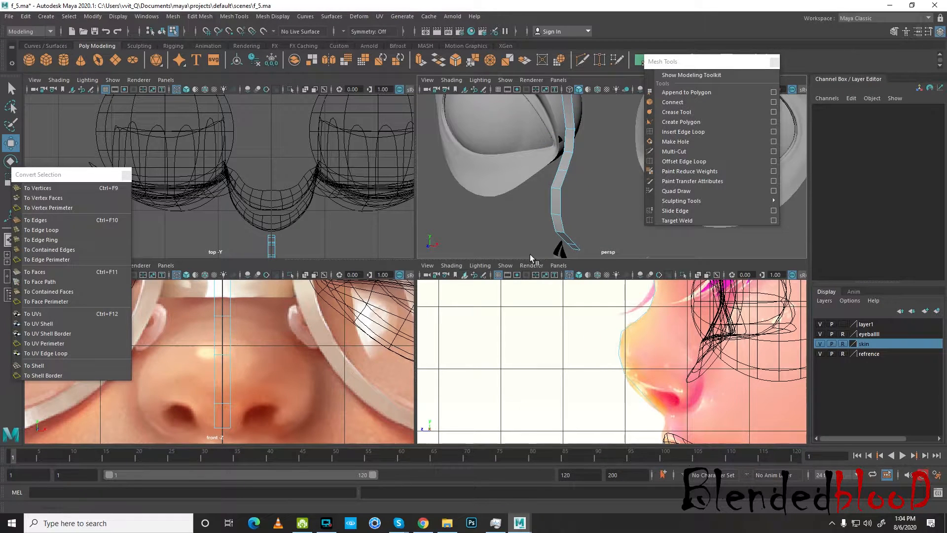
click(579, 246)
alt+drag(590, 241, 585, 205)
scroll(567, 201, up, 4)
shift+click(477, 198)
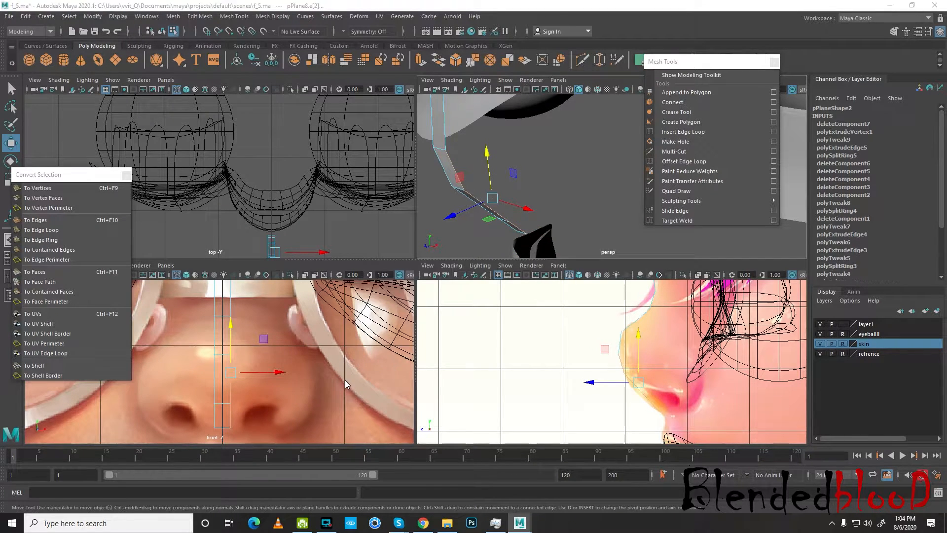
key(space)
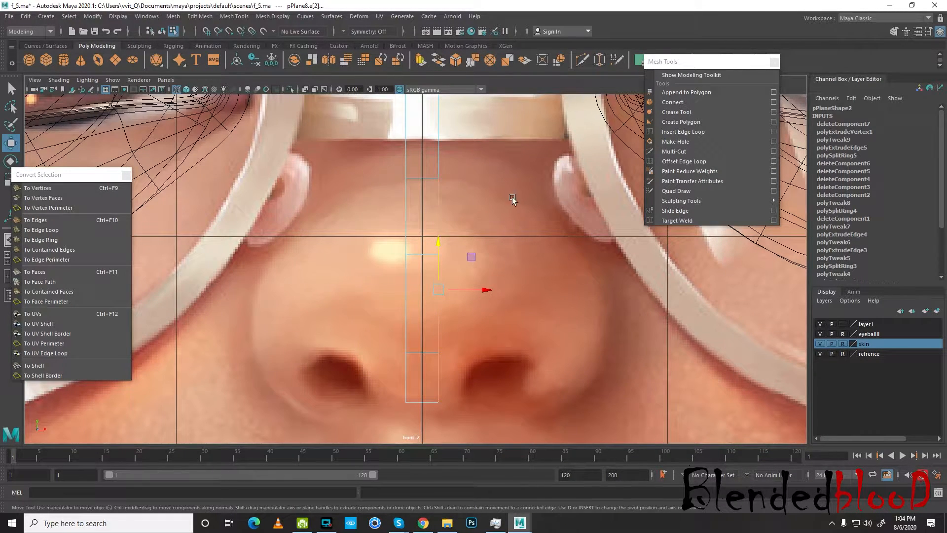
key(ctrl+e)
click(489, 291)
drag(489, 292, 509, 290)
Adjust the new column's outer vertices in the front view to curve around the nose tip
right_click(455, 212)
click(388, 221)
right_drag(460, 178, 416, 184)
mouse_move(460, 171)
mouse_down()
mouse_move(481, 197)
mouse_move(465, 167)
mouse_up()
mouse_move(461, 243)
mouse_down()
mouse_move(478, 268)
mouse_move(467, 236)
mouse_up()
drag(458, 344, 467, 321)
drag(455, 393, 500, 393)
Select the new column's outer edges and move them back into the nose in the side view
right_drag(464, 213, 465, 198)
click(465, 198)
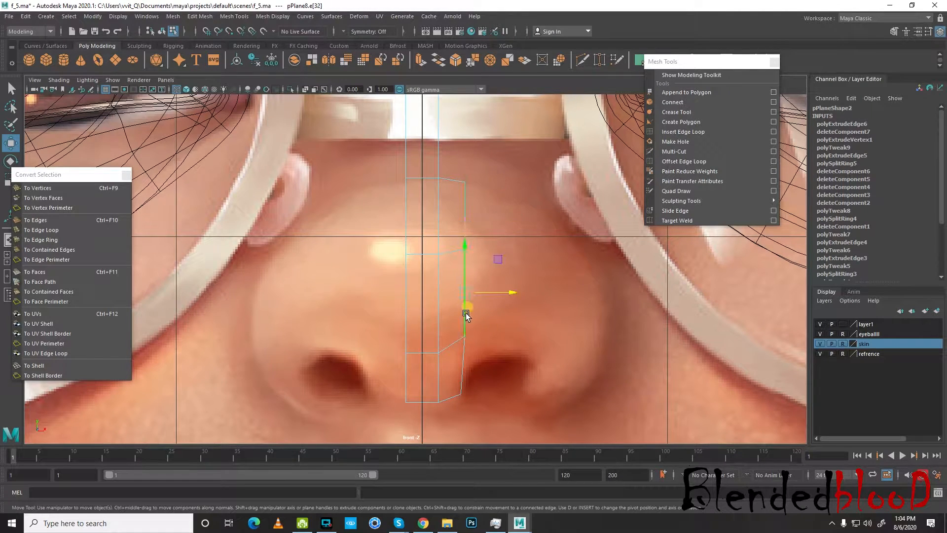
click(468, 351)
click(458, 217)
key(space)
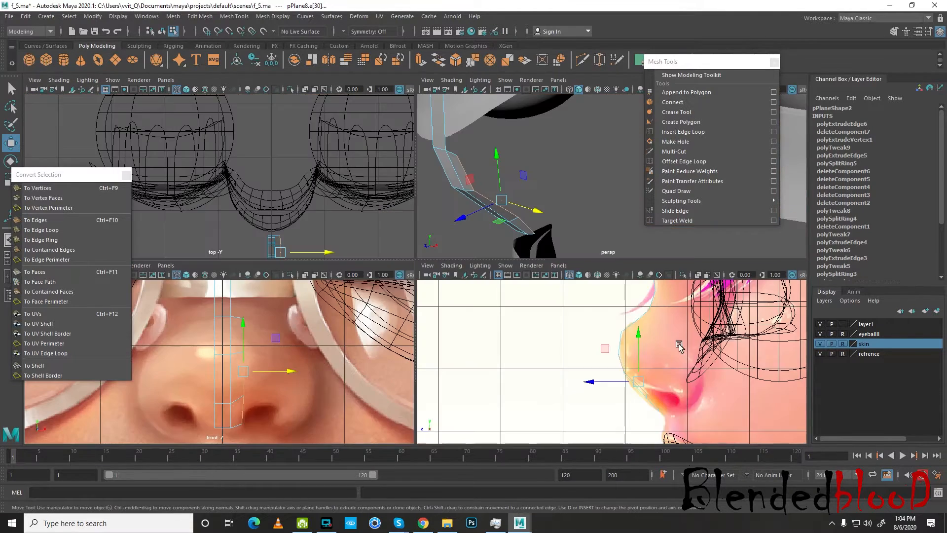
key(space)
drag(431, 310, 443, 309)
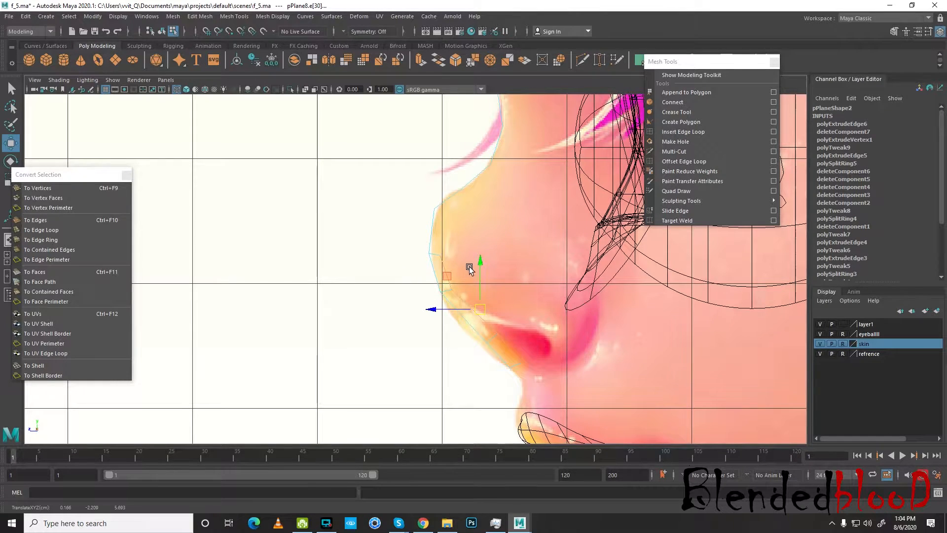
key(space)
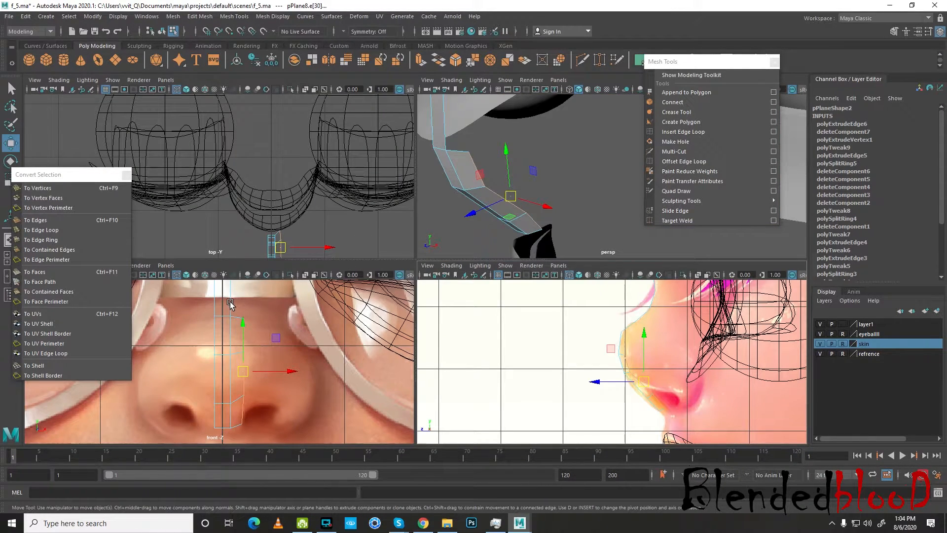
Extrude the side edge of the strip just above the new column, pull it outward, and move it slightly back into the nose
right_drag(232, 300, 234, 222)
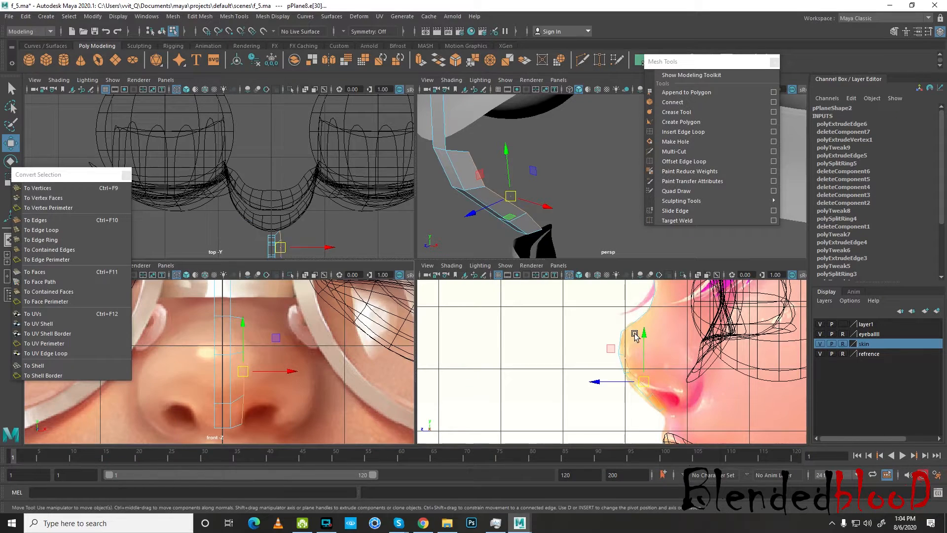
click(621, 337)
scroll(616, 341, up, 1)
alt+middle_drag(488, 162, 522, 213)
alt+drag(522, 214, 582, 193)
alt+middle_drag(281, 327, 286, 344)
click(420, 60)
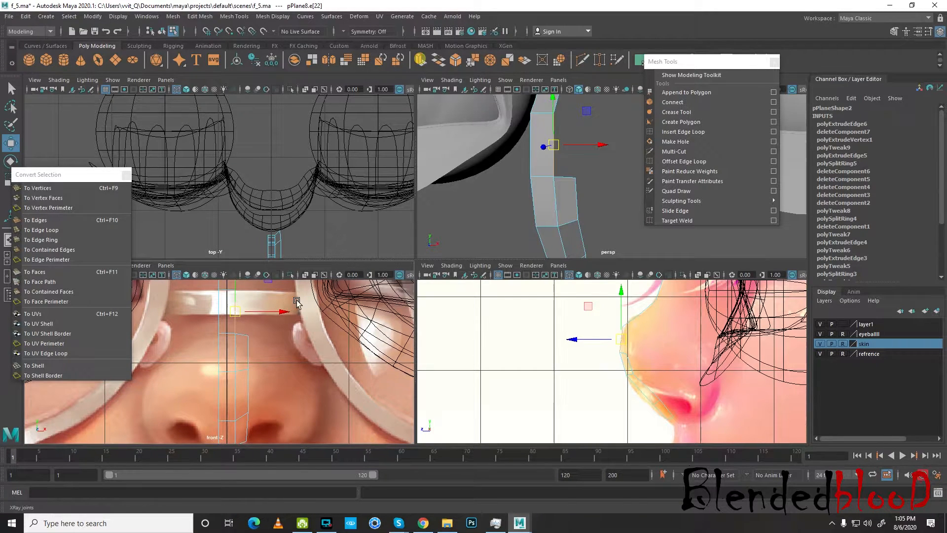
alt+middle_drag(272, 299, 268, 366)
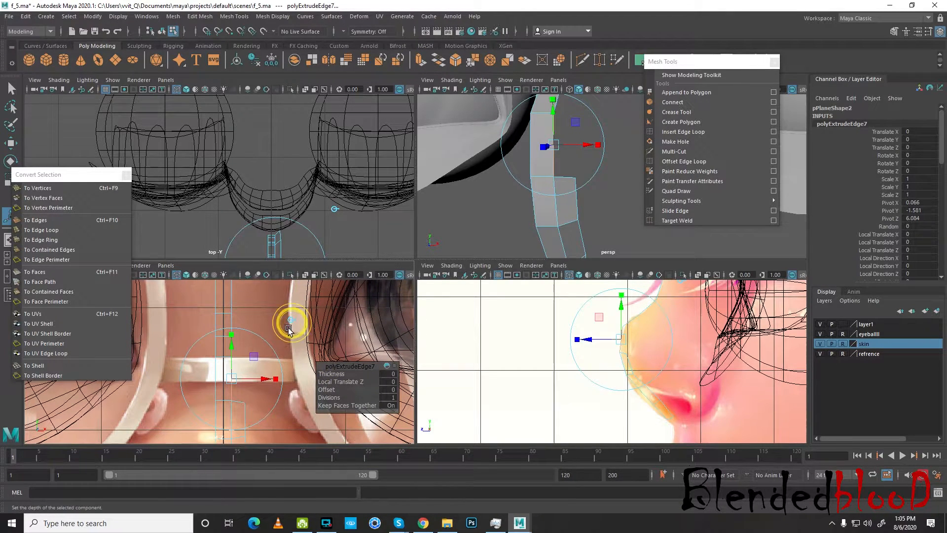
key(w)
scroll(264, 364, up, 3)
drag(289, 356, 308, 356)
drag(574, 339, 583, 339)
Target-weld the lower outer vertex of the extruded face to the top outer vertex of the column below
alt+drag(610, 191, 568, 190)
right_drag(534, 164, 474, 165)
click(695, 221)
drag(535, 186, 533, 190)
key(w)
Move the column's upper outer vertices back into the nose in the side view to round its surface
key(space)
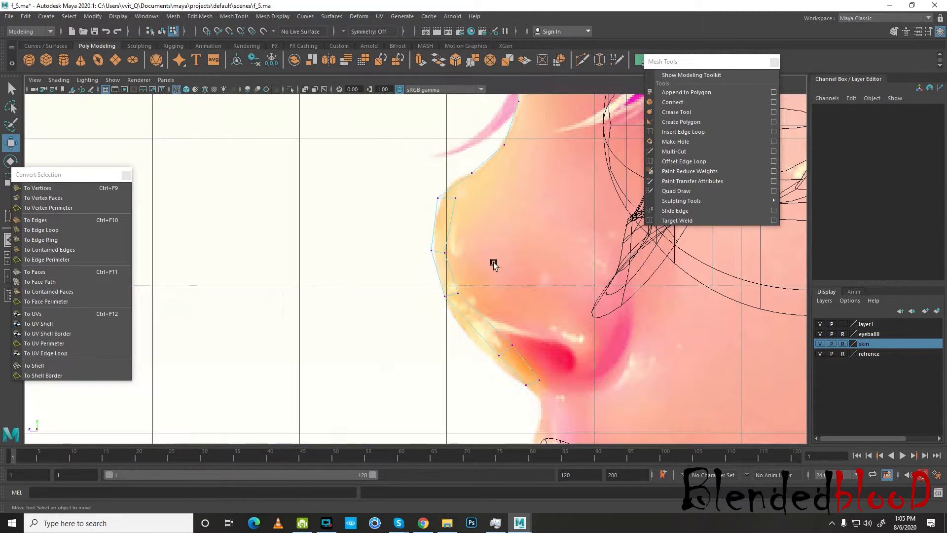
click(450, 195)
drag(457, 199, 471, 196)
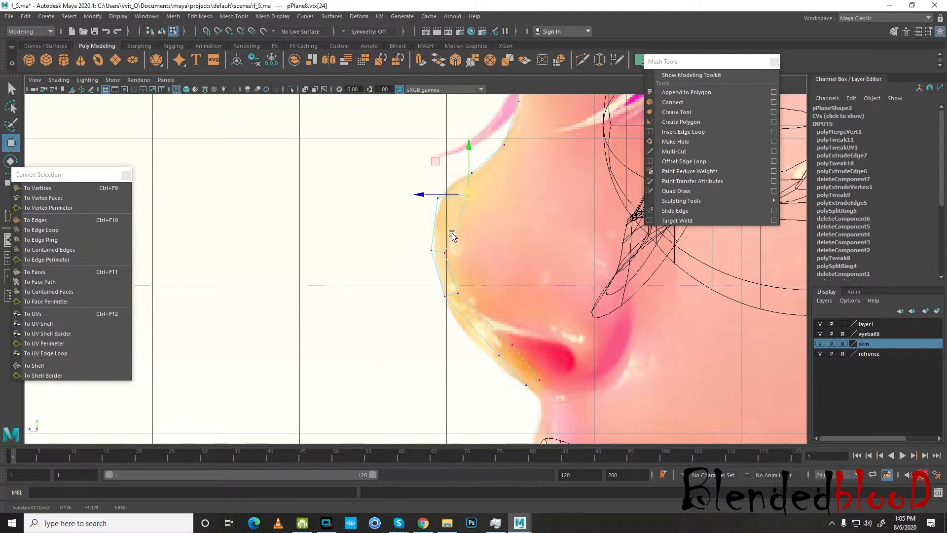
click(446, 254)
drag(446, 254, 460, 249)
click(458, 294)
drag(461, 296, 470, 295)
click(512, 344)
Adjust the heights of the column's upper outer vertices in the front view to slope its top edges downward
right_click(469, 207)
right_drag(469, 207, 469, 179)
click(467, 218)
shift+click(465, 276)
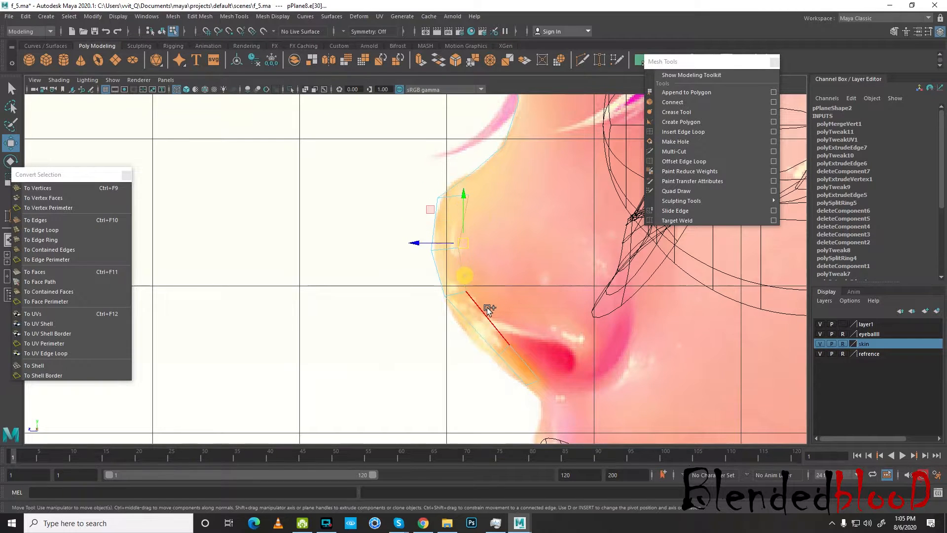
shift+click(489, 312)
key(space)
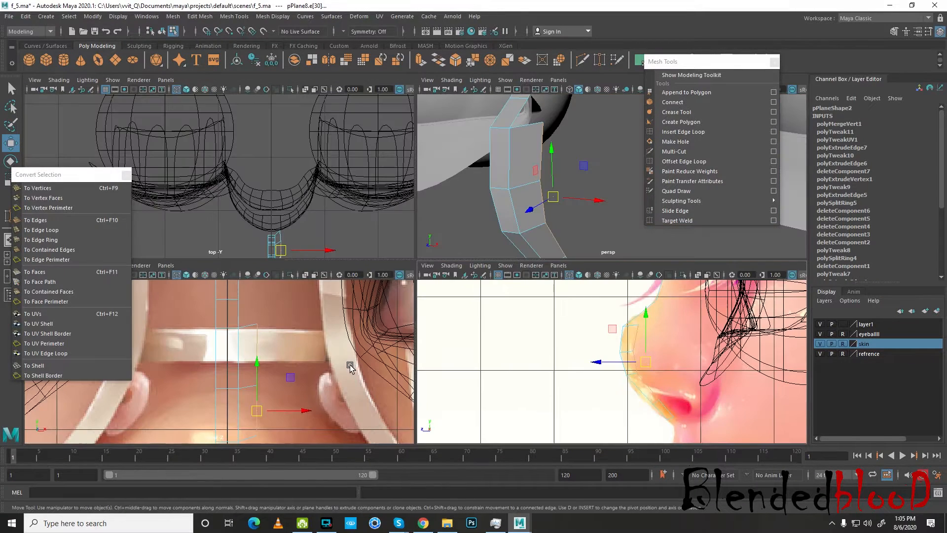
key(space)
scroll(514, 268, down, 5)
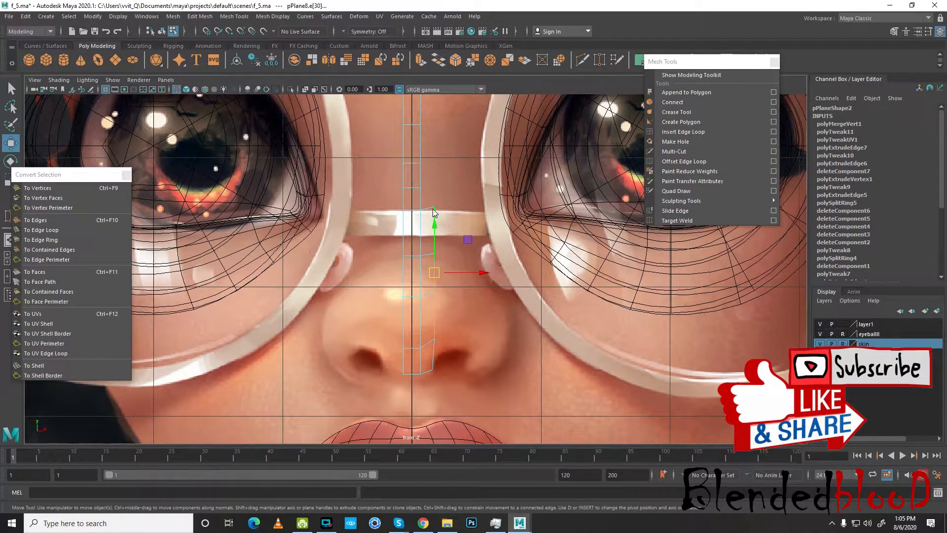
right_drag(434, 212, 433, 201)
mouse_move(431, 197)
mouse_down()
mouse_move(462, 280)
mouse_move(436, 207)
mouse_up()
mouse_move(431, 282)
mouse_down()
mouse_move(439, 297)
mouse_move(436, 282)
mouse_up()
drag(430, 210, 437, 222)
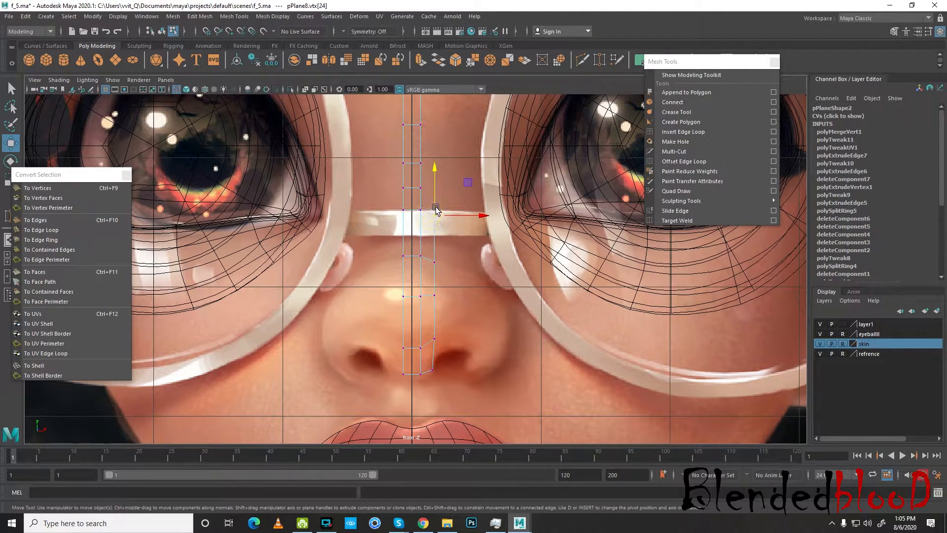
scroll(442, 261, up, 2)
Extrude the column's outer edges toward the nostril, scale them down vertically, and position them beside the nose tip
right_drag(434, 251, 434, 223)
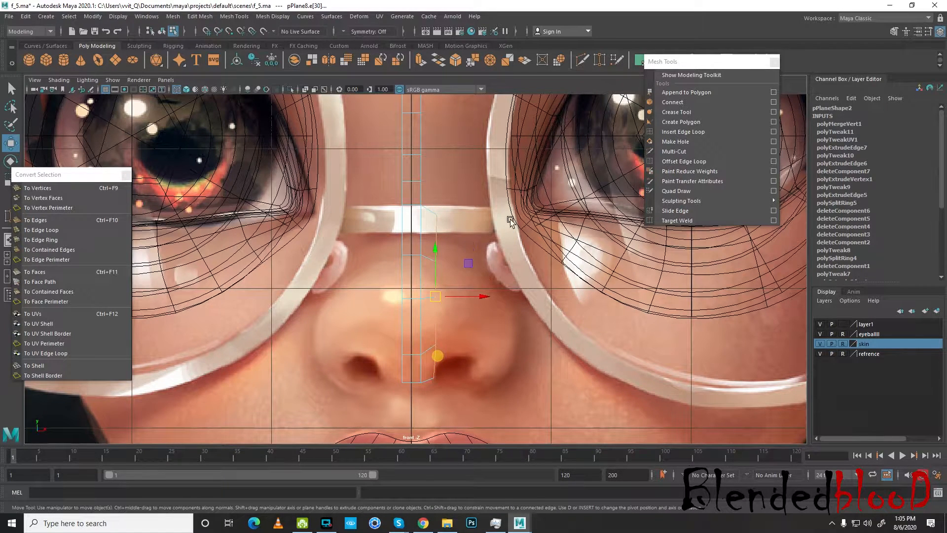
key(ctrl+e)
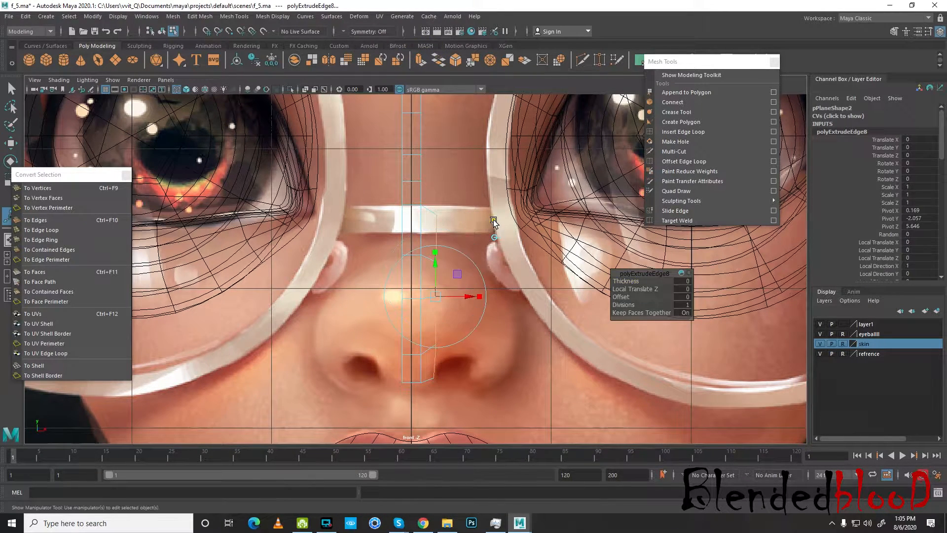
key(w)
drag(476, 297, 502, 296)
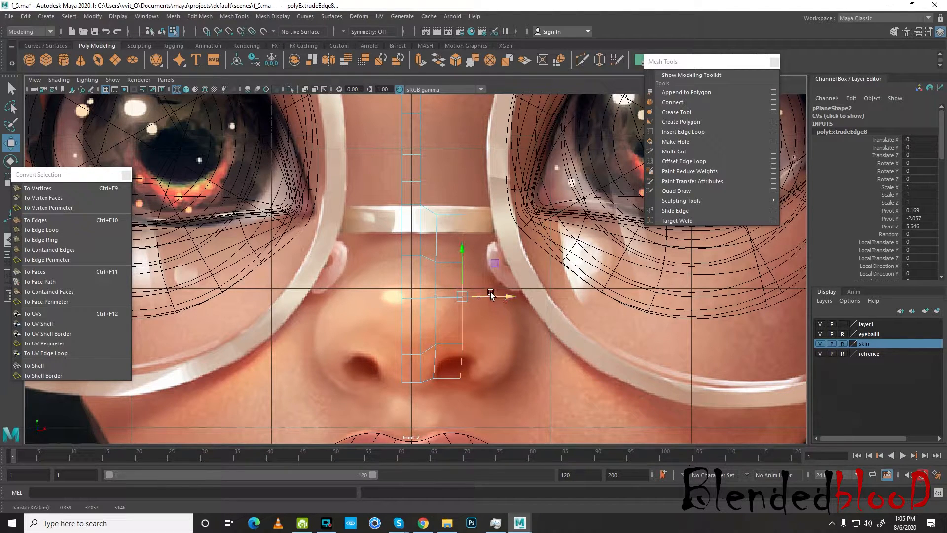
key(r)
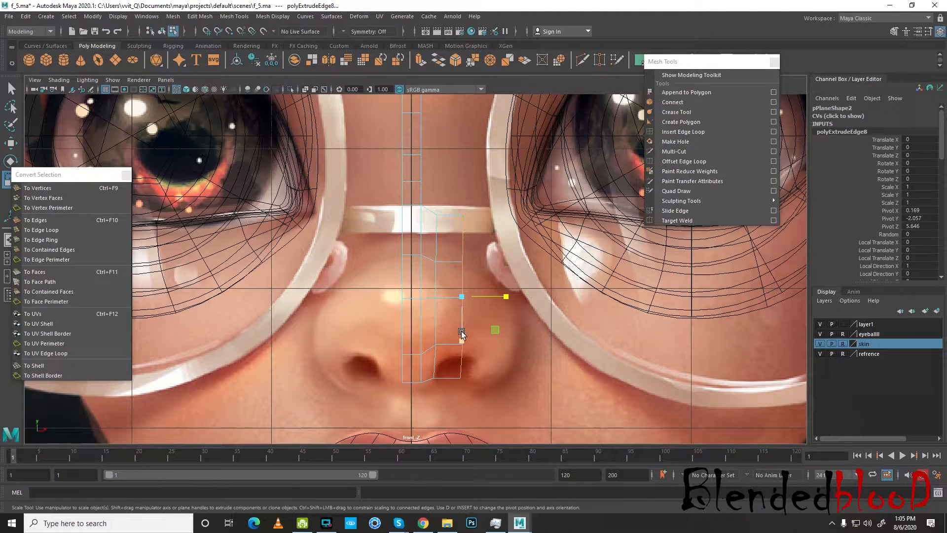
drag(462, 339, 459, 327)
key(w)
drag(461, 275, 488, 296)
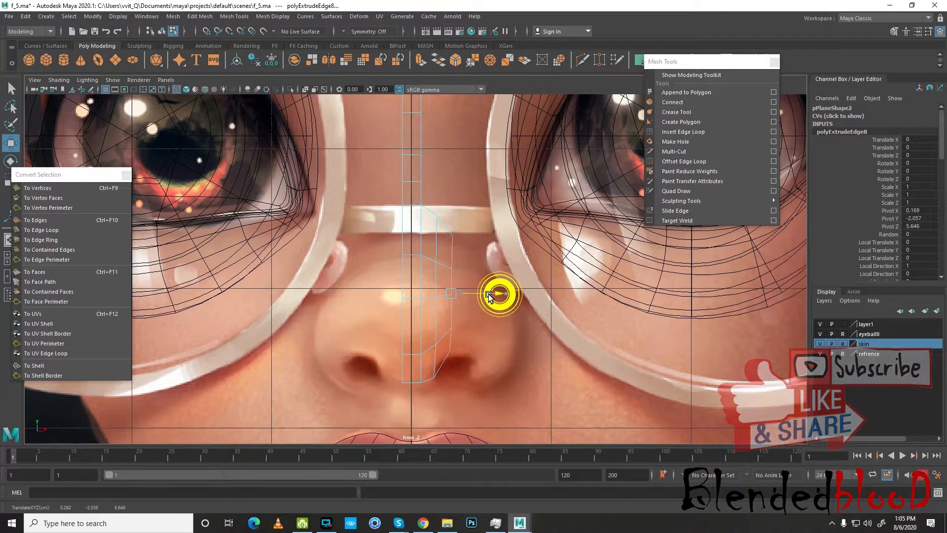
Move the newly extruded outer edges back into the nose in the side view
key(space)
mouse_move(630, 377)
mouse_down()
mouse_move(617, 377)
mouse_move(625, 376)
mouse_up()
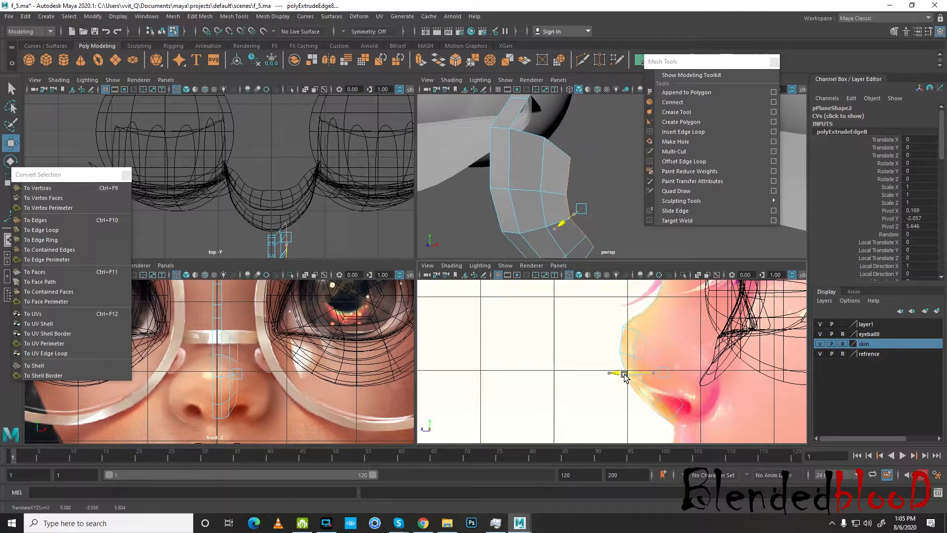
key(space)
key(space)
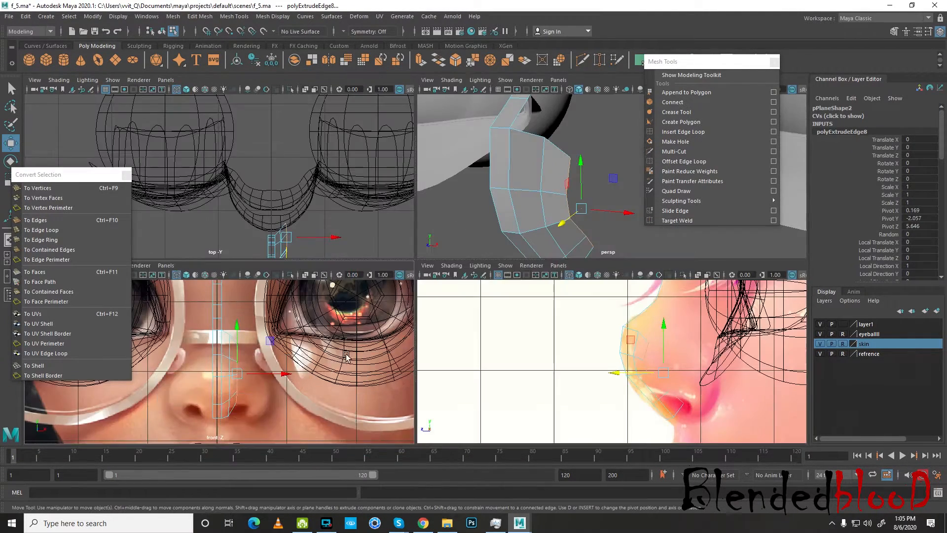
Delete the two top faces beside the central strip, above the nose tip
key(space)
scroll(439, 269, up, 1)
right_click(446, 238)
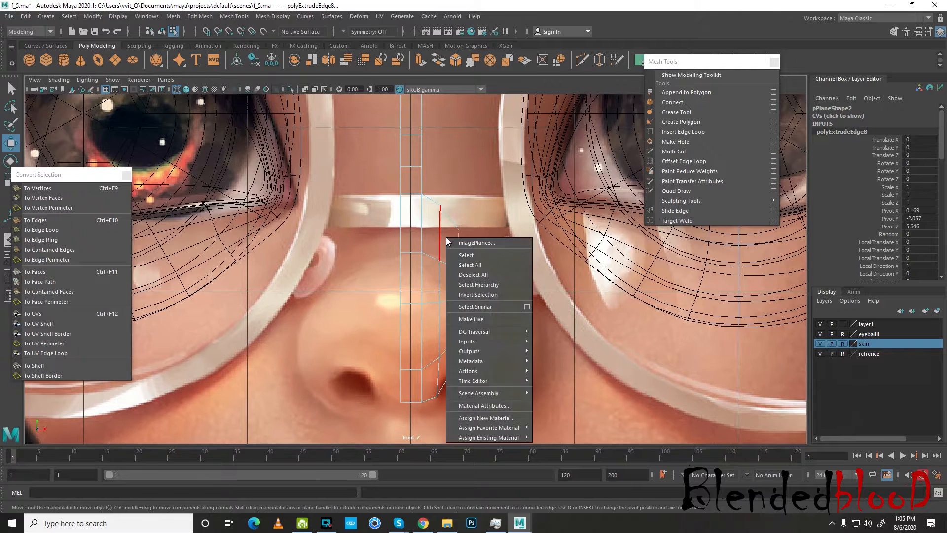
right_click(438, 230)
click(447, 237)
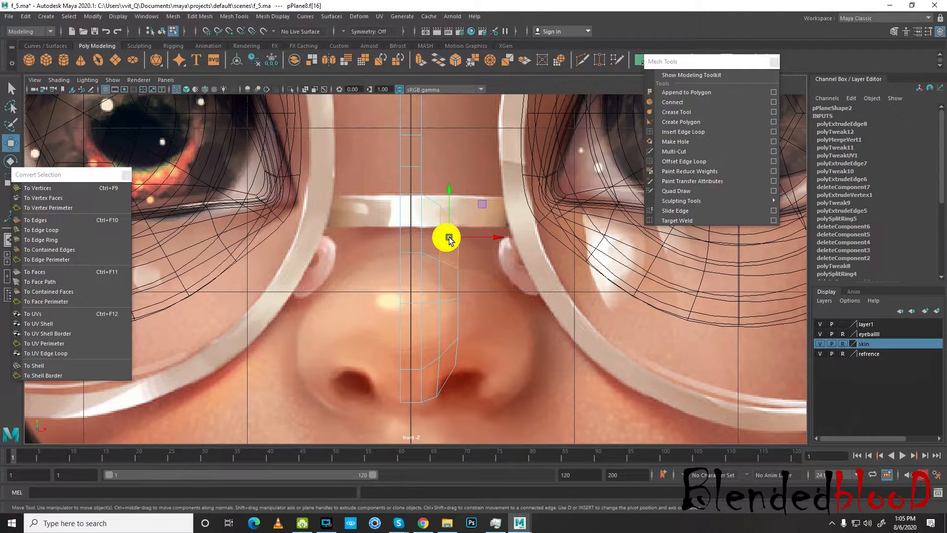
key(Delete)
click(435, 224)
key(Delete)
Reposition the inner column's top and lower vertices in the front view to round the nose tip's outline
right_drag(442, 248, 442, 223)
click(434, 253)
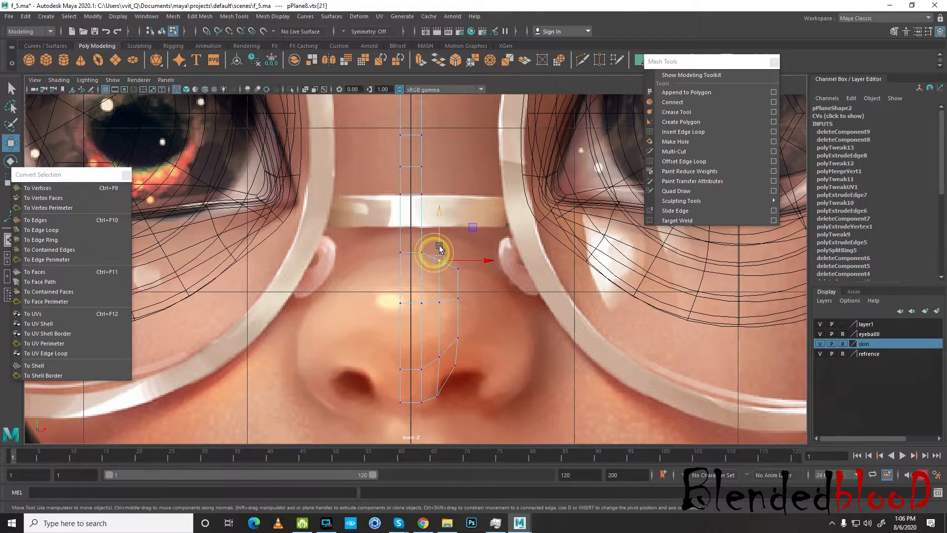
mouse_move(450, 359)
mouse_down()
mouse_move(461, 375)
mouse_move(444, 374)
mouse_move(442, 397)
mouse_move(453, 395)
mouse_move(439, 352)
mouse_up()
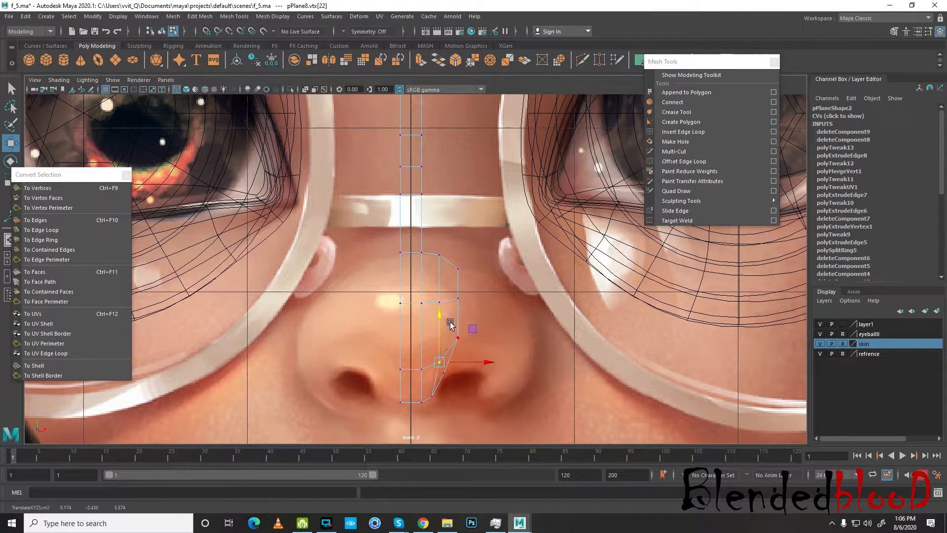
Shape the outer column's lower vertices in the side view to follow the nose profile near the nostril
right_drag(457, 276, 455, 233)
click(460, 326)
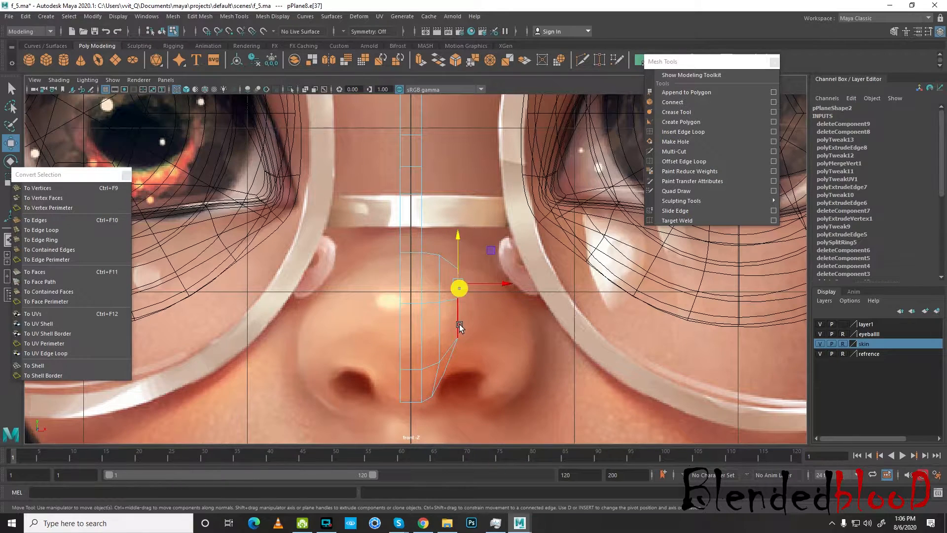
key(space)
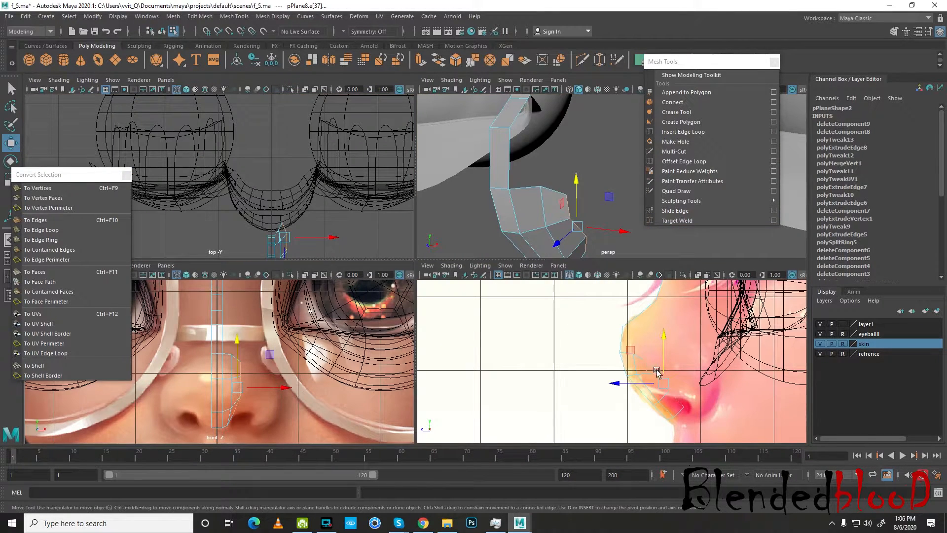
key(space)
right_drag(490, 277, 434, 264)
click(480, 267)
click(490, 293)
drag(528, 328, 504, 328)
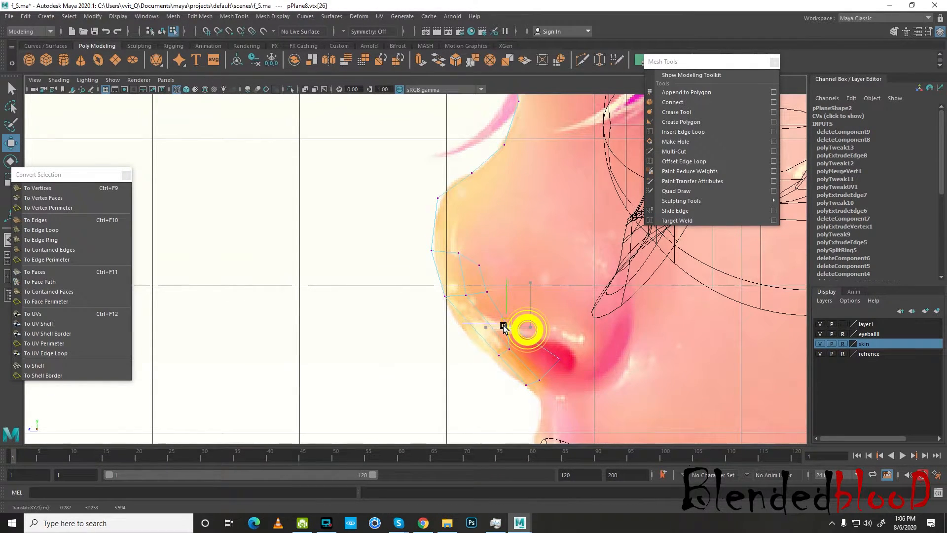
key(space)
key(space)
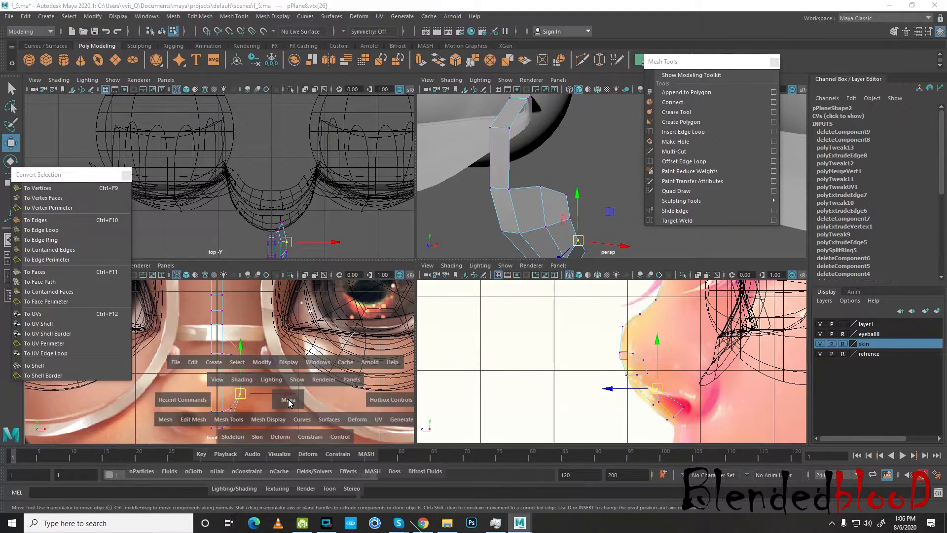
key(space)
click(672, 407)
mouse_move(672, 408)
mouse_down()
mouse_move(685, 405)
mouse_move(667, 398)
mouse_move(679, 405)
mouse_up()
scroll(275, 420, up, 2)
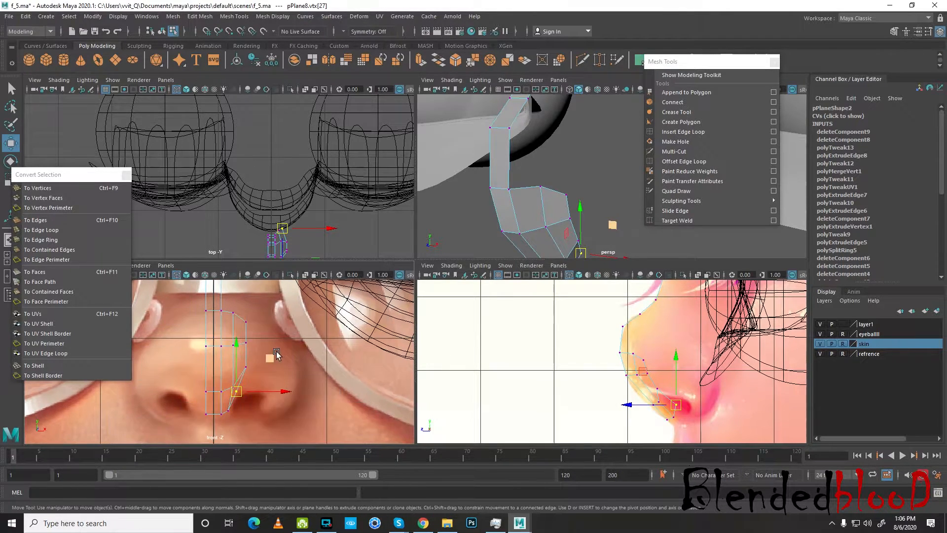
Extrude the outer column's side edges outward above the nostril and scale them down vertically
key(space)
right_click(470, 197)
right_click(473, 215)
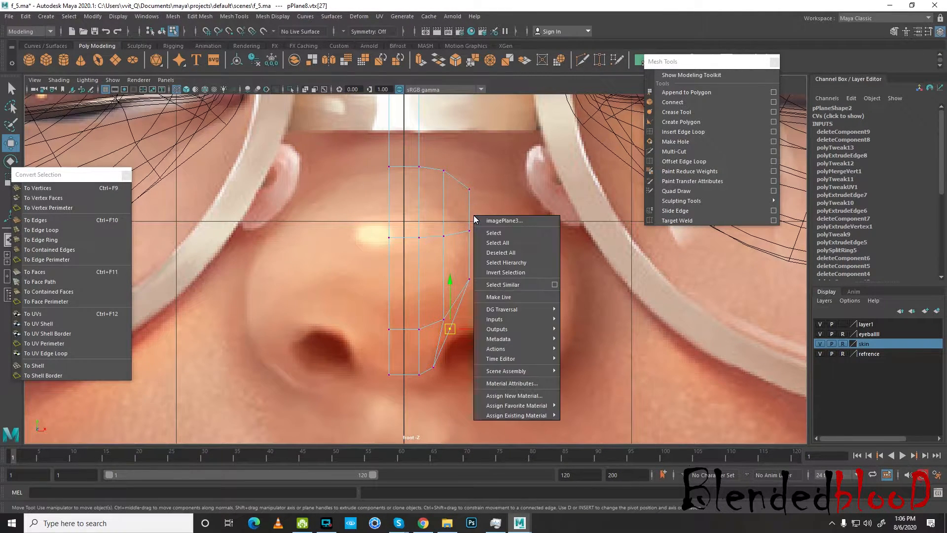
right_click(469, 201)
click(471, 178)
click(475, 207)
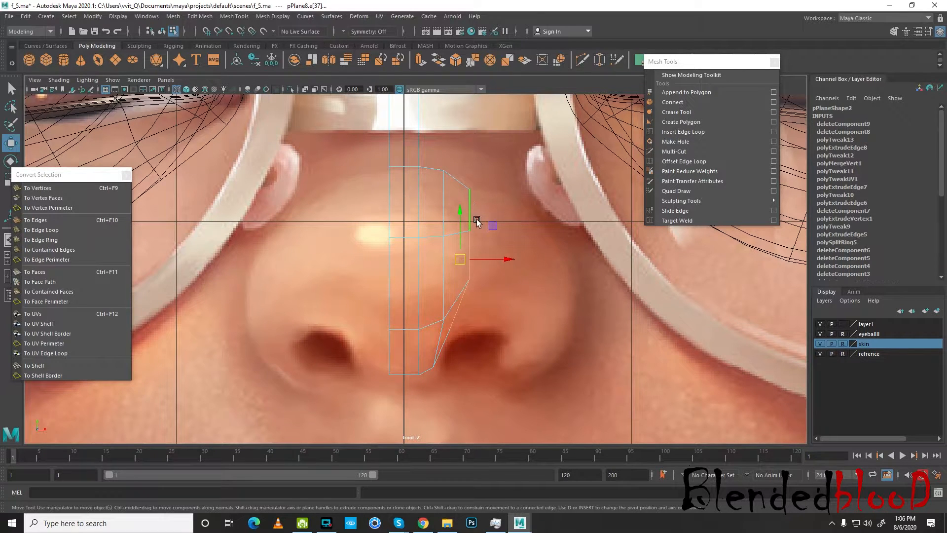
click(420, 60)
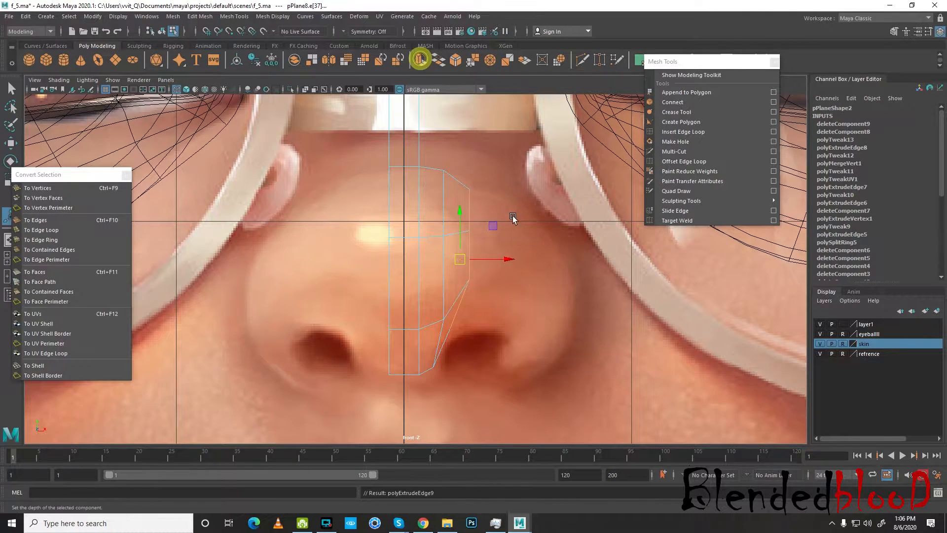
key(w)
drag(503, 259, 555, 259)
key(r)
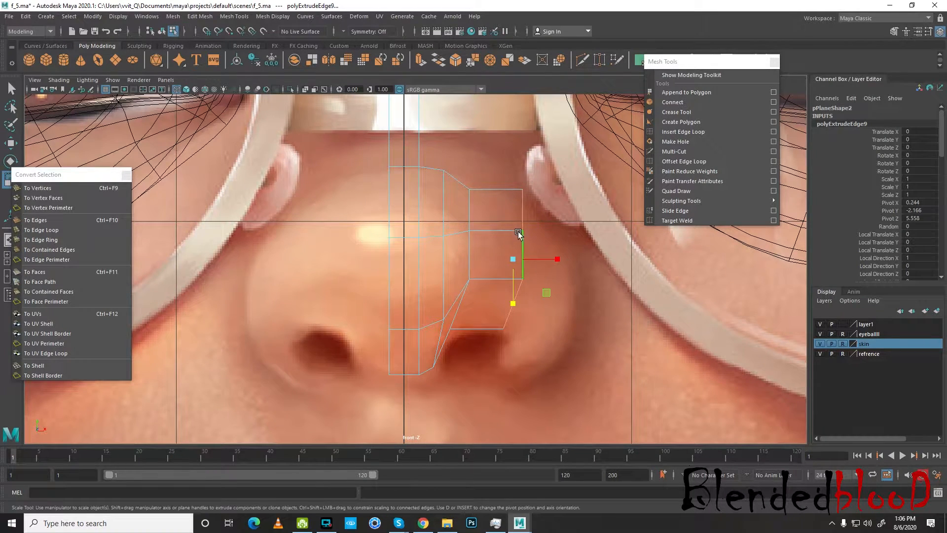
drag(514, 297, 512, 296)
key(w)
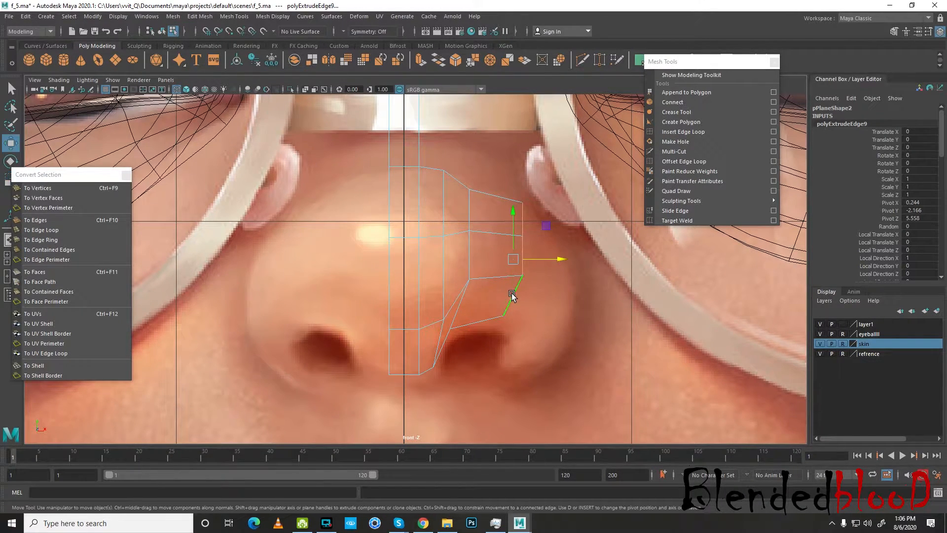
drag(511, 262, 512, 276)
Push the new edges above the nostril farther back along the nose in the side view
key(space)
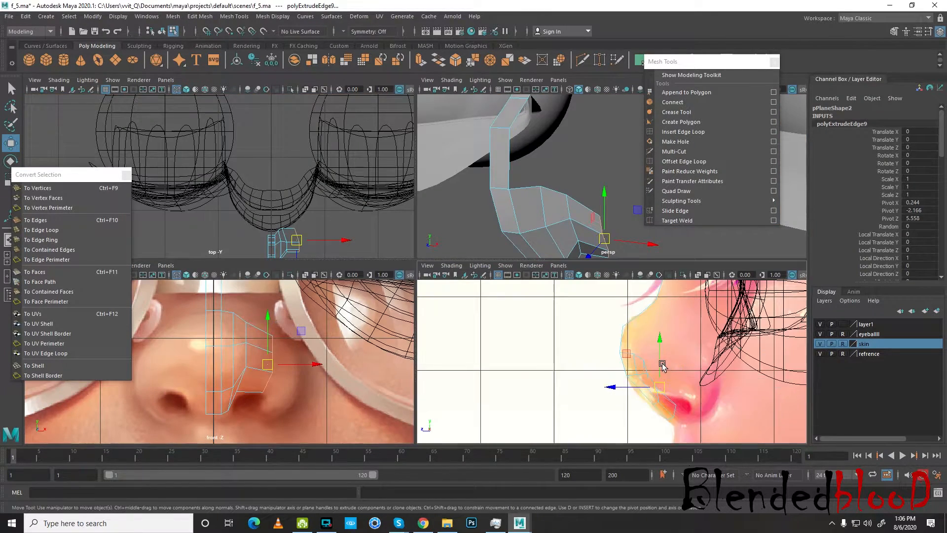
key(space)
drag(467, 323, 500, 320)
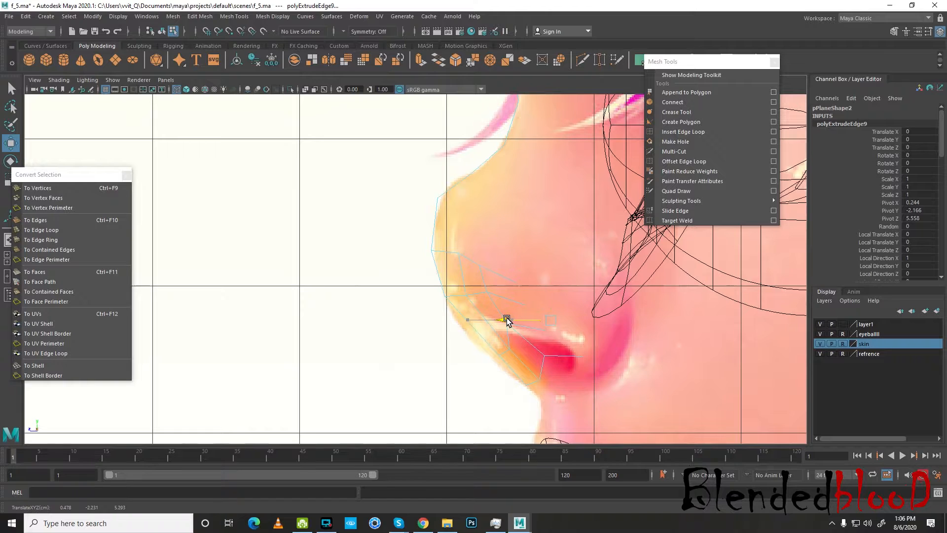
key(space)
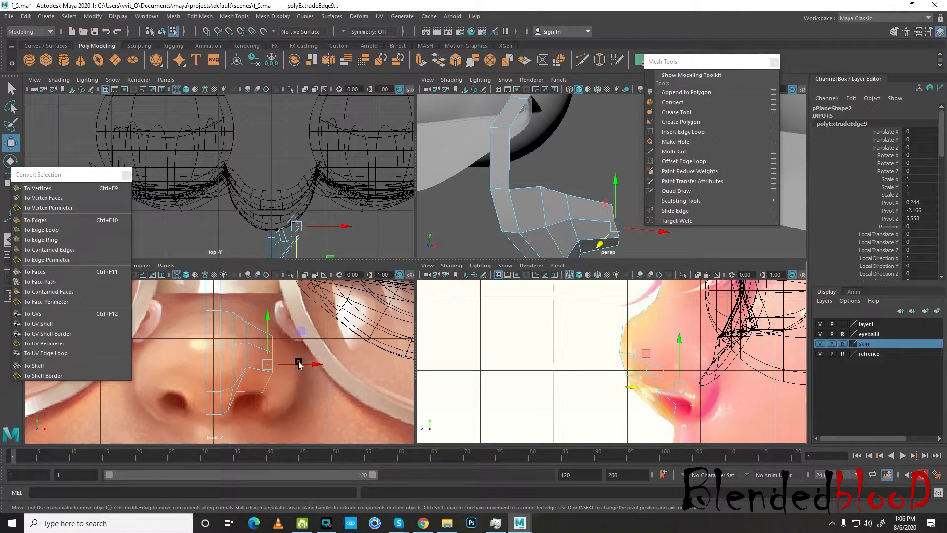
Reposition the extruded edges above the nostril in the front view and scale them up vertically
drag(269, 329, 283, 364)
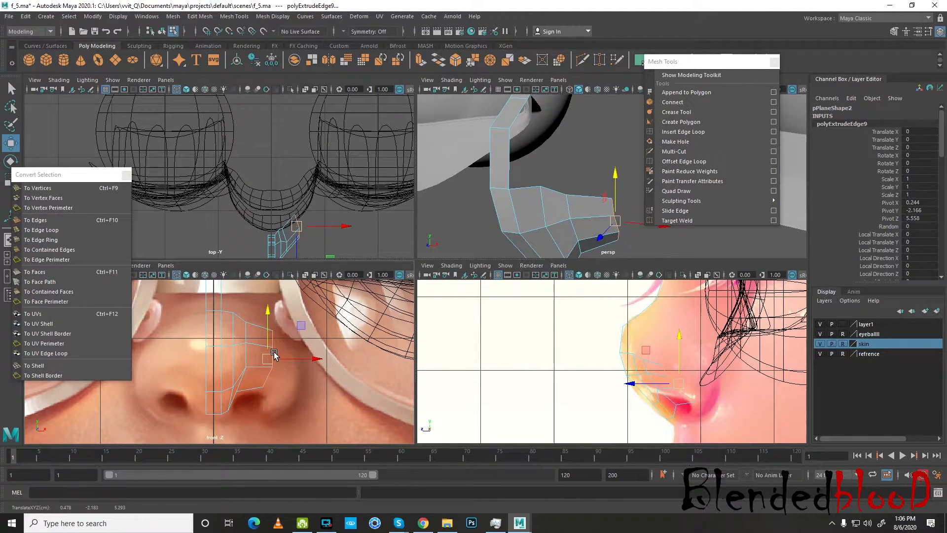
key(space)
key(r)
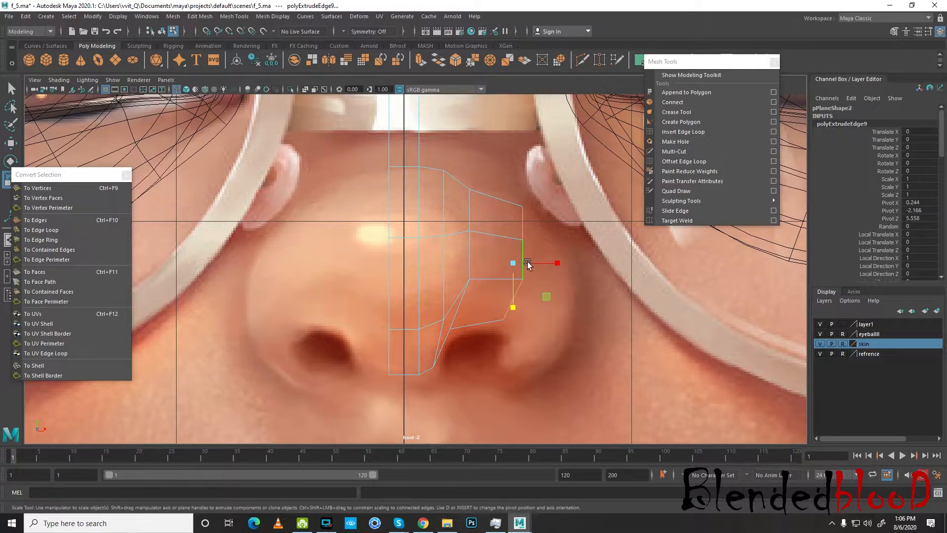
click(513, 305)
key(w)
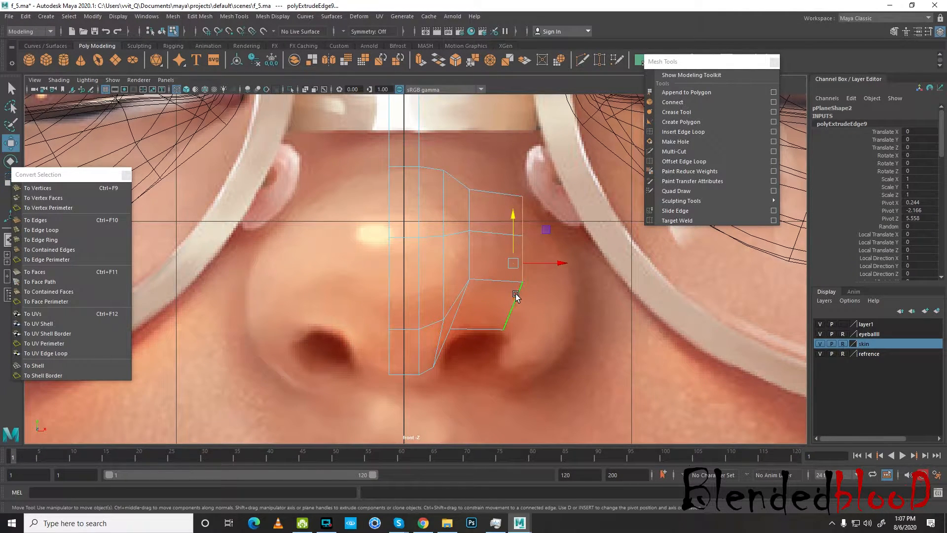
drag(513, 267, 524, 273)
Move the outer border vertices one by one in the front view to curve the column above the nostril
right_drag(517, 199, 496, 198)
click(515, 201)
drag(514, 201, 514, 202)
drag(512, 222, 529, 247)
drag(522, 239, 518, 239)
drag(507, 197, 520, 214)
drag(515, 203, 510, 205)
drag(491, 323, 510, 340)
drag(502, 333, 502, 328)
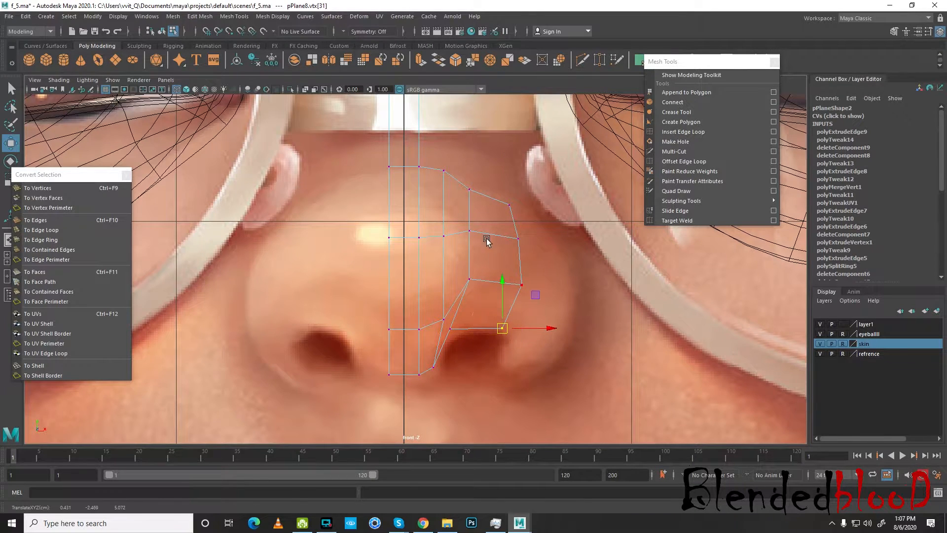
Examine the smoothed nose surface from several angles in the perspective view
alt+middle_drag(477, 182, 474, 226)
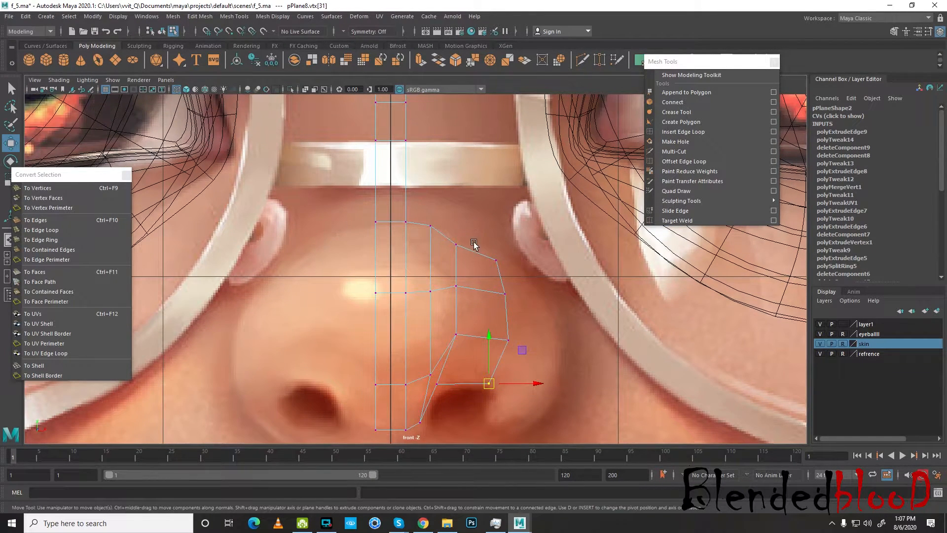
key(space)
key(space)
alt+drag(457, 282, 480, 250)
key(3)
alt+right_drag(466, 248, 419, 275)
mouse_move(418, 275)
alt+mouse_down()
mouse_move(451, 269)
mouse_move(423, 266)
alt+mouse_up()
key(1)
Extrude the column's outer border edges outward toward the nostril wing in the front view
right_drag(451, 251, 451, 224)
click(460, 250)
shift+click(468, 273)
shift+click(472, 325)
key(space)
key(space)
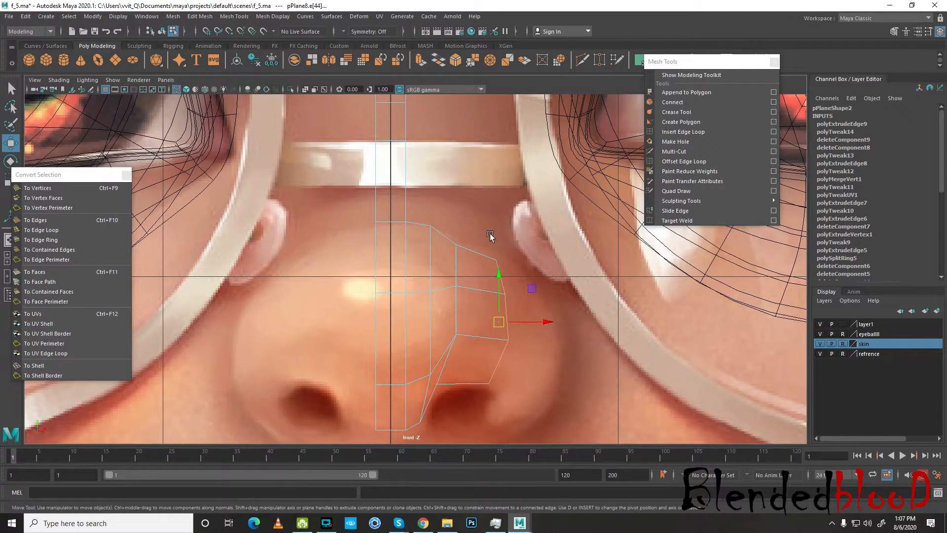
key(ctrl+e)
click(563, 219)
drag(499, 321, 536, 333)
Rotate and position the new wing edges in the front view and push them back along the side profile
key(e)
drag(587, 317, 537, 427)
key(w)
drag(534, 334, 525, 343)
key(e)
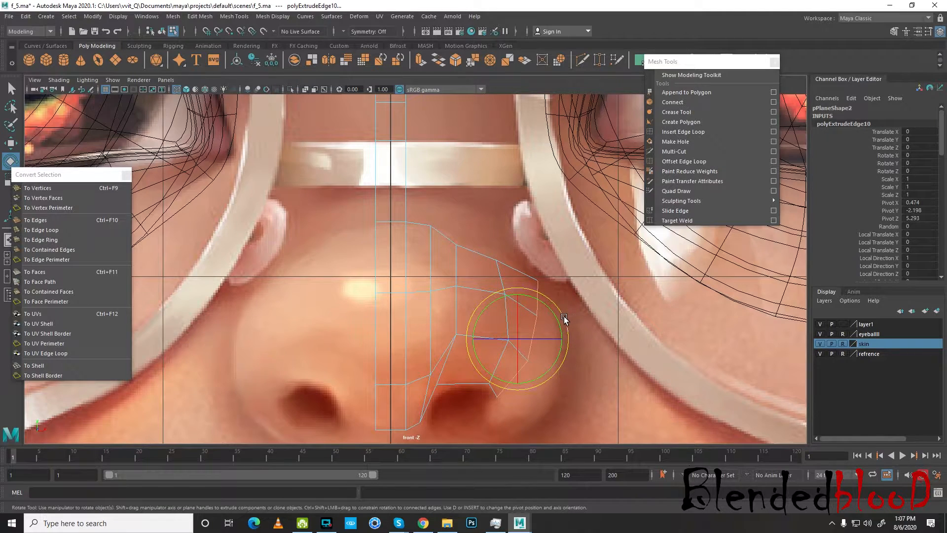
drag(567, 418, 567, 393)
key(w)
drag(517, 337, 524, 342)
key(space)
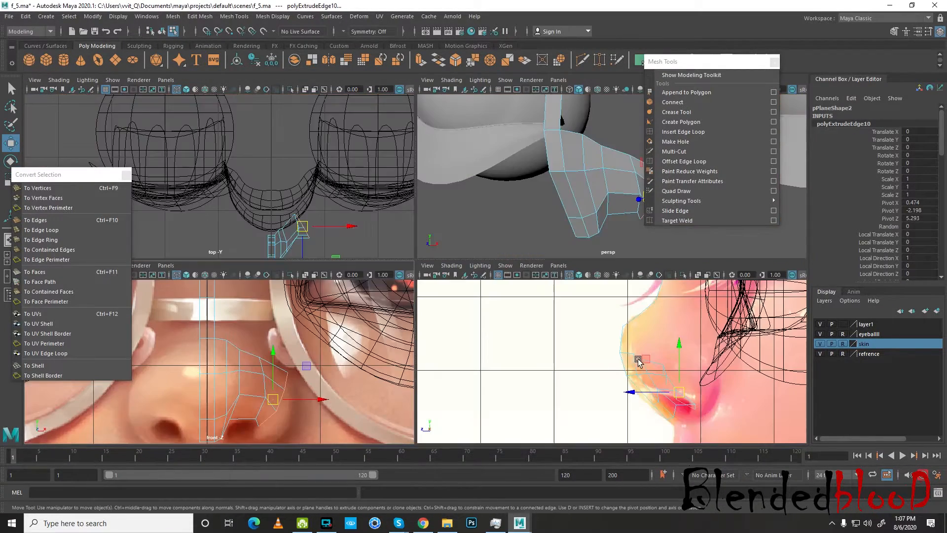
drag(630, 393, 651, 393)
Shape the new column's vertices in the side view to follow the nostril wing's contour
scroll(711, 365, up, 3)
alt+middle_drag(702, 359, 619, 364)
scroll(594, 330, up, 3)
right_click(591, 340)
right_drag(590, 340, 541, 250)
drag(638, 334, 668, 410)
drag(703, 378, 684, 396)
drag(681, 344, 657, 332)
click(670, 359)
click(658, 347)
click(591, 350)
drag(591, 351, 590, 346)
alt+middle_drag(528, 374, 578, 365)
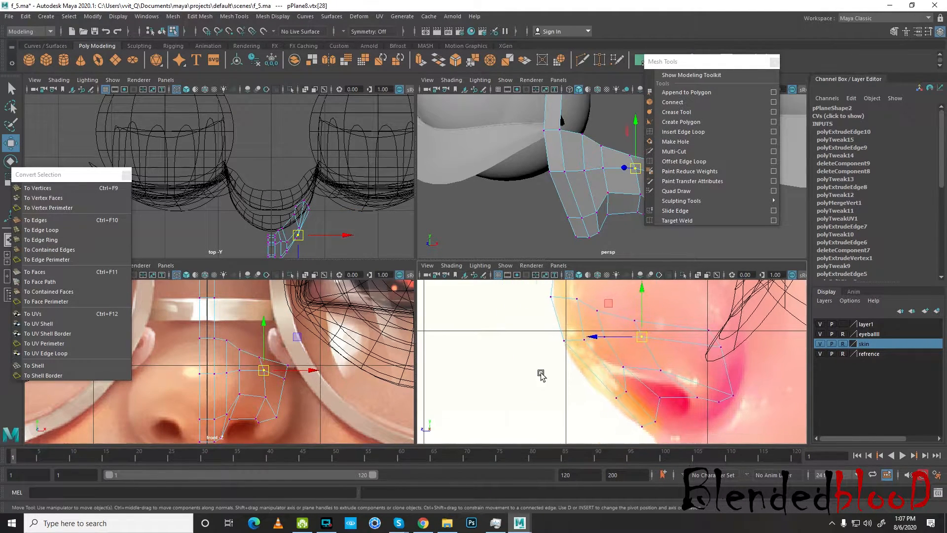
Adjust the outer and upper nose vertices in the front view to even out the wing's curve
scroll(295, 388, up, 1)
drag(325, 354, 338, 348)
drag(299, 389, 272, 391)
click(270, 377)
click(275, 353)
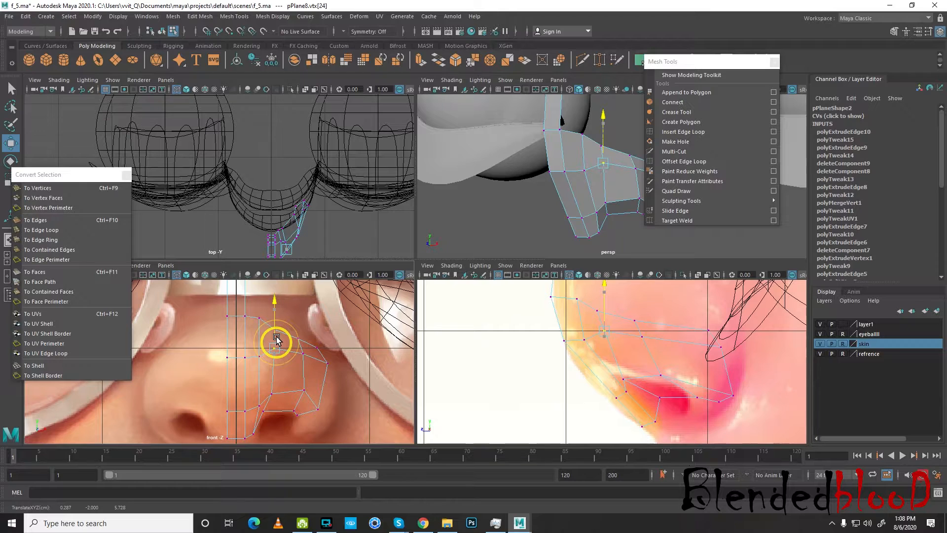
click(300, 330)
drag(300, 328, 300, 322)
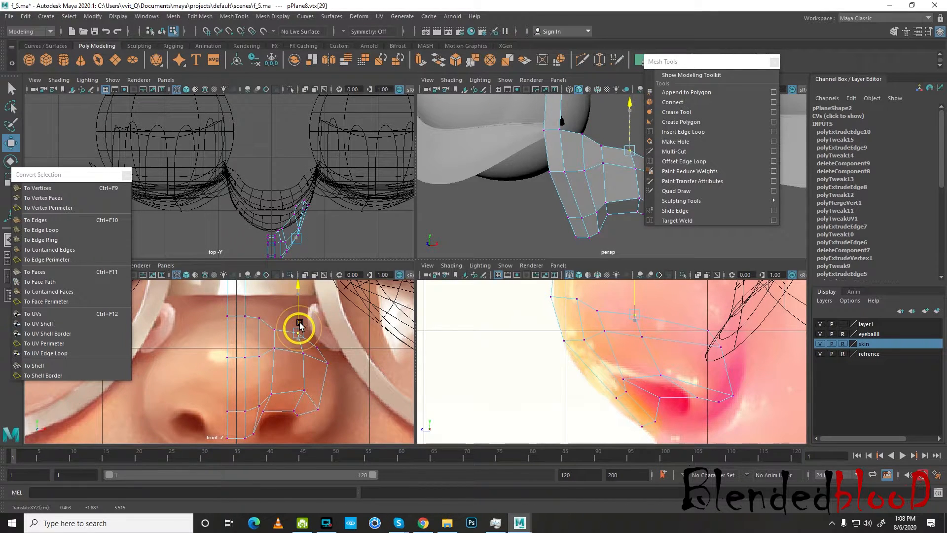
alt+middle_drag(343, 370, 307, 365)
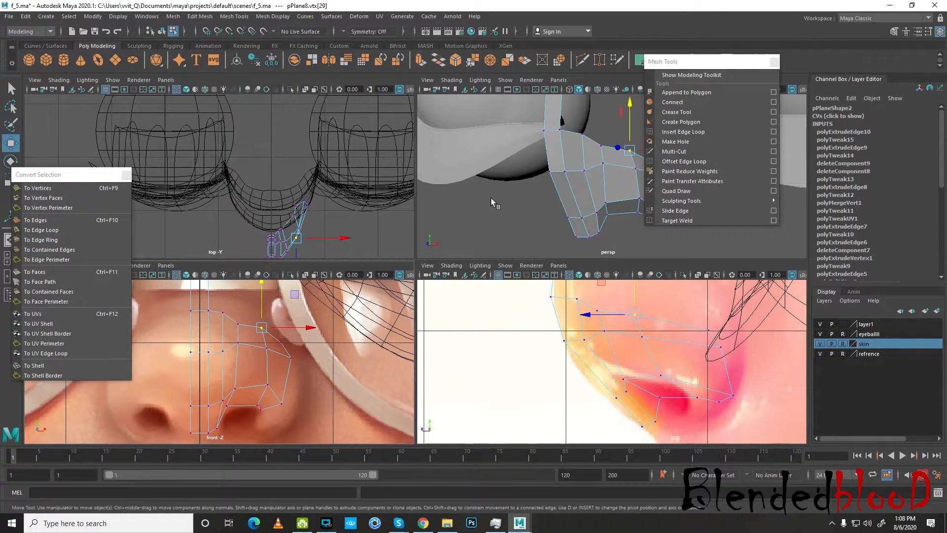
Extrude the wing's outer border edges outward and down around the nostril in the front view
key(space)
alt+drag(543, 188, 460, 280)
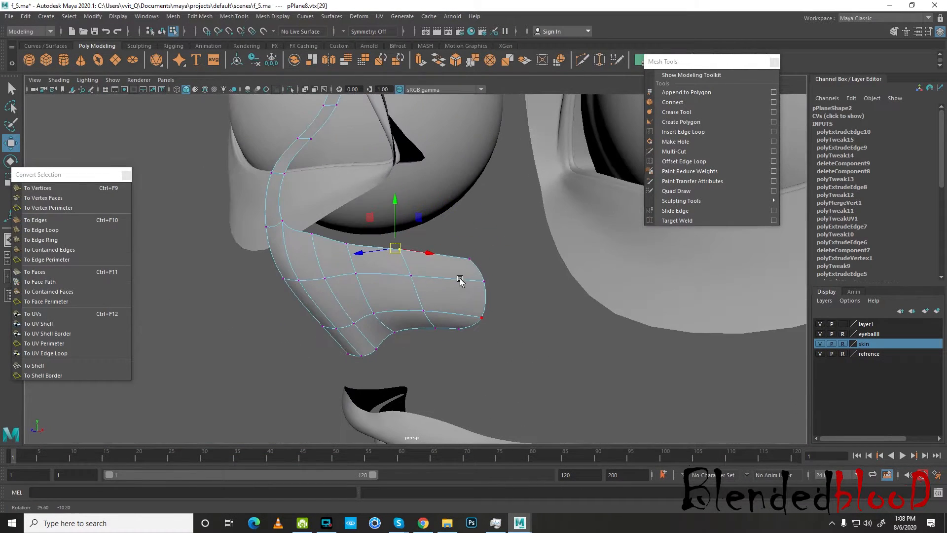
key(1)
right_drag(451, 275, 493, 238)
click(481, 269)
shift+click(487, 294)
shift+click(472, 330)
key(space)
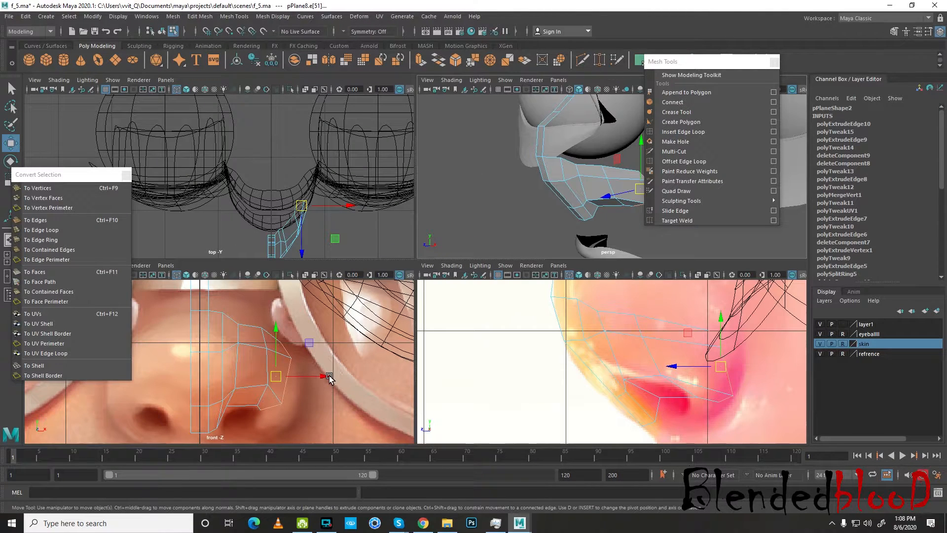
click(421, 60)
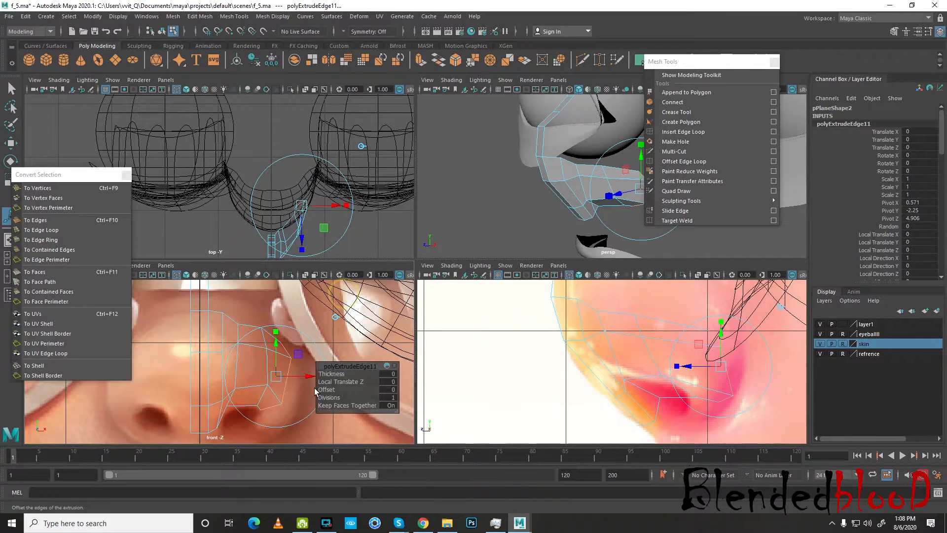
key(w)
drag(276, 376, 285, 396)
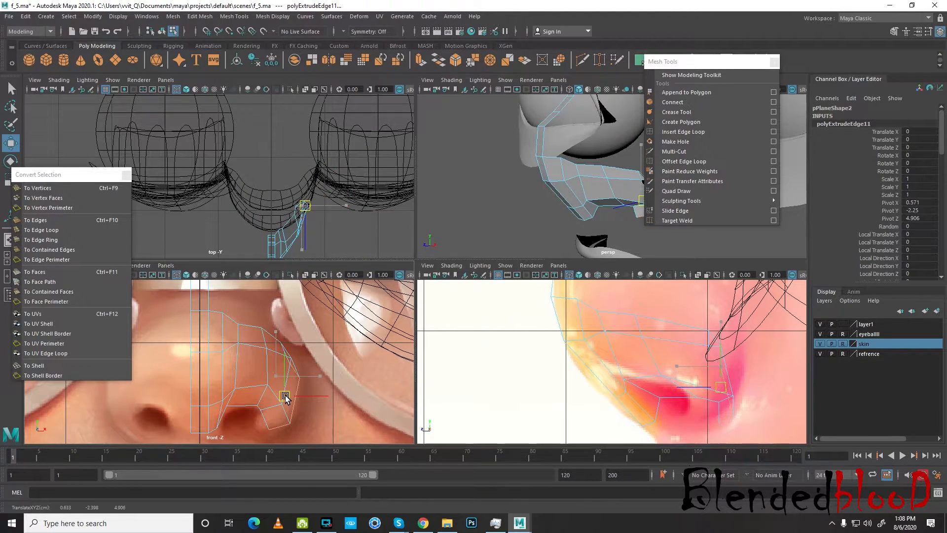
Push the newly extruded wing edges farther back in the side and perspective views
drag(689, 390, 703, 390)
key(space)
alt+drag(569, 285, 593, 339)
drag(473, 319, 481, 299)
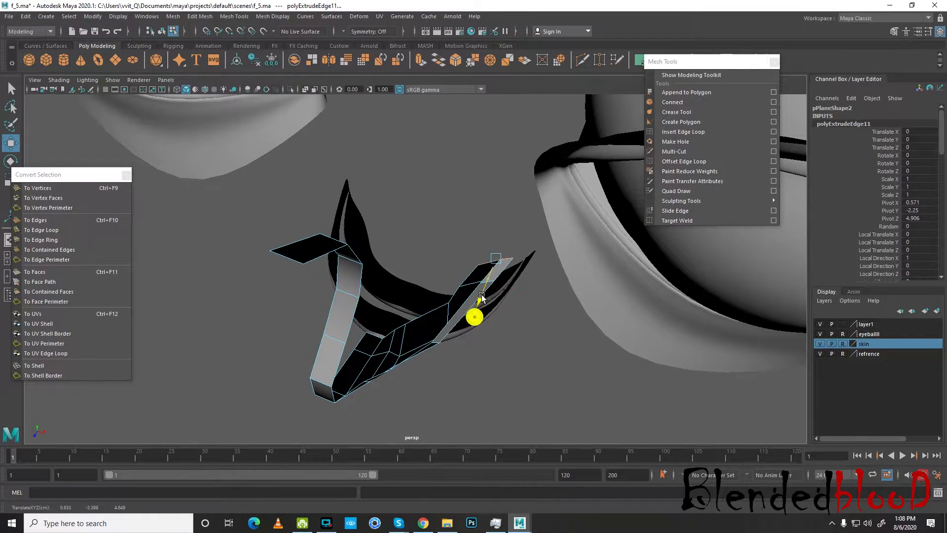
drag(536, 272, 448, 300)
Select the outer faces of the nostril wing and pull them outward to widen it
right_drag(450, 292, 447, 285)
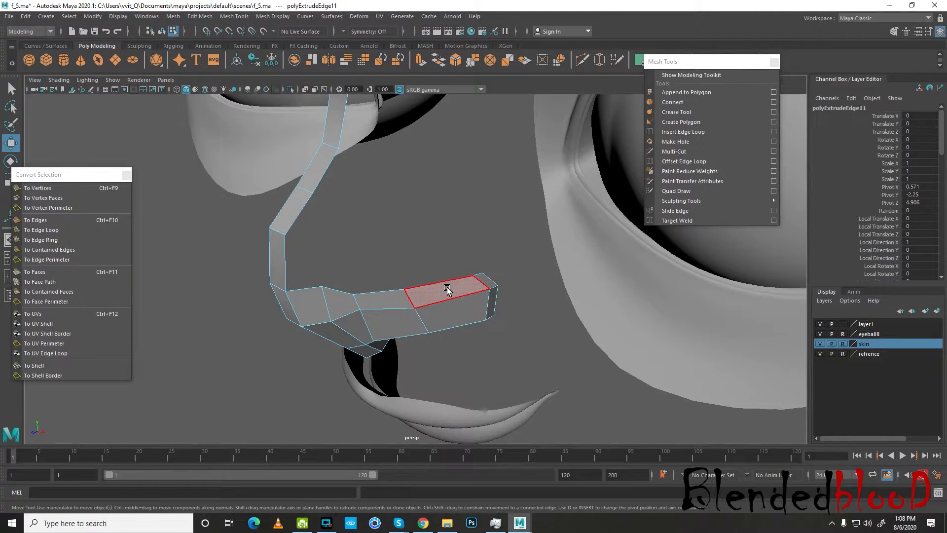
click(447, 288)
shift+click(444, 314)
shift+double_click(444, 314)
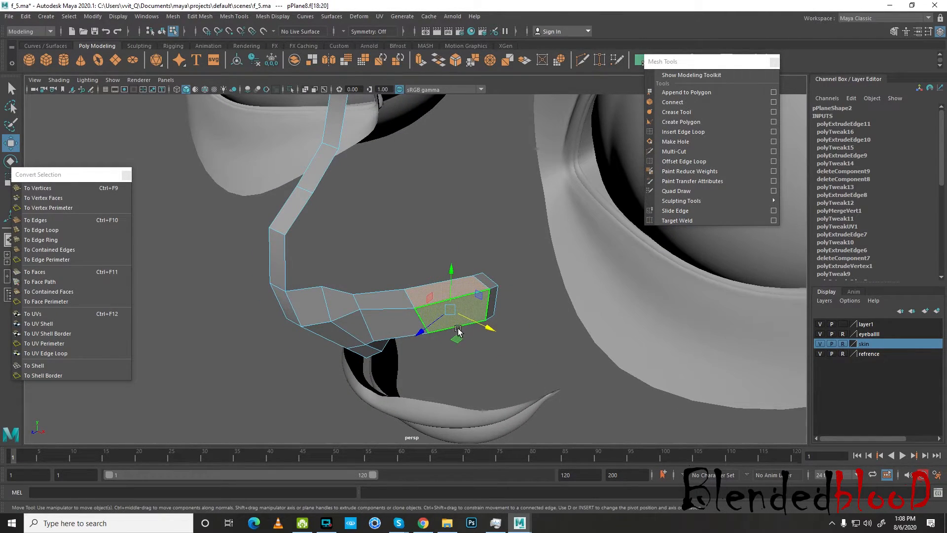
alt+drag(463, 331, 394, 367)
key(space)
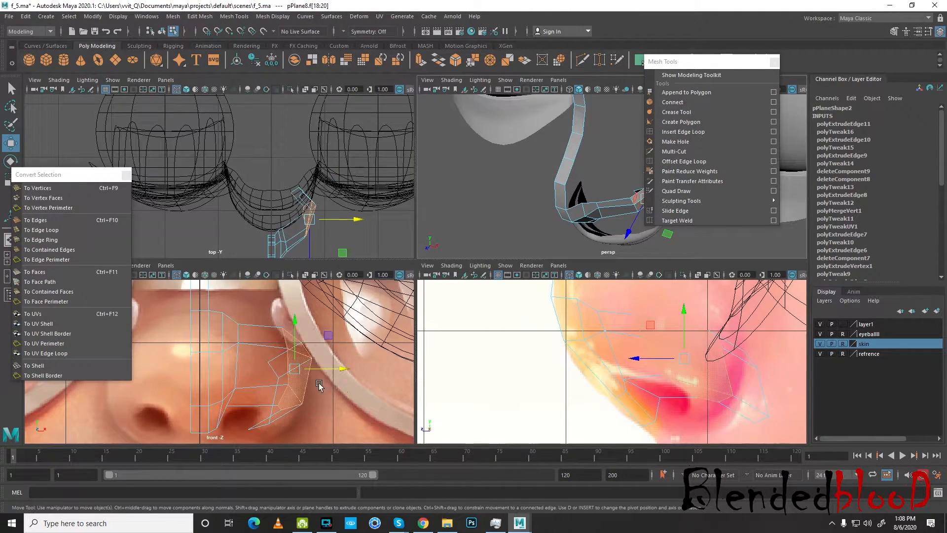
alt+drag(590, 236, 575, 234)
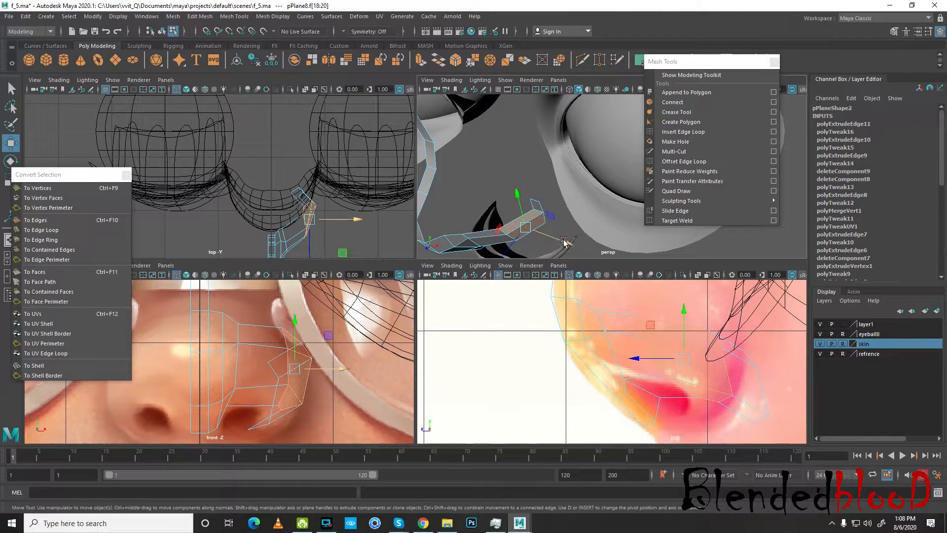
alt+middle_drag(559, 232, 606, 185)
Shift the vertical edge loops along the nose side in the perspective view to round the wing
right_drag(575, 186, 575, 162)
click(581, 201)
double_click(559, 181)
drag(600, 193, 603, 199)
alt+drag(541, 219, 584, 195)
click(537, 177)
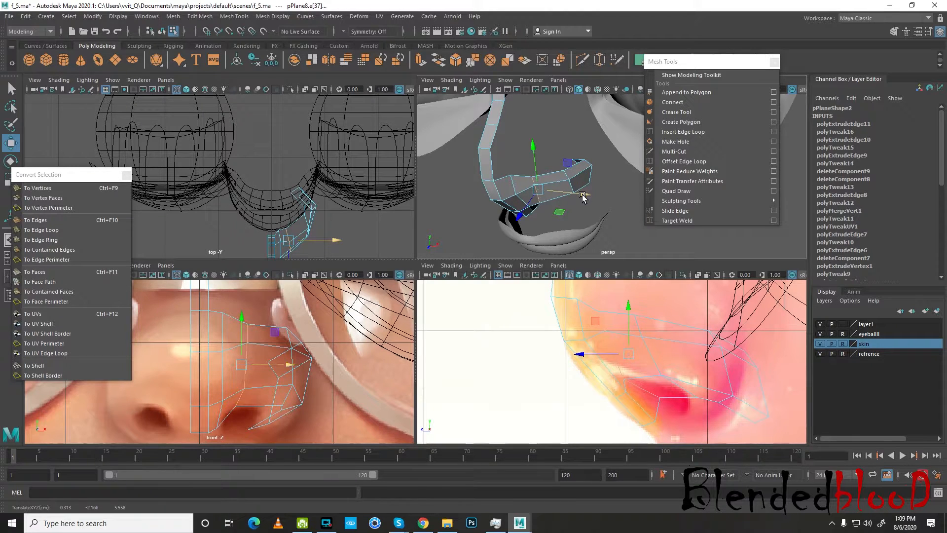
mouse_move(594, 168)
alt+mouse_down()
mouse_move(624, 178)
mouse_move(587, 169)
mouse_move(584, 181)
alt+mouse_up()
double_click(591, 169)
Examine the smoothed half nose in perspective and against the front reference
key(3)
right_drag(569, 170, 612, 154)
click(601, 180)
key(space)
alt+right_drag(557, 210, 474, 258)
alt+drag(473, 258, 492, 241)
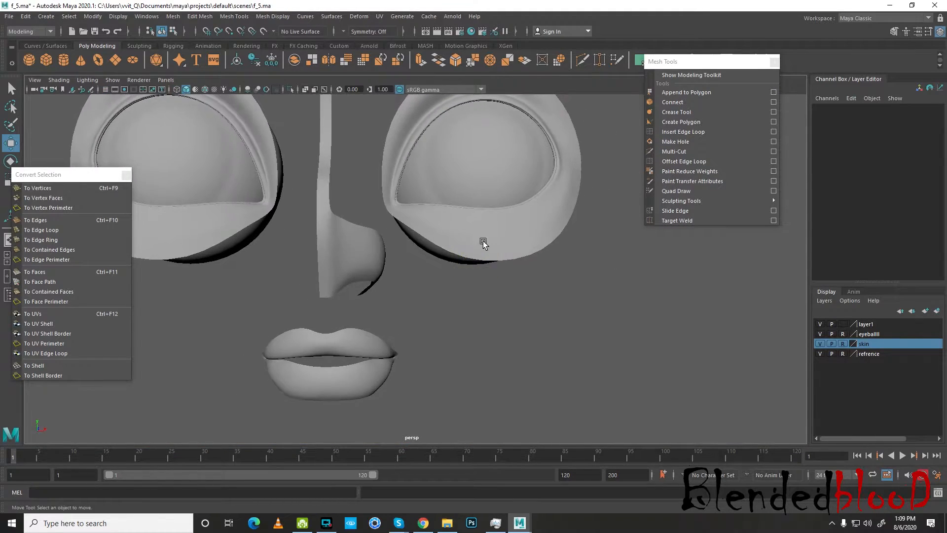
alt+middle_drag(492, 241, 560, 267)
click(440, 300)
key(space)
key(space)
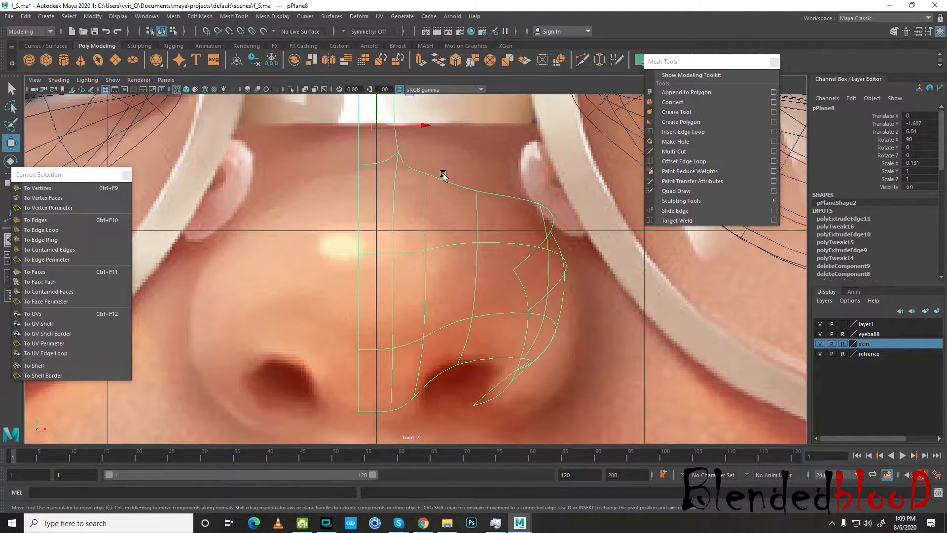
alt+middle_drag(444, 181, 496, 243)
scroll(487, 241, down, 3)
scroll(473, 247, up, 5)
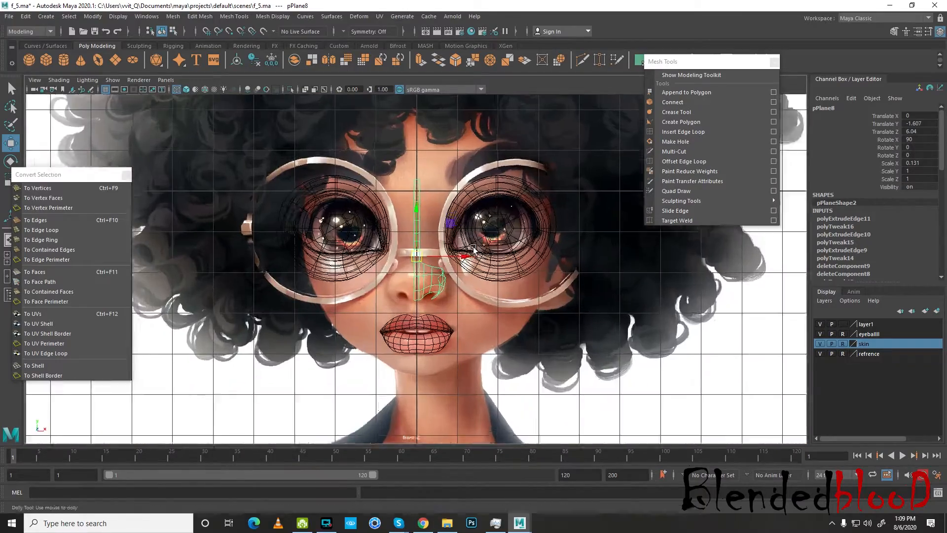
Move the strip's inner border vertices onto the face's vertical centre line in the front view
key(1)
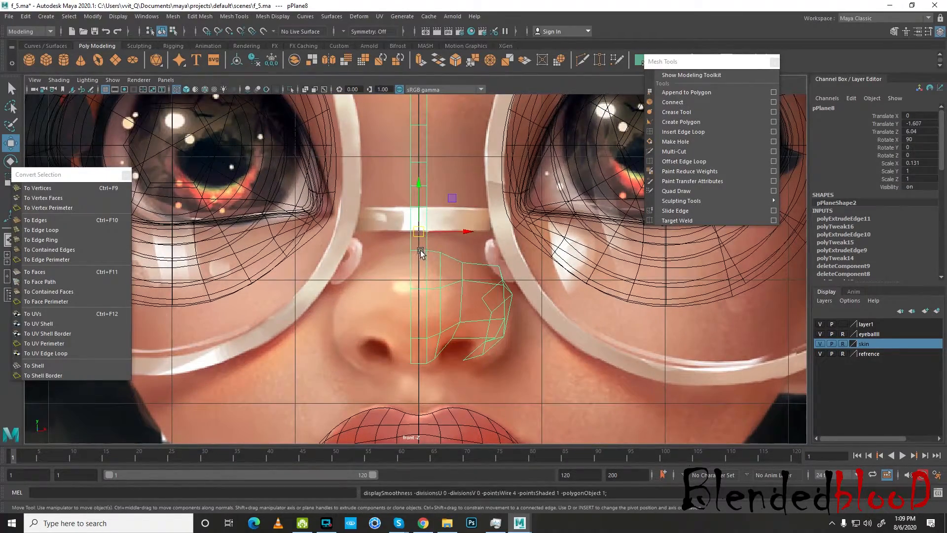
right_drag(410, 210, 359, 213)
scroll(438, 253, down, 5)
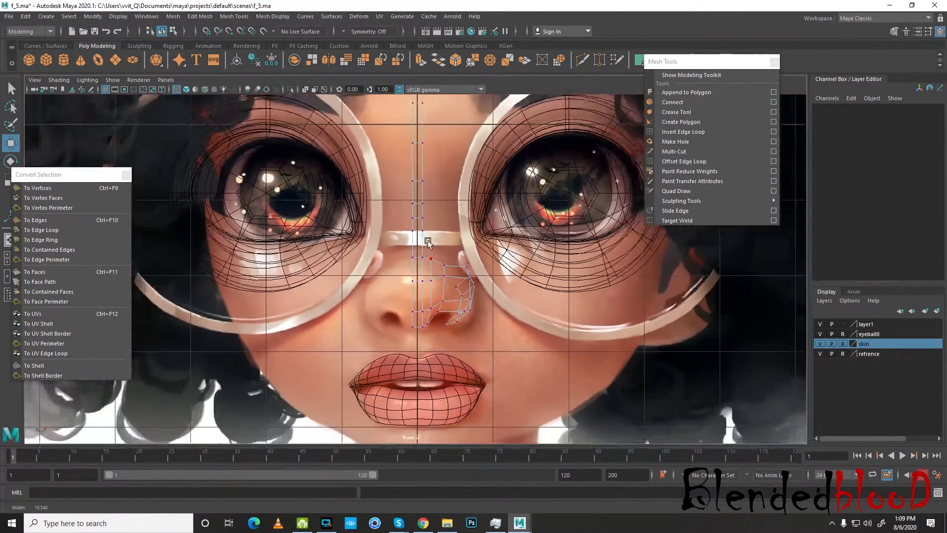
scroll(432, 214, up, 3)
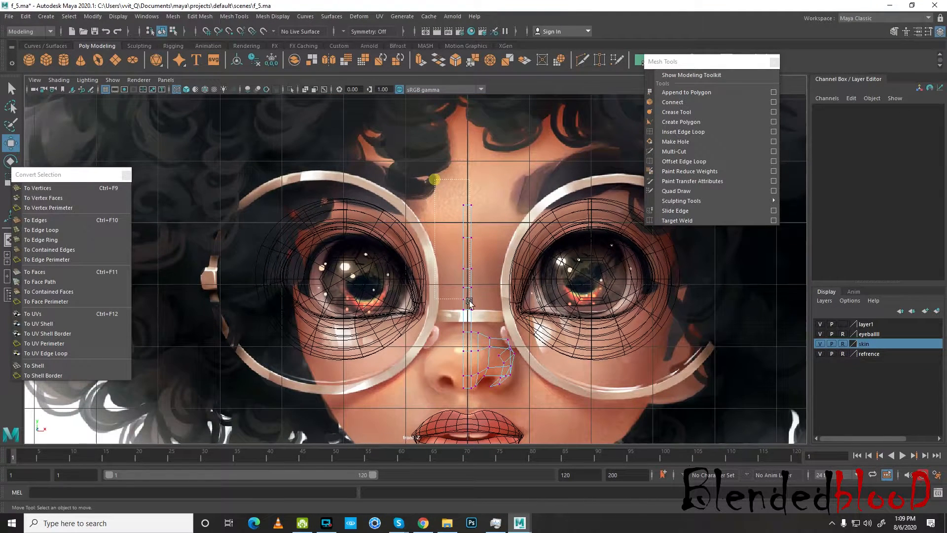
drag(468, 402, 469, 402)
drag(513, 300, 516, 298)
right_drag(499, 264, 515, 217)
Mirror the half nose across the centre line with Duplicate Special as one instance scaled -1 in X
alt+right_drag(506, 294, 584, 395)
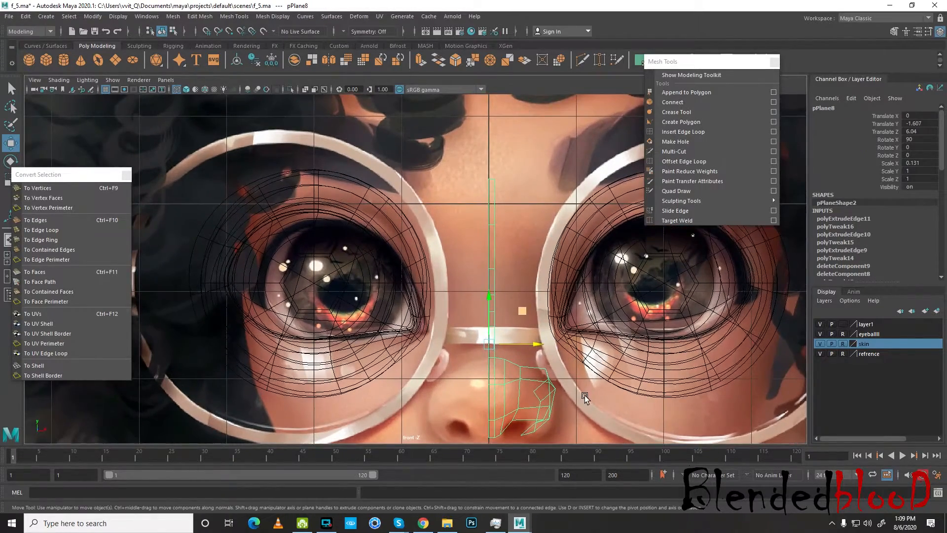
alt+middle_drag(585, 395, 544, 292)
alt+right_drag(542, 283, 573, 359)
click(34, 19)
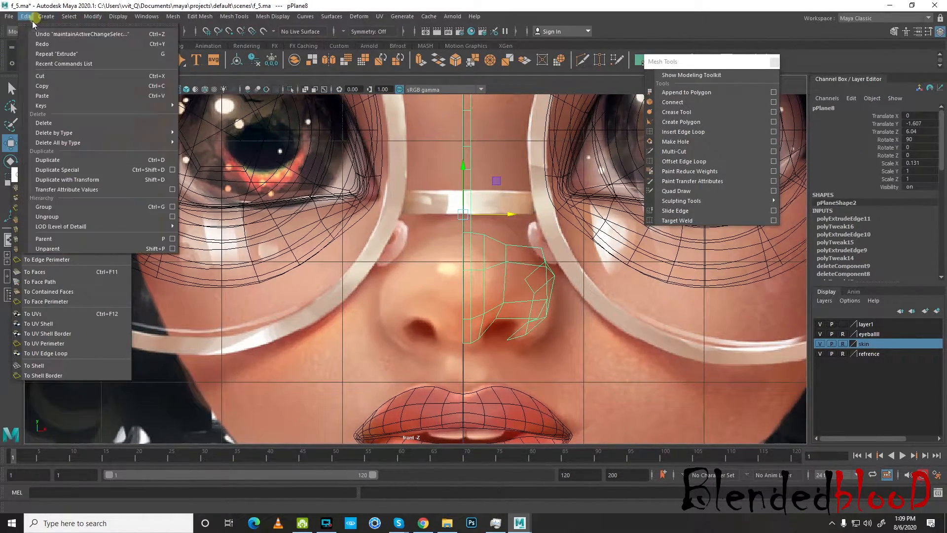
click(170, 169)
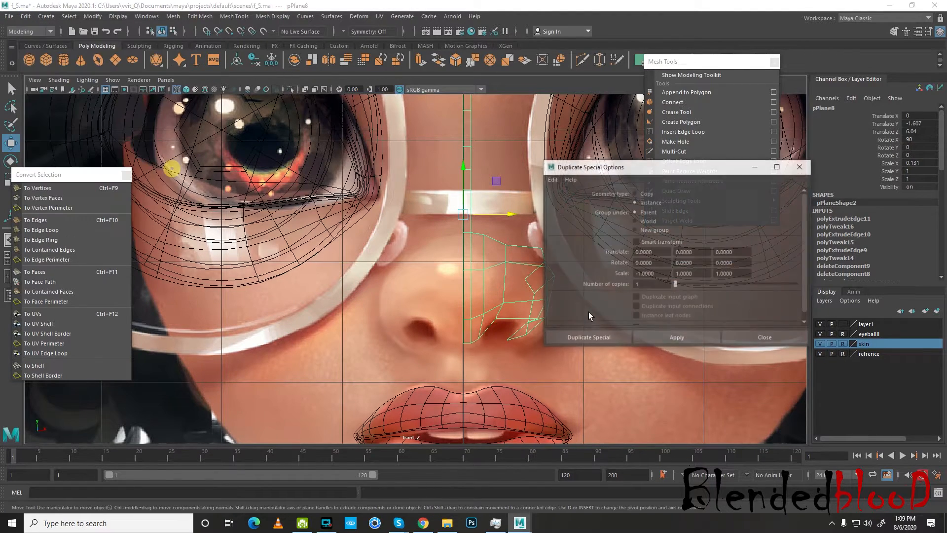
click(659, 337)
click(736, 337)
Examine the mirrored nose with smooth preview from several angles in perspective
key(3)
key(space)
key(space)
click(569, 349)
alt+drag(522, 351, 472, 359)
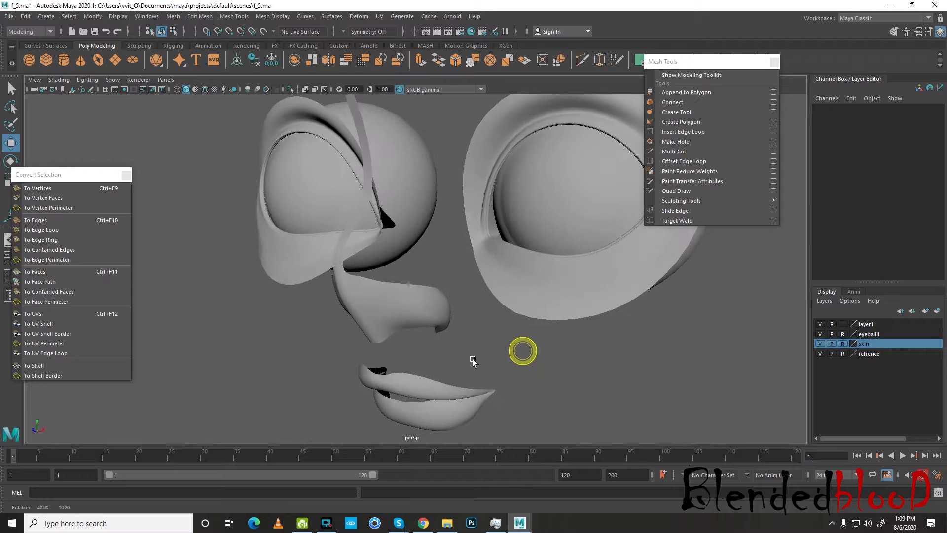
alt+middle_drag(472, 360, 555, 356)
click(481, 308)
scroll(481, 309, up, 4)
alt+drag(521, 328, 490, 326)
mouse_move(546, 360)
alt+mouse_down()
mouse_move(576, 362)
mouse_move(551, 348)
alt+mouse_up()
Pull the vertices at the lower front of the nose tip forward in the perspective view
key(1)
alt+drag(485, 328, 465, 303)
right_drag(465, 302, 412, 258)
alt+drag(492, 354, 430, 360)
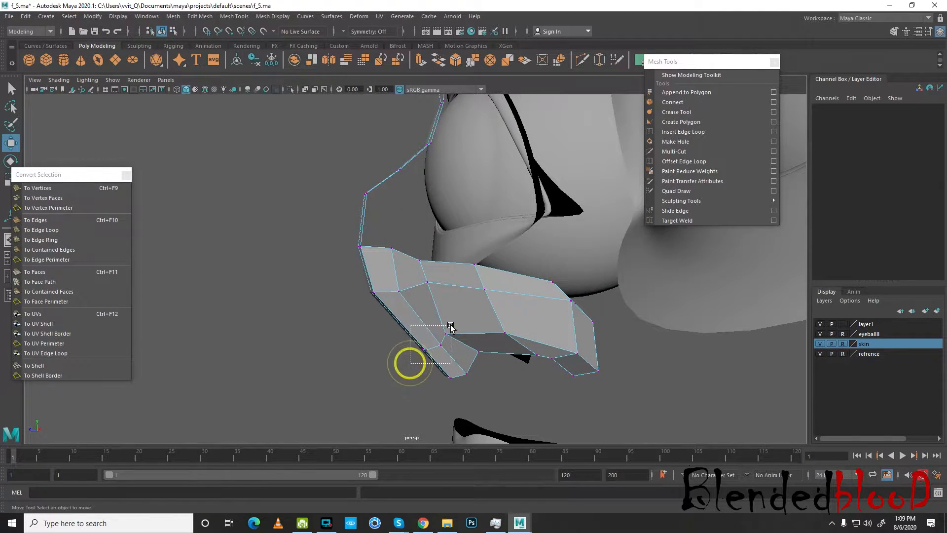
drag(451, 326, 451, 327)
drag(391, 343, 362, 350)
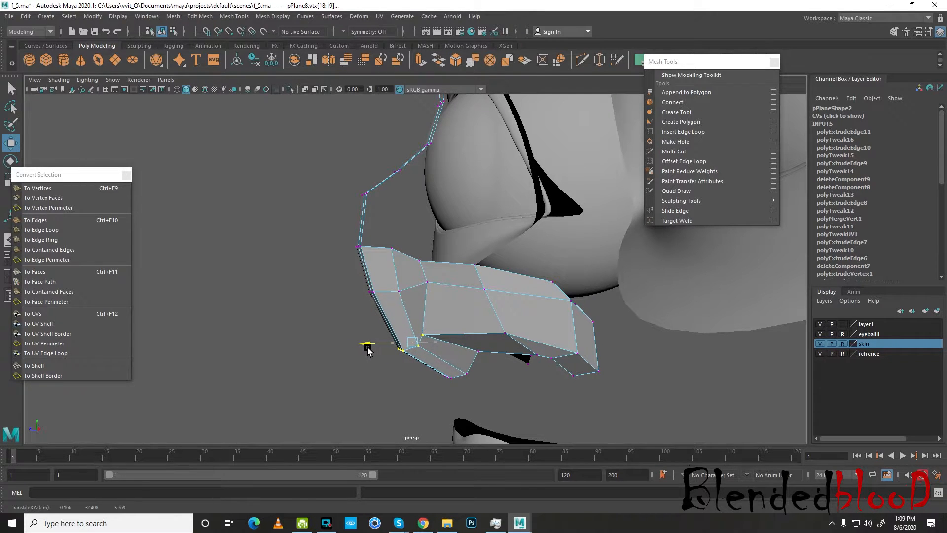
Adjust the upper and lower nose-tip vertices in depth to round the tip's profile
alt+drag(362, 287, 380, 326)
alt+middle_drag(361, 259, 396, 298)
drag(341, 210, 393, 254)
drag(326, 236, 344, 238)
drag(419, 198, 383, 215)
drag(388, 303, 354, 288)
alt+drag(397, 343, 417, 344)
drag(346, 330, 343, 332)
alt+drag(450, 402, 432, 398)
mouse_move(370, 375)
mouse_down()
mouse_move(345, 374)
mouse_move(357, 374)
mouse_up()
Push the bridge vertices just above the nose tip backward to deepen the bridge's curve
alt+drag(412, 354, 453, 352)
key(3)
key(1)
click(397, 262)
drag(359, 260, 406, 254)
alt+drag(516, 265, 531, 266)
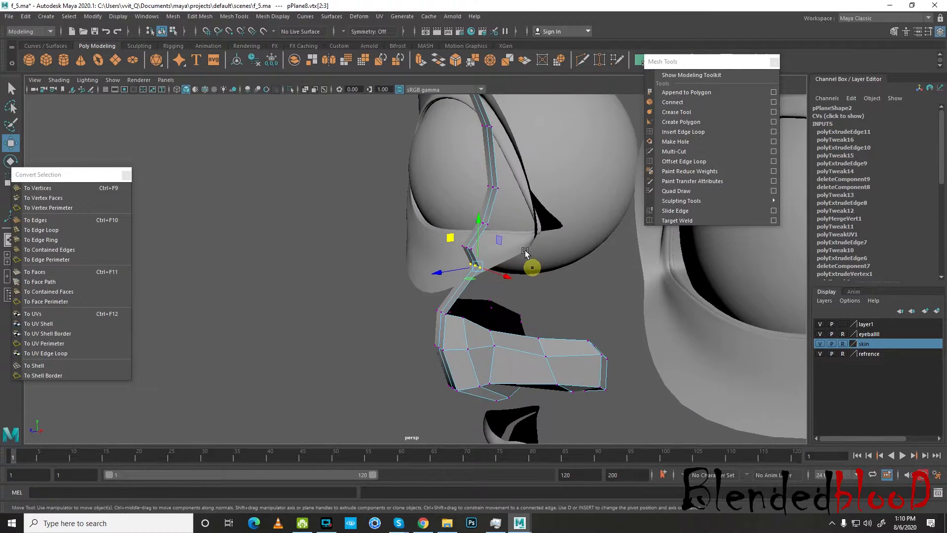
Delete the extra edge row on the bridge just above the nose tip together with its leftover vertices
alt+right_drag(531, 266, 556, 307)
right_drag(512, 217, 516, 202)
click(519, 237)
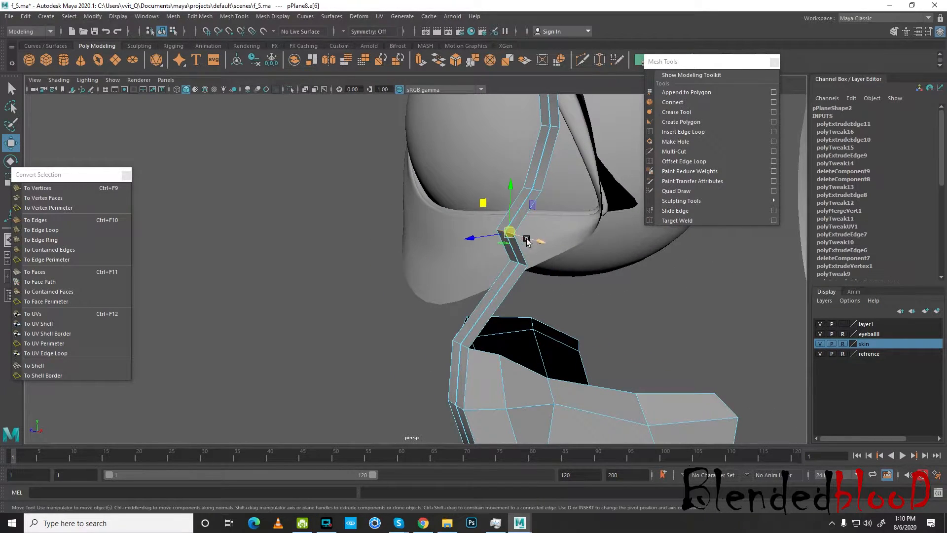
click(536, 249)
right_drag(510, 230, 466, 227)
drag(381, 201, 563, 251)
key(Delete)
Push the bridge vertices above the deleted edge row backward in depth to smooth the bridge's curve
alt+drag(621, 260, 486, 188)
drag(437, 218, 459, 221)
scroll(467, 259, down, 3)
alt+drag(466, 261, 539, 286)
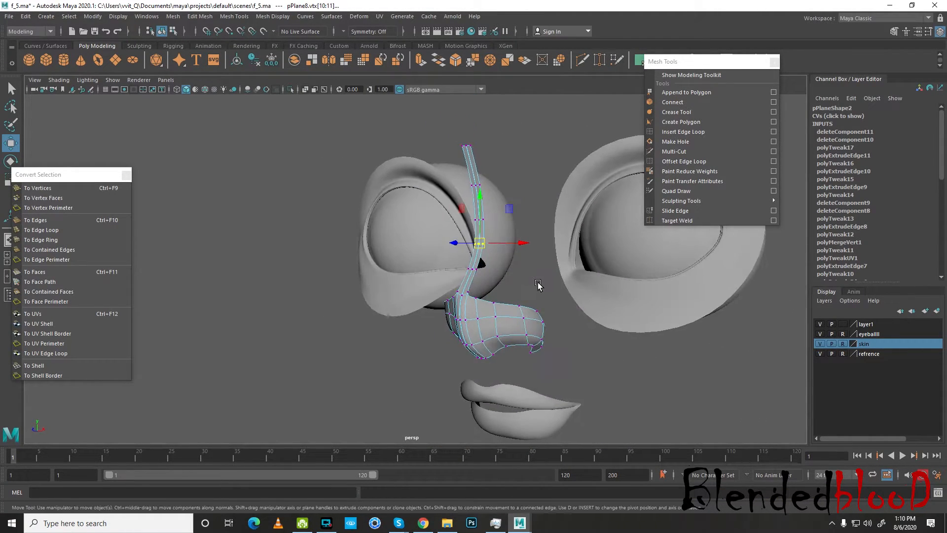
scroll(548, 294, up, 4)
alt+middle_drag(552, 297, 496, 269)
alt+drag(533, 266, 528, 209)
Turn off smooth preview and push the vertex beside the central strip on the nose's underside backward
key(1)
scroll(547, 246, up, 4)
alt+drag(582, 321, 560, 306)
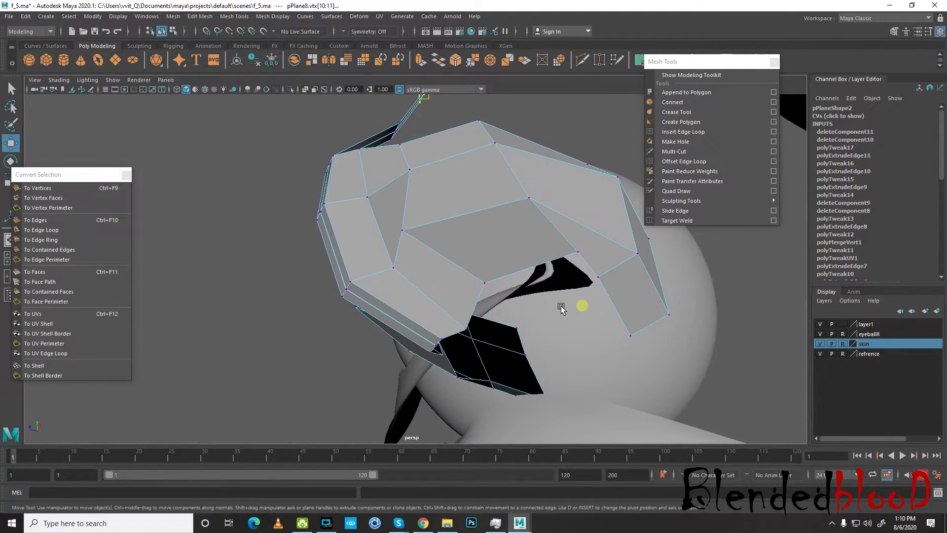
alt+drag(579, 257, 607, 276)
alt+drag(529, 312, 565, 318)
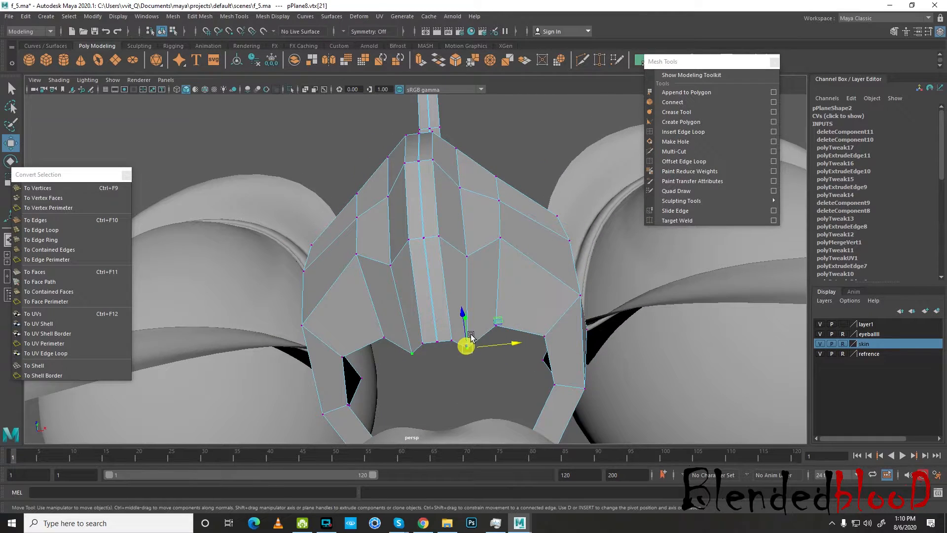
drag(464, 318, 461, 361)
Reposition the vertices along the side of the nose tip in the side view to space the columns evenly against the reference
click(428, 340)
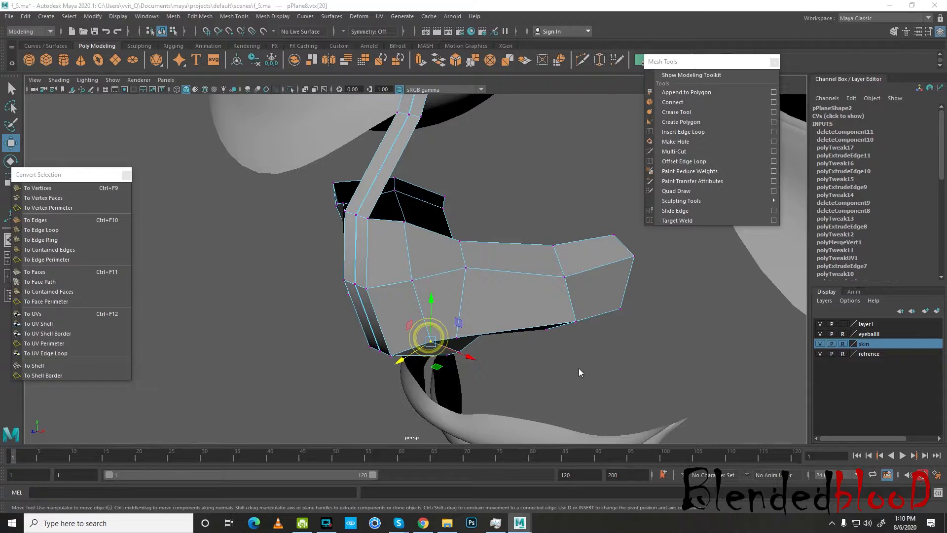
key(space)
key(space)
drag(398, 328, 392, 323)
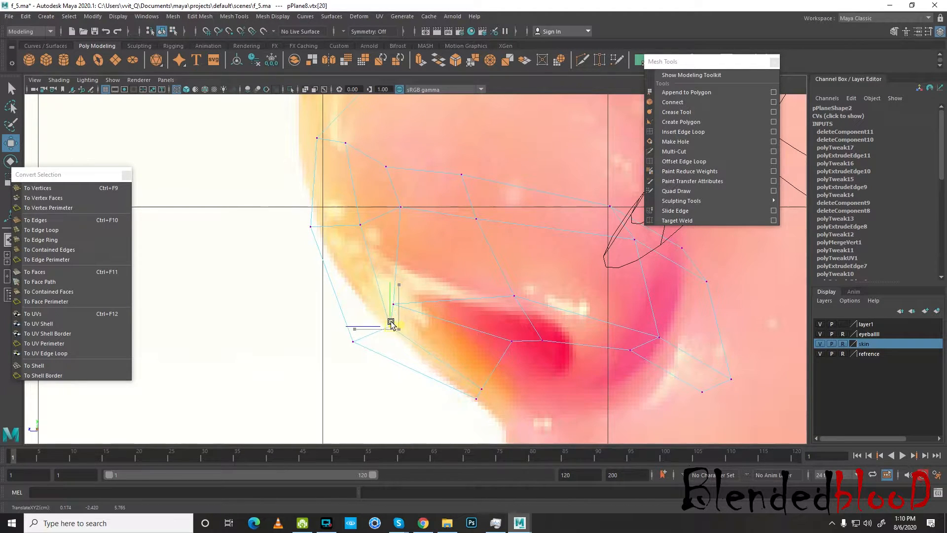
click(358, 225)
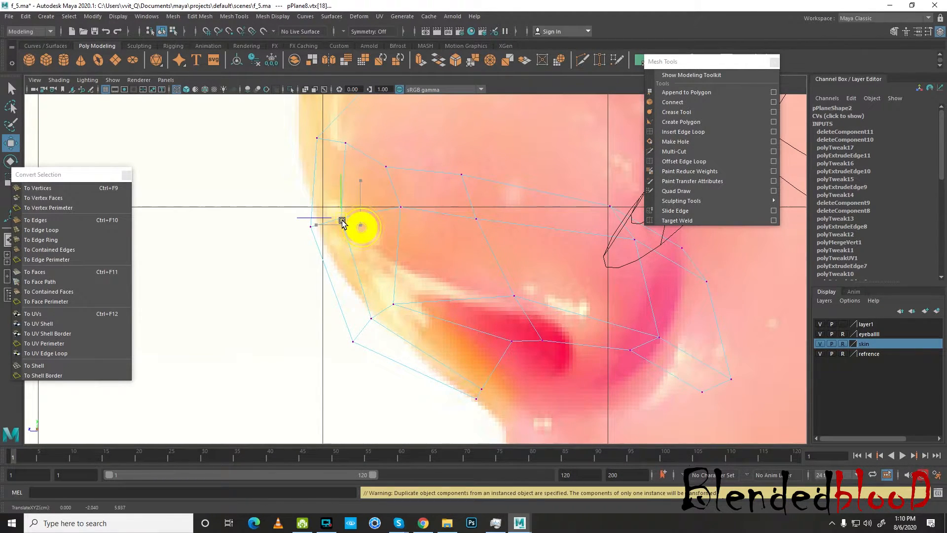
click(391, 296)
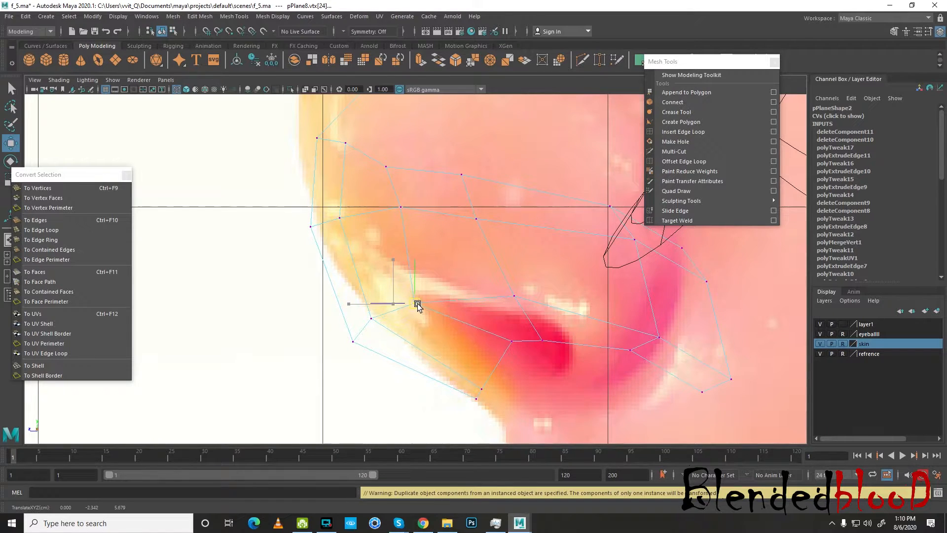
click(401, 207)
drag(401, 206, 386, 208)
click(387, 165)
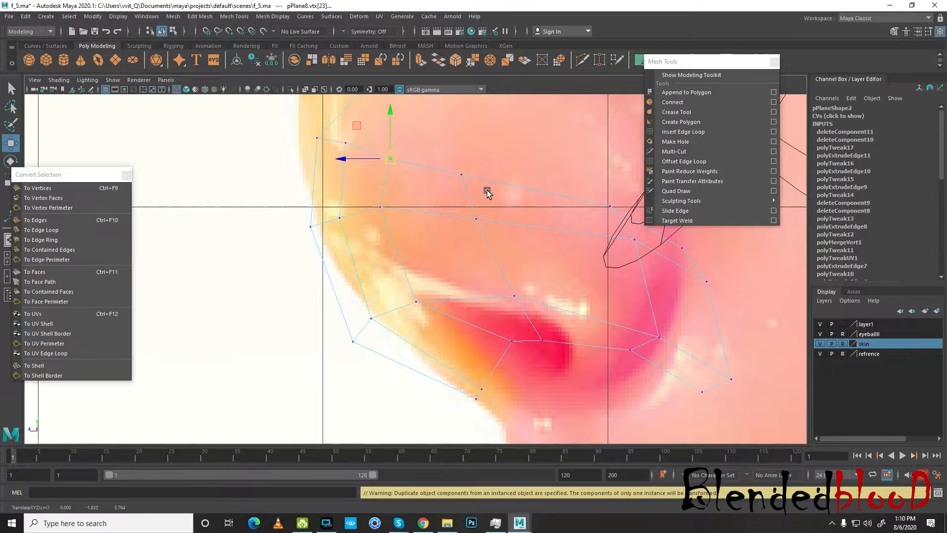
Raise the mid-height edge on the nostril wing slightly in the side view
alt+middle_drag(488, 193, 441, 187)
scroll(508, 234, down, 10)
scroll(477, 247, up, 5)
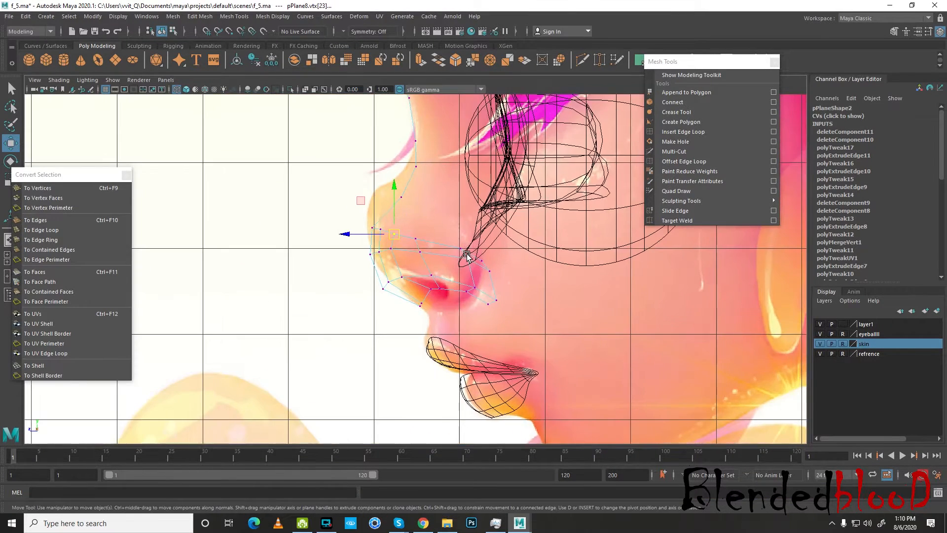
right_drag(477, 247, 477, 220)
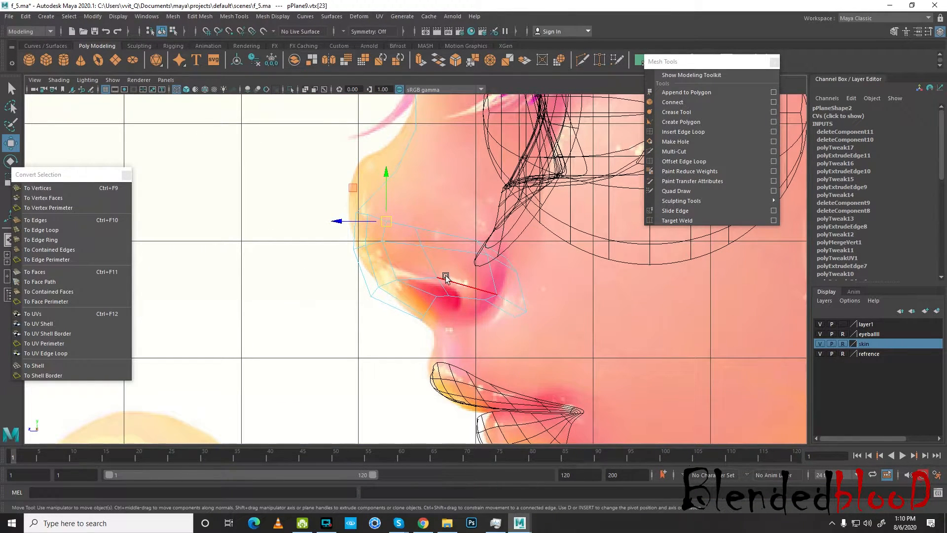
click(434, 265)
drag(432, 225, 432, 221)
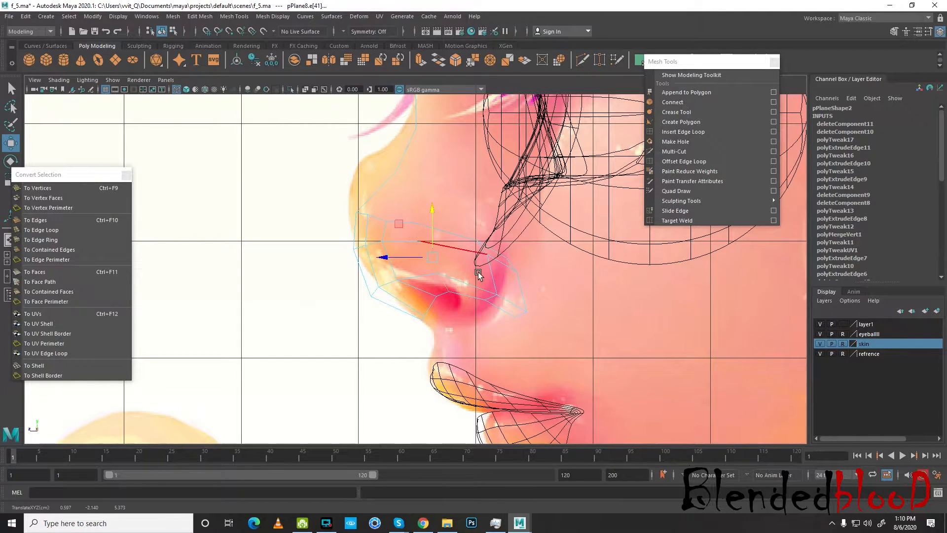
alt+middle_drag(529, 280, 528, 317)
Compare the nose mesh with the side and front references and in the perspective view
key(space)
key(space)
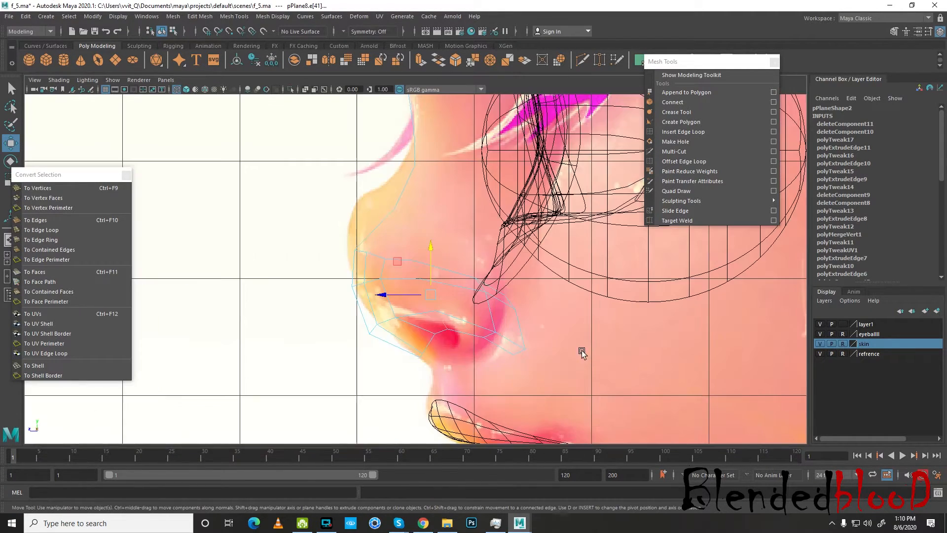
scroll(584, 351, down, 3)
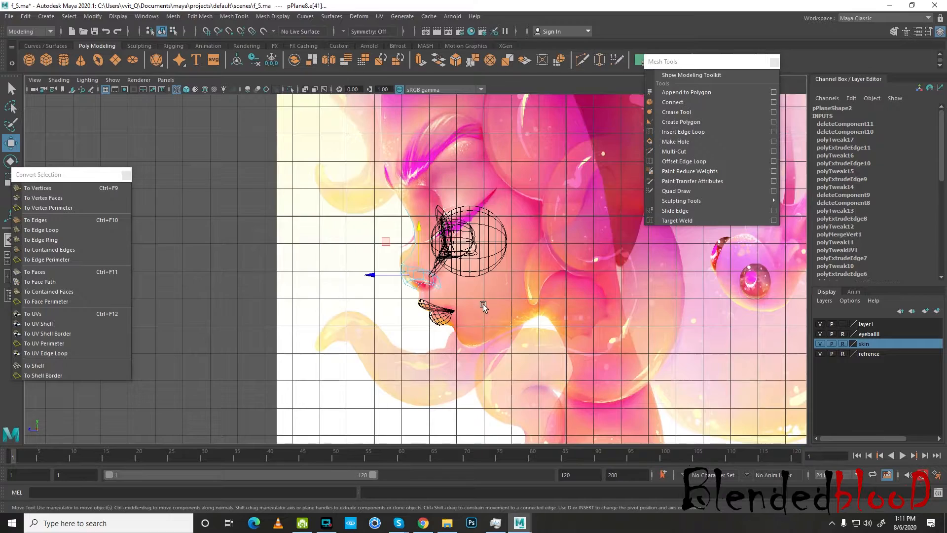
scroll(435, 285, up, 4)
scroll(427, 296, up, 2)
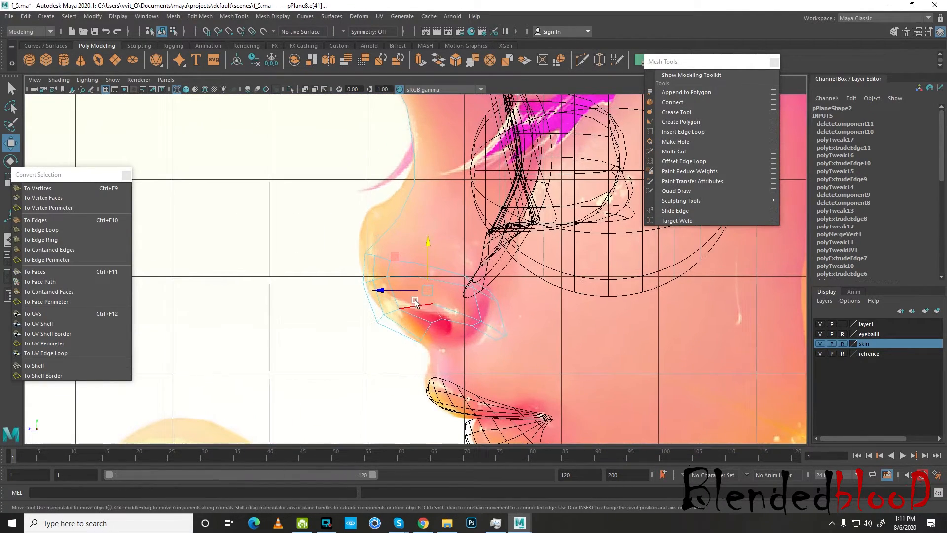
key(space)
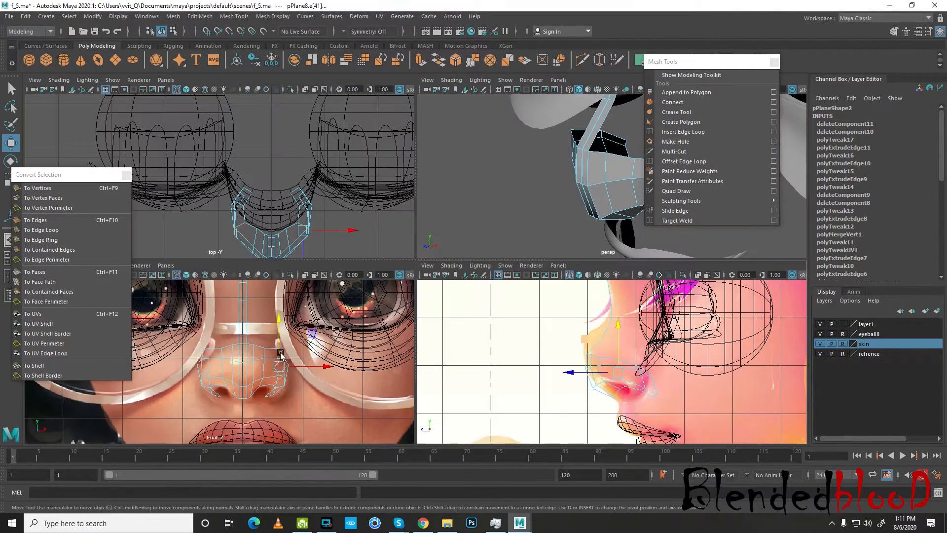
key(space)
scroll(513, 279, up, 2)
key(space)
key(space)
Extrude the bottom edges at the centre of the nose tip and move them backward to form the strip between the nostrils
alt+drag(554, 253, 508, 294)
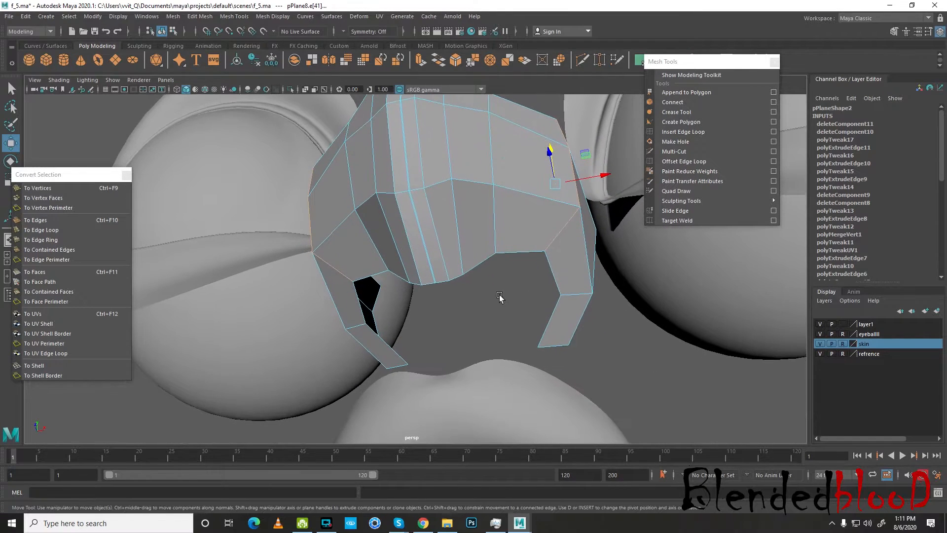
click(454, 280)
scroll(444, 287, up, 2)
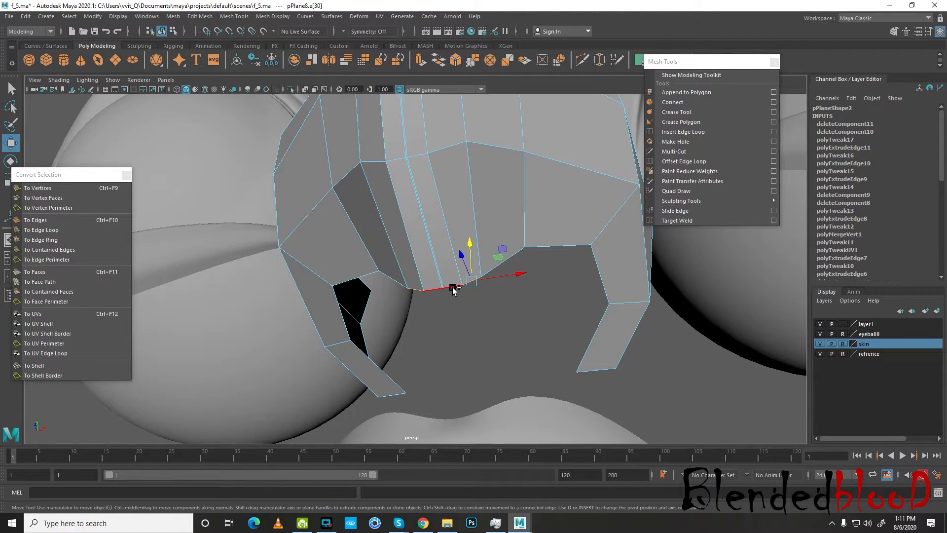
double_click(452, 287)
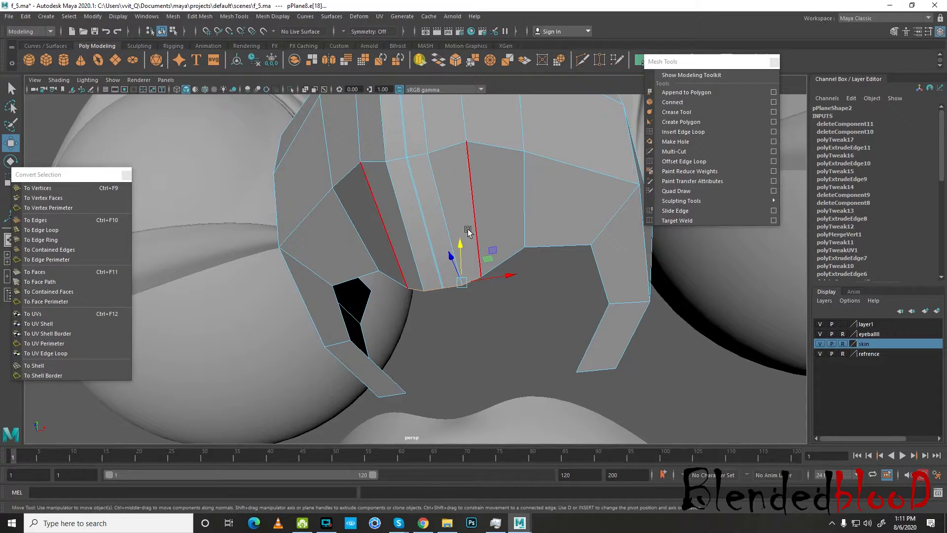
key(ctrl+e)
key(space)
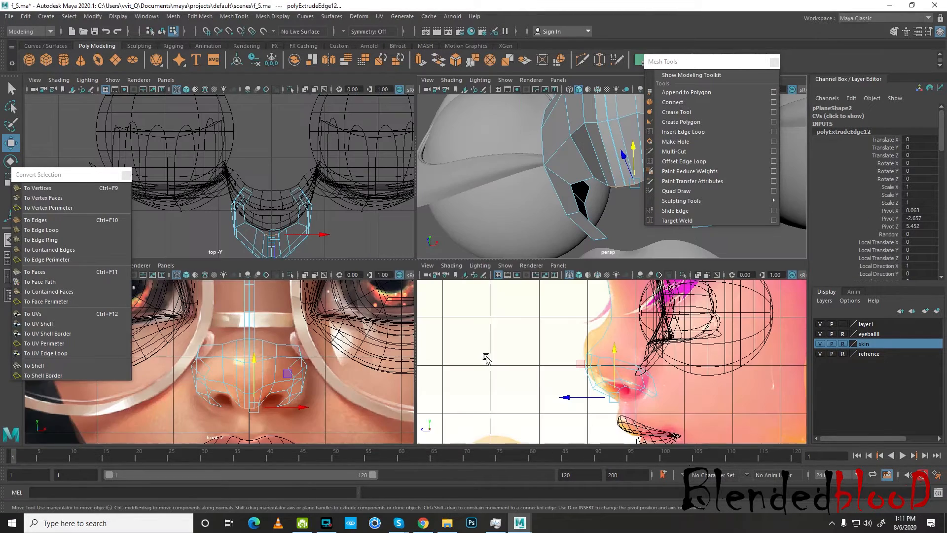
drag(566, 398, 587, 401)
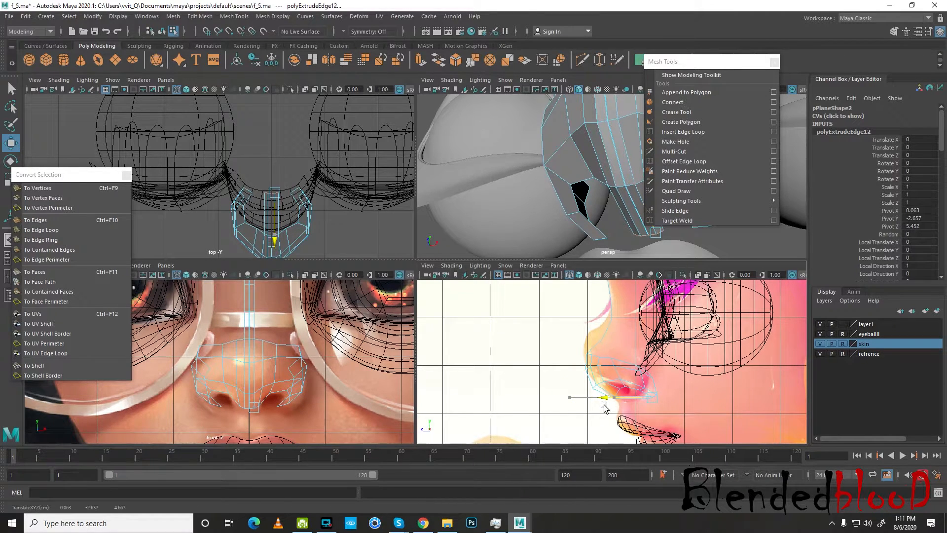
key(space)
Insert an edge loop across the extruded strip between the nostrils
alt+drag(562, 234, 610, 273)
key(r)
key(w)
alt+drag(503, 297, 481, 287)
mouse_move(543, 292)
alt+mouse_down()
mouse_move(495, 302)
mouse_move(573, 292)
mouse_move(518, 308)
mouse_move(506, 323)
mouse_move(493, 303)
mouse_move(533, 307)
mouse_move(484, 344)
mouse_move(537, 311)
mouse_move(538, 301)
alt+mouse_up()
click(674, 132)
key(w)
scroll(517, 282, up, 4)
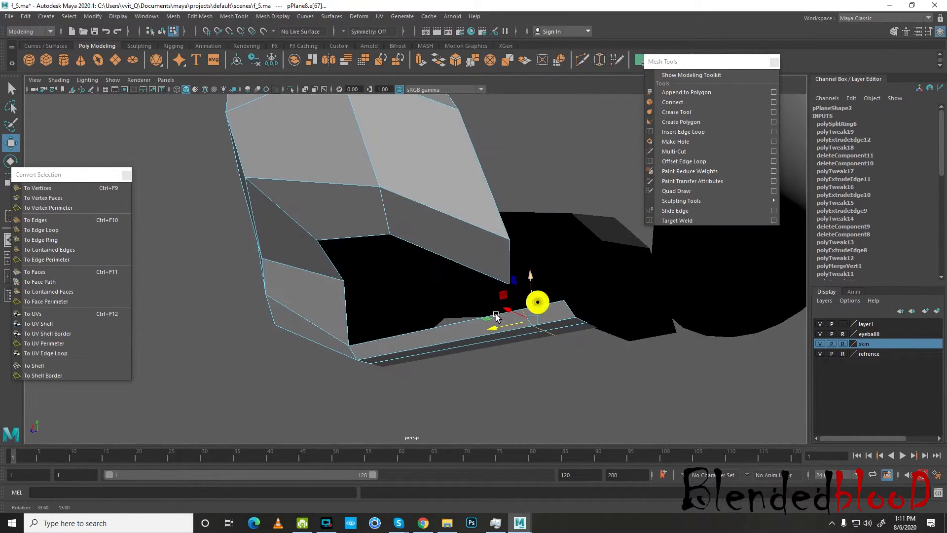
Extrude the selected border edges at the rear end of the nostril wing
right_drag(497, 233, 494, 204)
click(490, 199)
alt+drag(513, 230, 415, 223)
click(568, 280)
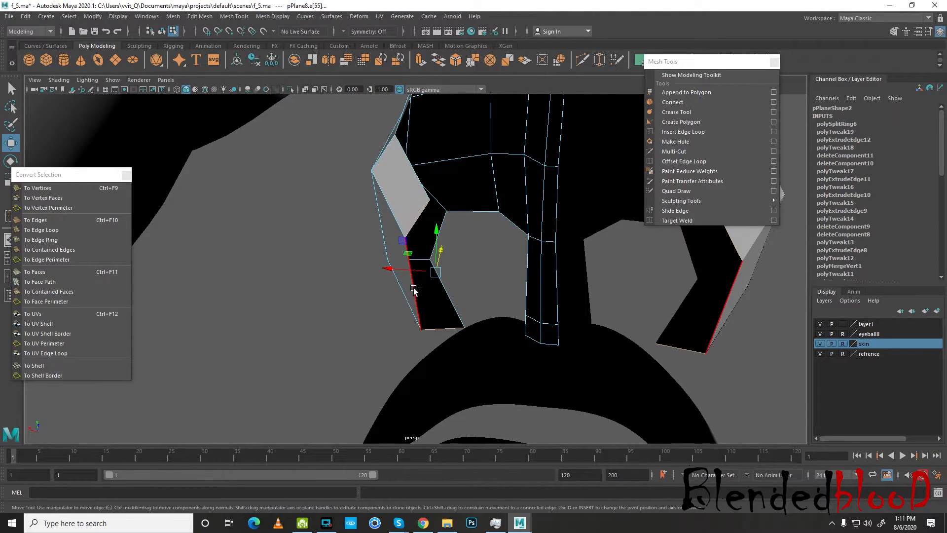
click(431, 61)
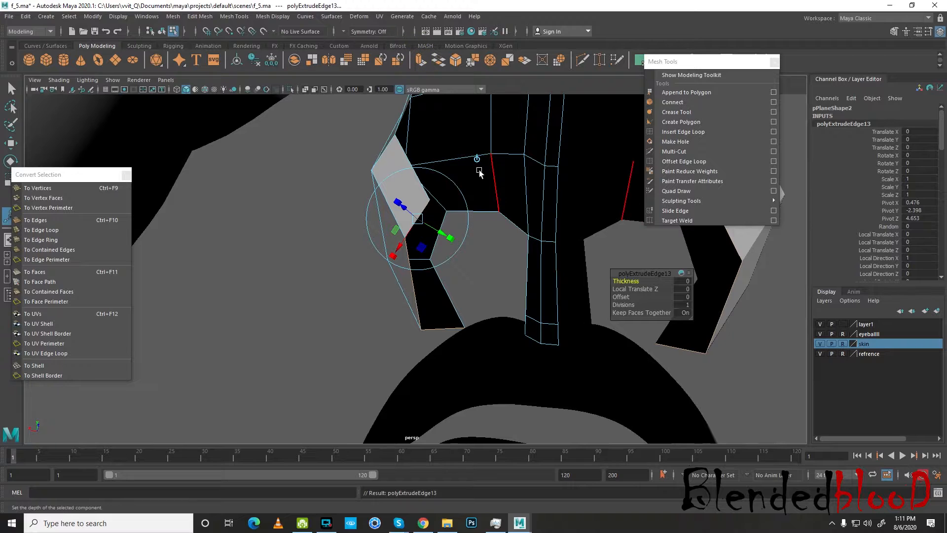
Move the extruded rear nostril edges inward in the top view and adjust their position in the side view
alt+drag(457, 291, 595, 290)
key(space)
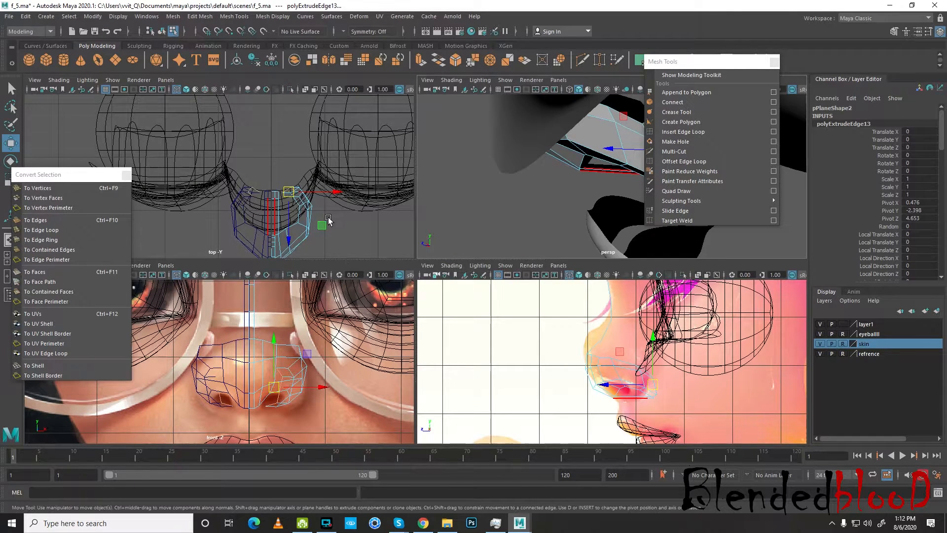
scroll(328, 221, up, 3)
mouse_move(351, 207)
mouse_down()
mouse_move(346, 193)
mouse_move(351, 207)
mouse_up()
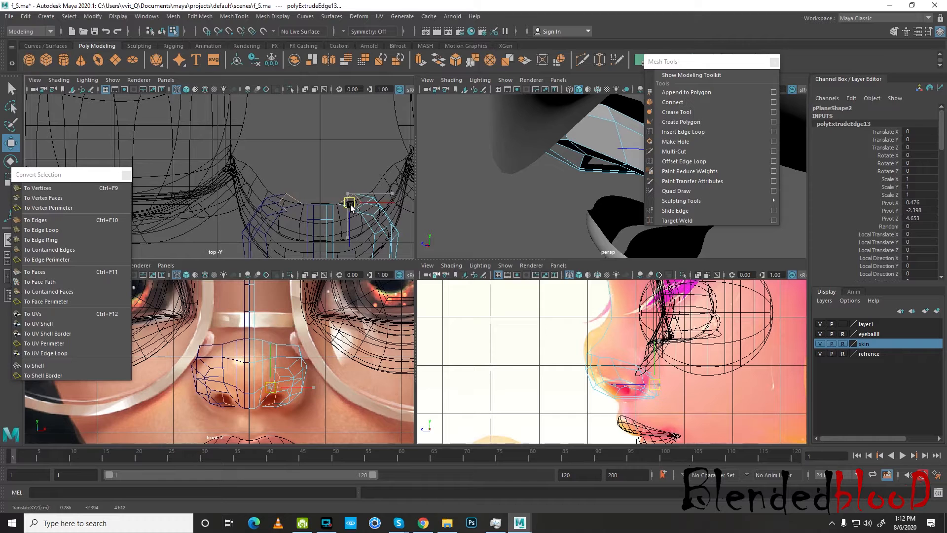
scroll(617, 382, up, 4)
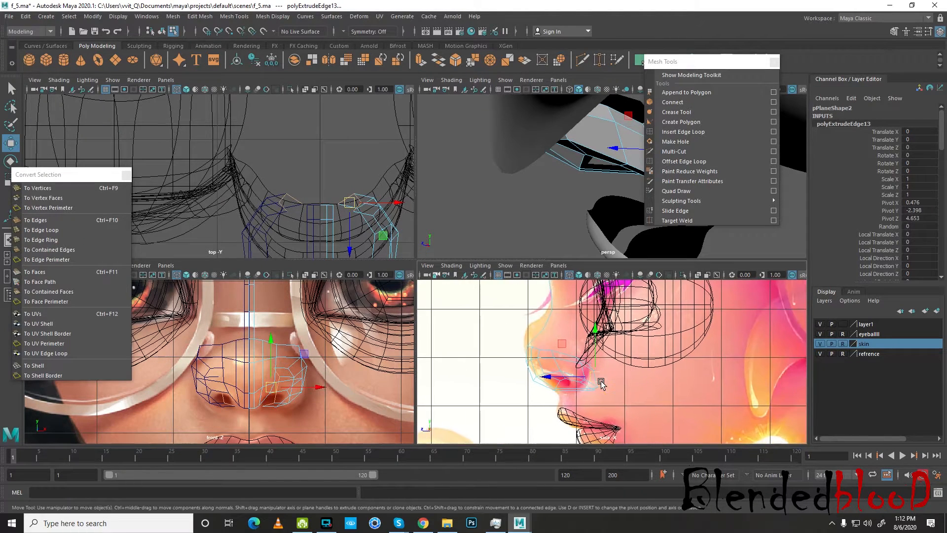
mouse_move(560, 397)
mouse_down()
mouse_move(567, 393)
mouse_move(546, 389)
mouse_up()
Examine the extruded nostril rim from behind in the perspective view
scroll(547, 207, down, 5)
click(549, 210)
key(space)
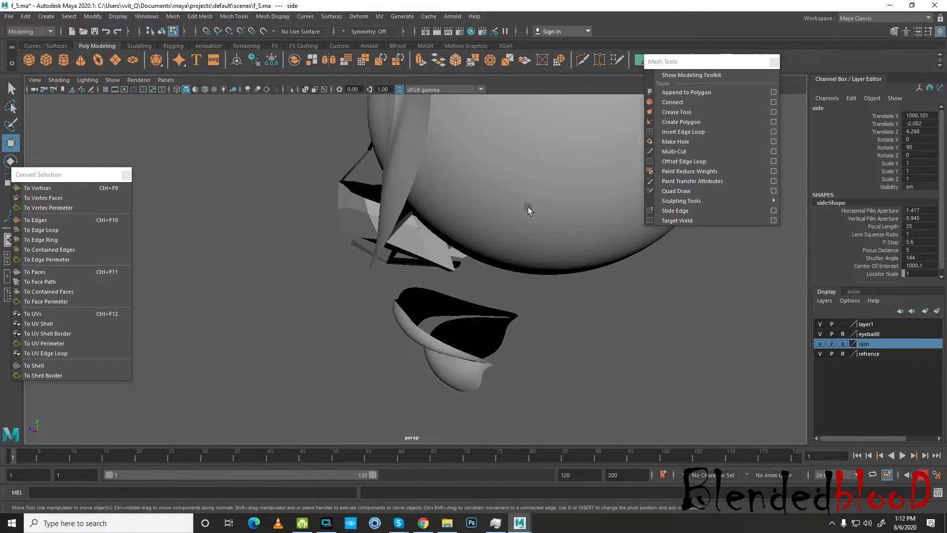
key(space)
key(space)
alt+drag(552, 219, 353, 264)
alt+right_drag(353, 264, 494, 268)
alt+drag(493, 269, 442, 242)
Select the free edges of the extruded nostril rim and reposition them in the top view
click(446, 227)
right_click(446, 228)
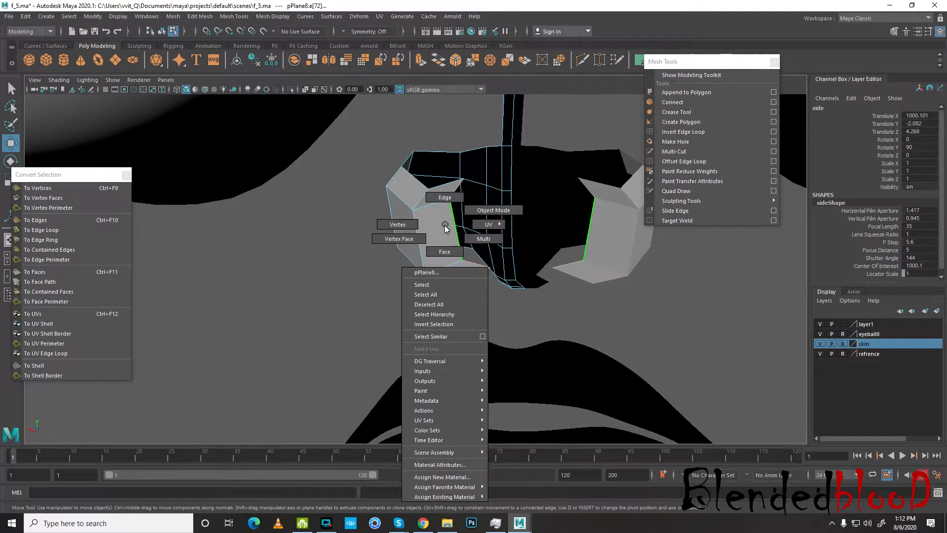
click(469, 239)
alt+drag(469, 244, 459, 250)
click(458, 250)
alt+drag(512, 262, 467, 186)
shift+click(472, 157)
shift+click(492, 266)
alt+drag(430, 254, 361, 210)
key(space)
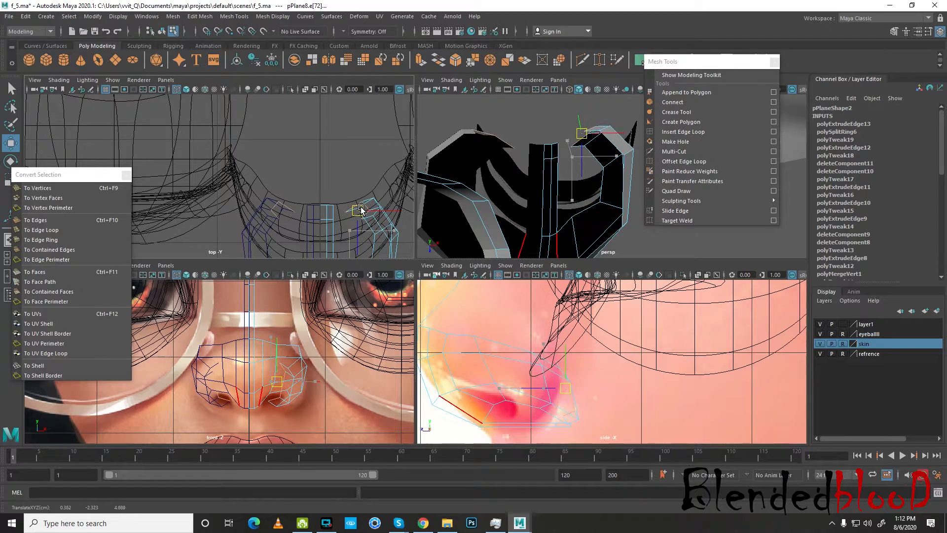
Move the outer edges of the nostril wing outward in the top view to widen the nose
alt+drag(581, 165, 559, 168)
right_drag(559, 168, 561, 137)
click(564, 157)
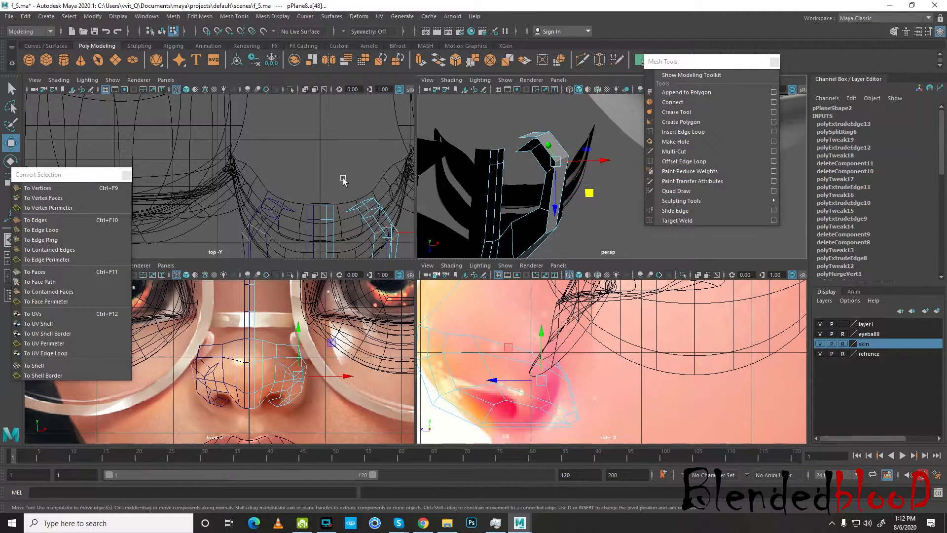
scroll(349, 183, up, 3)
drag(348, 168, 349, 165)
drag(356, 161, 356, 160)
Reposition the front and side edges of the nose tip in the top view to round out its contour
alt+middle_drag(339, 209, 316, 150)
click(315, 153)
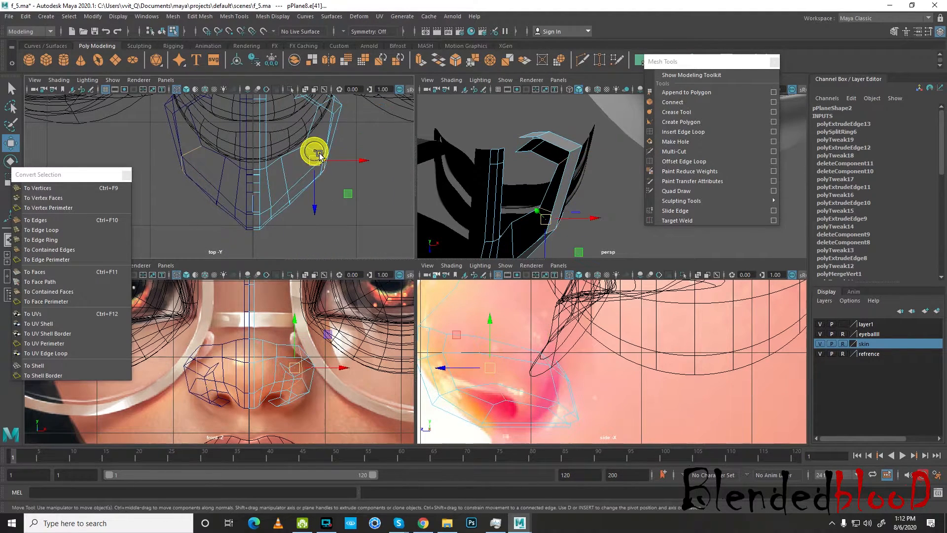
click(287, 187)
click(271, 192)
drag(272, 236, 273, 244)
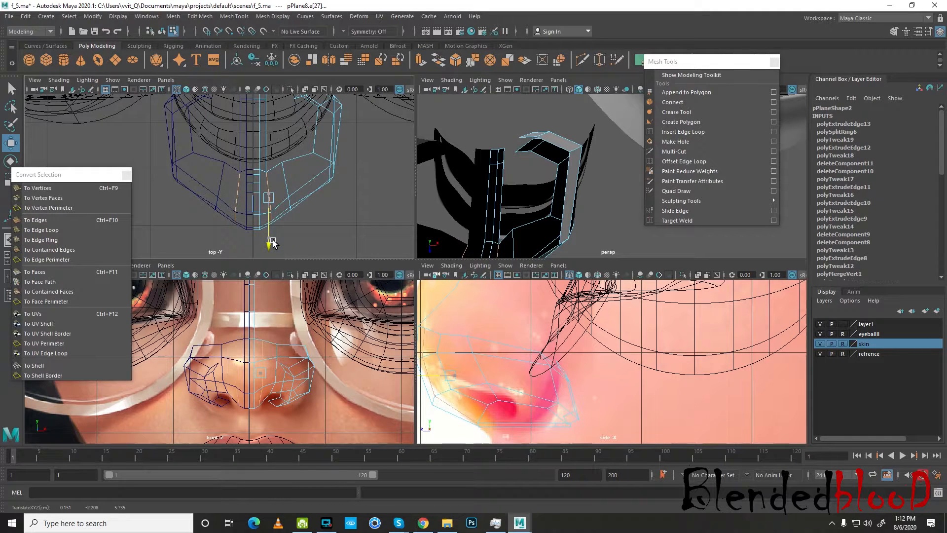
alt+middle_drag(323, 183, 324, 195)
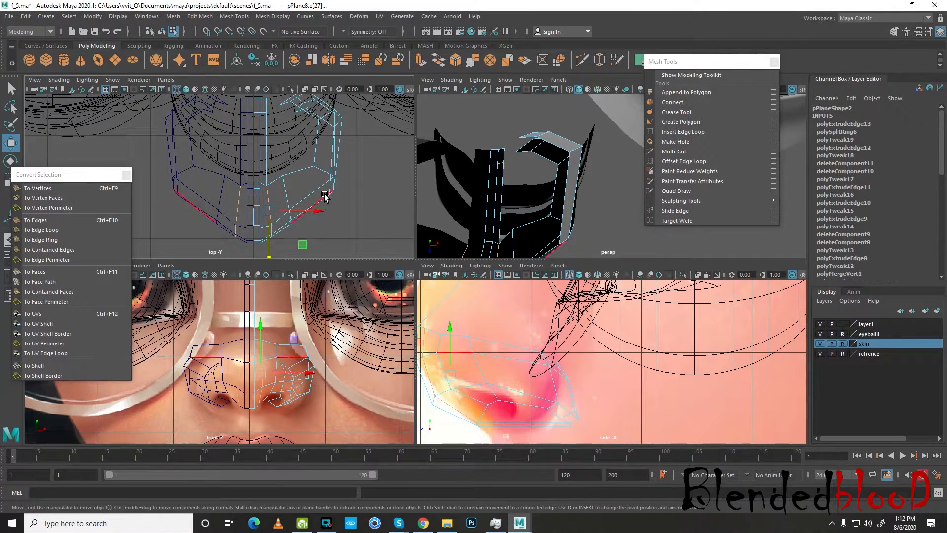
click(286, 198)
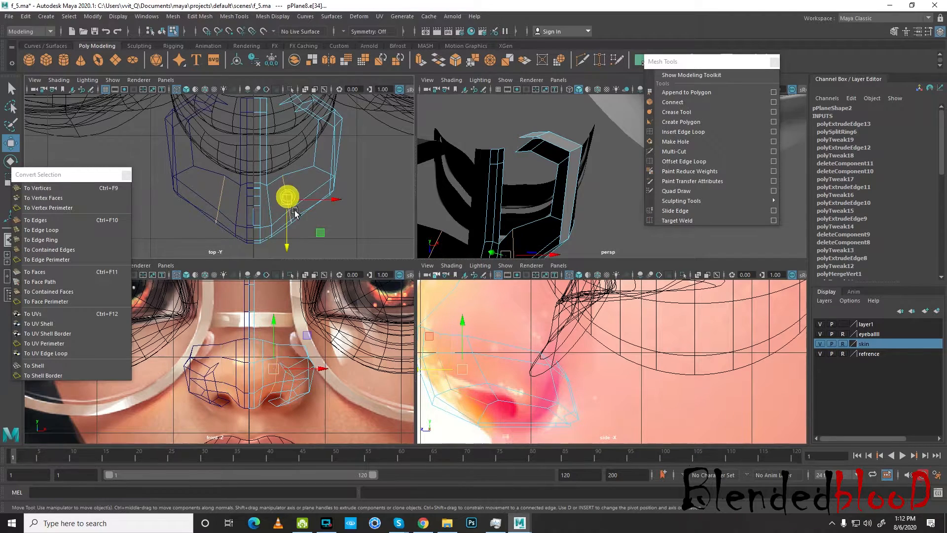
drag(292, 201, 289, 198)
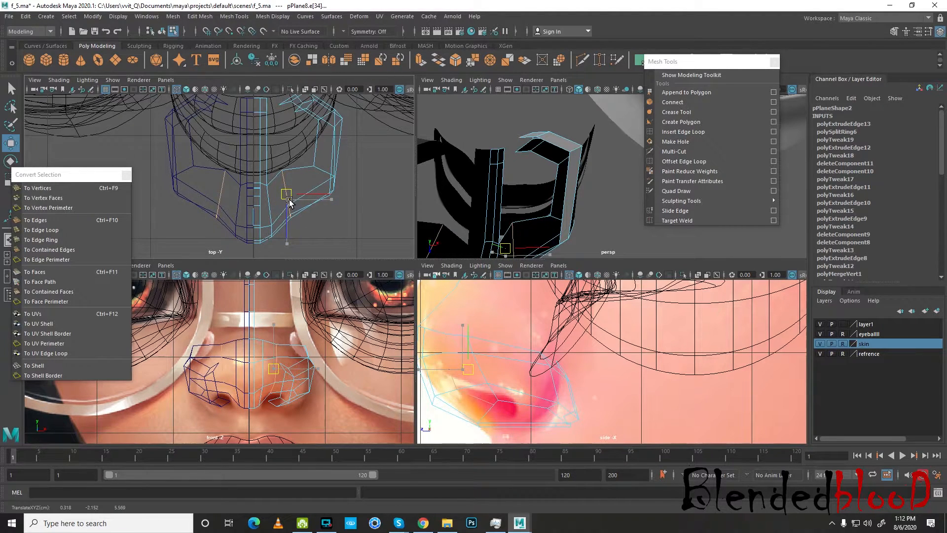
Examine the smoothed nose and the gap beside the nostril in the perspective view
key(3)
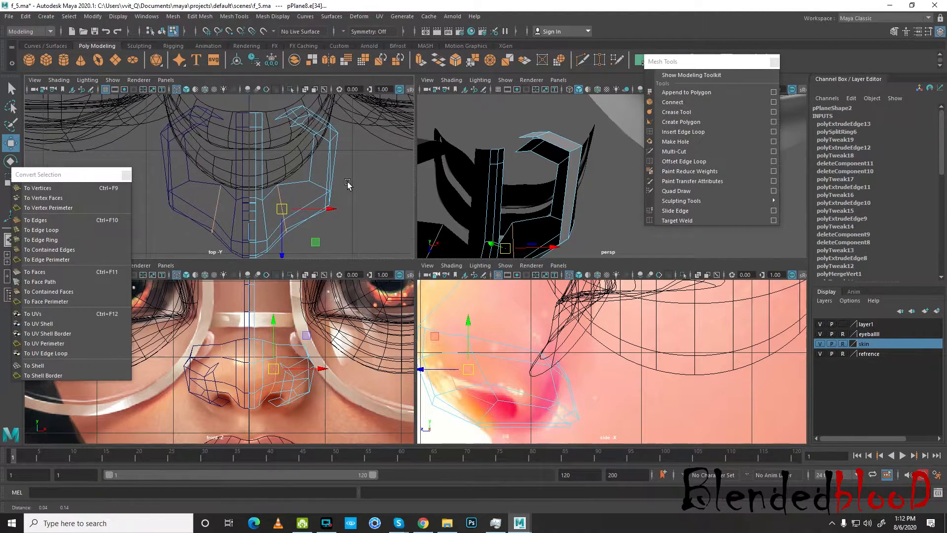
key(space)
key(space)
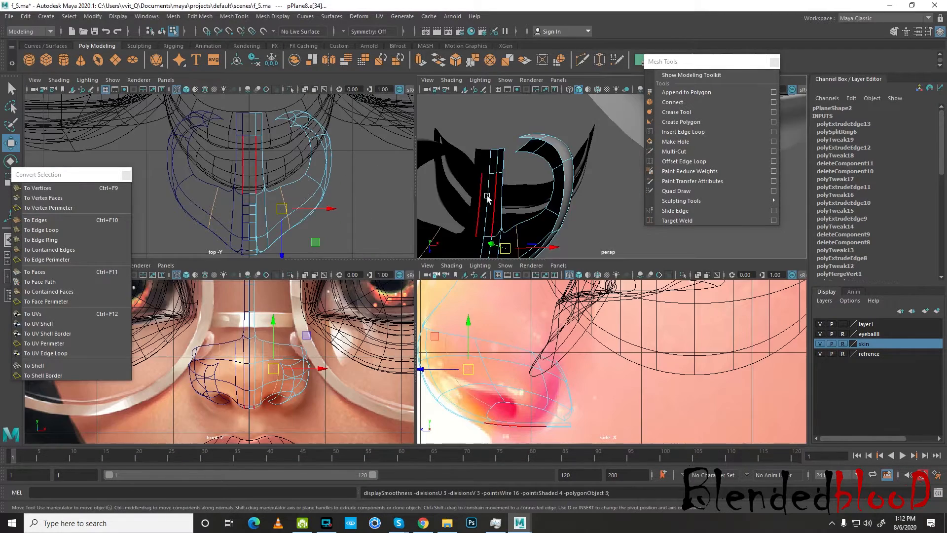
alt+right_drag(491, 197, 406, 274)
alt+right_drag(462, 219, 406, 193)
key(space)
alt+drag(475, 239, 359, 233)
scroll(426, 213, up, 2)
alt+middle_drag(359, 235, 433, 225)
scroll(439, 226, up, 2)
Bridge the open edges between the nostril wing and the central strip at the rear of the nostril
key(1)
alt+drag(445, 296, 518, 302)
scroll(486, 259, up, 2)
scroll(552, 318, up, 3)
alt+middle_drag(518, 301, 383, 292)
alt+drag(522, 298, 466, 294)
scroll(466, 294, up, 3)
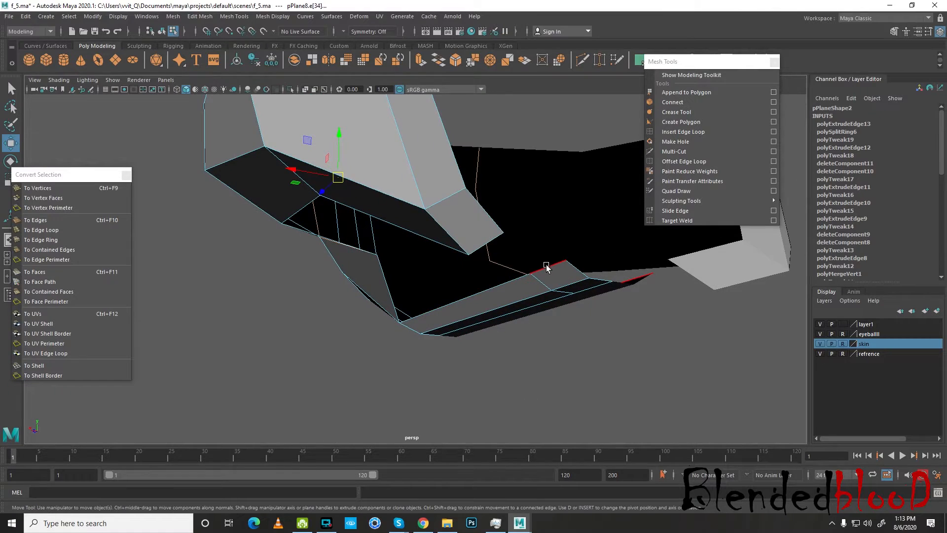
click(488, 248)
shift+right_click(488, 248)
click(490, 367)
key(w)
Move the vertex at the rear corner of the nostril opening inward to even out the bridged area
key(3)
alt+drag(456, 288, 513, 318)
key(1)
scroll(487, 256, up, 4)
right_drag(582, 251, 536, 251)
click(677, 296)
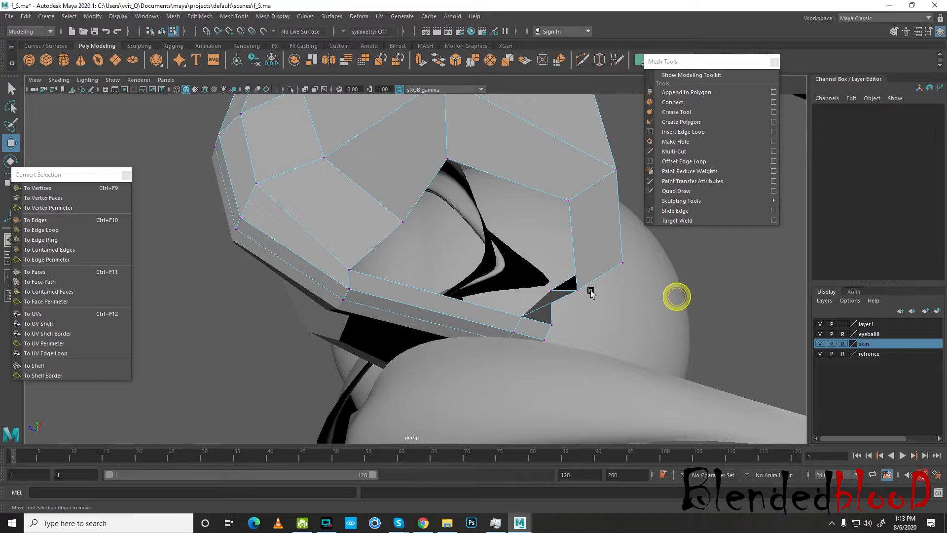
click(577, 290)
drag(543, 283, 510, 281)
Select the border edges around the nostril opening and extrude them slightly inward as a thin rim
right_drag(530, 184, 443, 207)
alt+drag(378, 253, 575, 262)
key(f)
key(1)
right_click(486, 203)
click(486, 176)
double_click(462, 230)
alt+drag(448, 269, 516, 258)
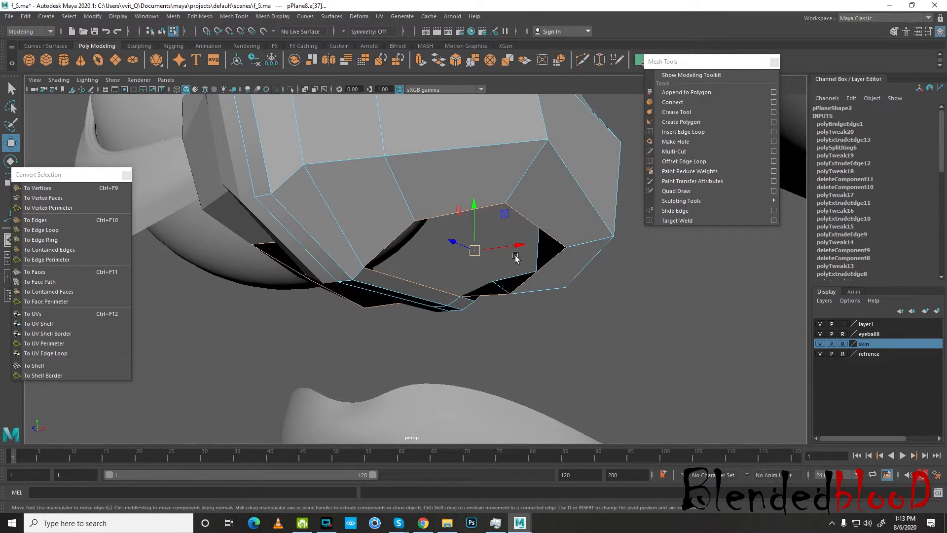
click(421, 59)
click(451, 184)
drag(475, 250, 463, 247)
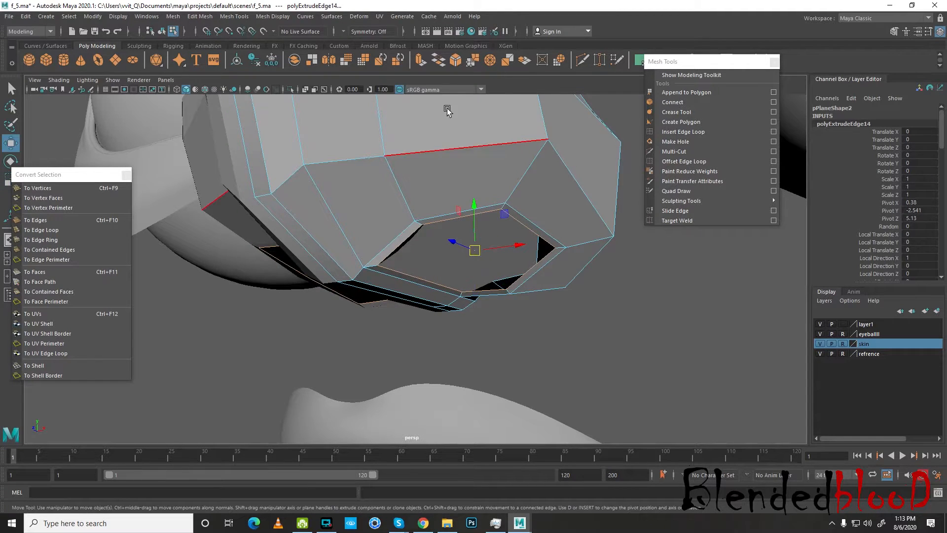
Extrude the nostril border again and move it upward to form the inner nostril wall
click(420, 59)
click(466, 184)
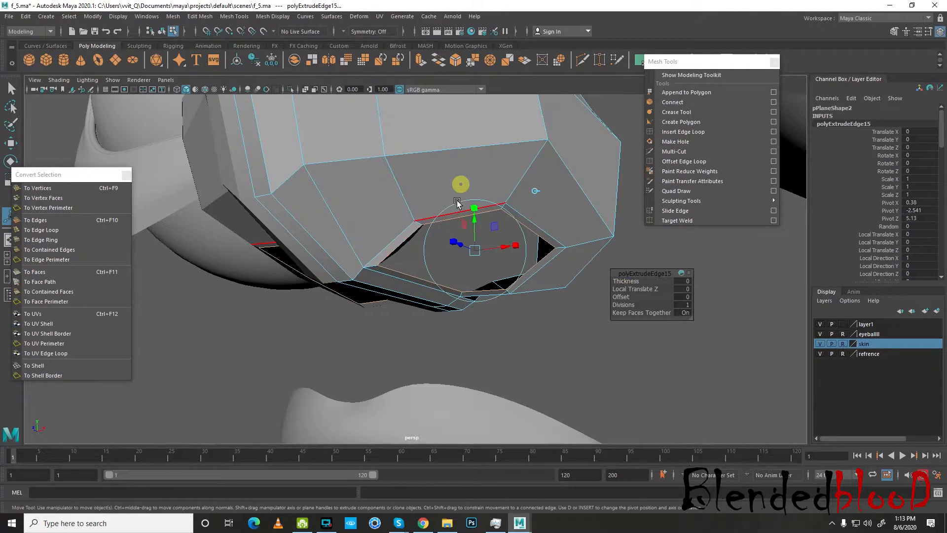
drag(475, 180, 474, 151)
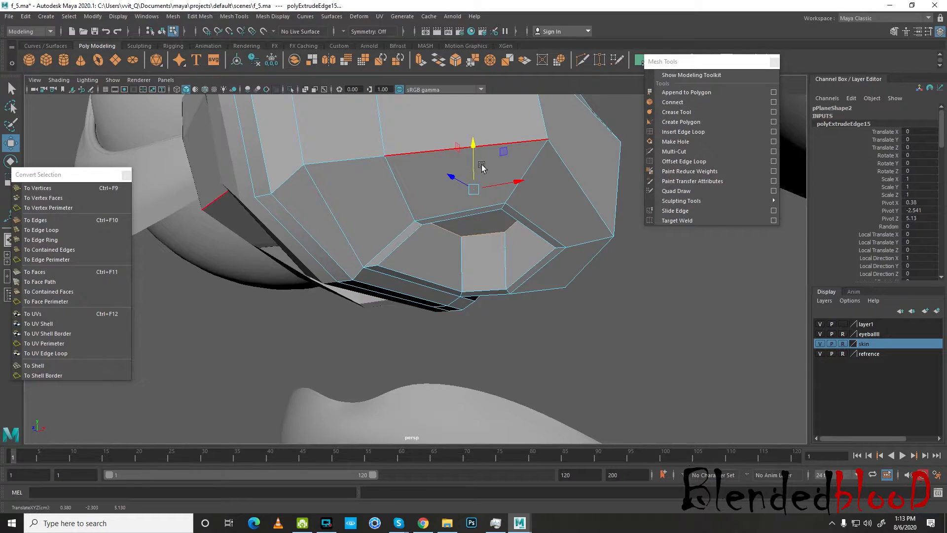
key(3)
scroll(486, 173, down, 5)
alt+drag(498, 191, 517, 280)
alt+drag(561, 314, 469, 315)
key(1)
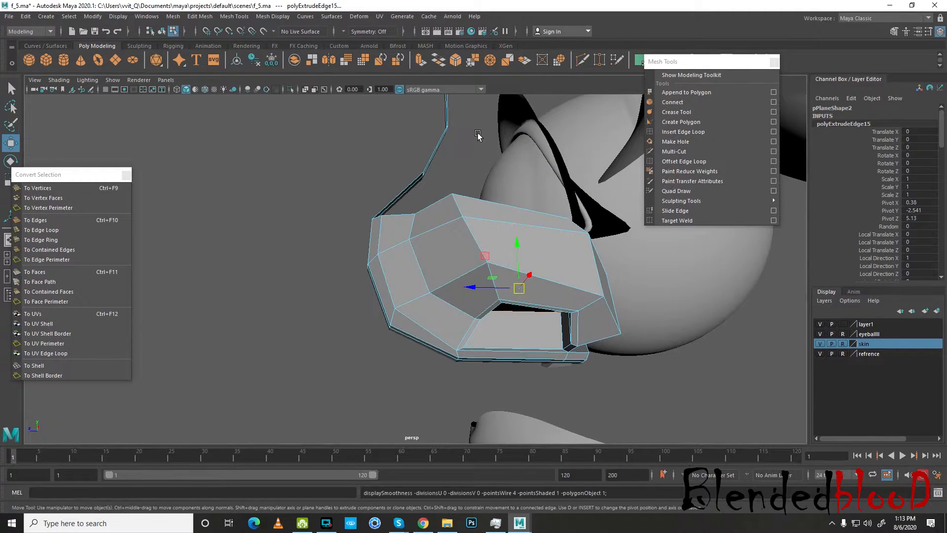
Extrude the inner nostril border once more, moving it up and back in the side view and scaling it
click(420, 60)
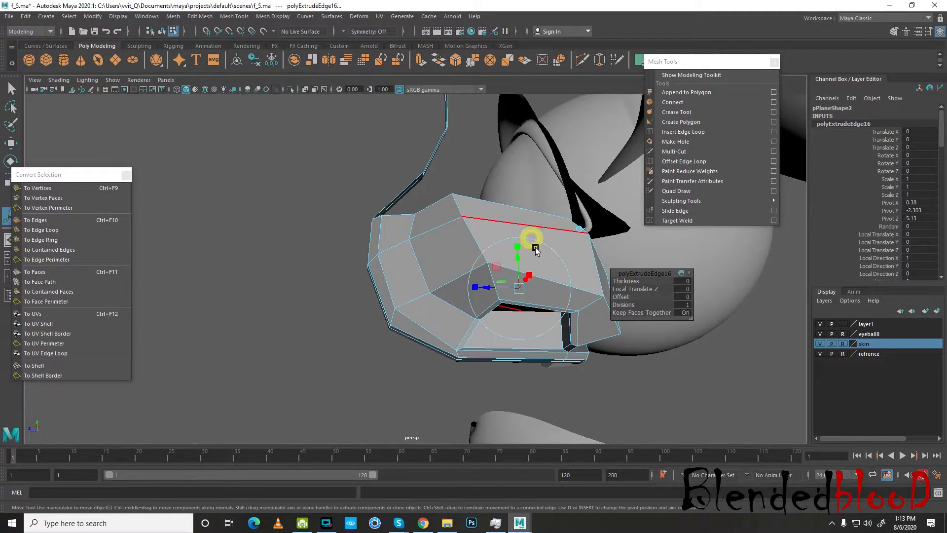
key(w)
key(space)
key(space)
scroll(428, 327, down, 8)
scroll(362, 321, up, 5)
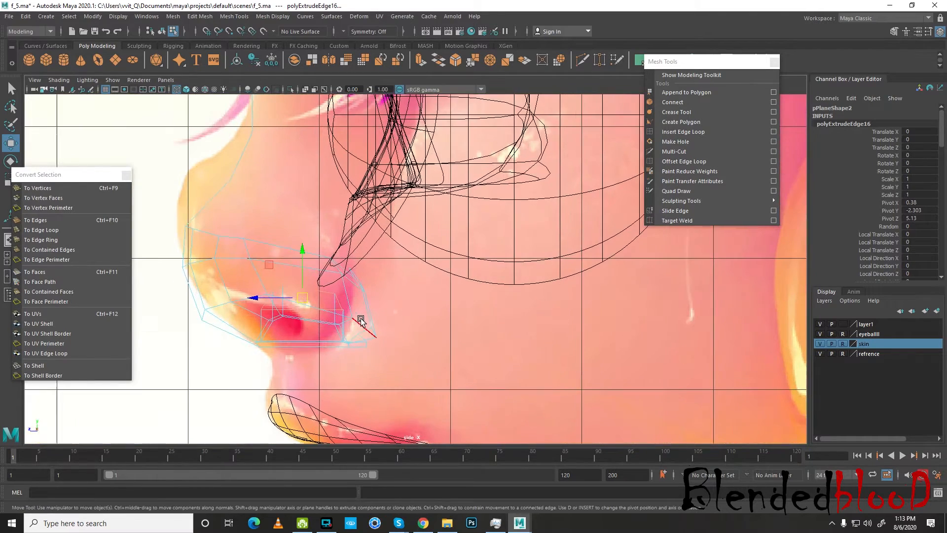
alt+middle_drag(362, 321, 488, 313)
scroll(489, 312, up, 3)
drag(437, 291, 447, 277)
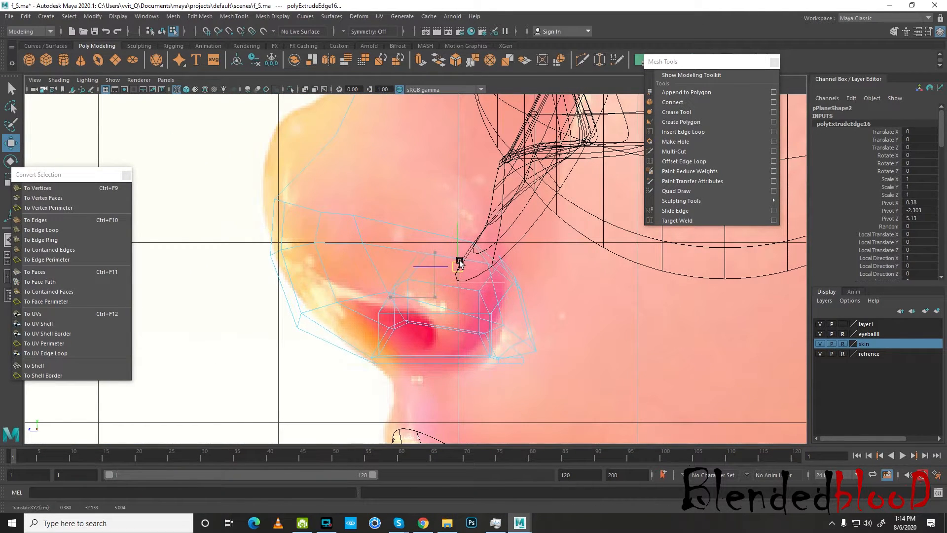
key(r)
drag(448, 270, 423, 254)
key(w)
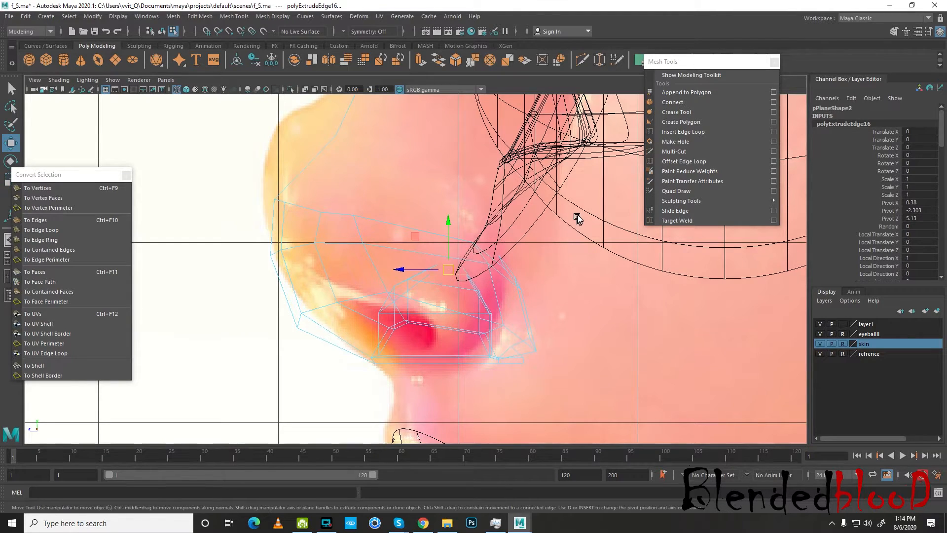
Examine the smoothed nose and the nostril interior from several angles in the perspective view
key(space)
key(space)
mouse_move(473, 212)
alt+mouse_down()
mouse_move(582, 321)
mouse_move(549, 254)
mouse_move(496, 251)
alt+mouse_up()
key(3)
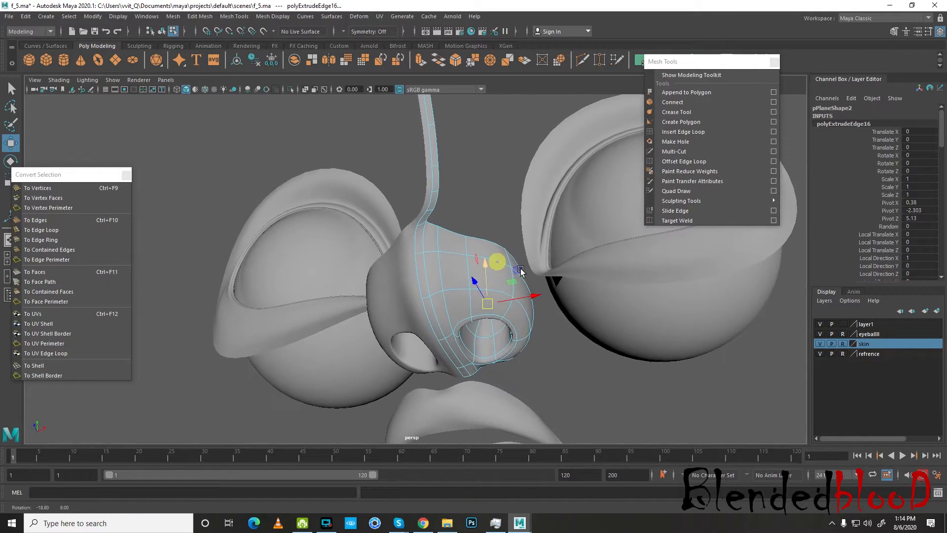
right_drag(496, 250, 496, 280)
right_drag(501, 226, 501, 224)
alt+drag(533, 316, 573, 354)
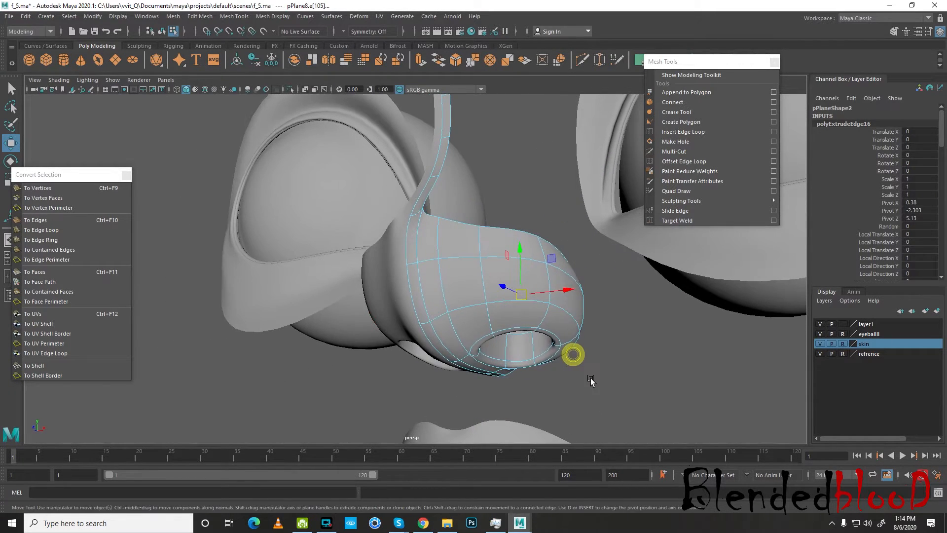
click(605, 380)
alt+drag(608, 381, 604, 378)
Delete the unneeded edges near the nostril rim with their leftover vertices, and return the nose to object mode
double_click(518, 349)
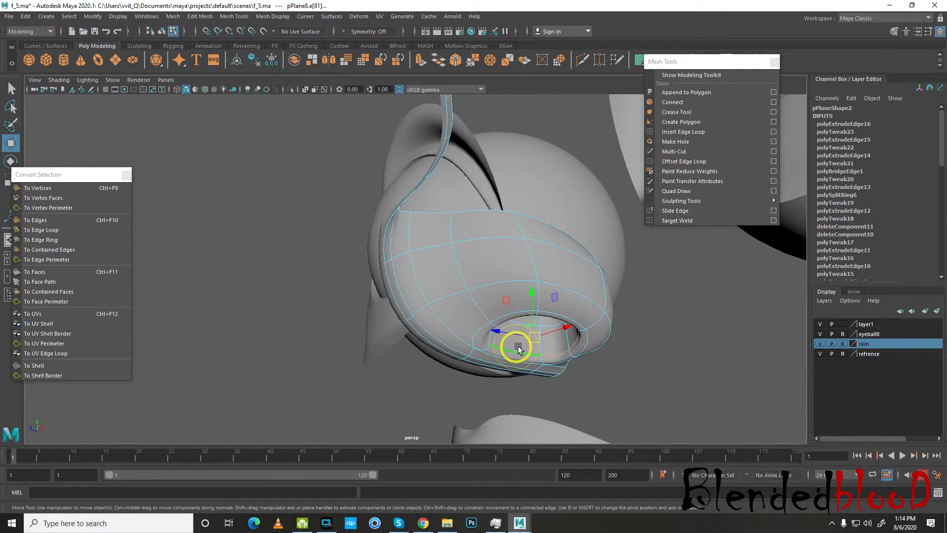
click(518, 348)
right_drag(536, 250, 496, 291)
right_drag(445, 250, 444, 250)
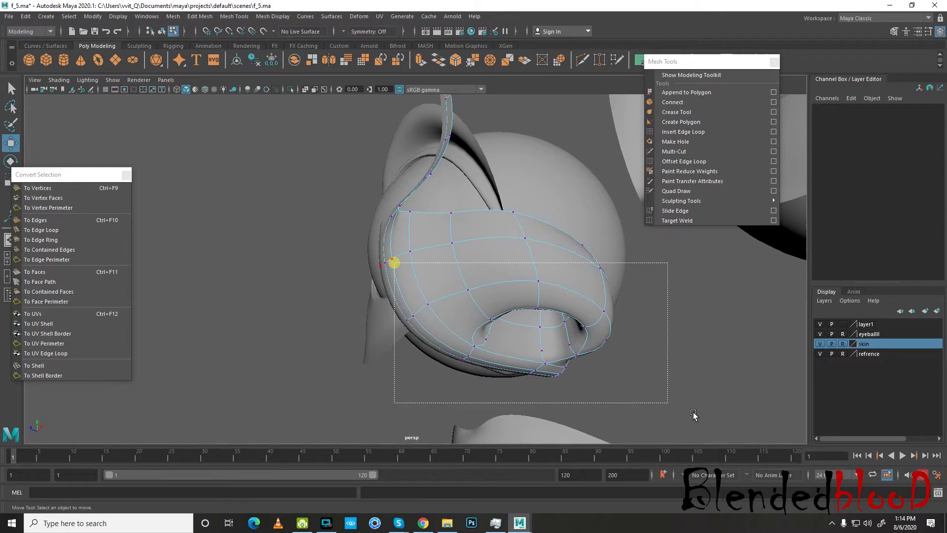
mouse_move(634, 380)
alt+mouse_down()
mouse_move(601, 372)
mouse_move(639, 377)
alt+mouse_up()
right_drag(505, 251, 541, 238)
click(641, 328)
alt+drag(643, 330, 605, 345)
click(594, 328)
alt+drag(587, 310, 562, 307)
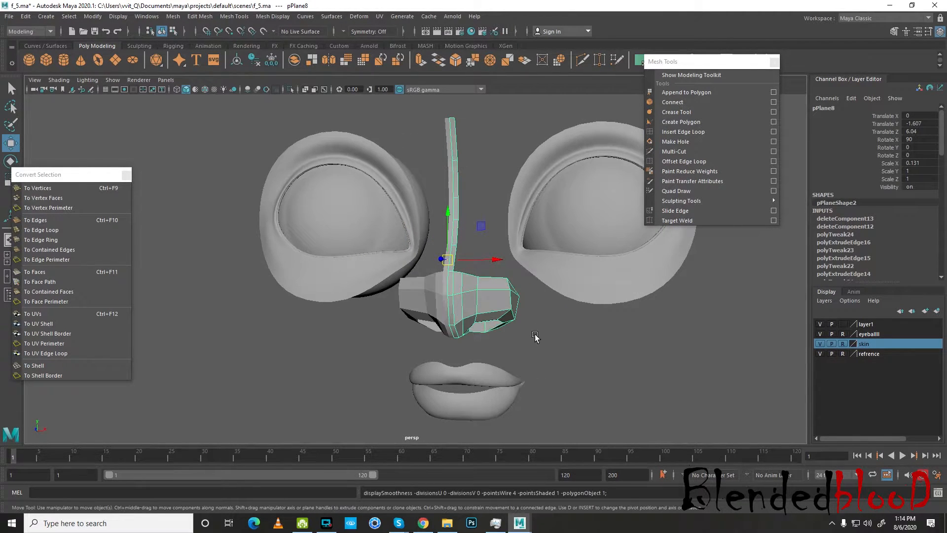
scroll(482, 317, up, 5)
Select the outer side edges of the nose bridge in the front view and extrude them outward
key(space)
key(space)
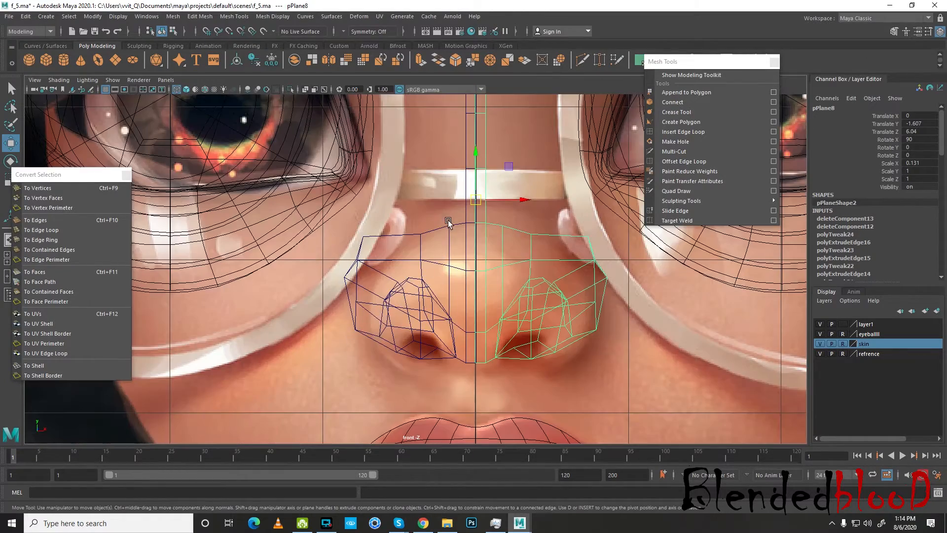
scroll(501, 261, up, 3)
scroll(501, 162, down, 5)
scroll(468, 201, up, 4)
right_drag(461, 178, 467, 144)
click(467, 144)
shift+click(464, 195)
shift+click(467, 235)
shift+click(465, 264)
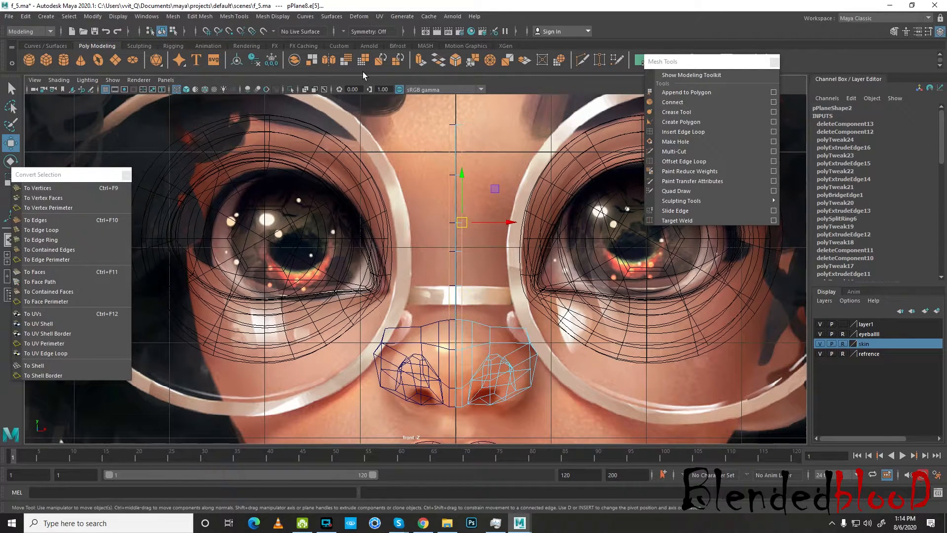
click(420, 61)
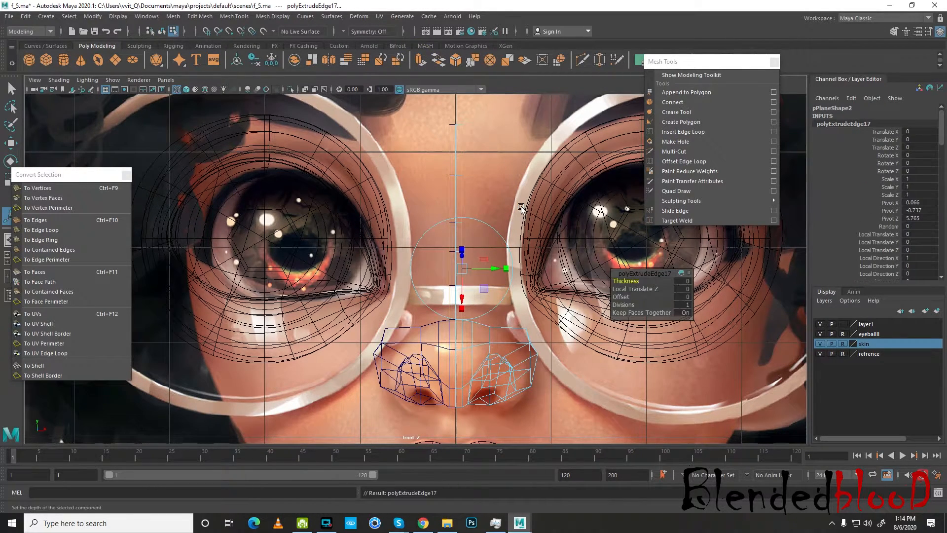
key(w)
middle_drag(521, 207, 523, 224)
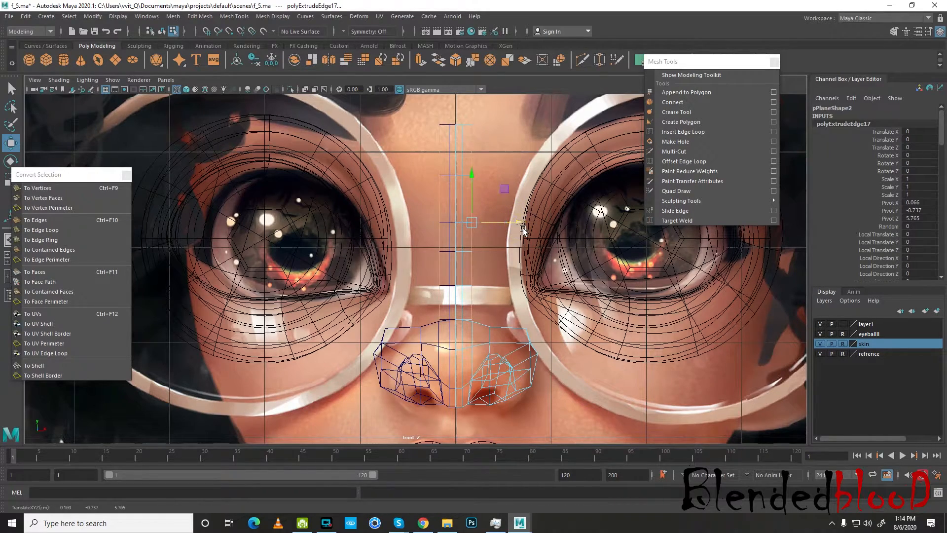
Move the extruded bridge edges back toward the face in the side view
key(space)
key(space)
alt+middle_drag(480, 182, 506, 269)
scroll(505, 268, down, 8)
scroll(505, 268, up, 3)
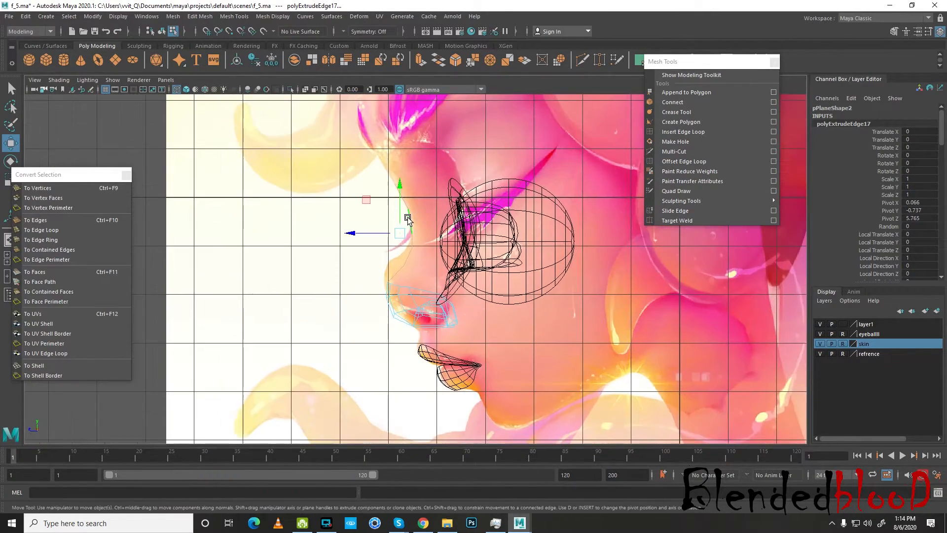
scroll(409, 219, up, 2)
drag(349, 220, 356, 222)
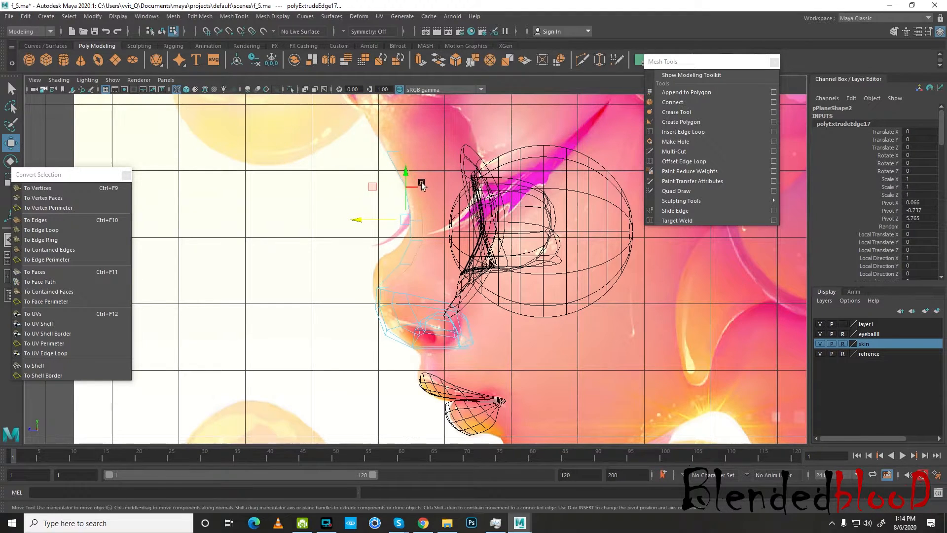
Select both nose halves in object mode and delete all construction history in the scene
right_drag(465, 166, 464, 136)
click(464, 135)
drag(339, 234, 449, 331)
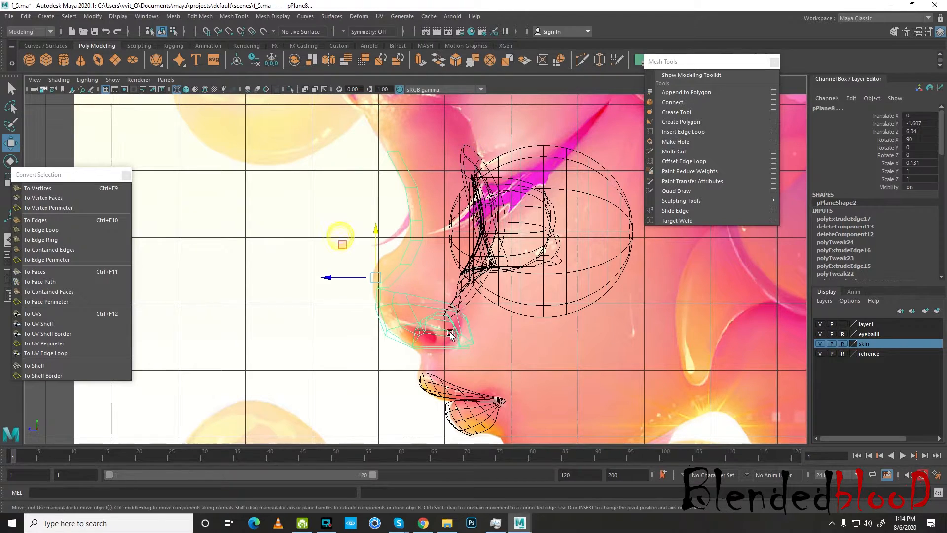
click(25, 17)
mouse_move(82, 142)
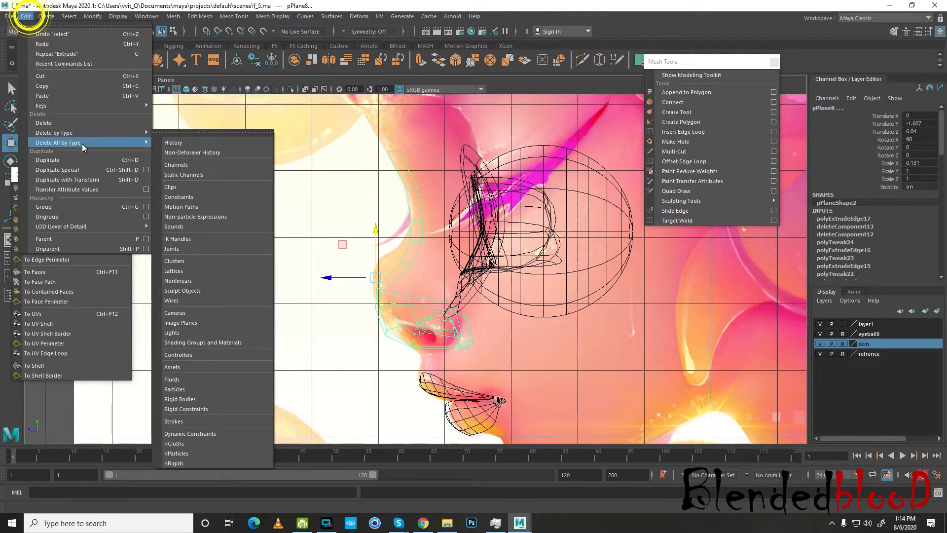
click(191, 141)
Save the scene as f_5.ma in the E:\maya lecture\face folder
click(9, 17)
click(47, 66)
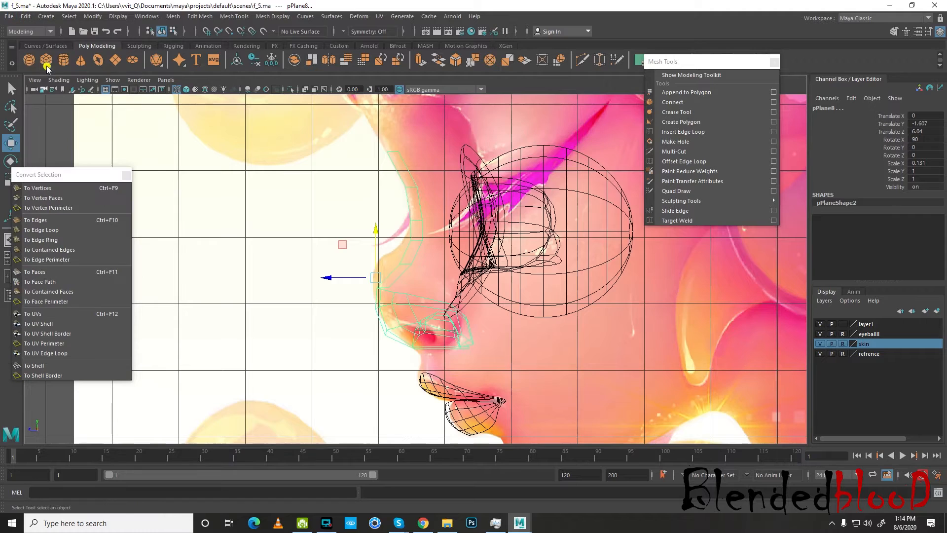
click(320, 121)
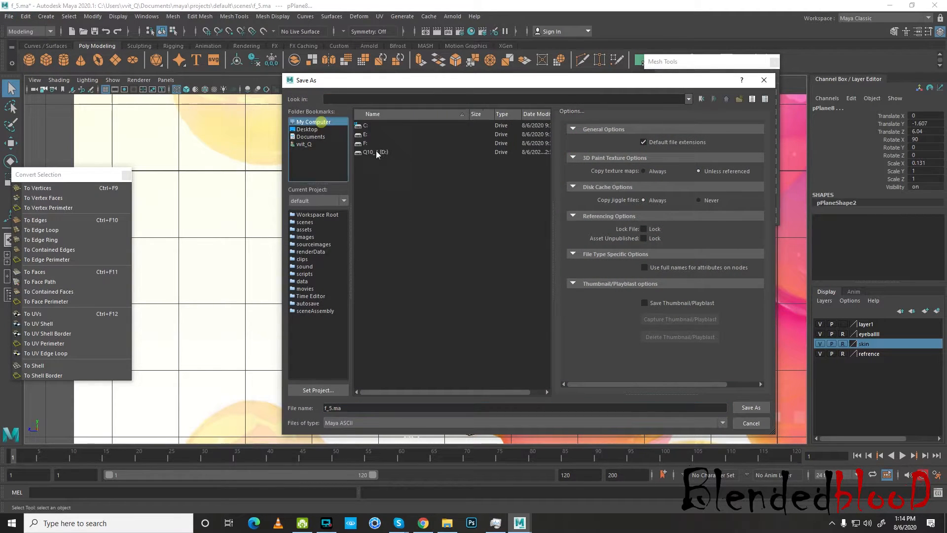
double_click(366, 136)
double_click(384, 143)
double_click(380, 143)
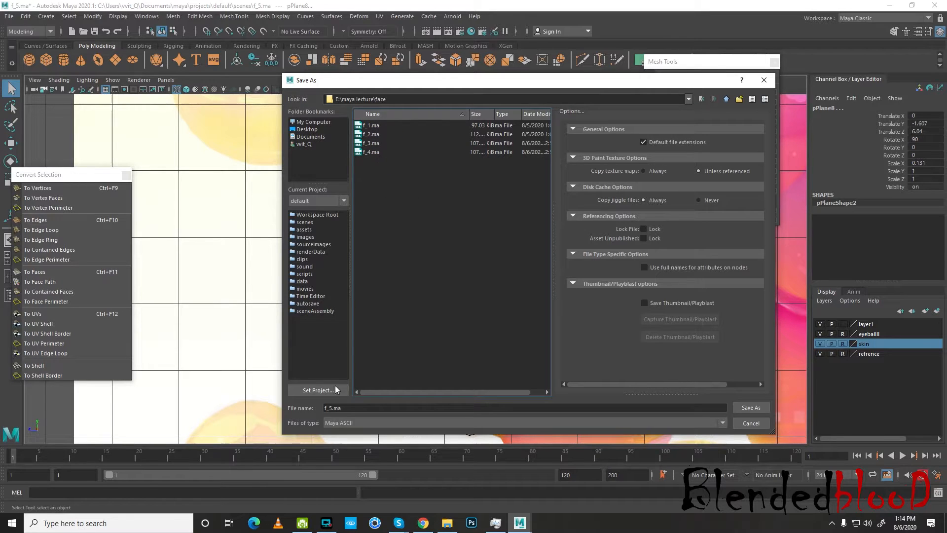
click(750, 408)
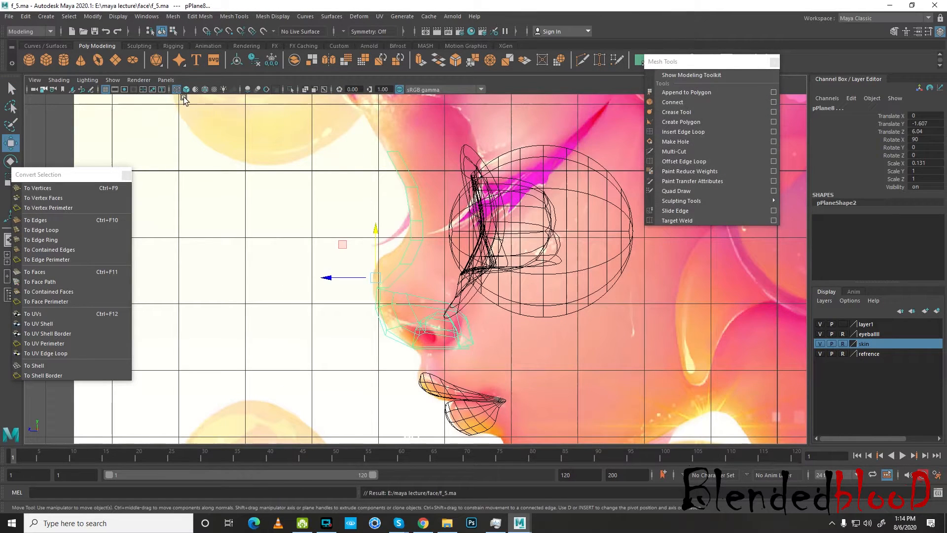
Save the scene under the new name f_6.ma in the face folder
click(8, 17)
click(42, 65)
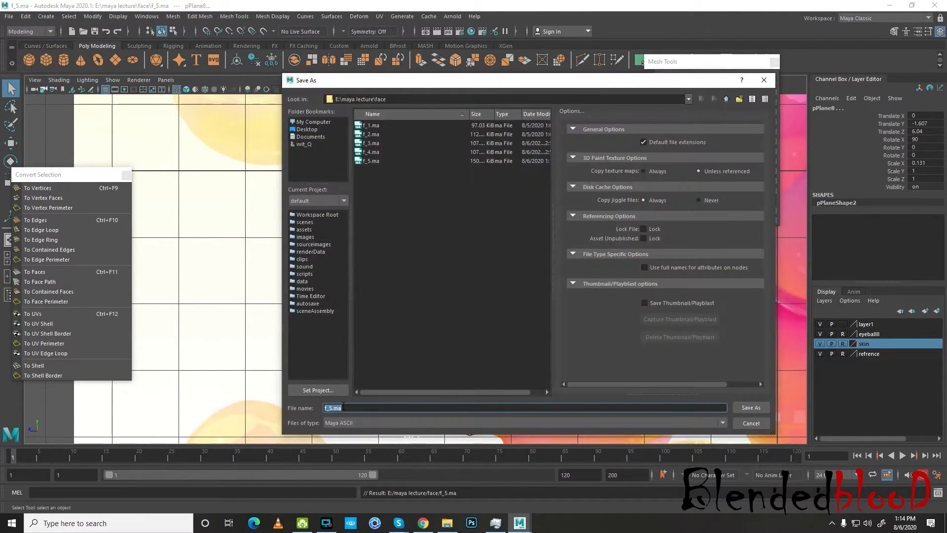
double_click(330, 408)
text(6)
key(Return)
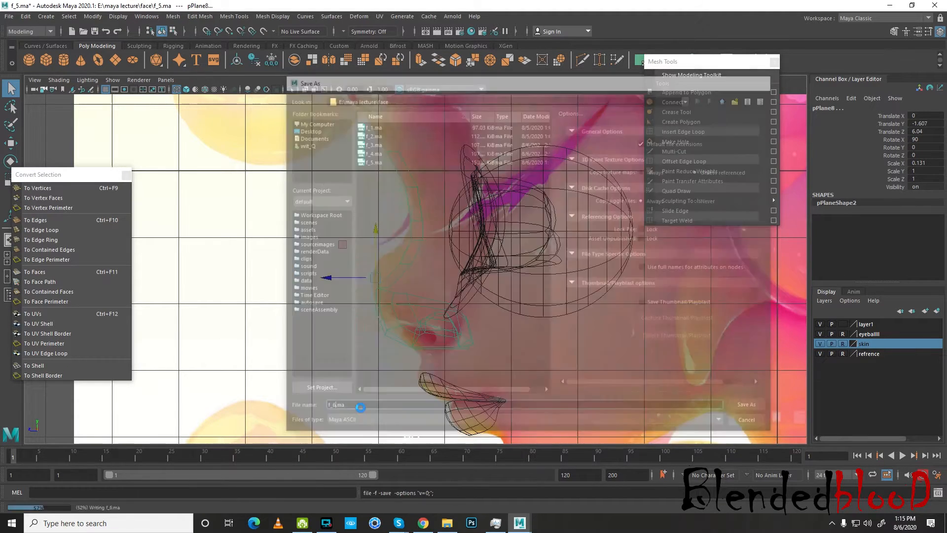
Weld the lowest extruded side vertex of the bridge onto the adjoining nose vertex with Target Weld in the perspective view
scroll(461, 362, up, 2)
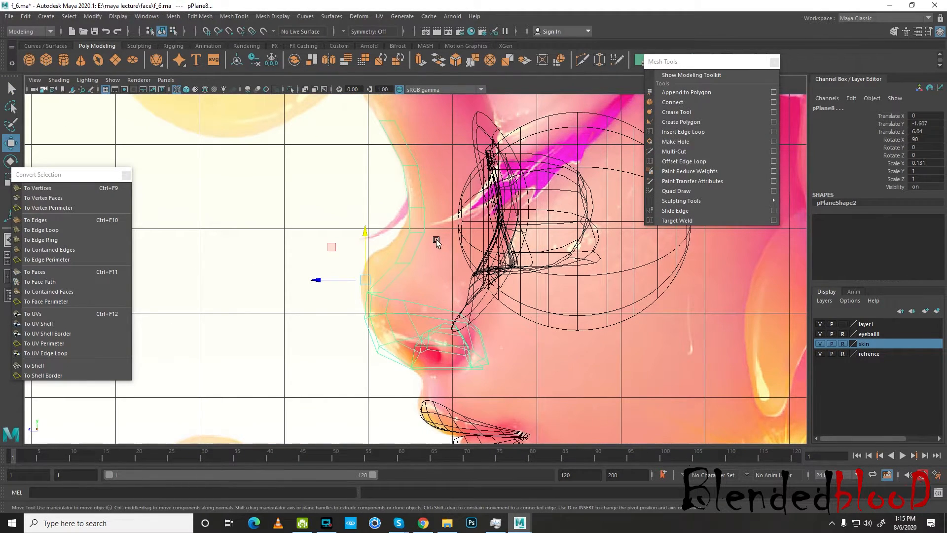
key(space)
key(space)
alt+drag(544, 269, 548, 246)
scroll(547, 246, up, 1)
alt+middle_drag(547, 232, 482, 281)
right_drag(482, 214, 435, 214)
click(695, 219)
click(508, 298)
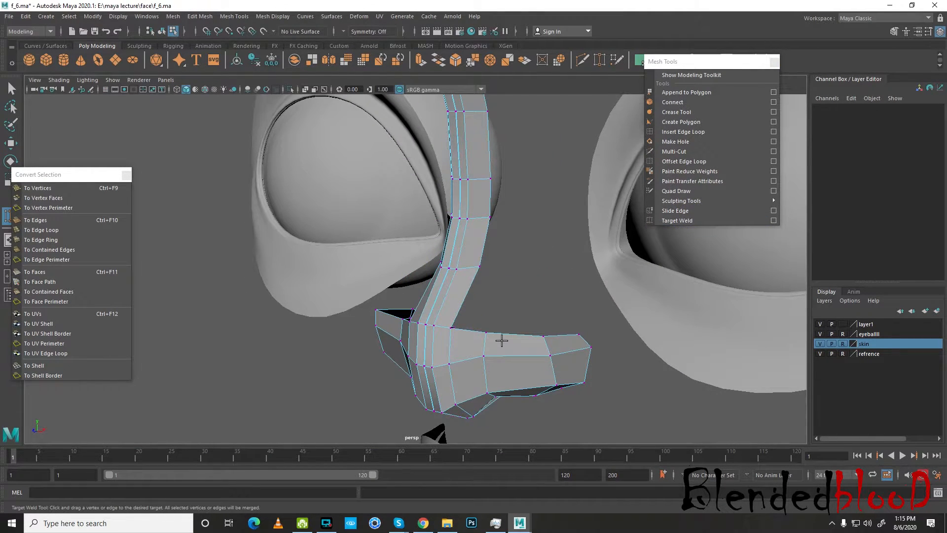
Preview the nose smoothed, return to object mode and examine the bridge's shape against the eyes from several angles
key(w)
key(3)
scroll(482, 292, down, 4)
alt+drag(445, 287, 498, 280)
right_drag(403, 228, 434, 190)
click(441, 183)
scroll(586, 354, up, 4)
alt+drag(587, 355, 540, 349)
click(443, 249)
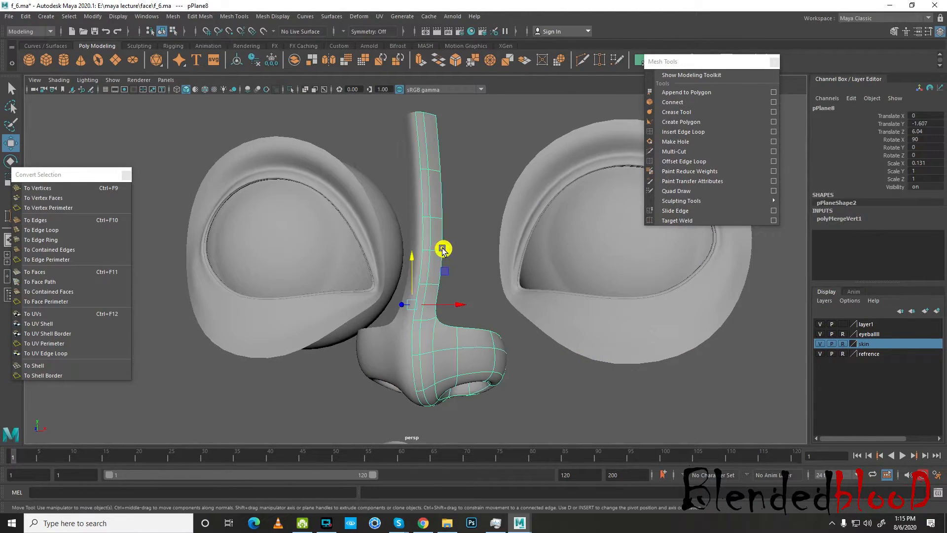
Turn off smoothing and move the outer bridge vertices outward in the front view so the bridge widens toward the forehead
key(1)
key(space)
key(space)
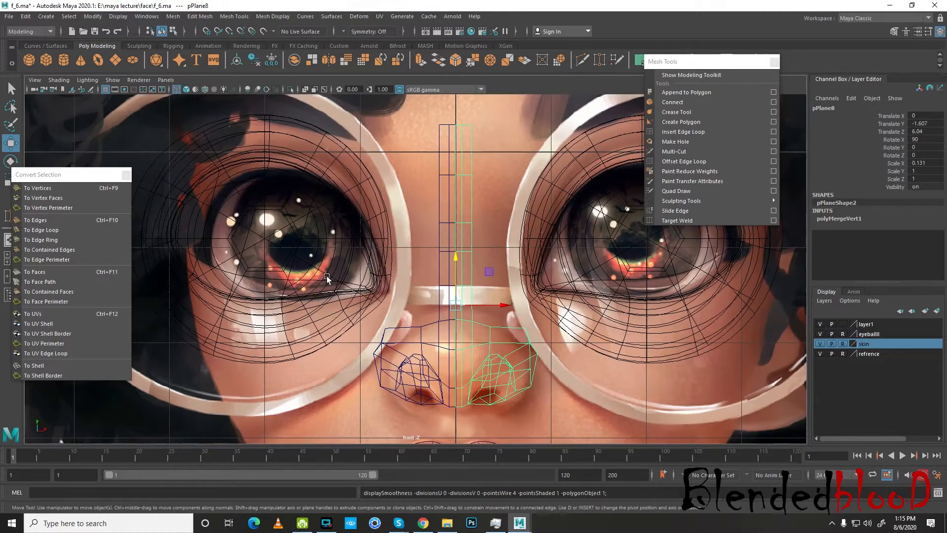
right_click(432, 156)
right_click(467, 142)
right_drag(461, 150, 150, 176)
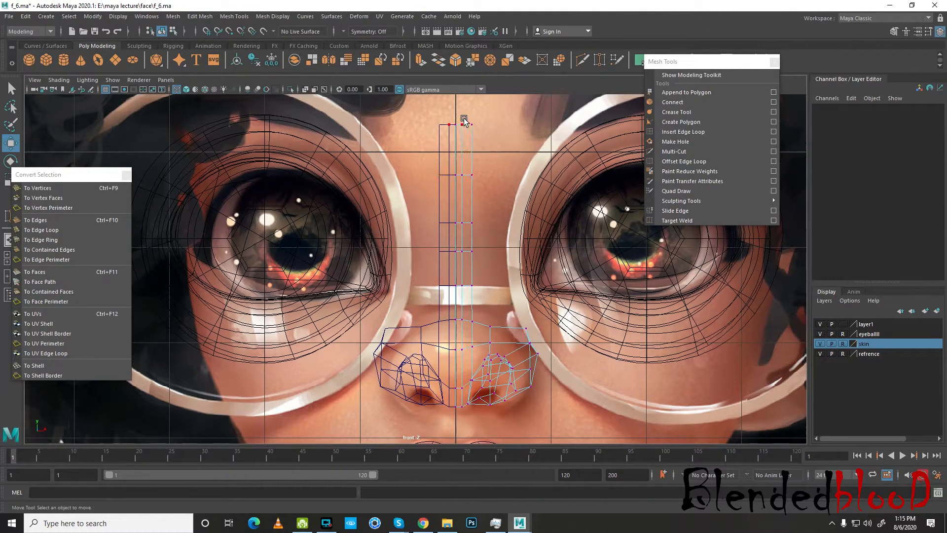
click(464, 121)
drag(482, 122, 493, 127)
click(470, 175)
drag(473, 175, 486, 178)
click(469, 220)
drag(496, 224, 496, 253)
click(472, 250)
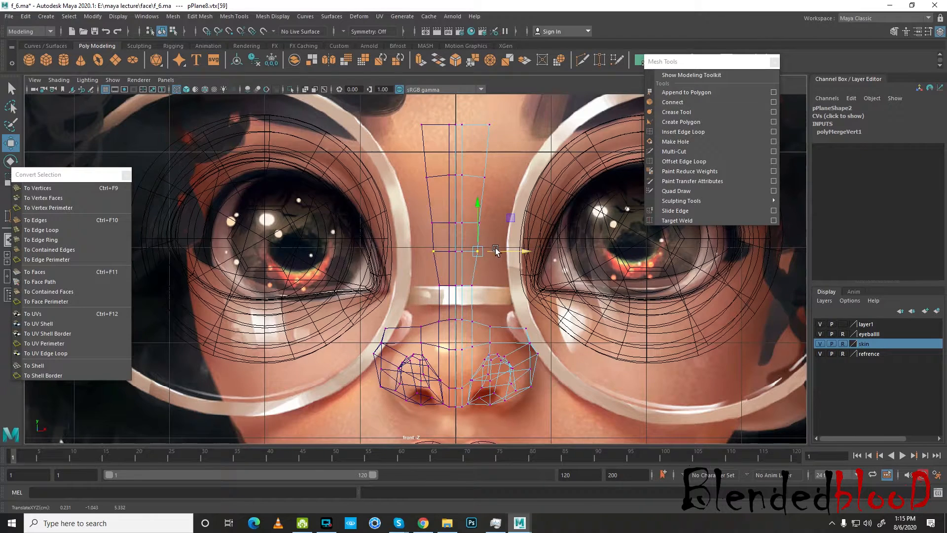
Fine-tune the outer bridge vertices in the front view into an even taper and preview the result smoothed
click(468, 283)
drag(487, 283, 489, 285)
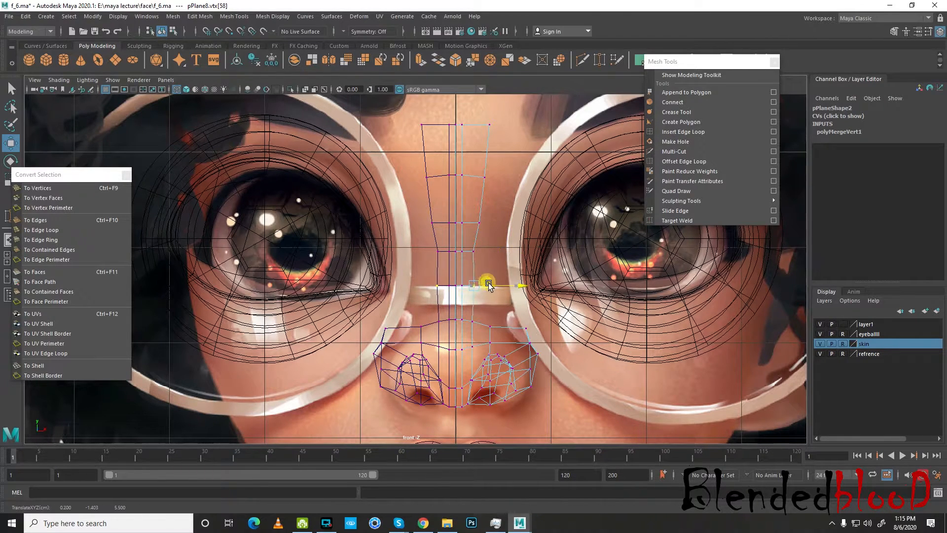
mouse_move(487, 214)
mouse_down()
mouse_move(477, 230)
mouse_move(493, 223)
mouse_up()
mouse_move(492, 171)
mouse_down()
mouse_move(477, 188)
mouse_move(496, 178)
mouse_up()
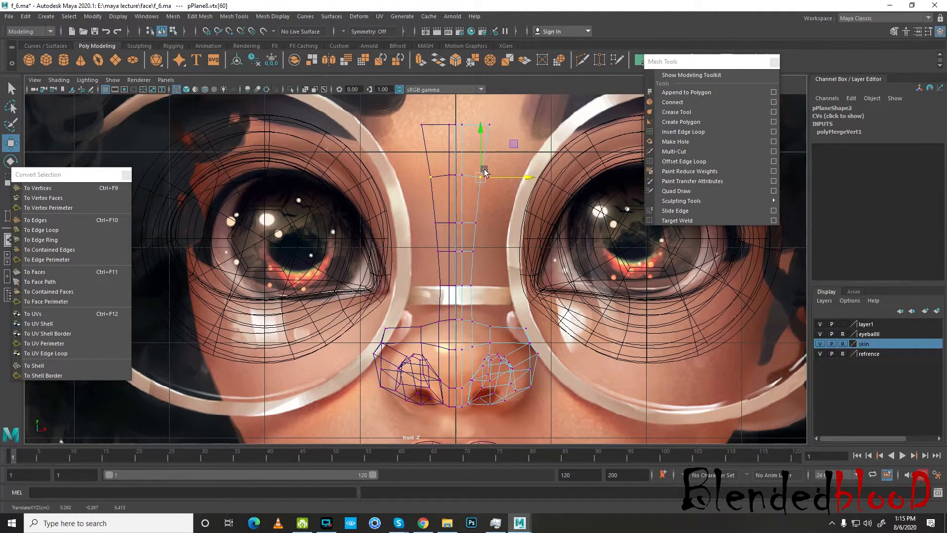
mouse_move(485, 242)
mouse_down()
mouse_move(468, 258)
mouse_move(492, 285)
mouse_up()
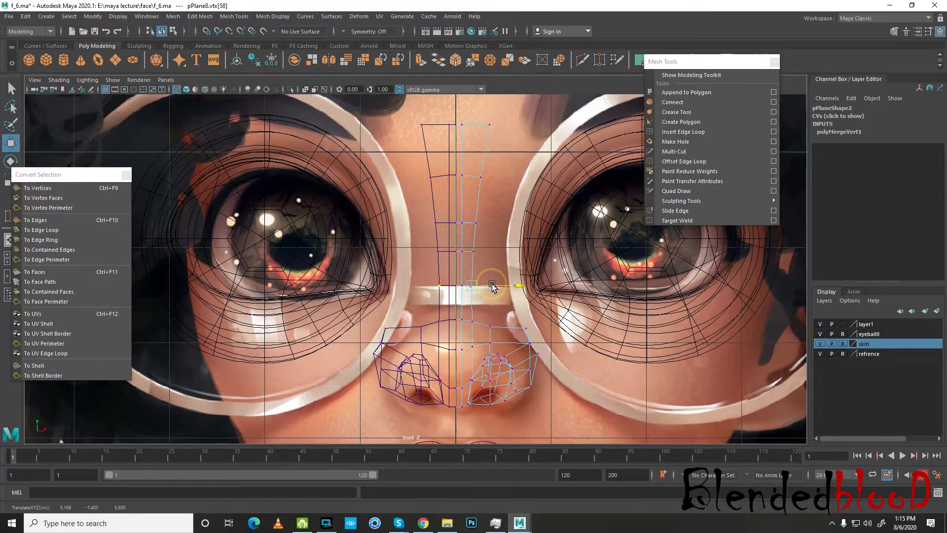
key(3)
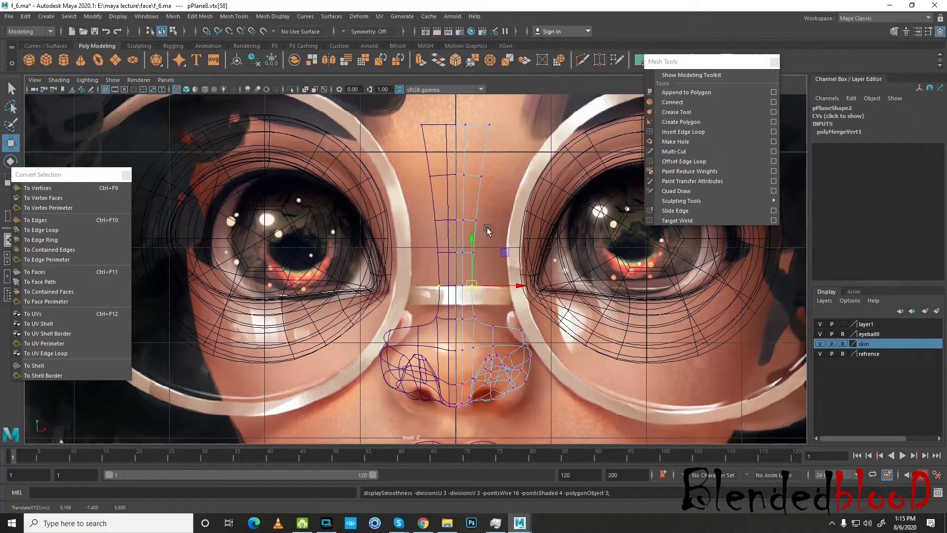
Select the bridge's outer column of vertices in the side view and move it slightly forward toward the profile
scroll(471, 207, down, 3)
alt+middle_drag(520, 290, 497, 275)
key(space)
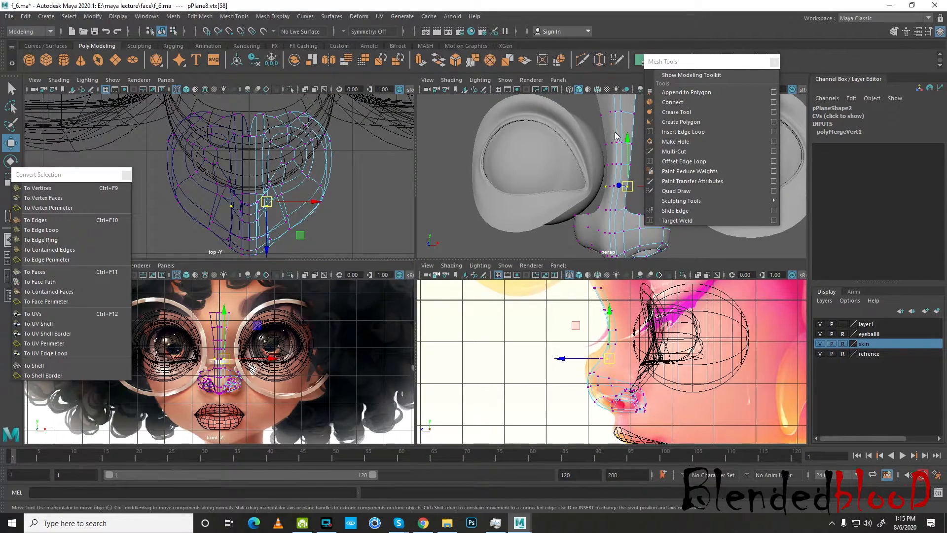
key(space)
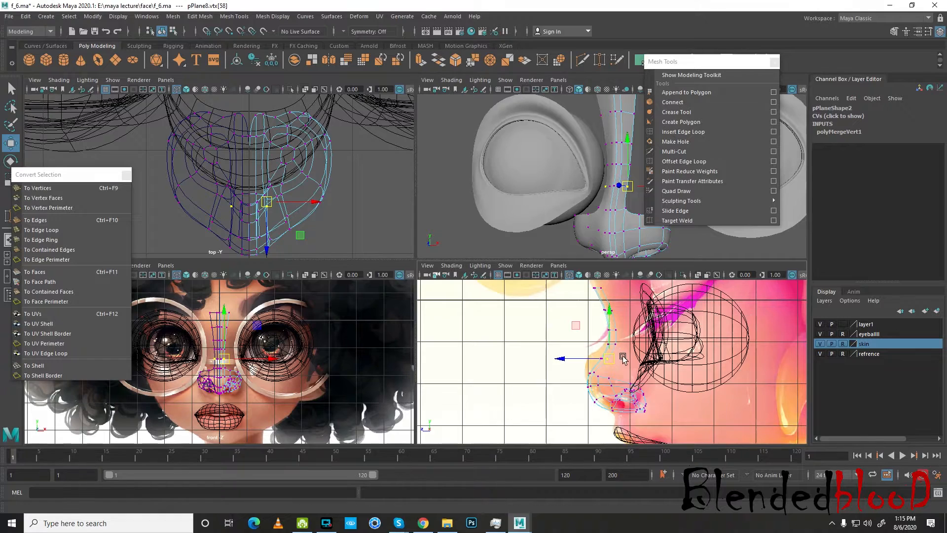
scroll(474, 202, up, 1)
alt+middle_drag(423, 144, 520, 249)
drag(504, 183, 480, 217)
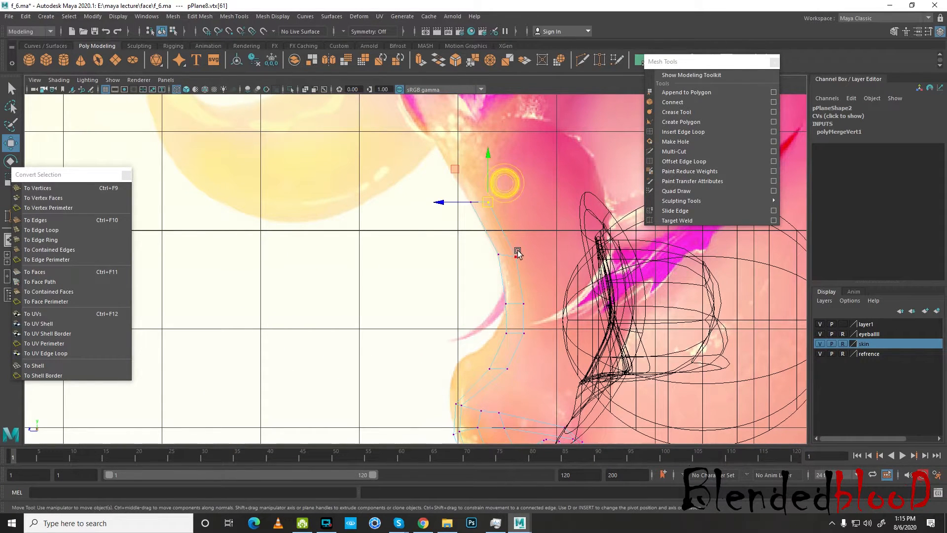
shift+drag(517, 352, 513, 363)
drag(461, 285, 459, 284)
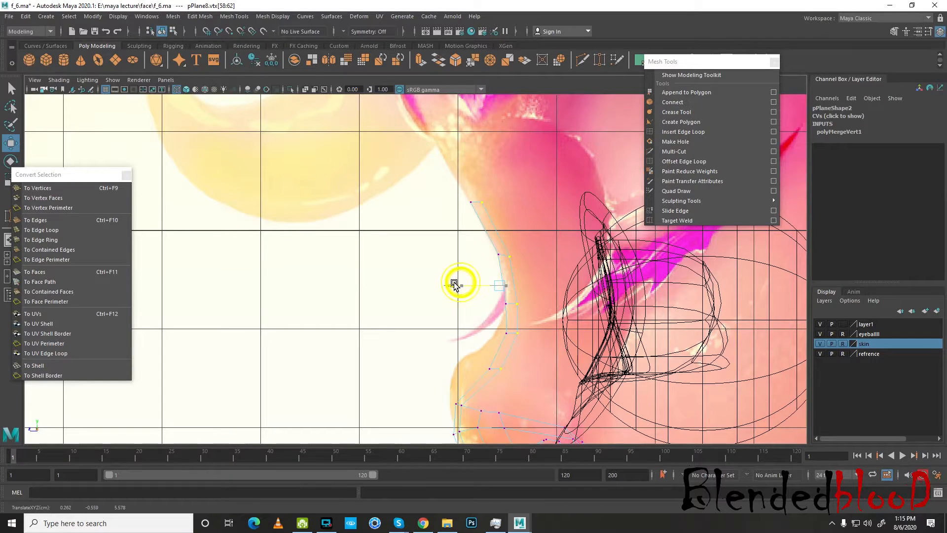
Move the two uppermost vertices of the bridge's inner column outward in the front view to even out the spacing
key(space)
key(space)
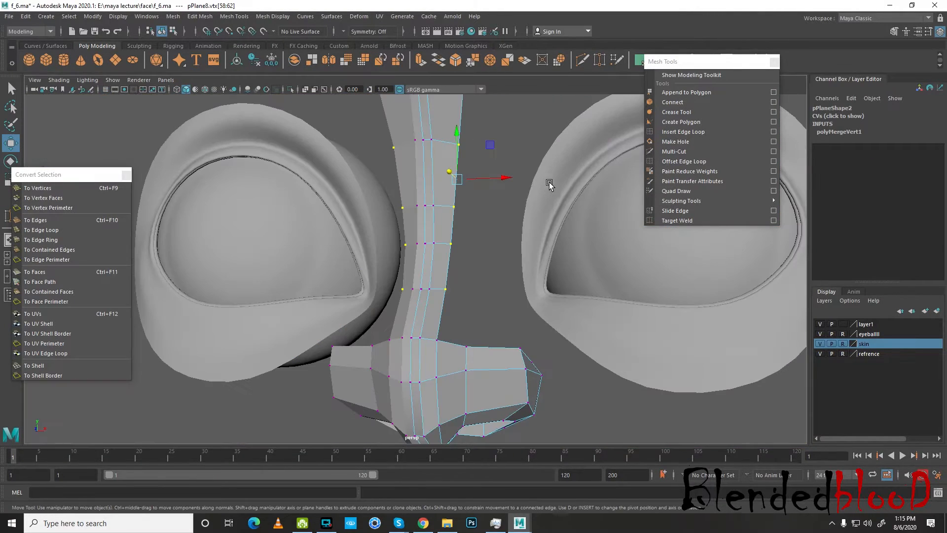
alt+middle_drag(486, 151, 499, 205)
right_drag(473, 164, 478, 142)
click(478, 146)
click(446, 172)
key(space)
key(space)
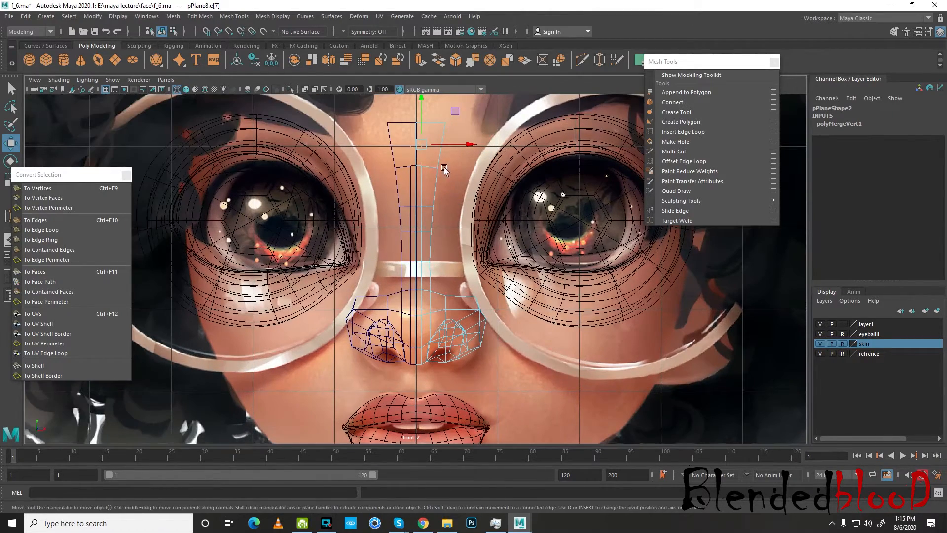
click(463, 141)
alt+middle_drag(451, 185, 454, 198)
right_drag(444, 144, 405, 144)
drag(442, 156, 468, 147)
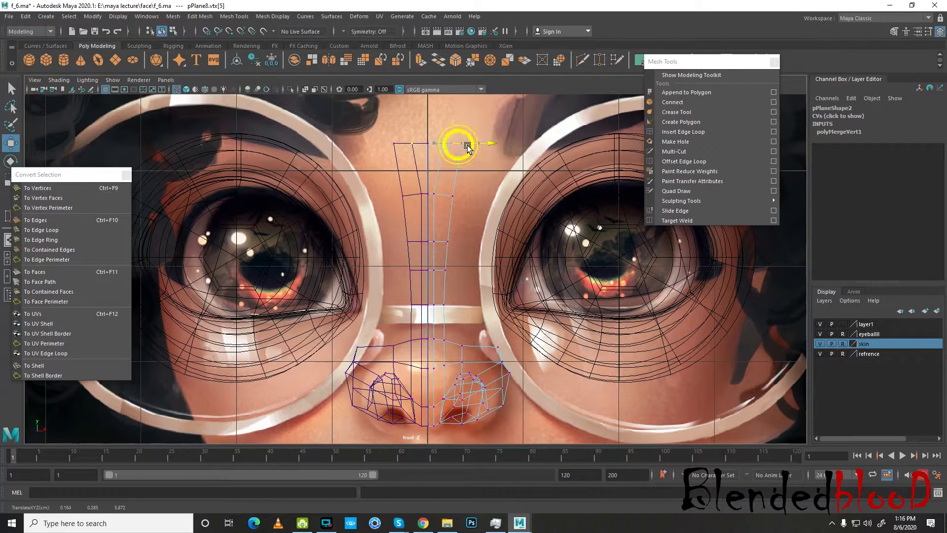
click(434, 189)
drag(435, 191, 441, 196)
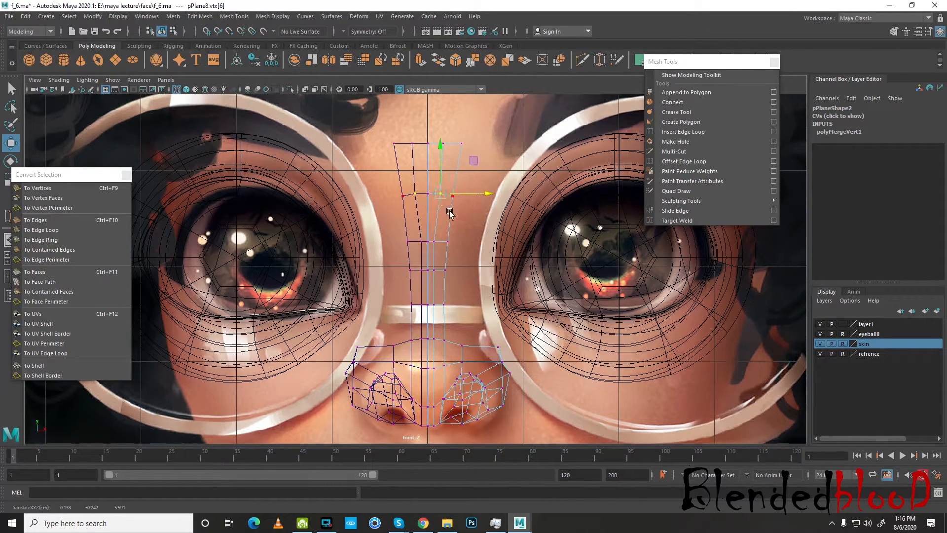
Shift the lower inner-column vertices of the bridge outward in the front view, down to the level of the glasses' bridge
click(435, 242)
drag(453, 242, 457, 272)
click(434, 270)
click(434, 305)
drag(451, 305, 451, 304)
Nudge the mid-bridge vertices just above the glasses' bridge outward in the front view to smooth the side contour
right_drag(454, 179, 455, 162)
click(444, 167)
click(457, 178)
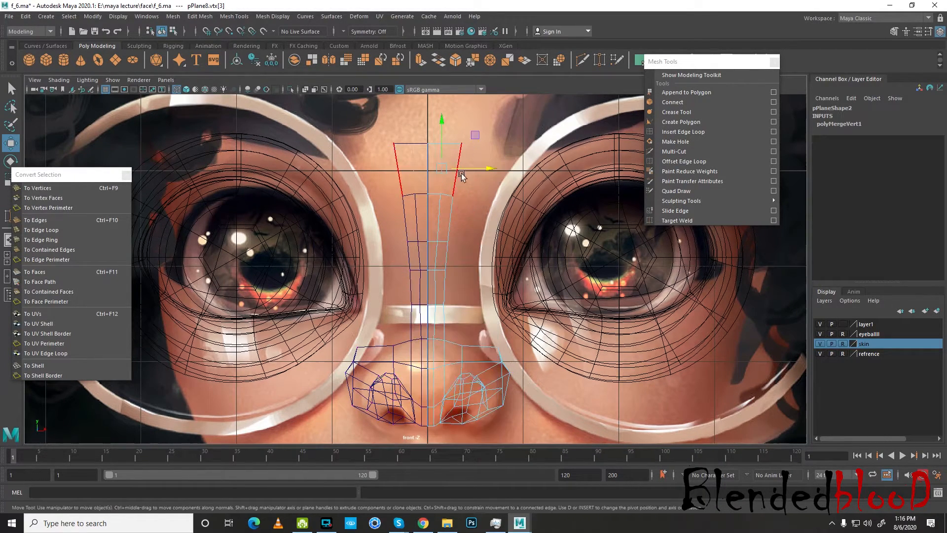
right_drag(441, 240, 389, 238)
click(436, 270)
click(470, 254)
right_drag(439, 270, 395, 265)
click(436, 270)
click(438, 271)
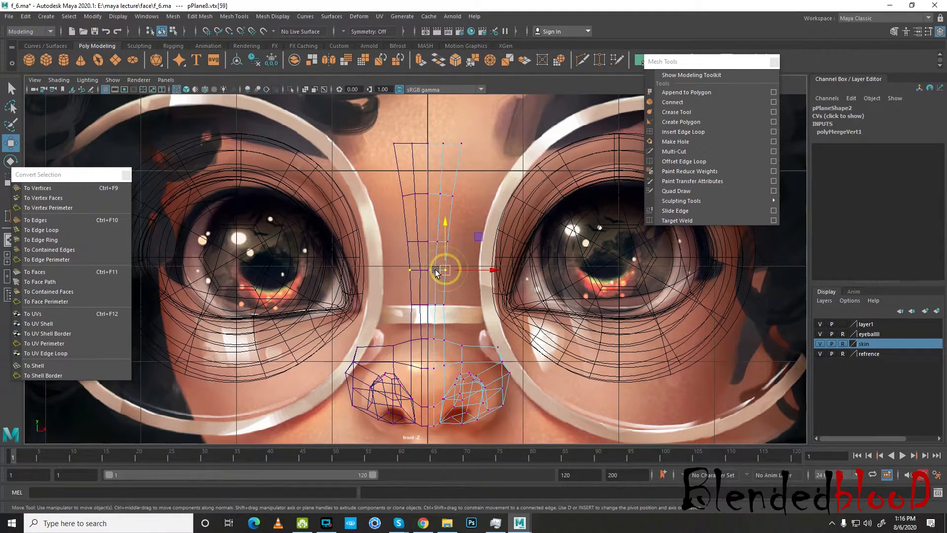
click(427, 242)
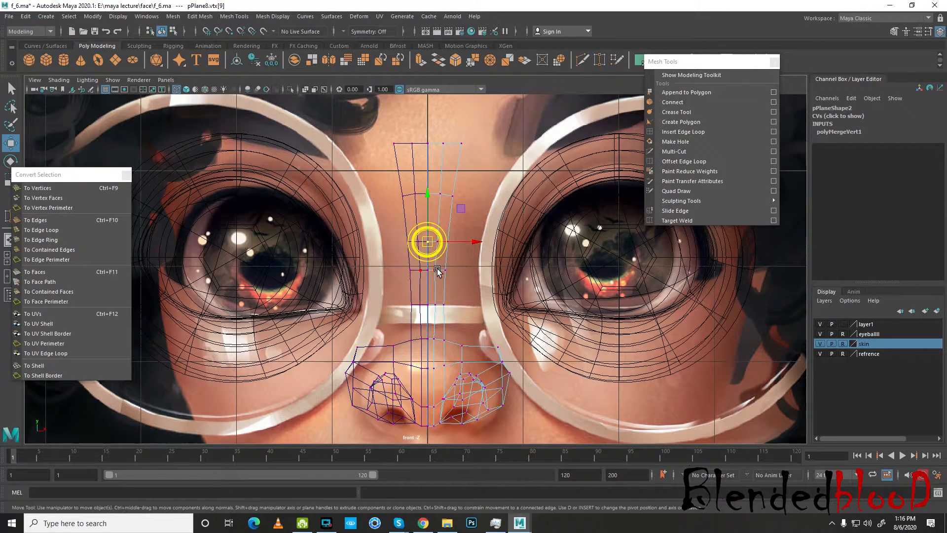
drag(446, 270, 448, 270)
Select the outer side edges along the nose bridge and extrude them
right_drag(449, 180, 455, 170)
click(450, 211)
click(447, 280)
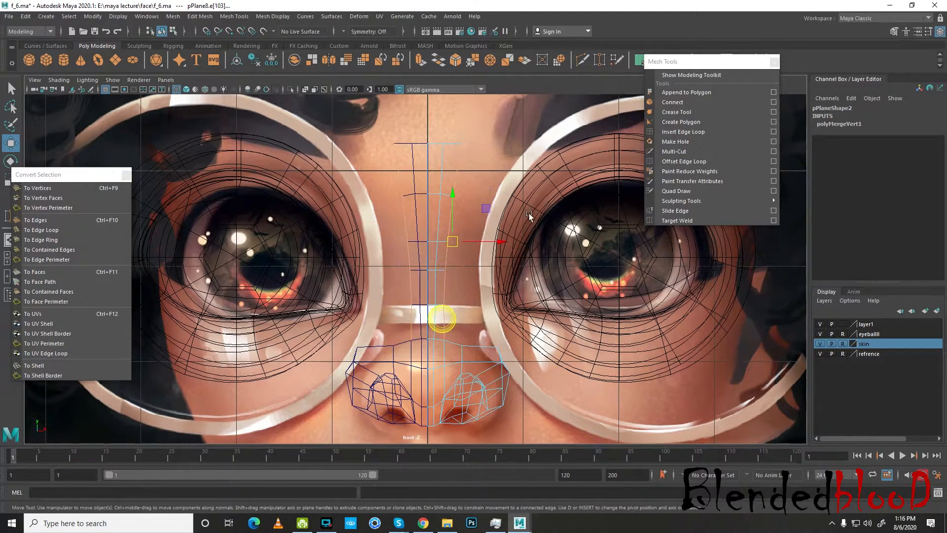
key(space)
key(space)
scroll(537, 195, down, 1)
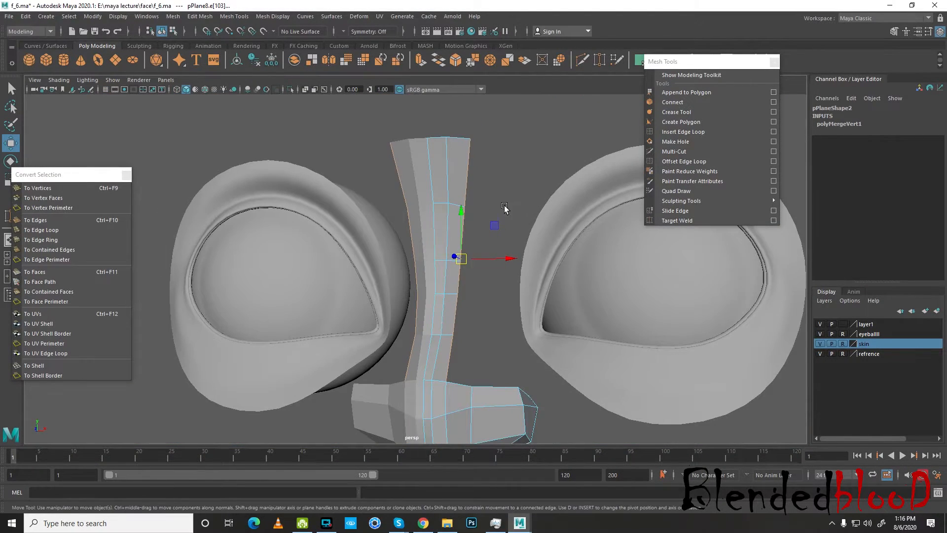
alt+drag(503, 202, 505, 205)
click(421, 60)
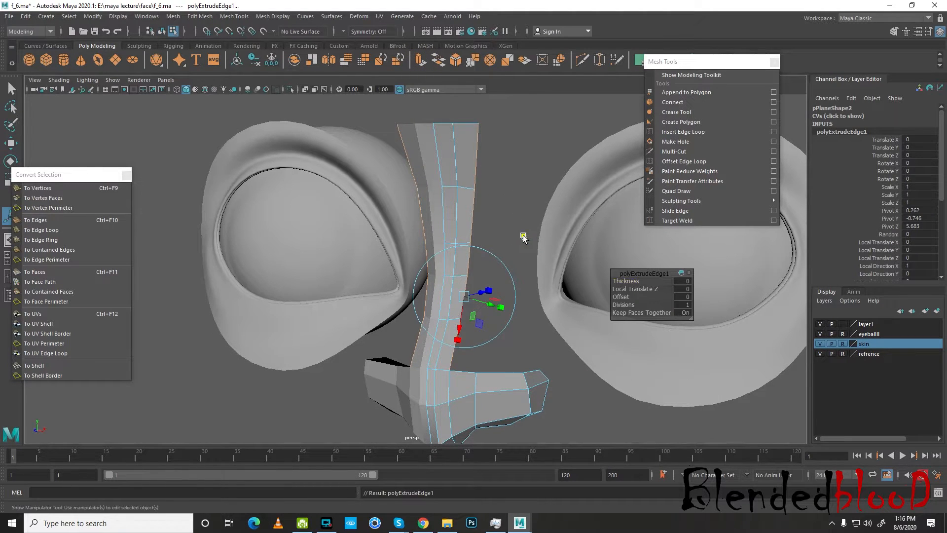
Move the extruded bridge edges outward in the front view and back toward the face in the side view
key(w)
key(space)
key(space)
drag(501, 241, 510, 240)
key(space)
key(space)
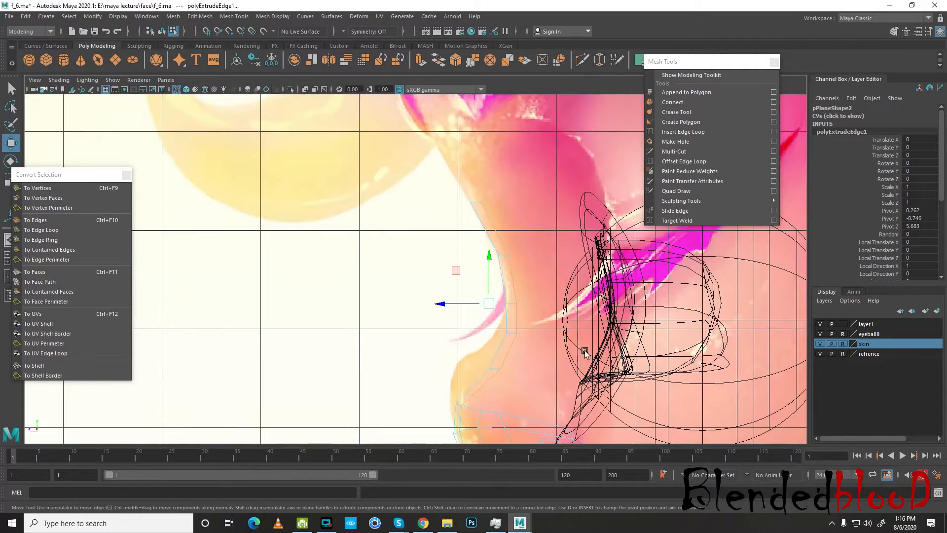
drag(453, 309, 462, 313)
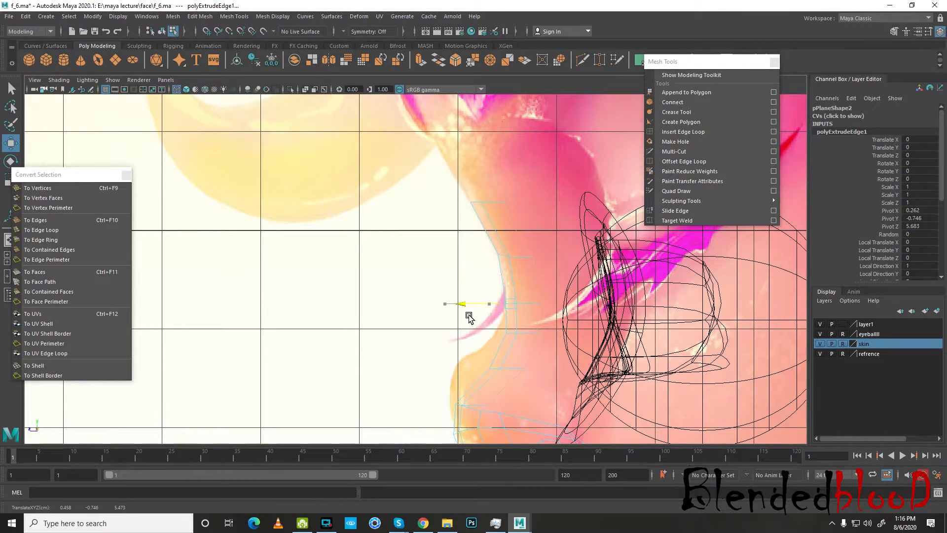
Reposition the new outer column of bridge vertices in the front view to follow the bridge's taper
key(space)
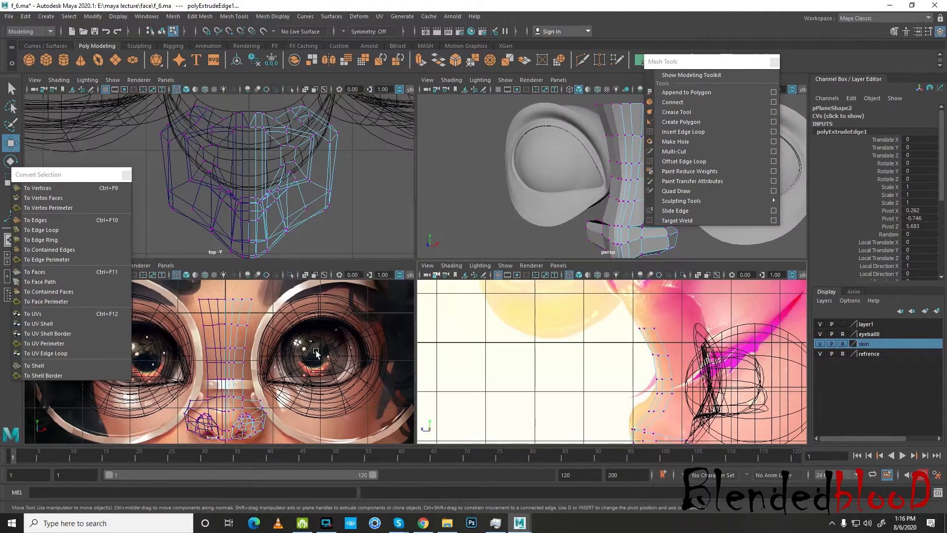
key(space)
drag(495, 155, 485, 152)
click(469, 195)
drag(470, 196, 461, 272)
click(454, 301)
drag(466, 306, 463, 306)
Target-weld the new column's lowest vertex onto the adjoining nose vertex and preview the nose smoothed in perspective
click(677, 221)
drag(464, 339, 462, 350)
key(w)
key(3)
key(space)
key(space)
scroll(511, 185, up, 1)
scroll(511, 185, down, 1)
alt+drag(438, 275, 520, 249)
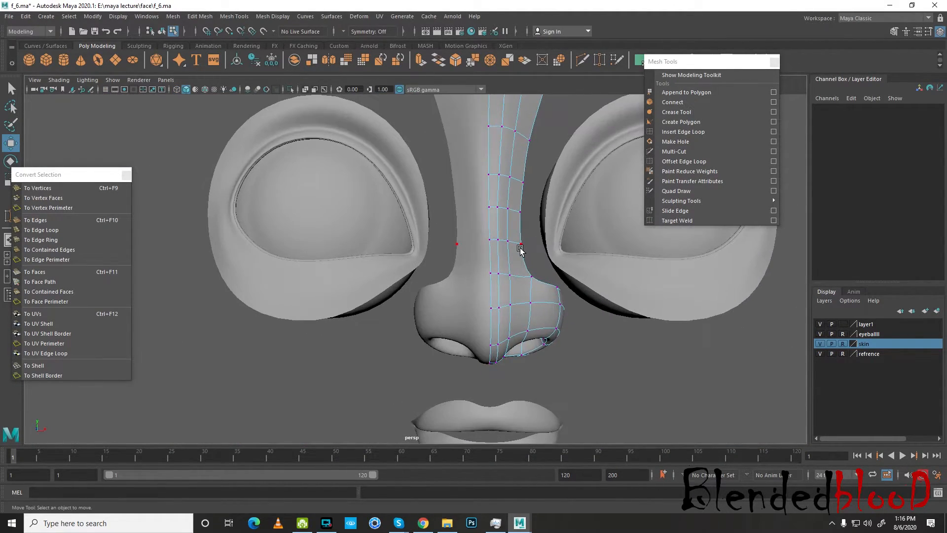
Turn off the smooth preview and select the nose mesh in object mode
key(1)
right_drag(499, 218, 546, 180)
click(550, 156)
scroll(543, 156, down, 4)
alt+drag(523, 232, 503, 229)
click(486, 199)
Select the crosswise edge rows along the nose bridge and convert the selection to vertices
scroll(487, 199, up, 4)
alt+drag(536, 195, 513, 189)
right_drag(514, 191, 514, 168)
click(524, 188)
click(521, 231)
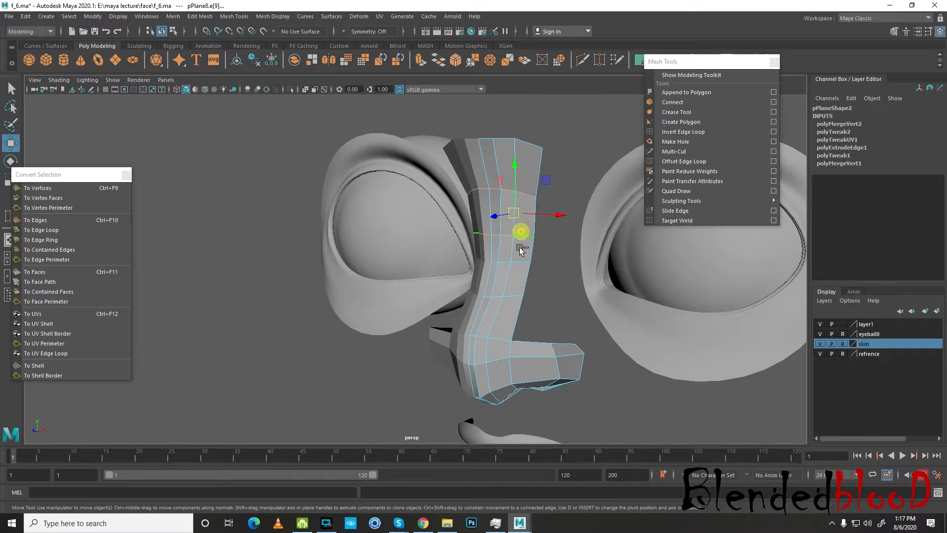
click(517, 261)
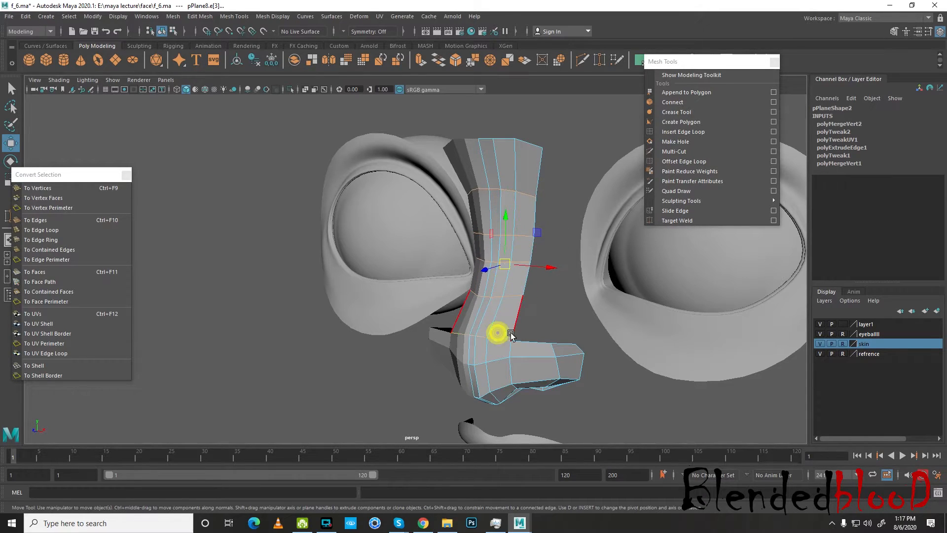
click(54, 187)
Smooth the selected bridge vertices with the Sculpt Geometry Tool and preview the nose smoothed in perspective
click(331, 16)
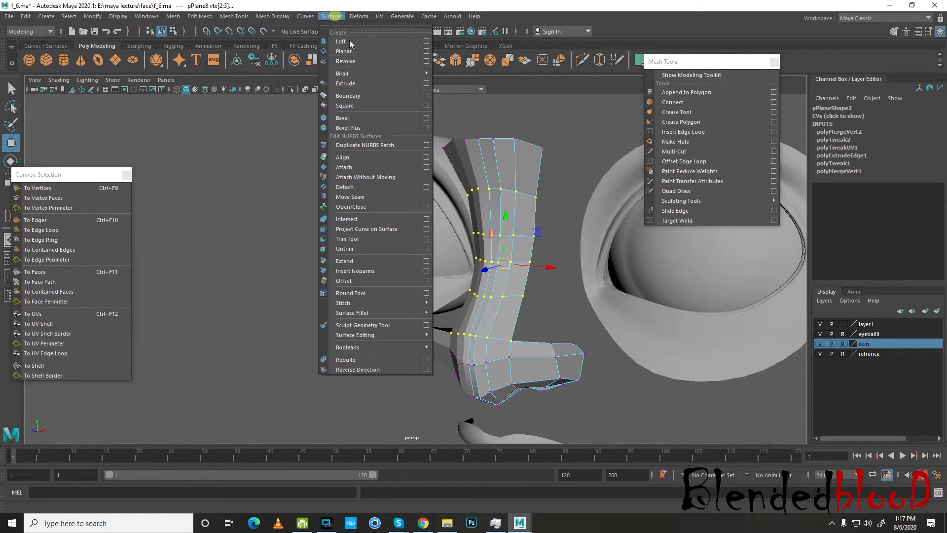
click(426, 325)
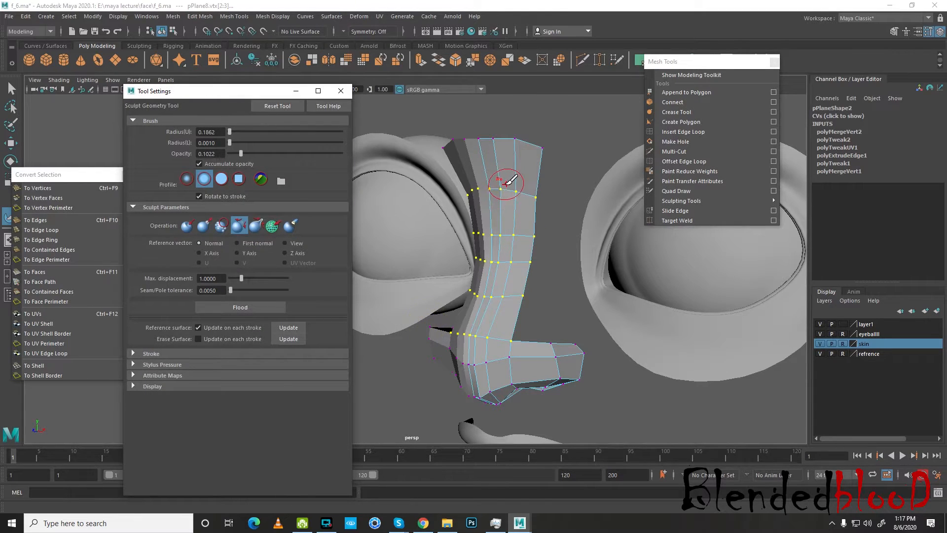
drag(501, 183, 529, 245)
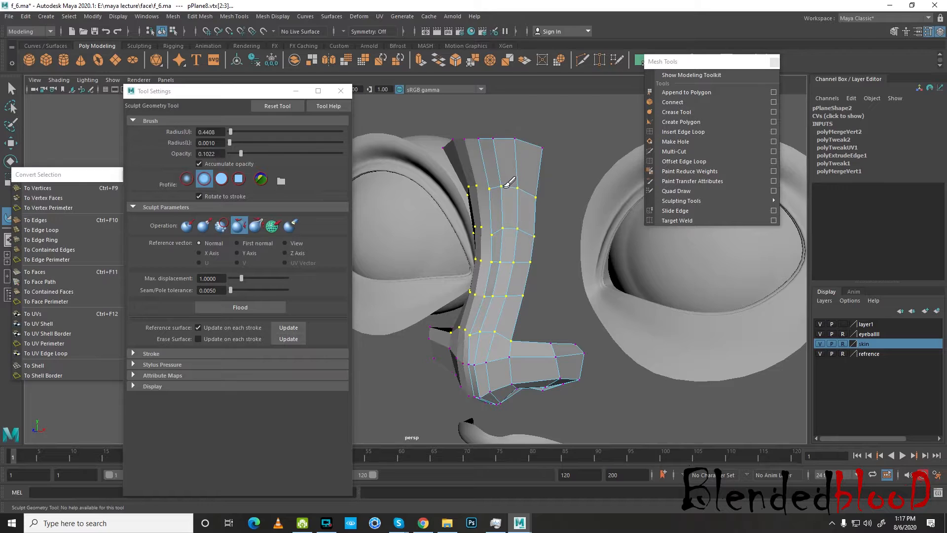
key(w)
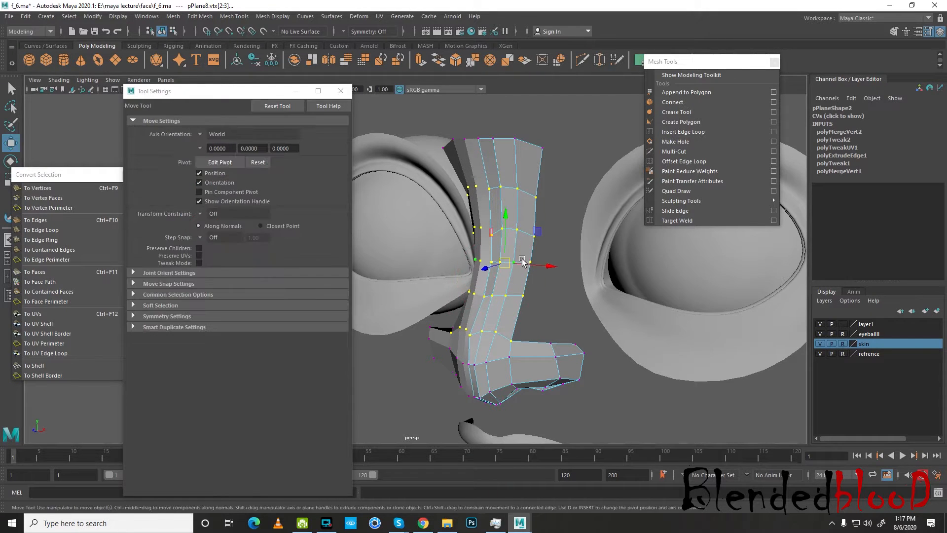
click(339, 90)
key(3)
alt+drag(458, 228, 478, 230)
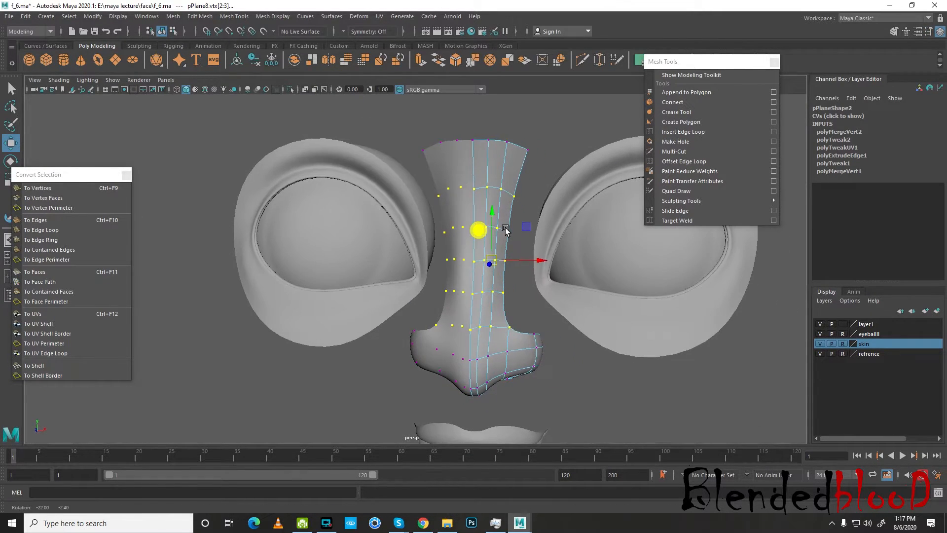
scroll(481, 213, up, 3)
key(1)
Raise the centre-line vertices of the bridge's second and third rows in the front view to level them with their neighbours
click(520, 131)
key(space)
key(space)
scroll(427, 218, up, 3)
alt+middle_drag(450, 159, 445, 272)
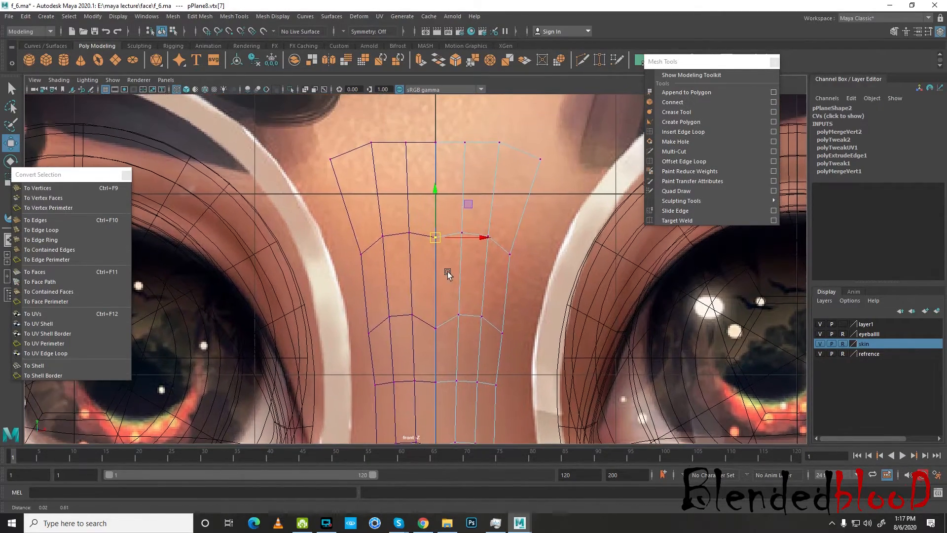
drag(436, 203, 437, 195)
click(431, 328)
drag(434, 317, 436, 295)
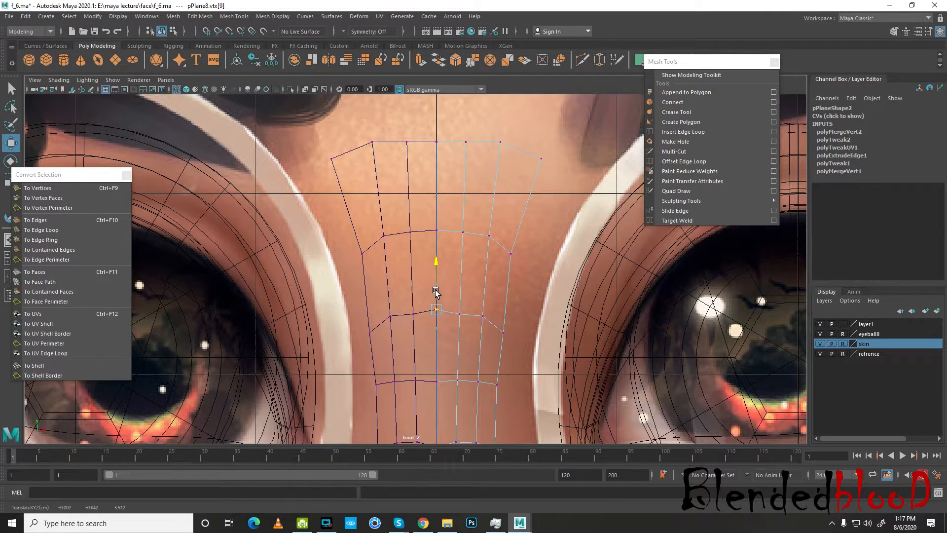
Raise the vertex beside the centre line in the bridge's third row slightly
click(409, 306)
click(459, 312)
right_drag(458, 251, 411, 251)
drag(460, 318, 462, 301)
alt+middle_drag(457, 317, 459, 203)
Raise the centre-line vertices of the bridge's lower three rows in the front view to straighten the rows
click(442, 267)
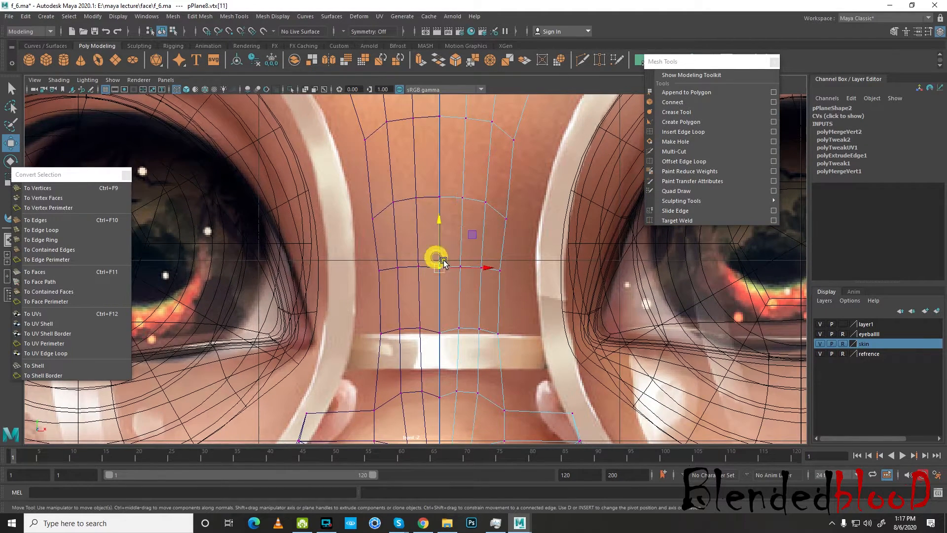
click(438, 329)
drag(438, 325, 438, 318)
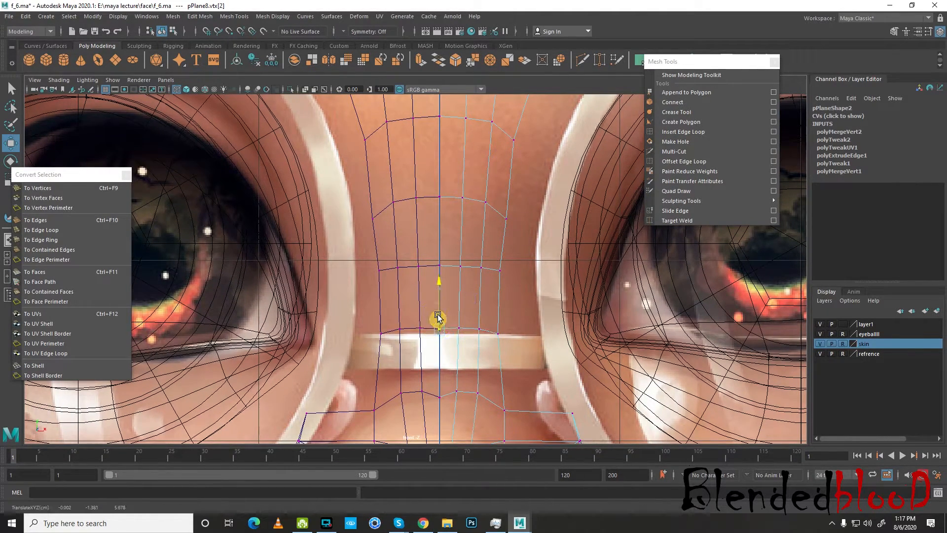
click(434, 387)
drag(439, 387, 440, 380)
alt+middle_drag(460, 359, 463, 239)
Readjust the height of the centre-line vertex just above the nose tip row in the front view
key(space)
key(space)
alt+drag(563, 222, 561, 236)
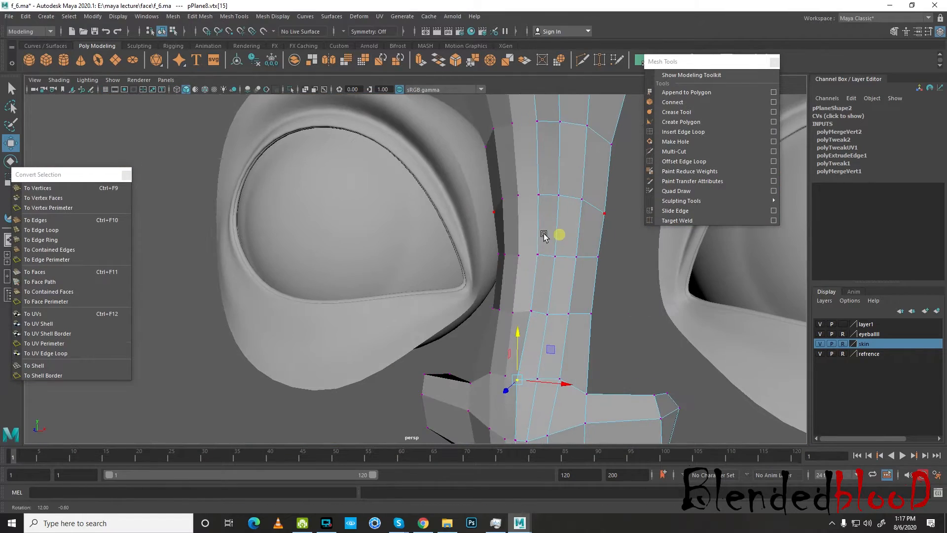
alt+drag(534, 311, 520, 360)
click(516, 329)
key(space)
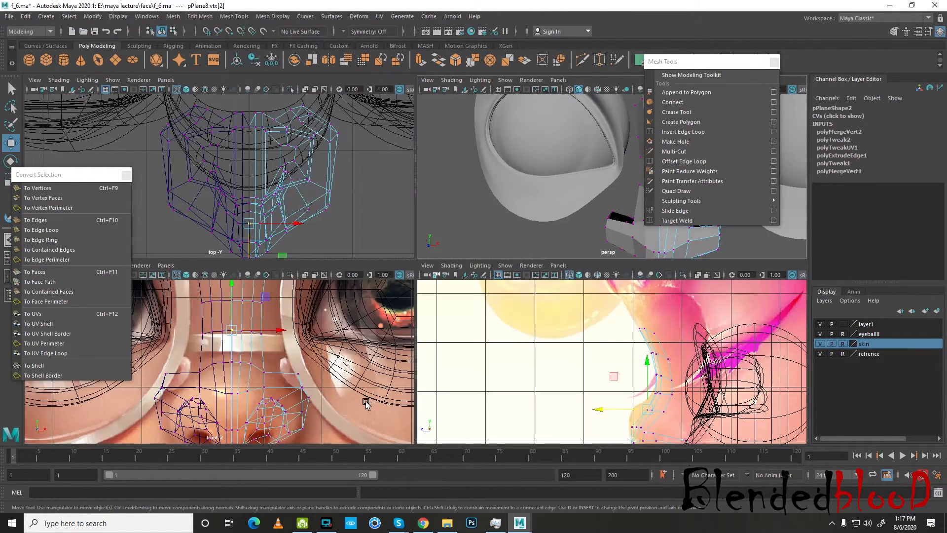
key(space)
scroll(468, 198, up, 2)
click(446, 165)
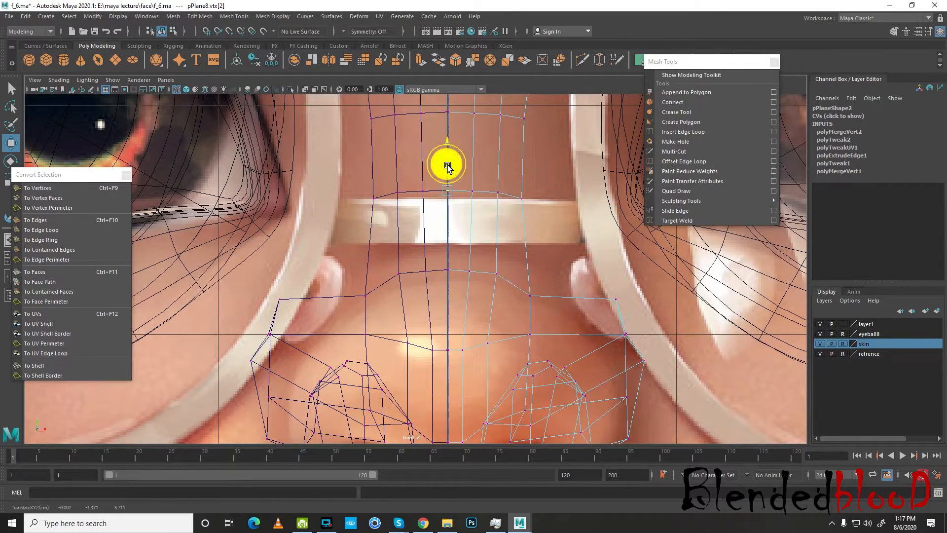
Preview the nose smoothed in perspective and select both nose halves in object mode
key(3)
key(space)
key(space)
scroll(539, 204, down, 4)
right_drag(486, 195, 519, 179)
click(531, 168)
scroll(534, 301, down, 2)
mouse_move(547, 367)
alt+mouse_down()
mouse_move(483, 355)
mouse_move(554, 403)
mouse_move(542, 377)
alt+mouse_up()
scroll(496, 237, up, 4)
click(496, 236)
scroll(491, 257, down, 5)
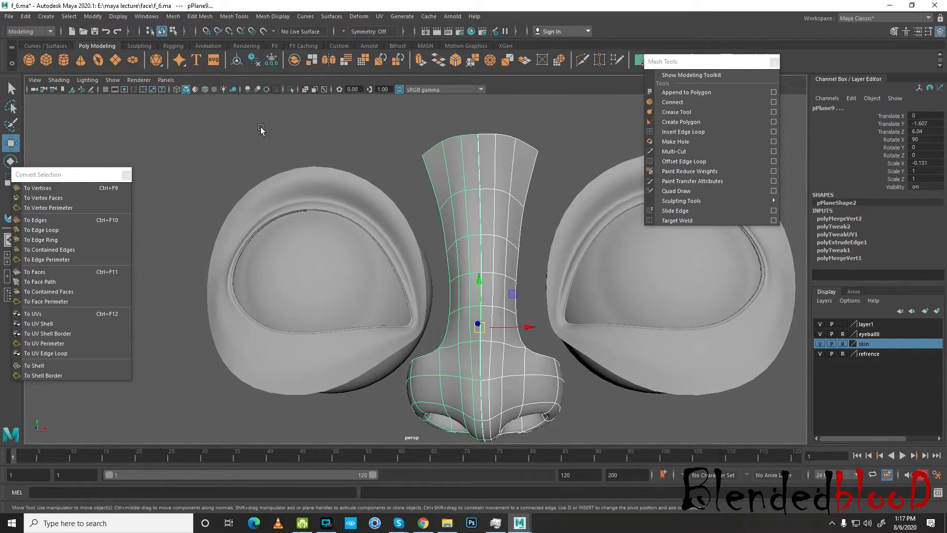
Turn off the smooth preview and delete the construction history of all objects
key(1)
click(26, 17)
mouse_move(77, 143)
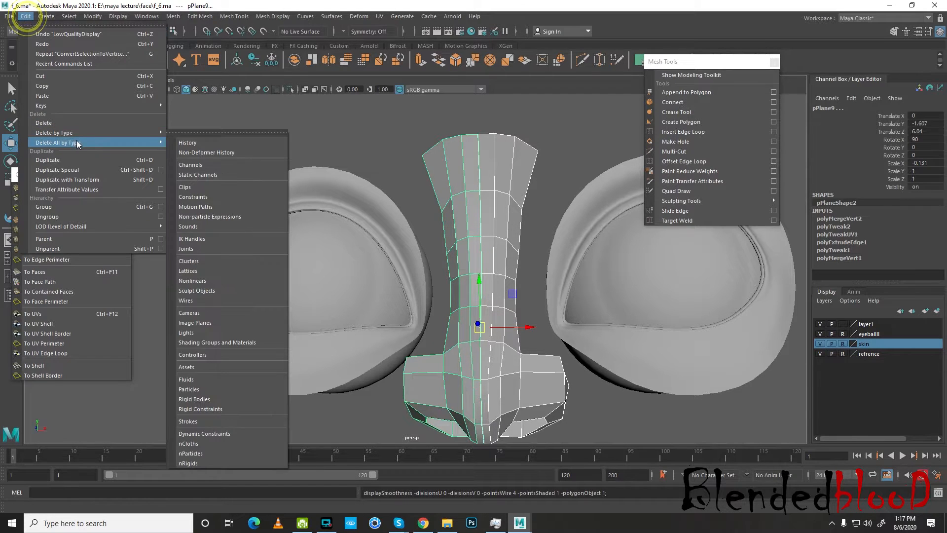
click(188, 142)
Save the scene as f_5.ma, replacing the existing file
click(10, 17)
click(35, 58)
click(374, 161)
double_click(374, 162)
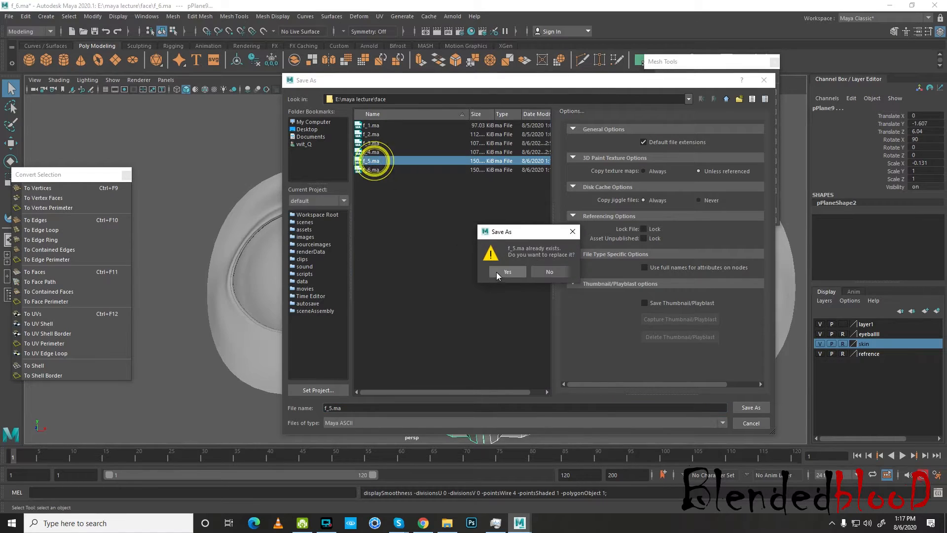
click(496, 270)
Save the scene as f_6.ma, replacing the existing file
click(9, 16)
click(34, 58)
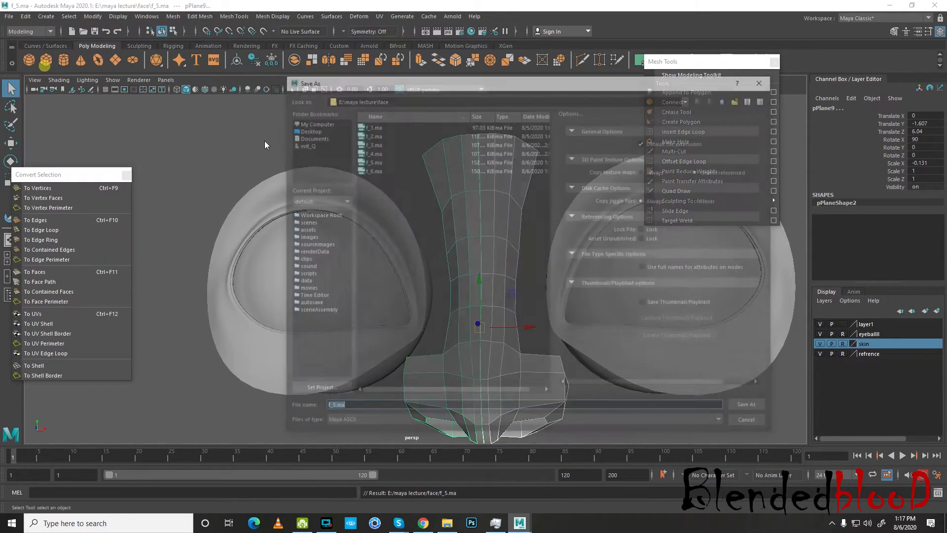
double_click(371, 170)
click(507, 271)
key(w)
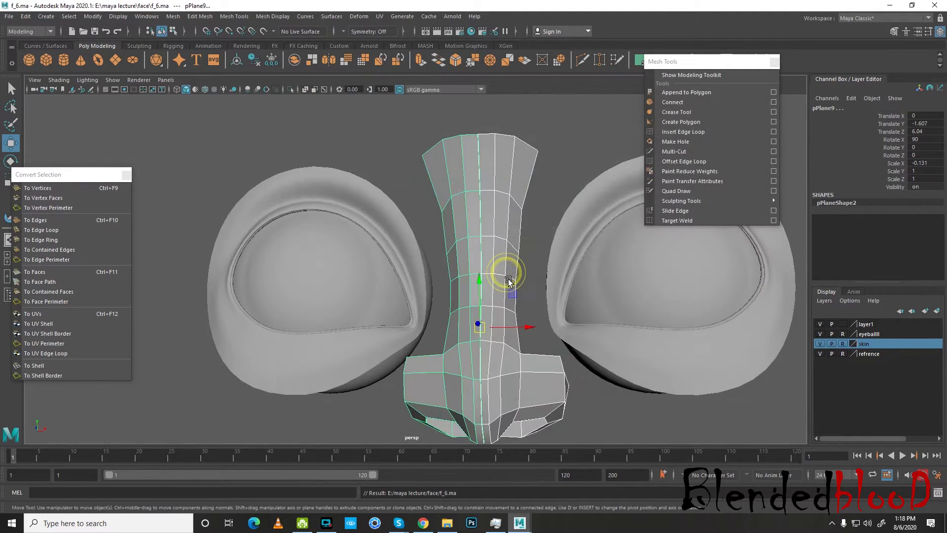
right_drag(497, 164, 490, 140)
double_click(482, 146)
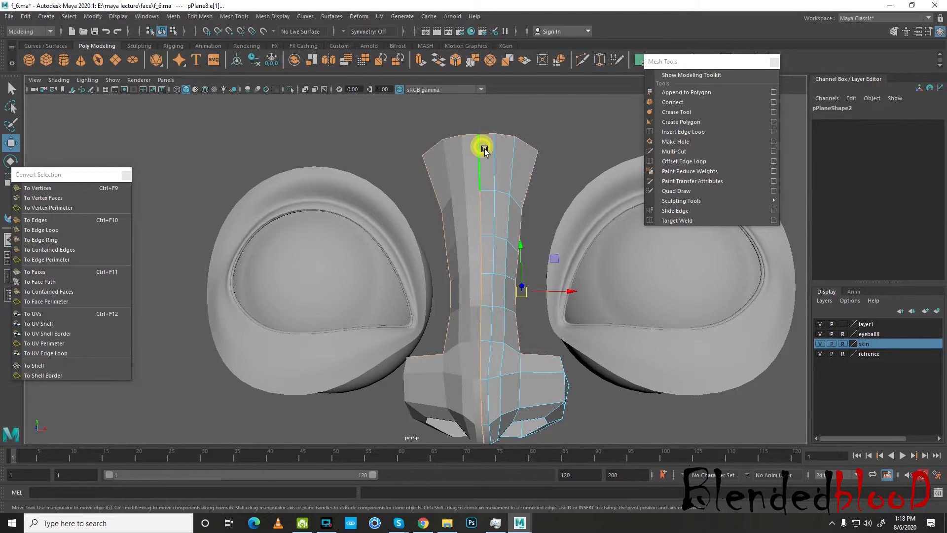
scroll(483, 155, up, 4)
scroll(483, 161, down, 5)
right_click(474, 168)
Try to combine the two nose halves into one mesh from the front view
key(space)
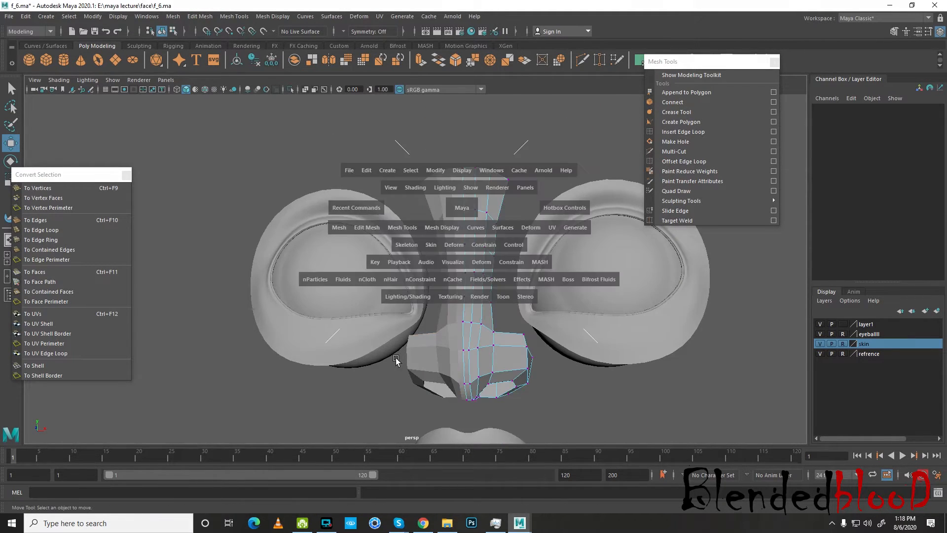
key(space)
right_drag(425, 196, 490, 173)
scroll(441, 165, up, 2)
click(434, 150)
drag(456, 185, 403, 155)
click(174, 17)
click(208, 53)
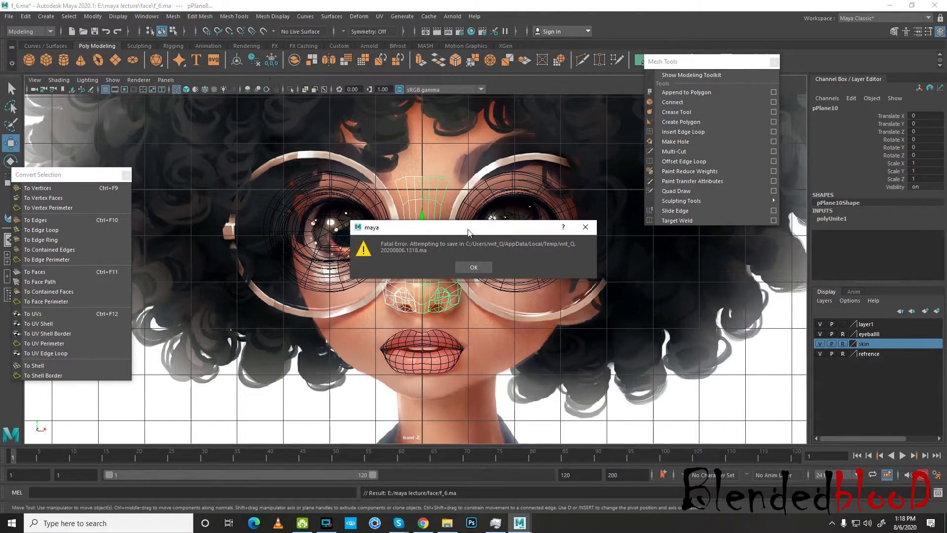
Dismiss the crash dialogs without sending a report, reopen f_6 from the face folder, and close the crash log
click(474, 268)
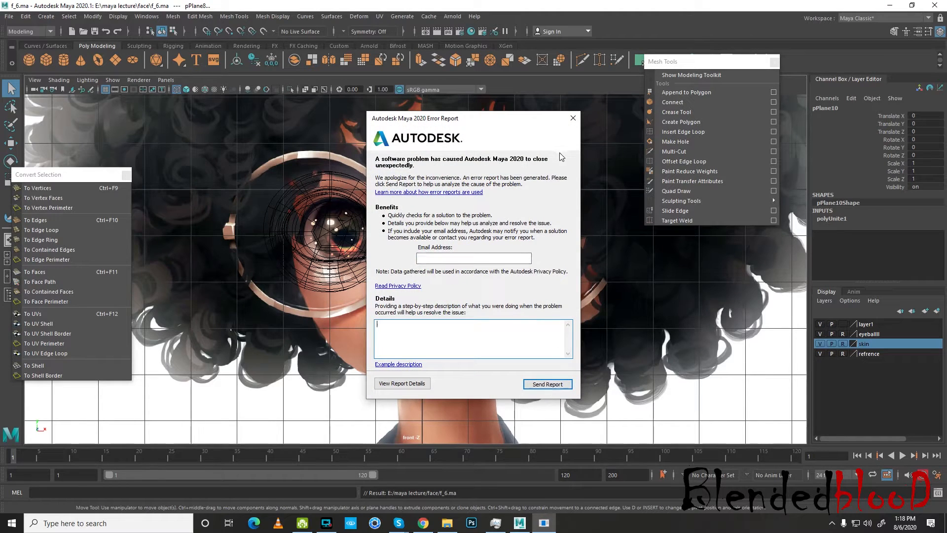
click(572, 118)
click(548, 285)
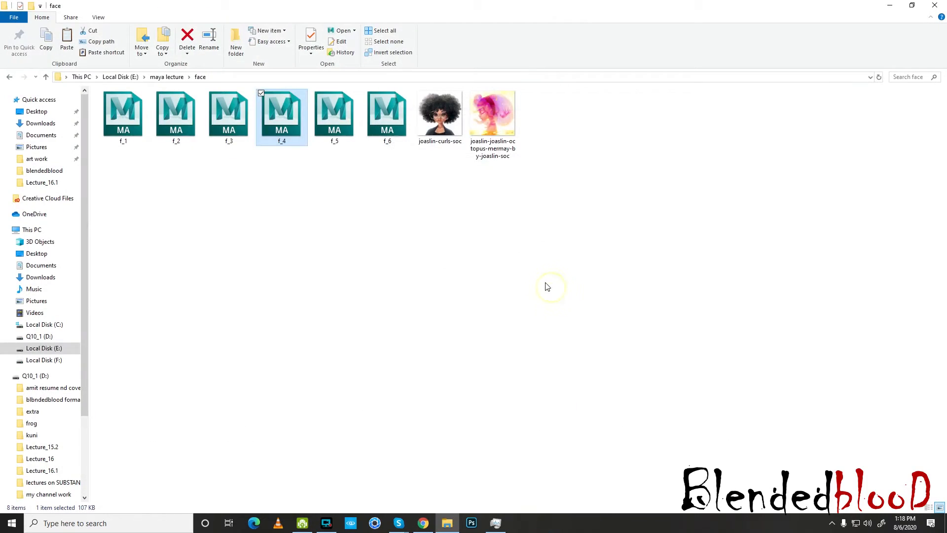
double_click(393, 127)
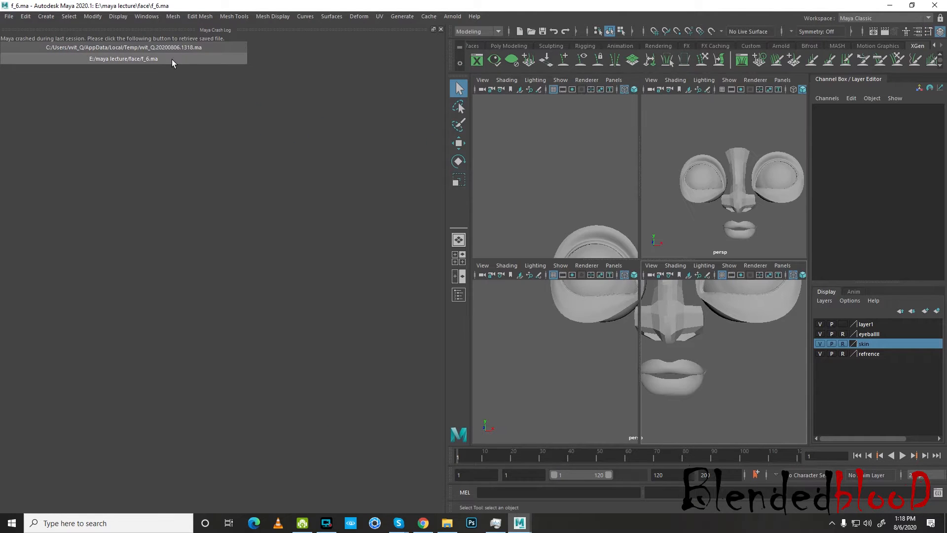
click(441, 30)
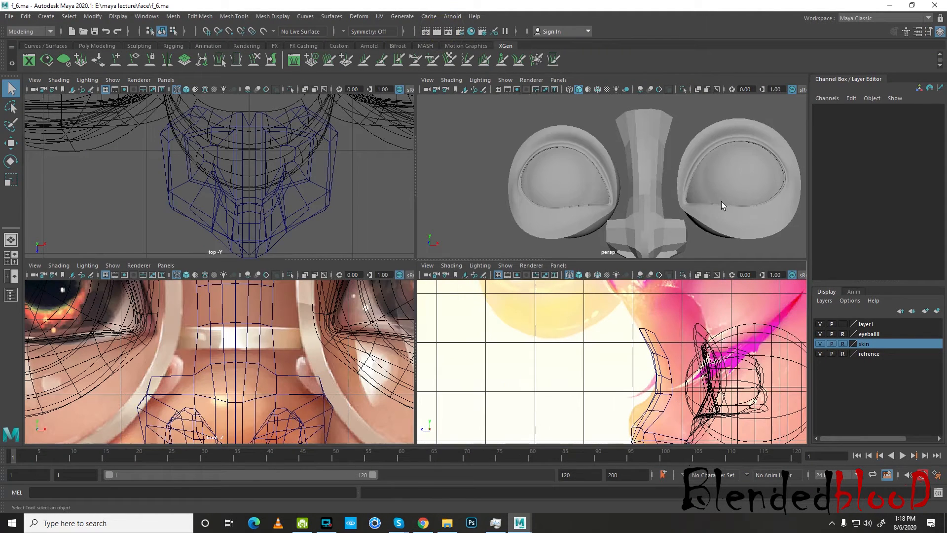
Select both nose halves and combine them into one mesh
click(650, 205)
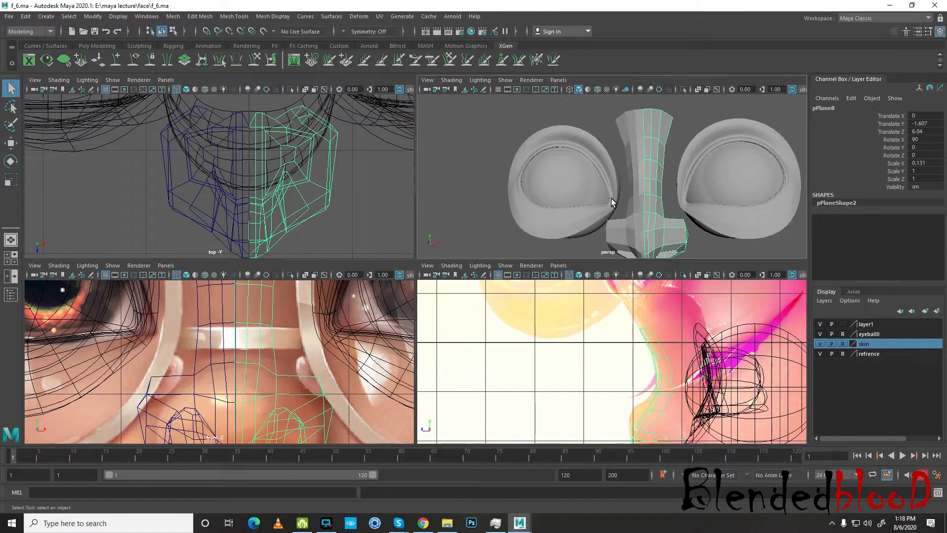
key(space)
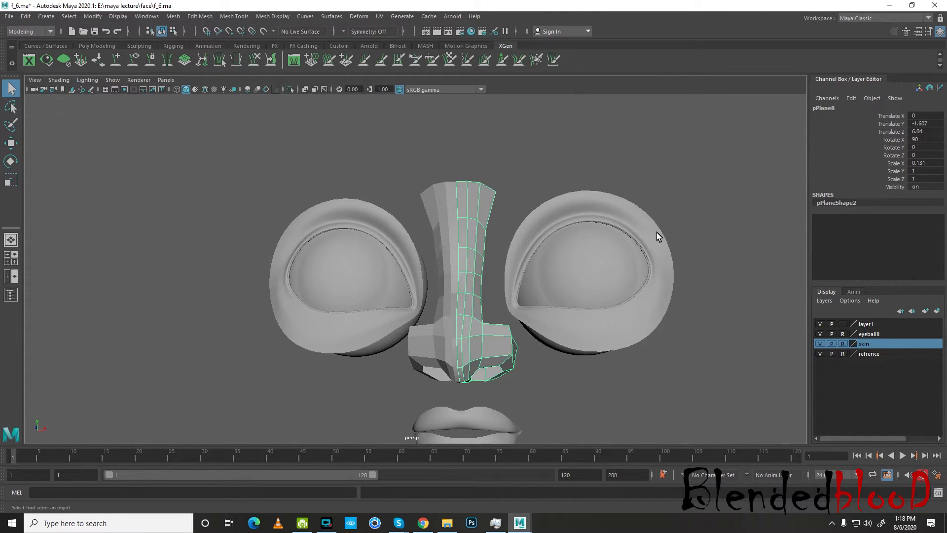
key(space)
key(space)
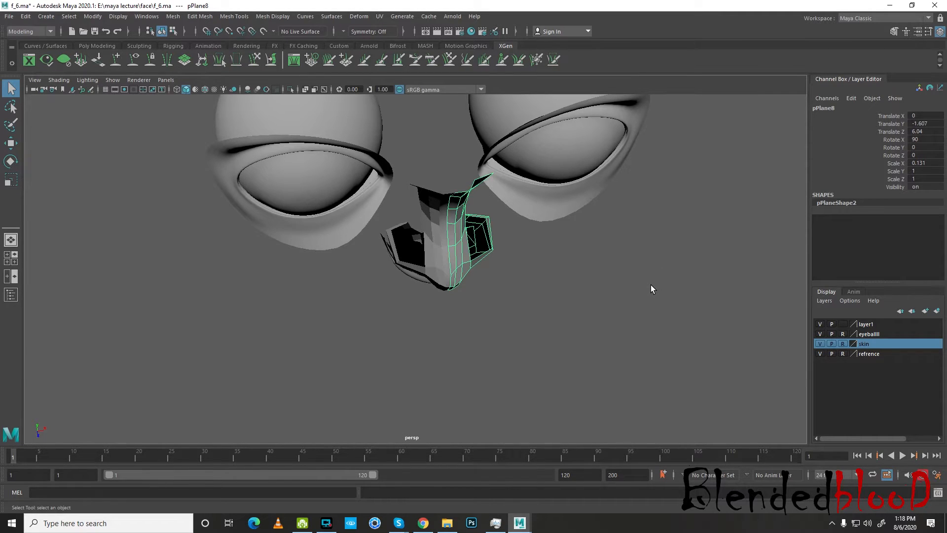
key(space)
key(space)
alt+drag(602, 291, 582, 266)
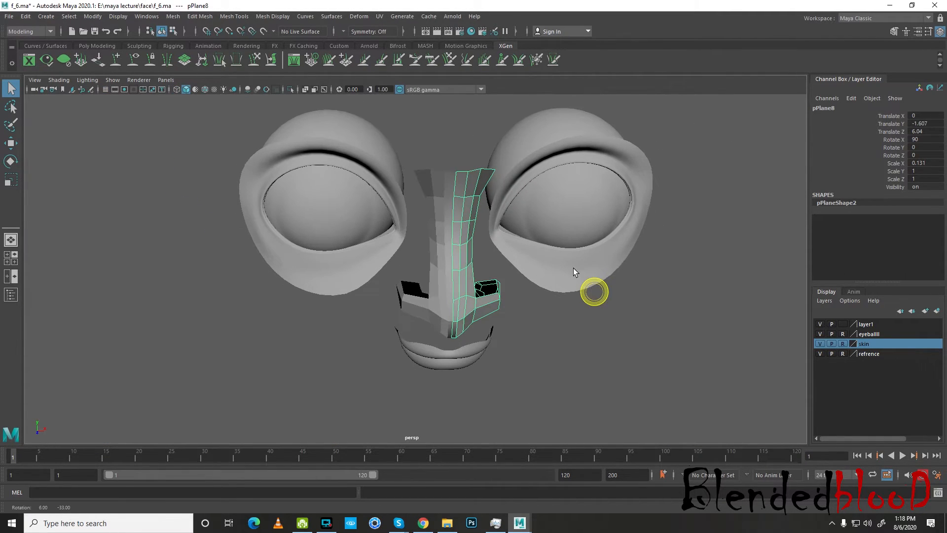
shift+click(442, 262)
click(173, 16)
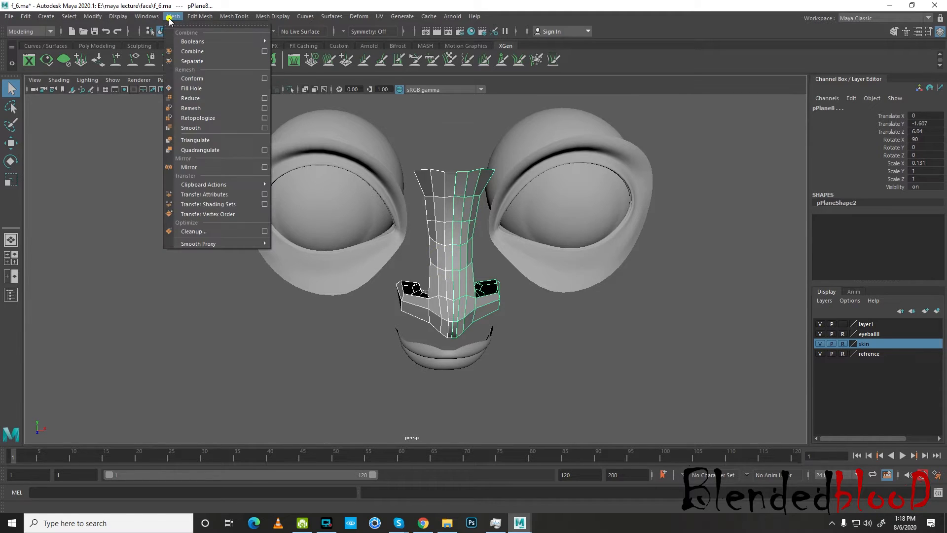
click(198, 51)
Center the pivot of the combined nose mesh
click(93, 17)
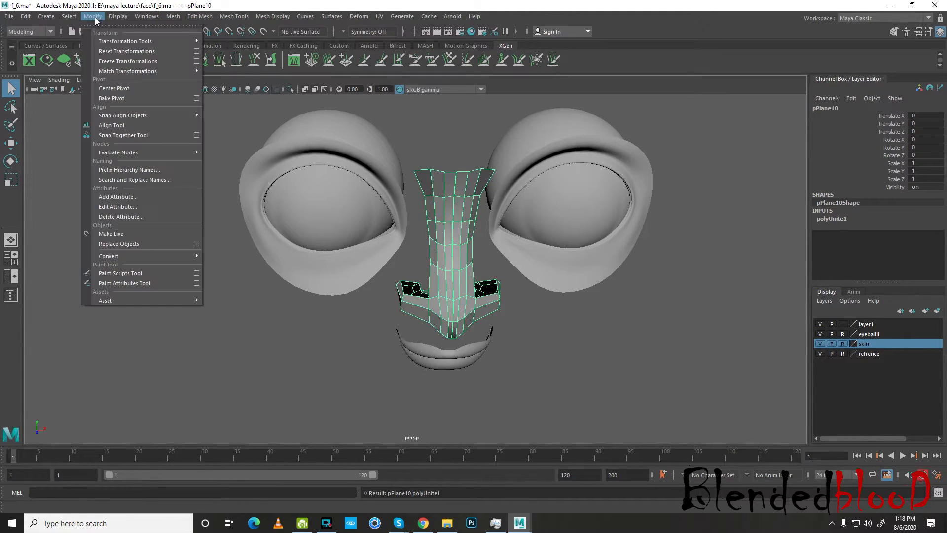
click(136, 84)
scroll(551, 310, up, 5)
key(w)
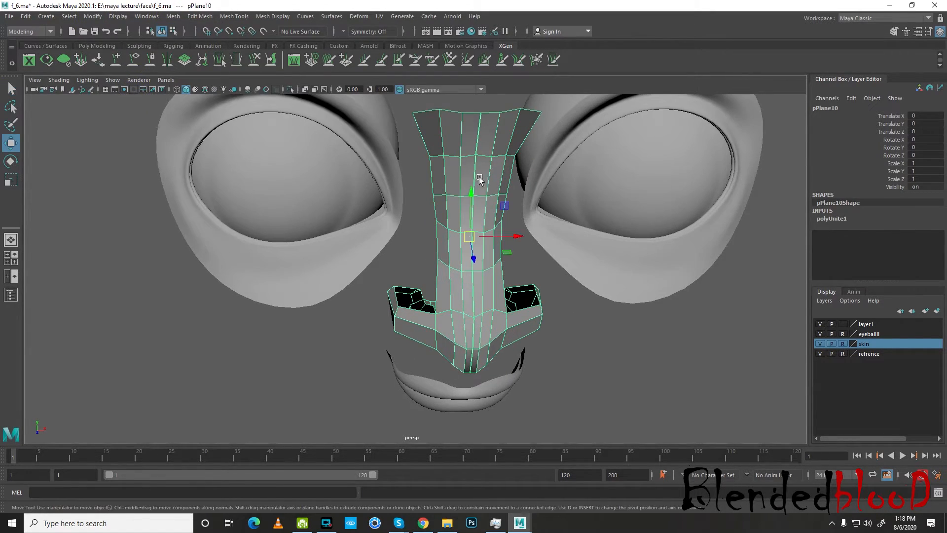
Select the column of vertices along the combined nose's centre seam in the front view
right_click(481, 165)
right_drag(481, 164, 435, 167)
key(space)
key(space)
scroll(469, 206, down, 7)
scroll(458, 200, up, 4)
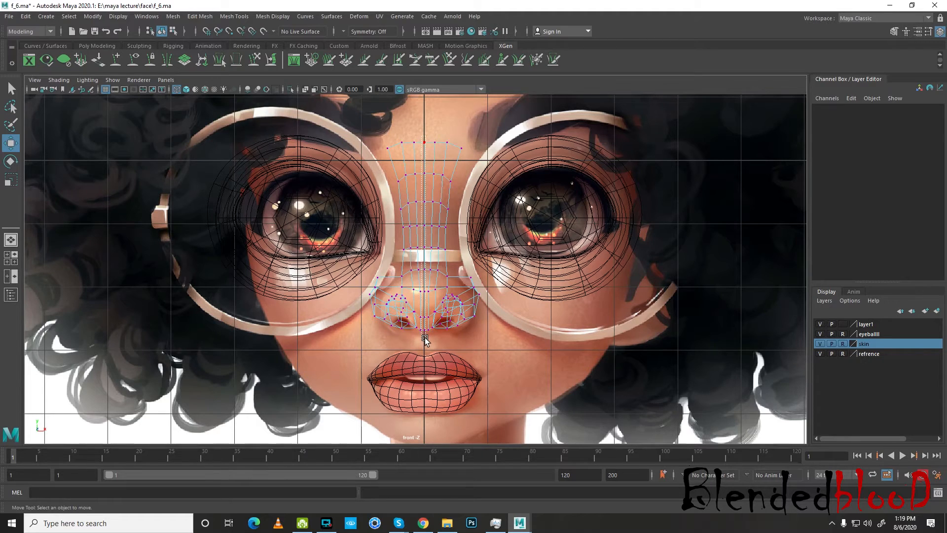
drag(426, 339, 428, 337)
key(space)
key(space)
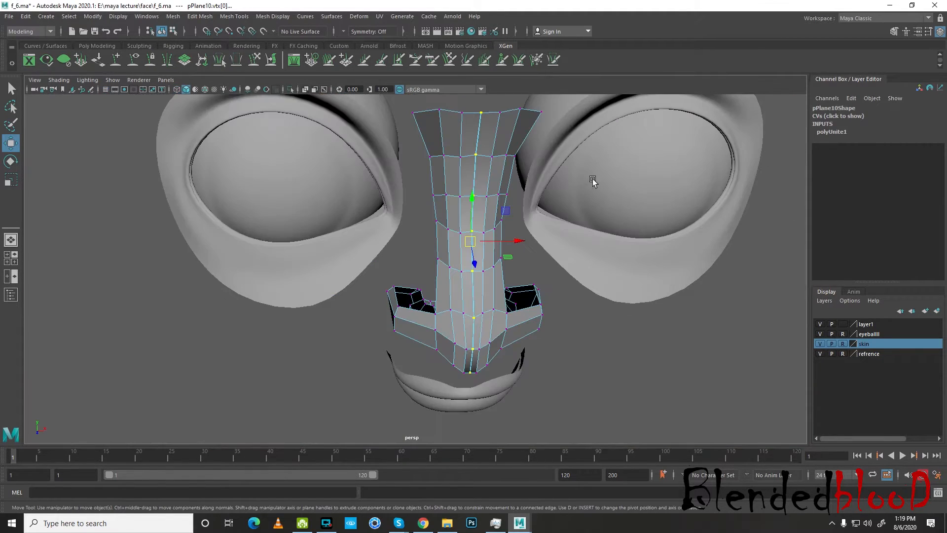
Merge the selected vertices along the nose's centre seam
alt+drag(502, 228, 503, 220)
click(173, 16)
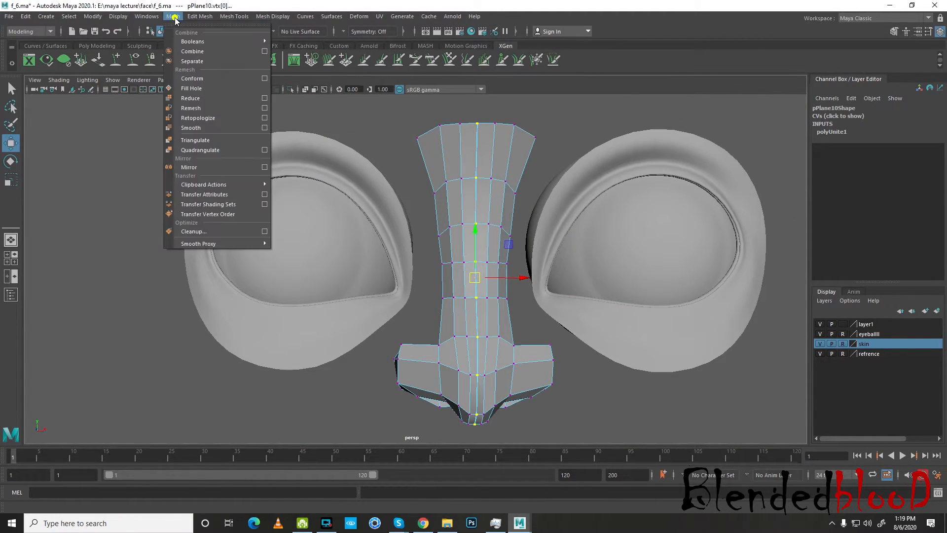
mouse_move(200, 16)
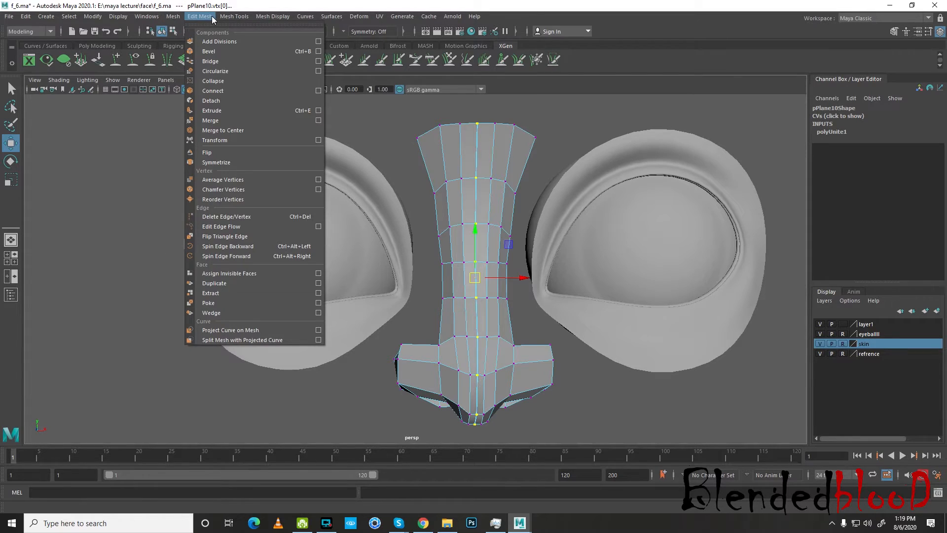
click(317, 121)
click(612, 336)
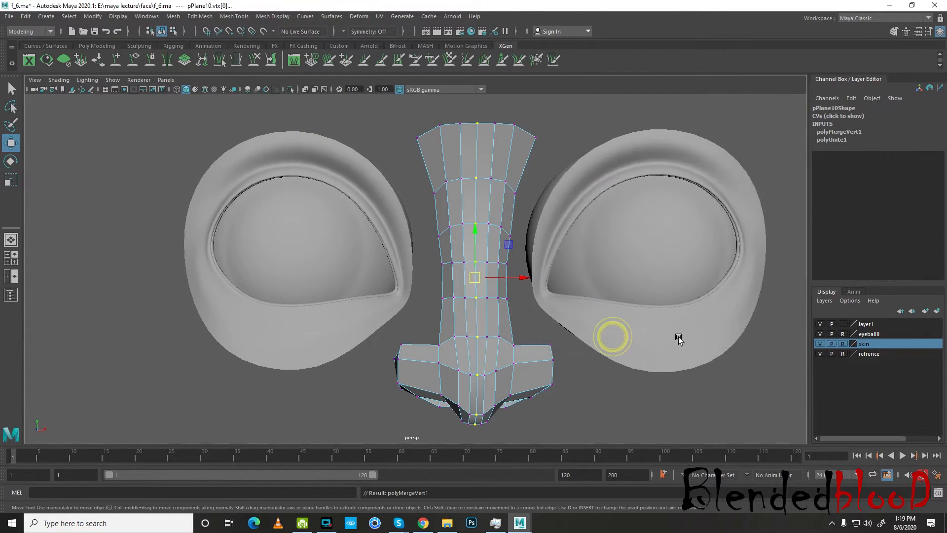
Return the nose to object mode and inspect its merged surface in smooth preview
right_drag(519, 170, 565, 150)
key(3)
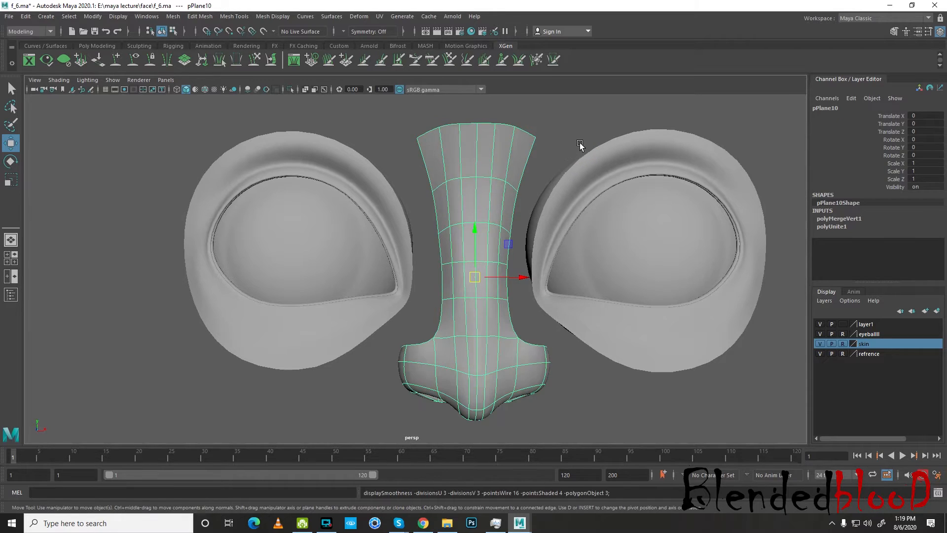
click(582, 142)
scroll(563, 200, down, 2)
alt+drag(563, 200, 484, 233)
click(482, 228)
scroll(469, 184, up, 2)
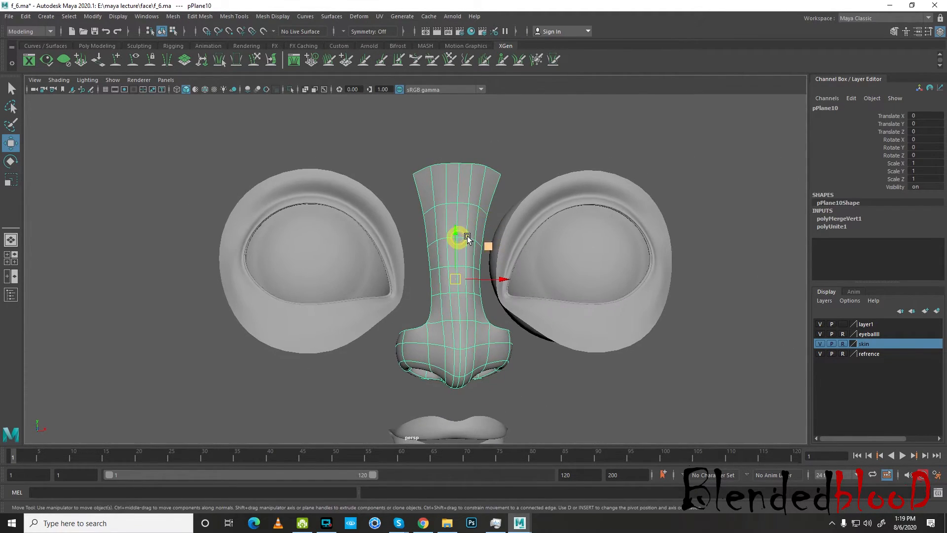
Select all the nose's vertices, turn off its smooth preview, and open the Sculpt Geometry Tool settings
right_drag(468, 178, 436, 180)
drag(324, 112, 642, 390)
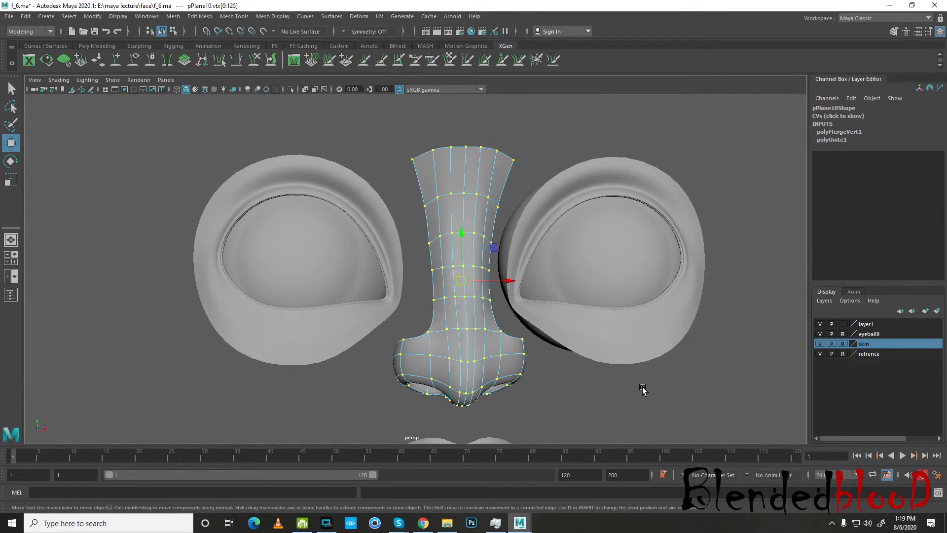
scroll(572, 309, up, 2)
key(1)
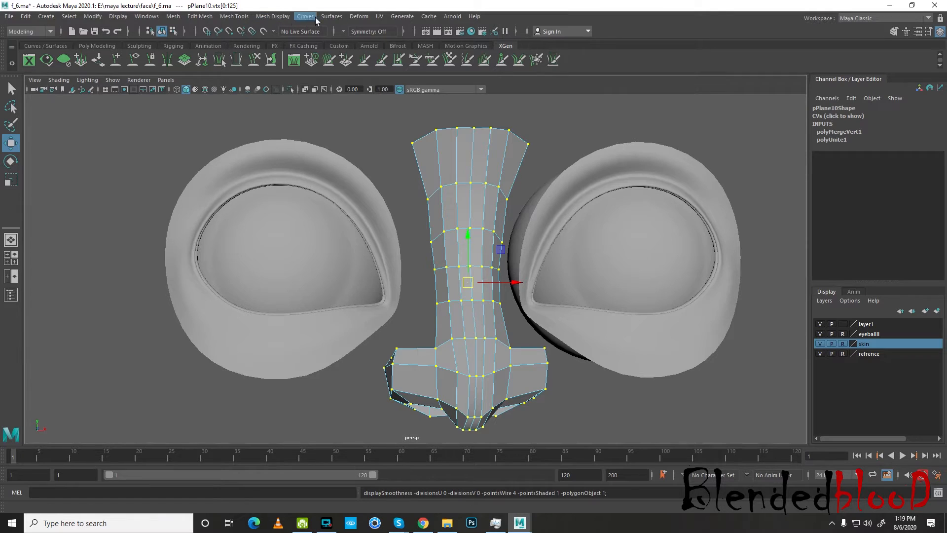
click(337, 18)
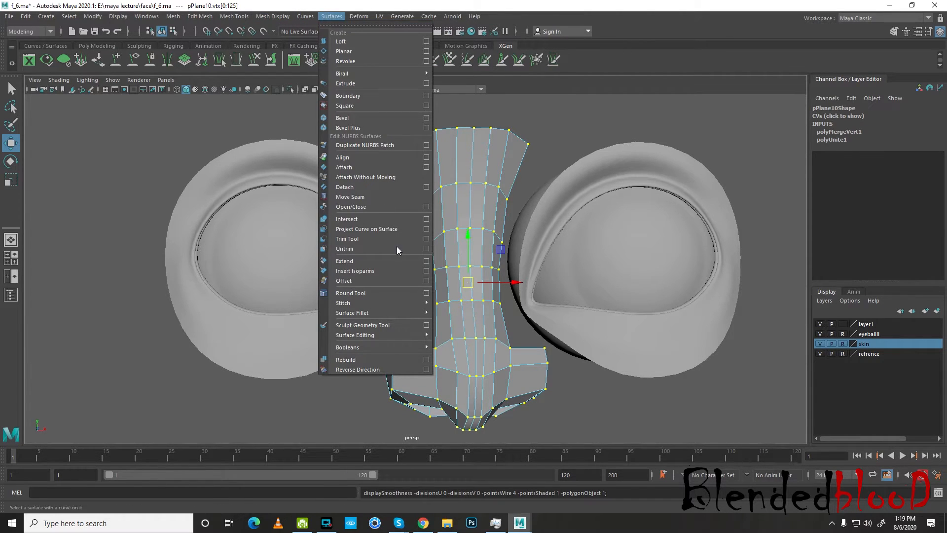
click(425, 325)
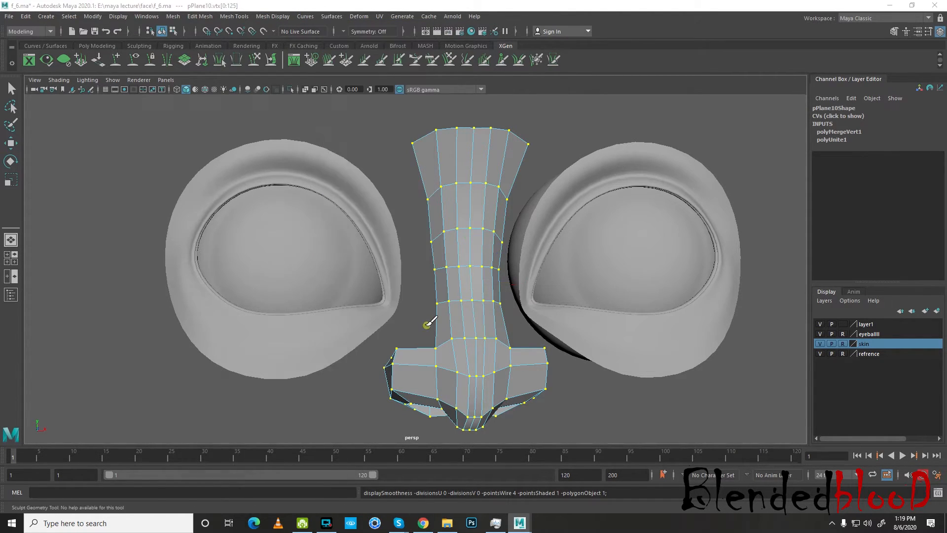
Delete all construction history and save the scene as f_7.ma in the E:\maya lecture\face folder
mouse_move(106, 143)
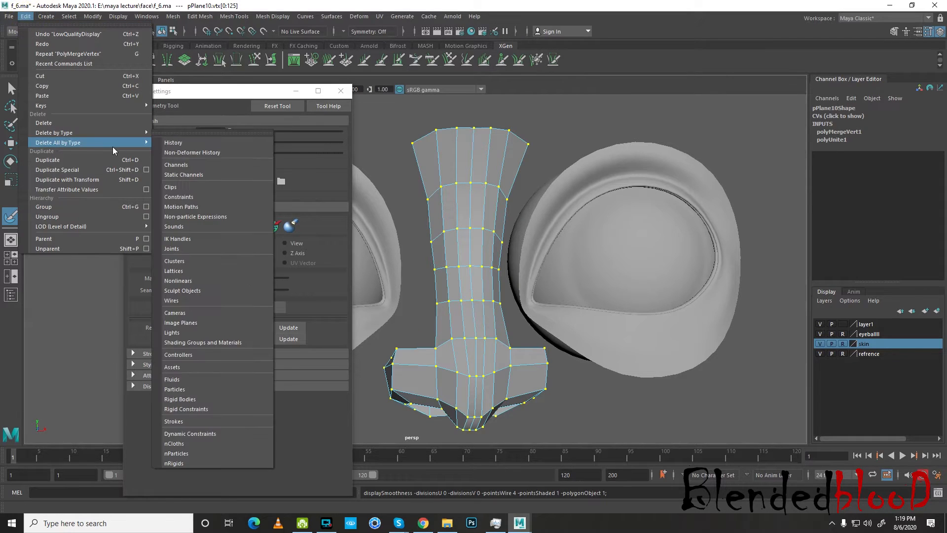
click(182, 144)
click(9, 16)
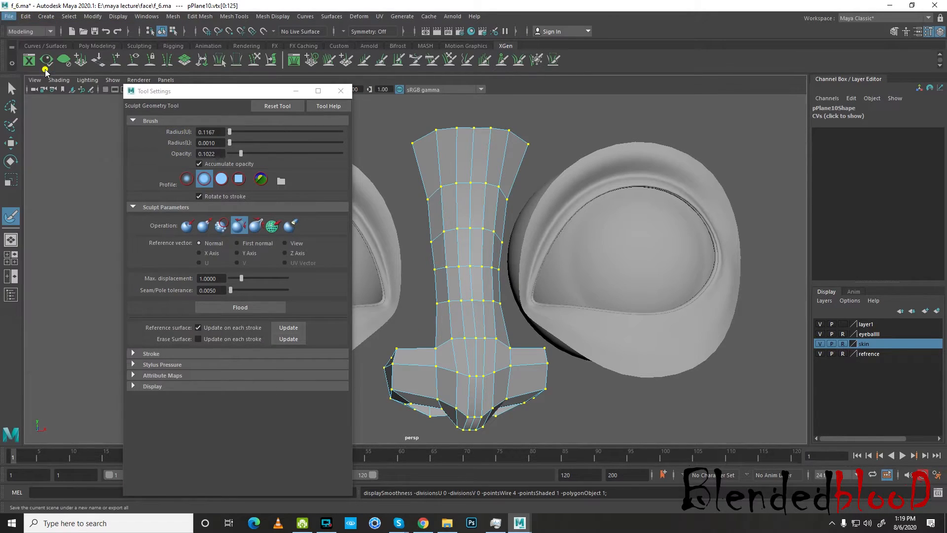
click(37, 66)
click(321, 121)
double_click(368, 135)
double_click(389, 143)
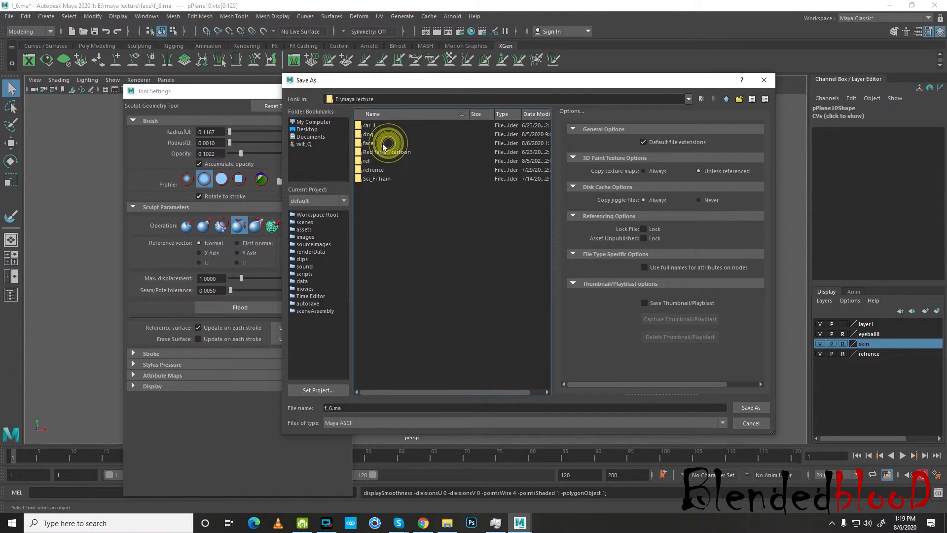
double_click(373, 143)
click(334, 408)
key(BackSpace)
text(7)
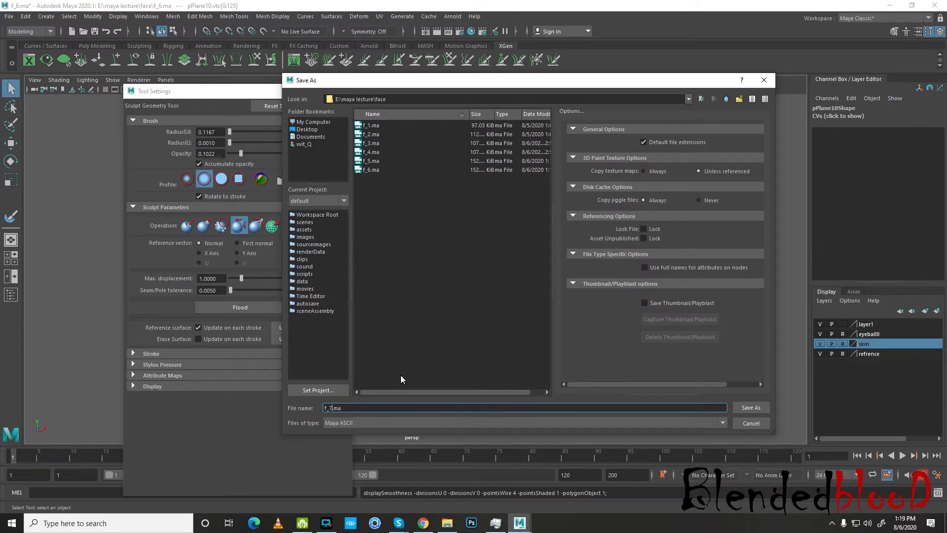
key(Return)
Switch to the four-view layout, move the tool settings aside, and hide the refrence layer
alt+drag(484, 224, 469, 213)
key(space)
drag(264, 92, 683, 287)
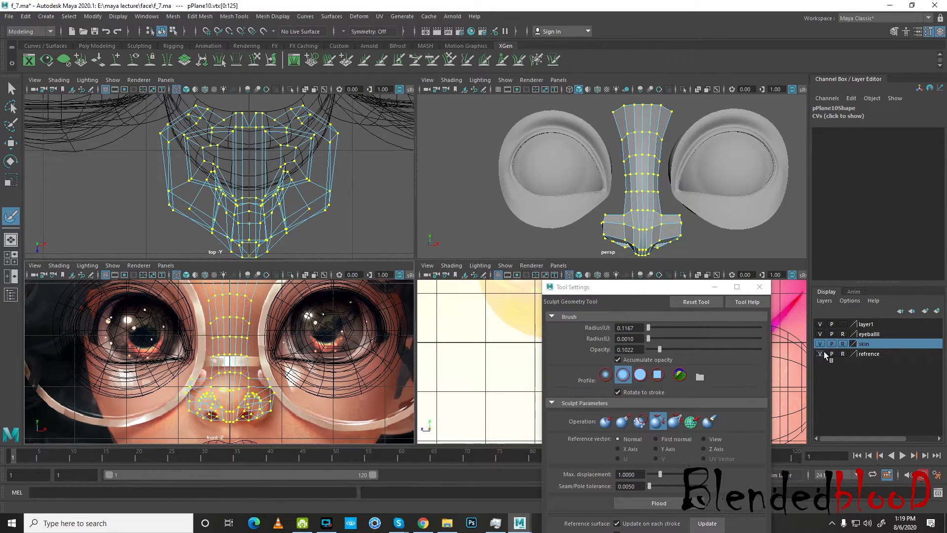
click(821, 354)
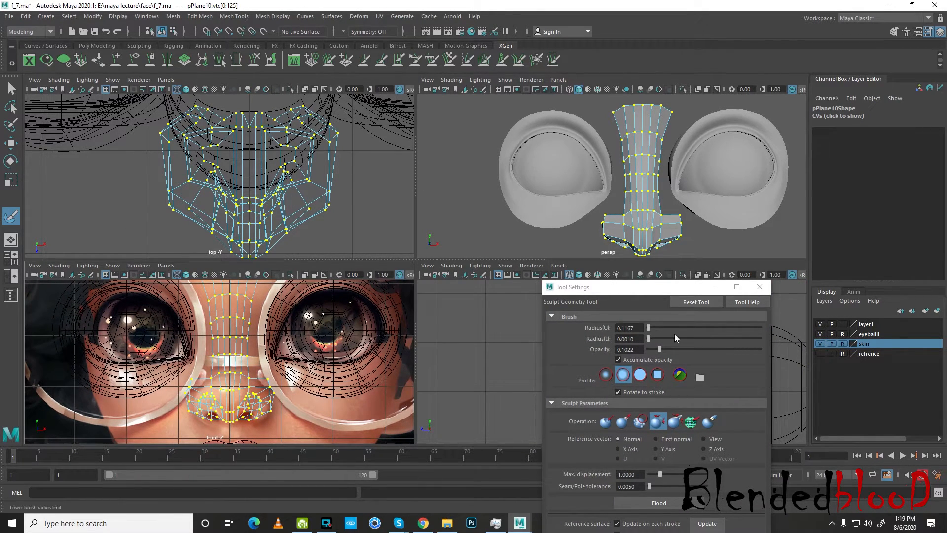
Resize the sculpt brush and relax the nose's vertices from the bridge down to the tip in the front view
key(b)
drag(233, 341, 270, 346)
scroll(260, 338, up, 2)
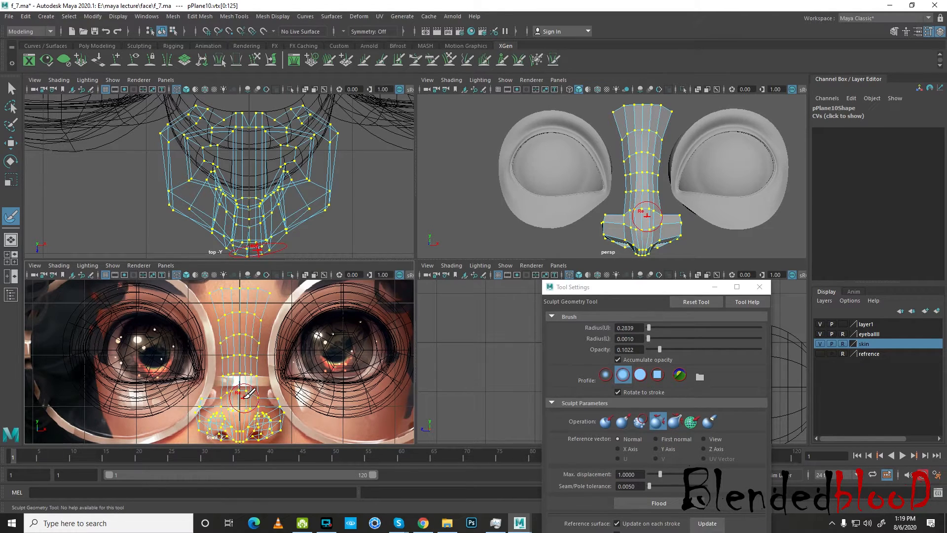
mouse_move(243, 397)
mouse_down()
mouse_move(205, 405)
mouse_move(241, 433)
mouse_move(242, 425)
mouse_up()
key(space)
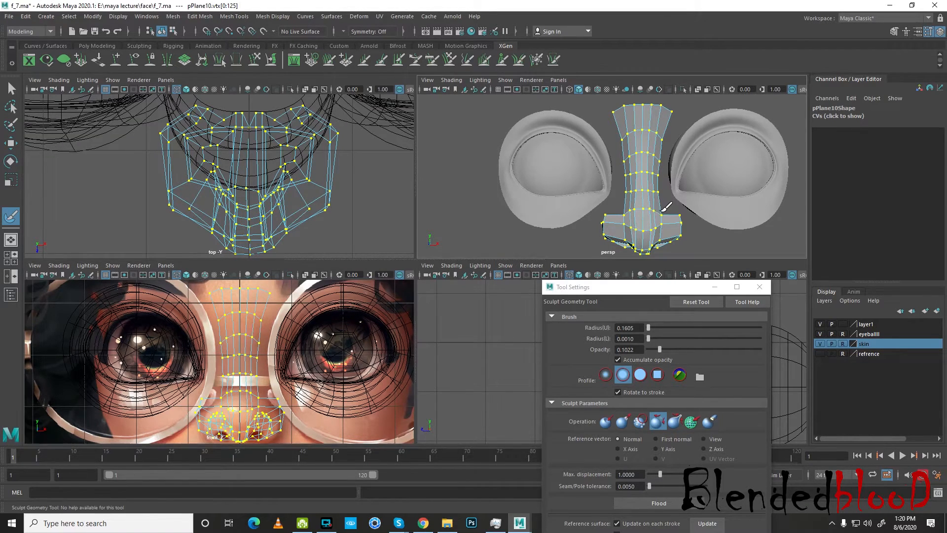
alt+middle_drag(543, 293, 537, 208)
alt+drag(495, 261, 478, 237)
mouse_move(476, 275)
alt+mouse_down()
mouse_move(488, 282)
mouse_move(479, 250)
alt+mouse_up()
key(b)
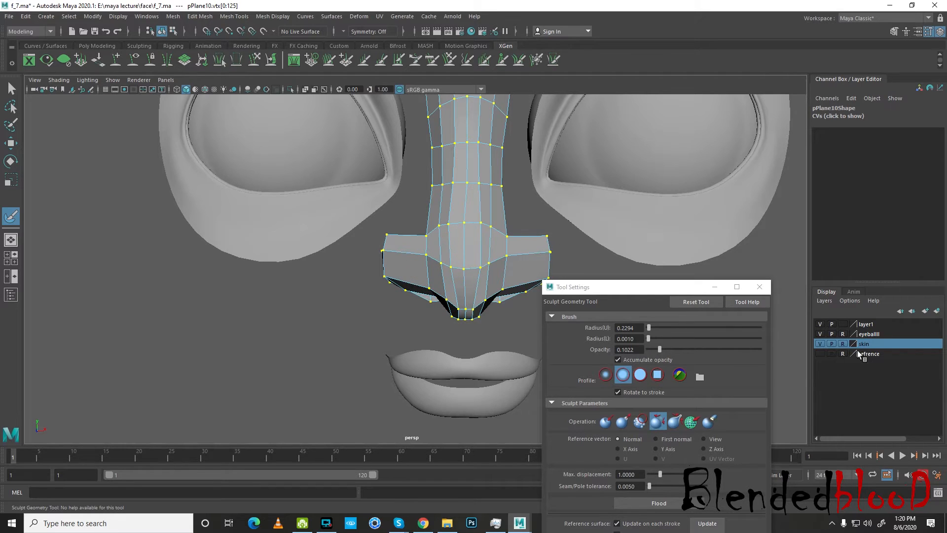
key(space)
key(w)
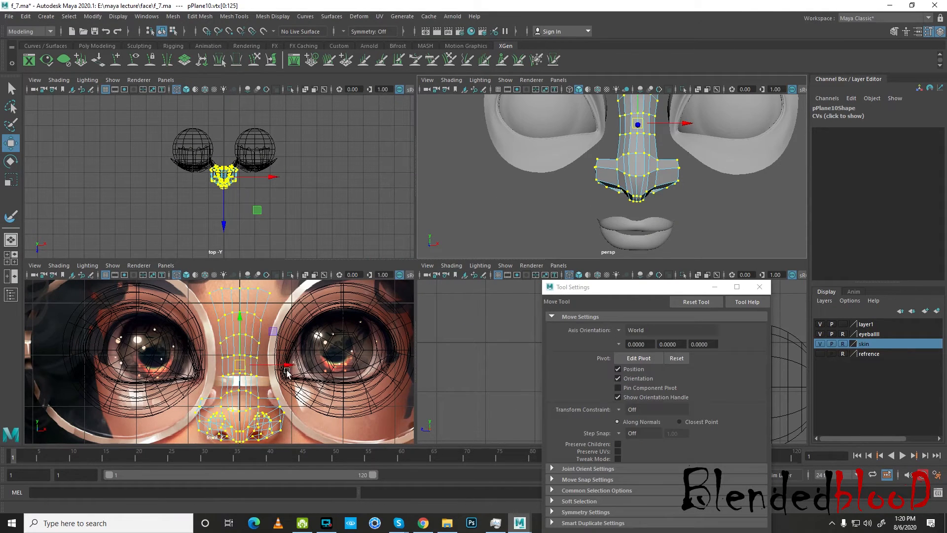
Select the front view's reference image plane and add it to the hidden refrence layer
right_drag(640, 144, 616, 219)
click(374, 425)
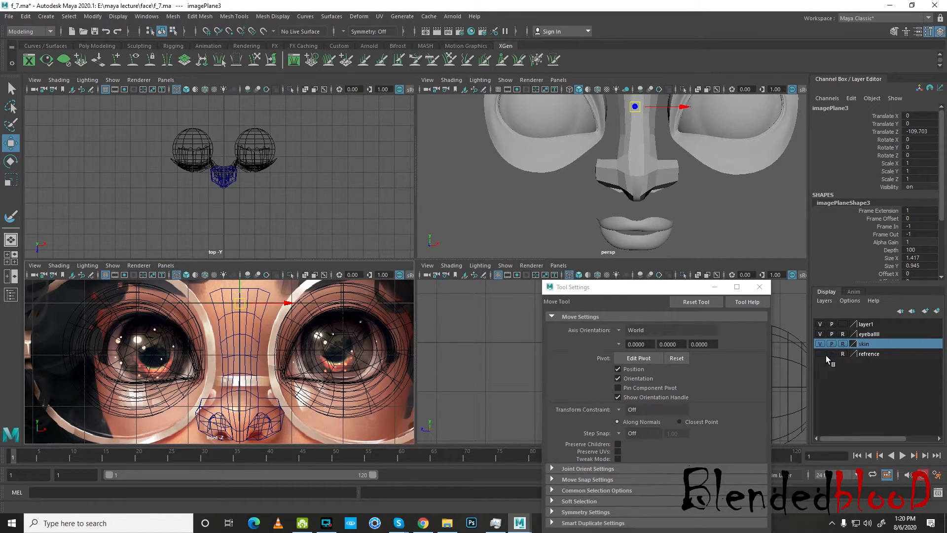
click(866, 352)
right_click(866, 351)
click(881, 376)
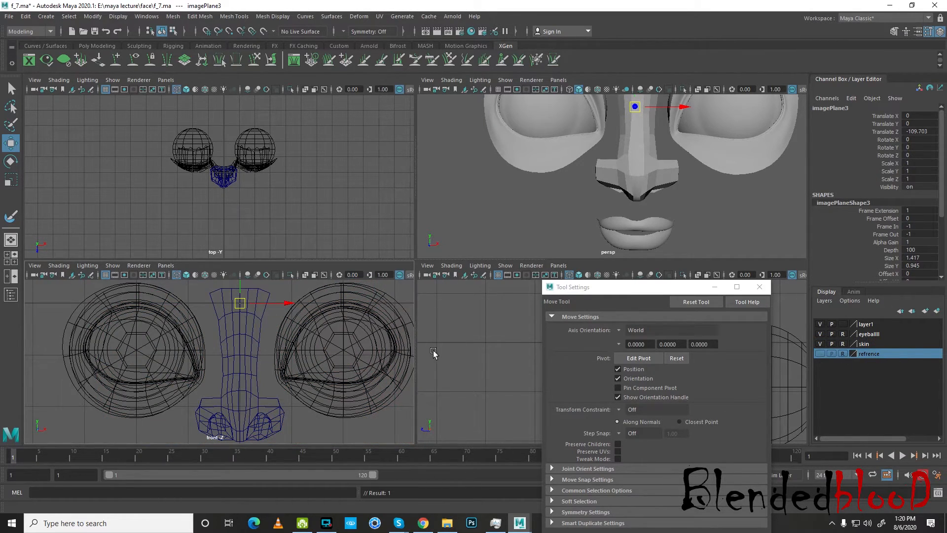
Reselect all the nose's vertices in the front view and reopen the Sculpt Geometry Tool with its settings
right_drag(645, 163, 553, 191)
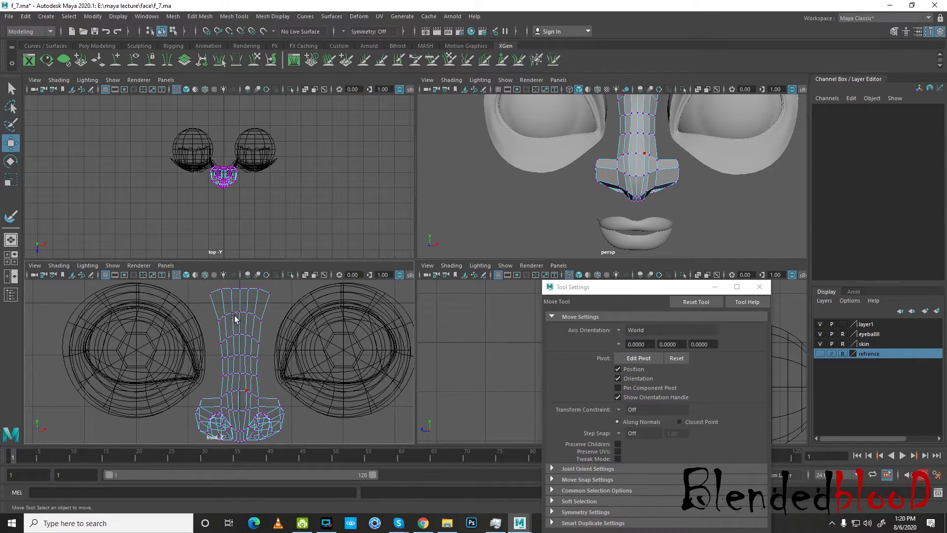
drag(191, 286, 427, 477)
click(757, 289)
click(332, 16)
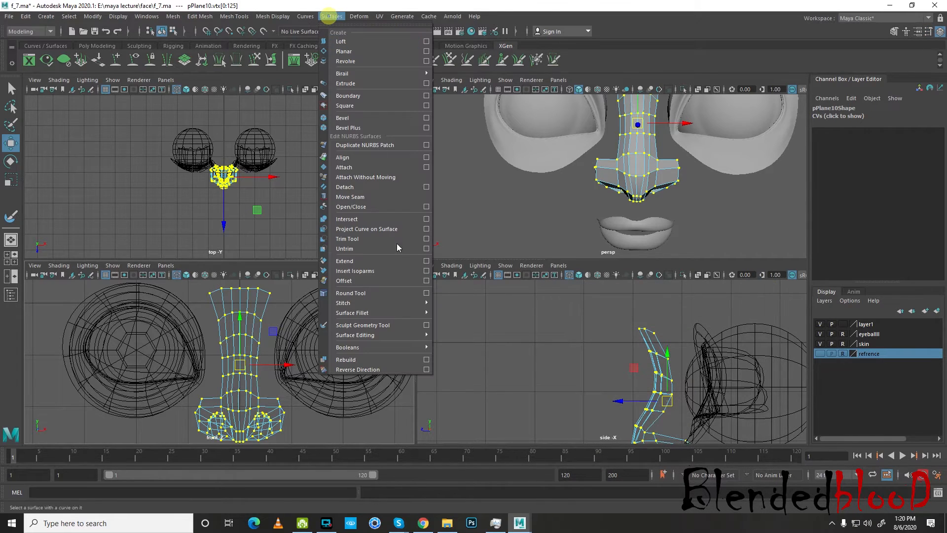
click(426, 325)
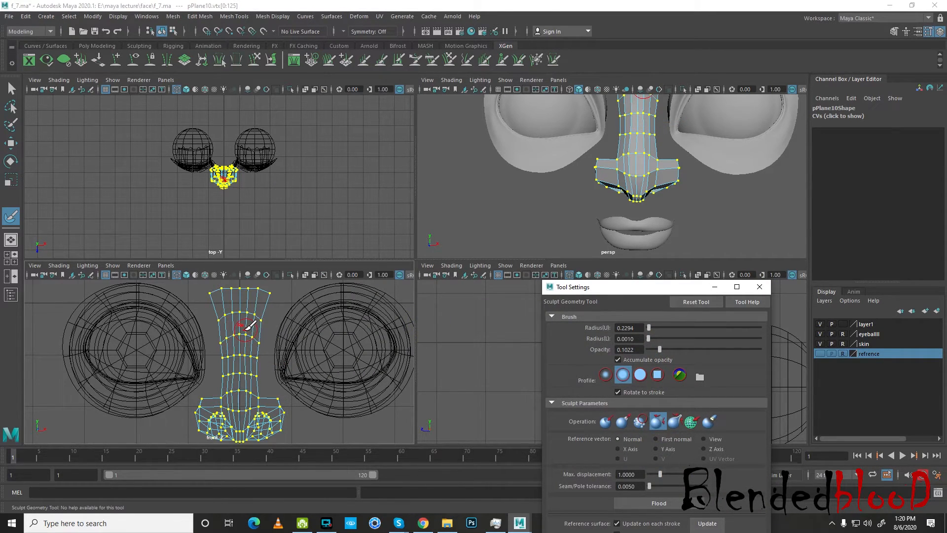
Relax the vertices along the nose bridge in the front view, then leave the sculpt tool and close its settings
drag(241, 329, 246, 329)
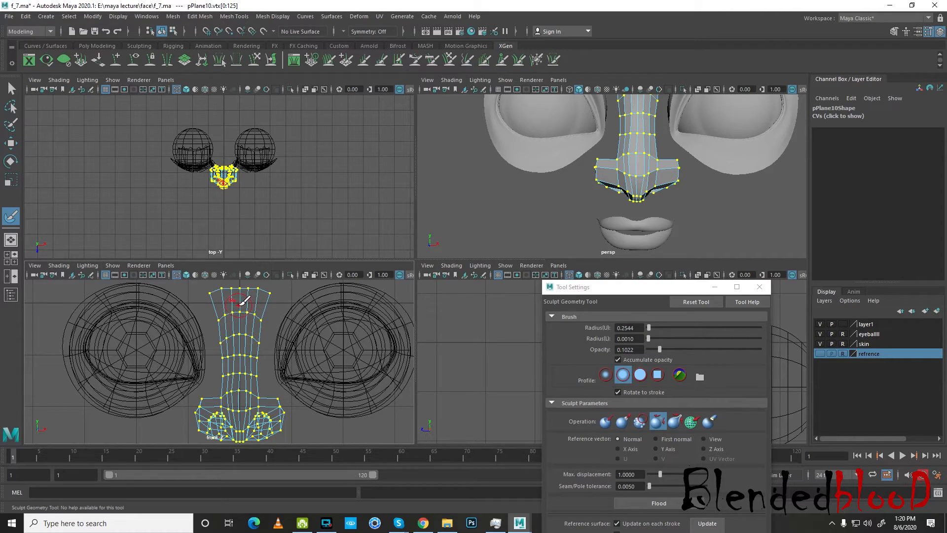
drag(234, 316, 240, 316)
mouse_move(242, 355)
mouse_down()
mouse_move(244, 410)
mouse_move(241, 379)
mouse_up()
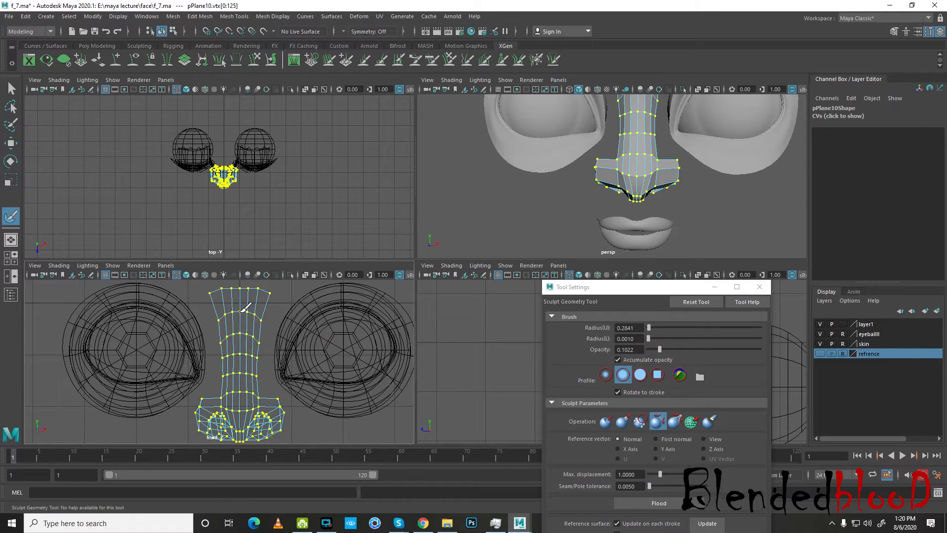
key(w)
click(758, 288)
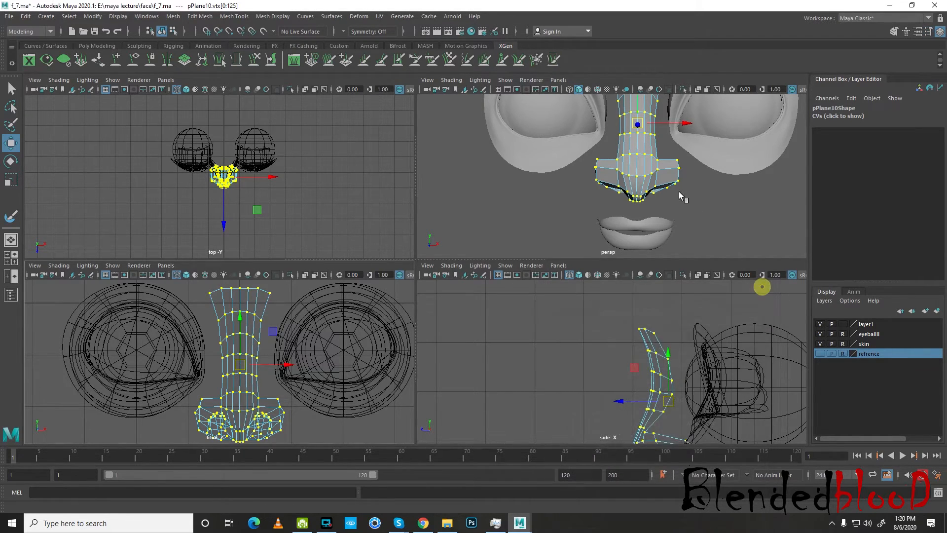
Return the nose to object mode and check its shape against the eyes and lips in the perspective view
key(space)
right_drag(476, 211, 511, 193)
click(546, 276)
scroll(546, 277, down, 4)
alt+drag(587, 304, 527, 317)
key(space)
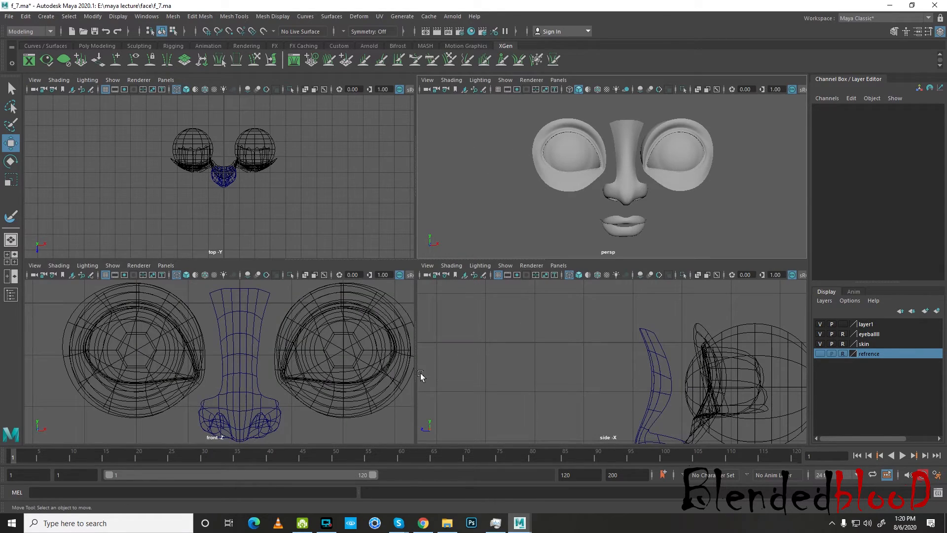
Show the refrence layer again and select the nose mesh in the enlarged front view
click(820, 354)
key(space)
drag(533, 389, 535, 386)
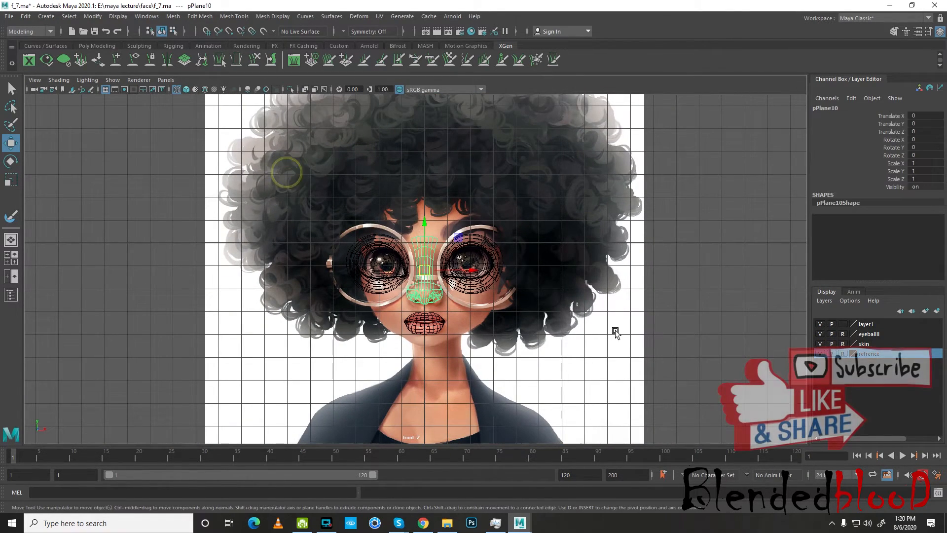
scroll(628, 332, up, 3)
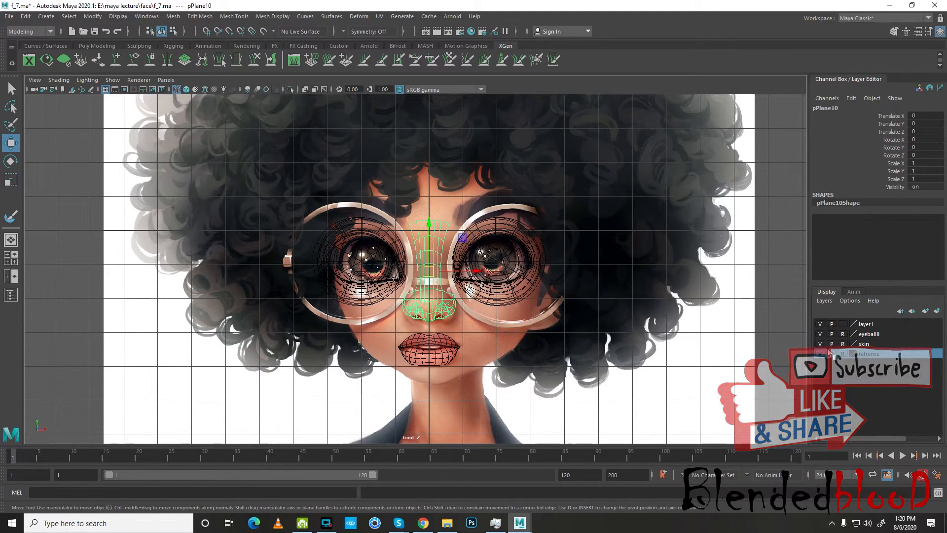
Add the nose mesh to the skin layer and turn off that layer's reference display so its objects are selectable
click(867, 341)
right_click(866, 342)
click(893, 367)
click(845, 344)
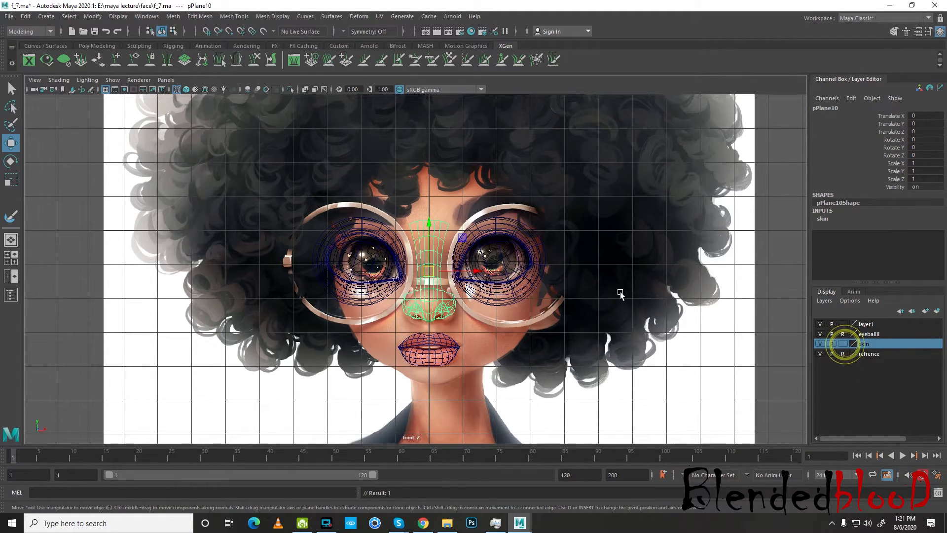
Select the eye surrounds, nose and lips together and delete all construction history
click(609, 276)
drag(186, 152, 744, 414)
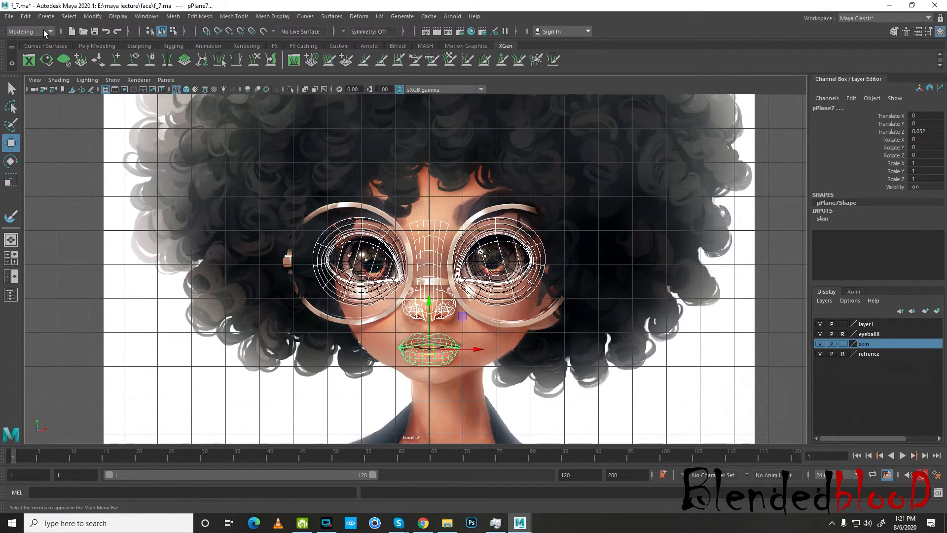
click(25, 16)
mouse_move(123, 146)
click(220, 142)
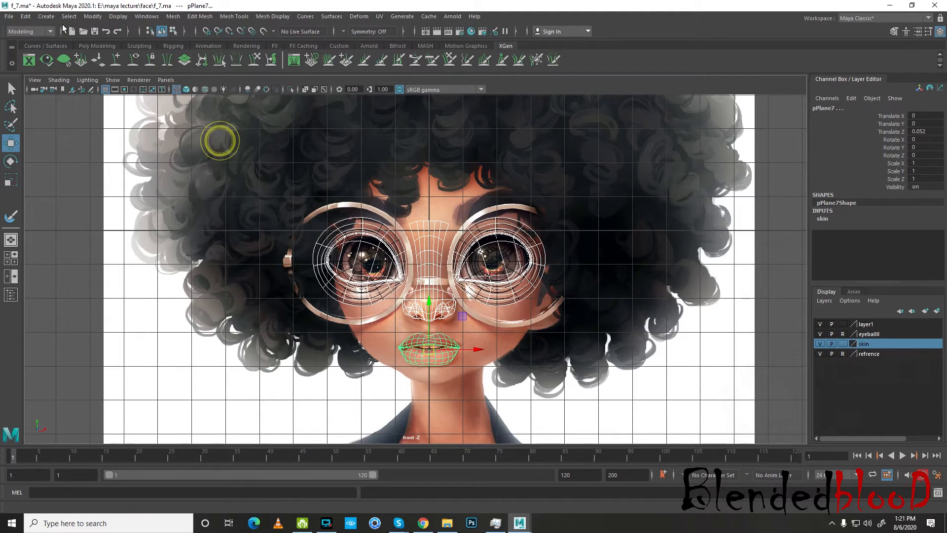
Start saving the scene under another name, and delete the scene files f_3 through f_7 from the face folder in File Explorer
click(8, 16)
click(49, 62)
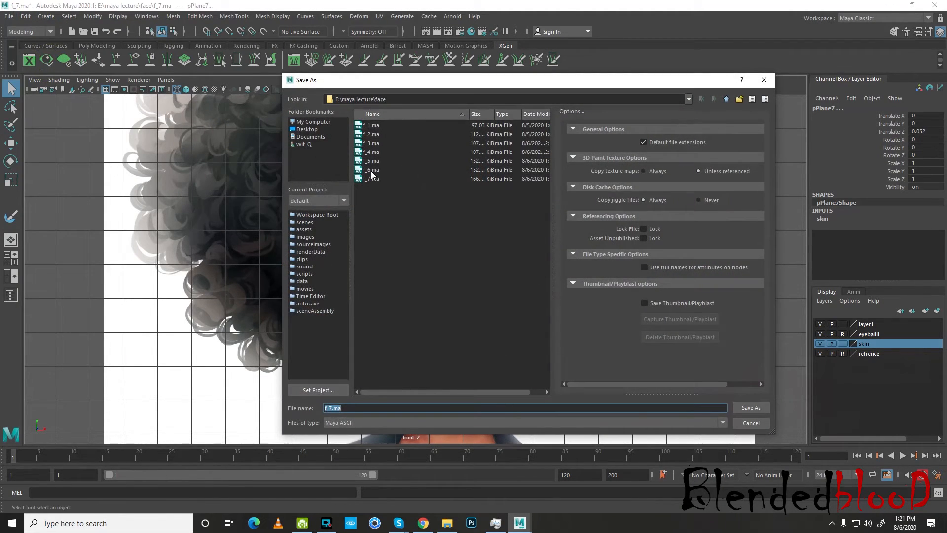
click(447, 523)
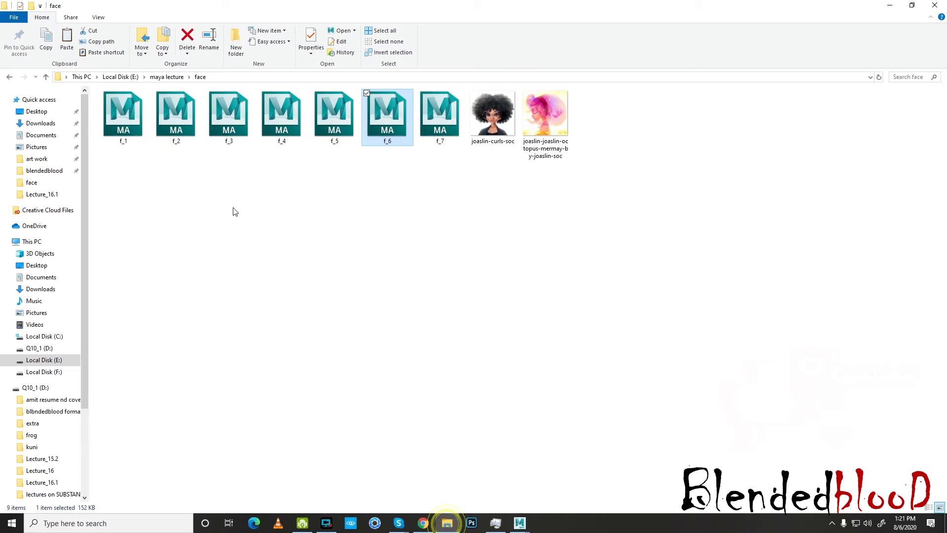
drag(206, 179, 440, 117)
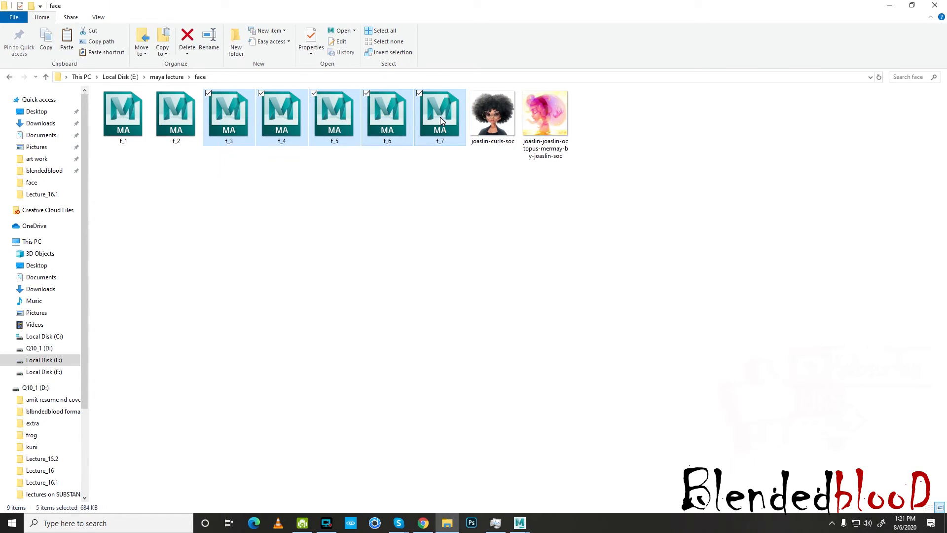
key(Delete)
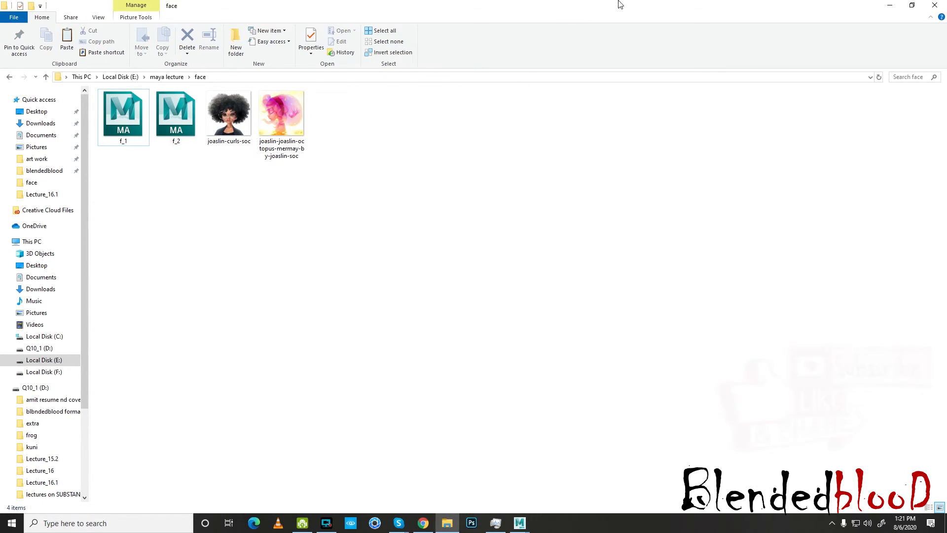
click(890, 5)
Save the scene as f_1.ma and again as f_2.ma in the face folder, replacing both existing files
double_click(371, 126)
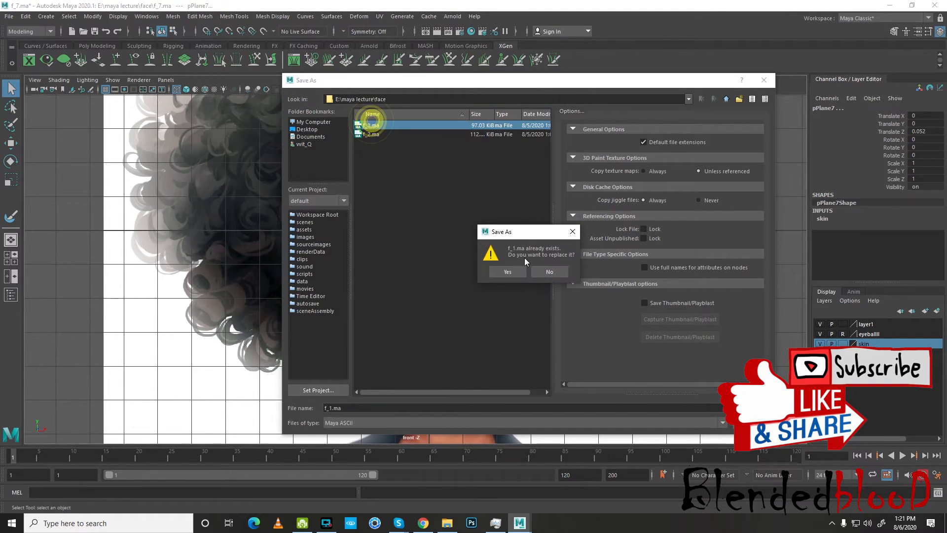
click(513, 272)
click(9, 16)
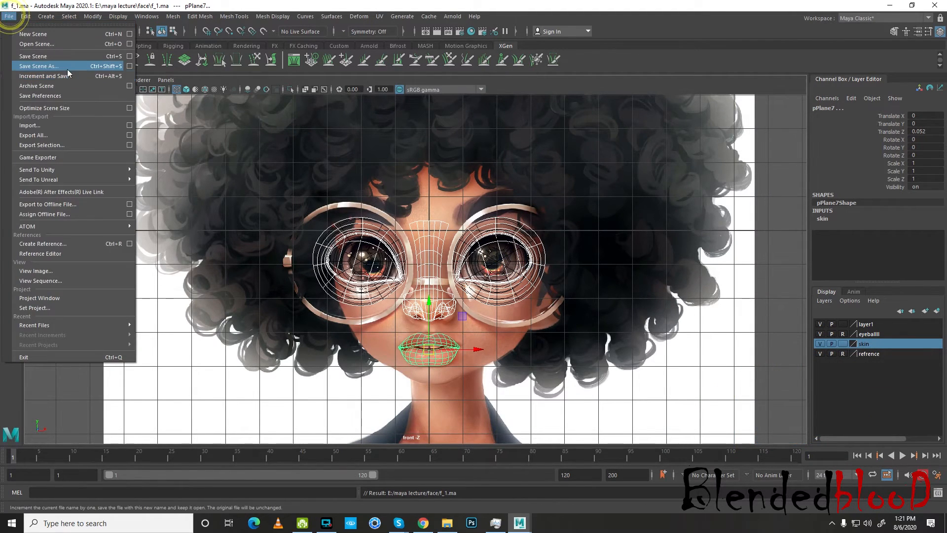
click(49, 74)
double_click(371, 134)
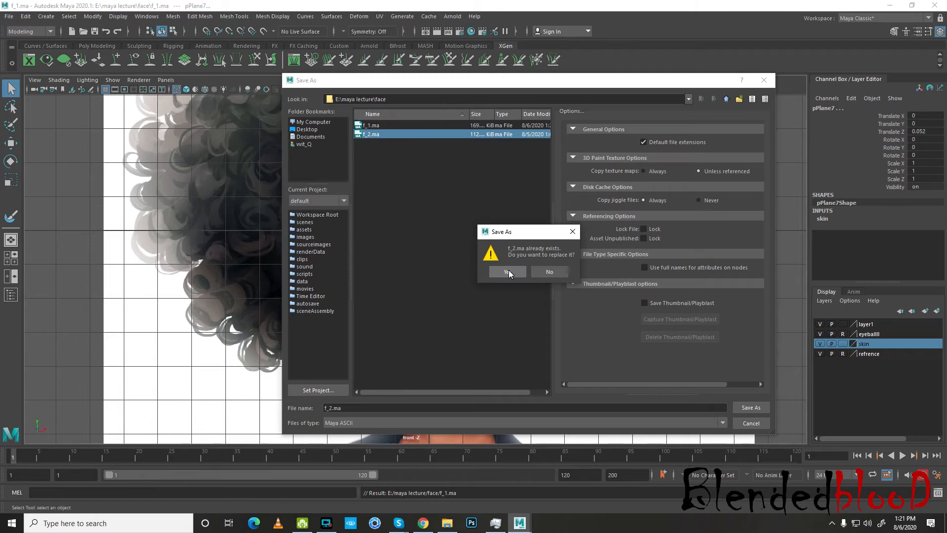
click(508, 271)
key(w)
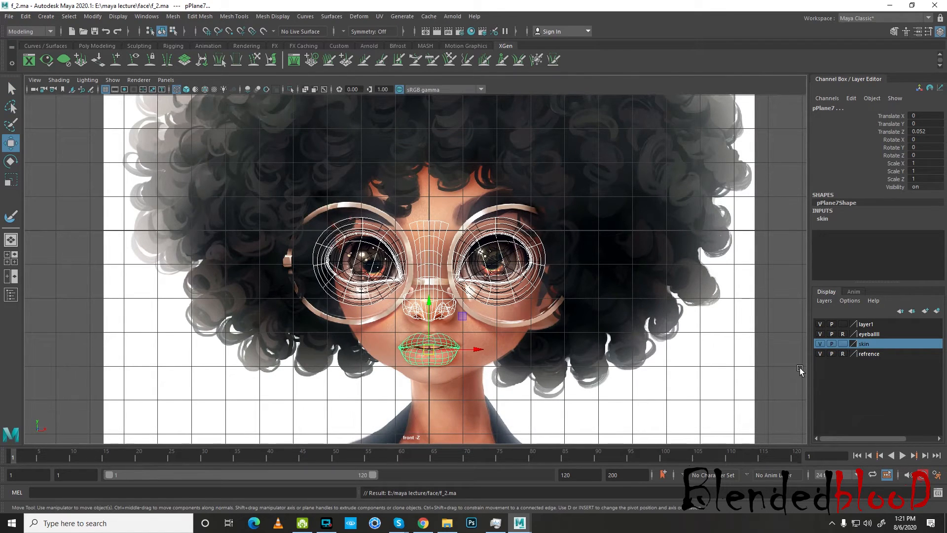
Show the four-view layout and frame the selected eye surrounds, nose and lips in every view
click(842, 344)
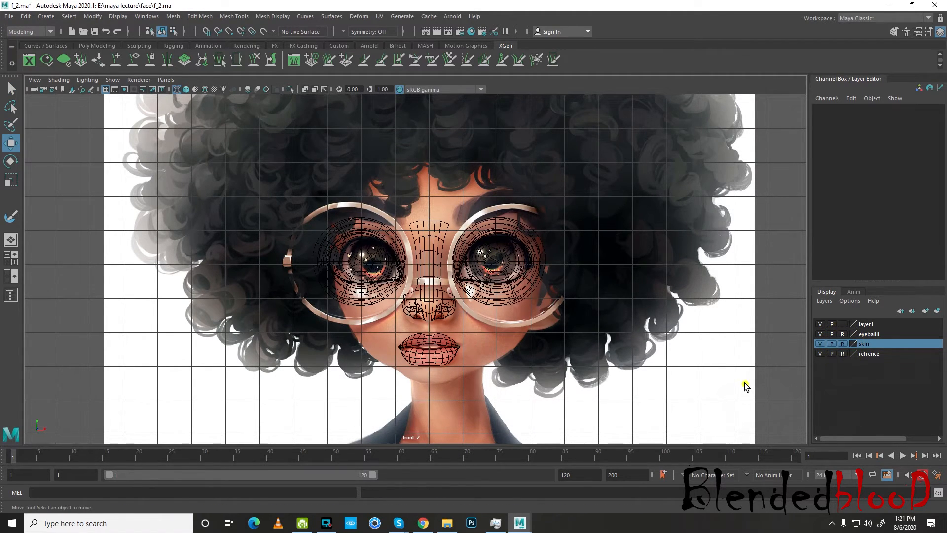
key(space)
key(shift+a)
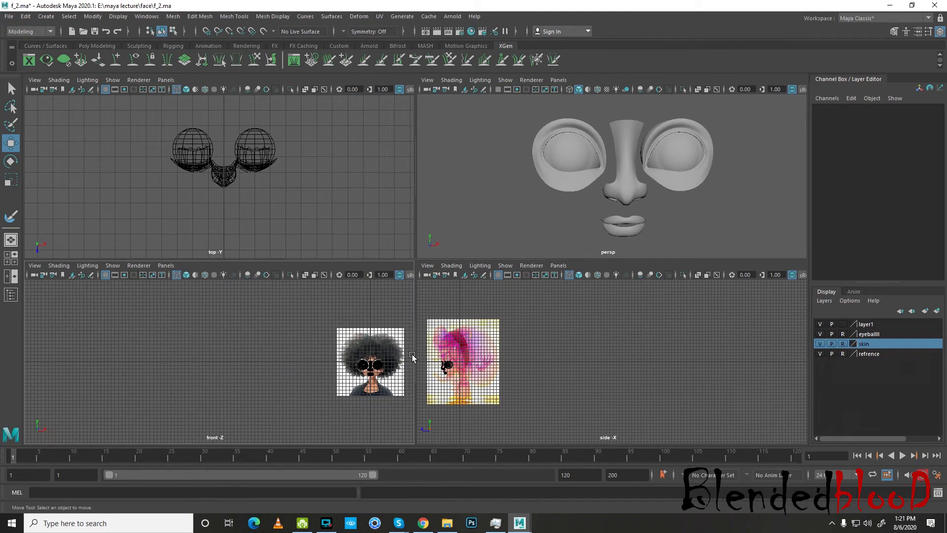
click(518, 118)
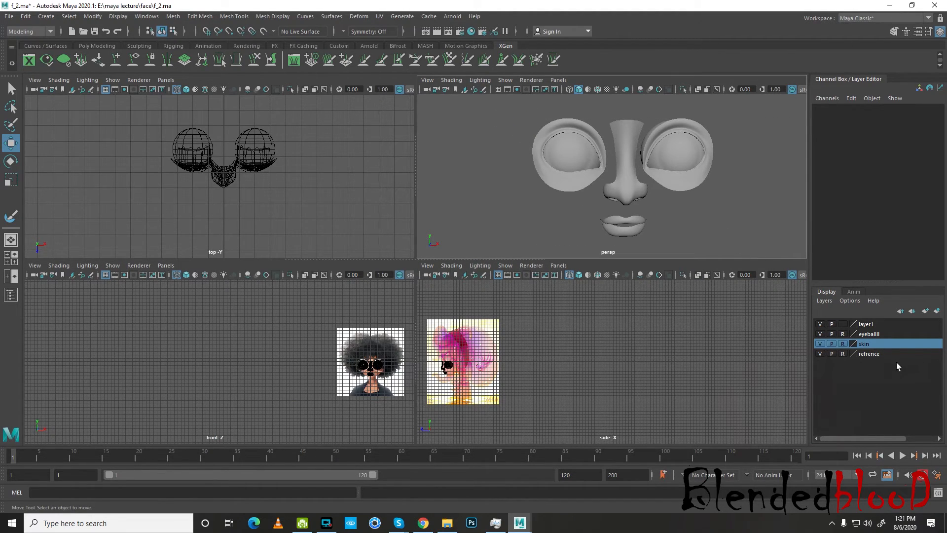
click(842, 344)
drag(507, 121, 720, 195)
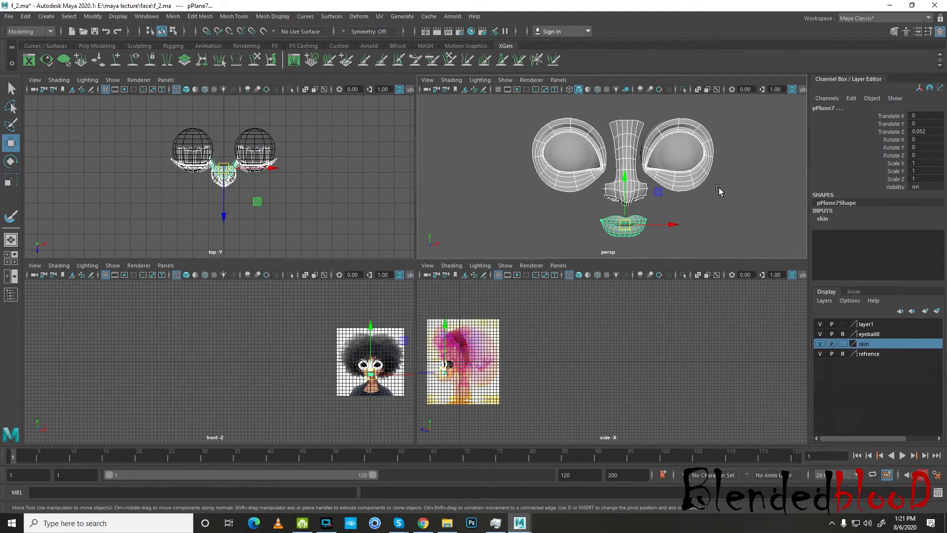
key(shift+f)
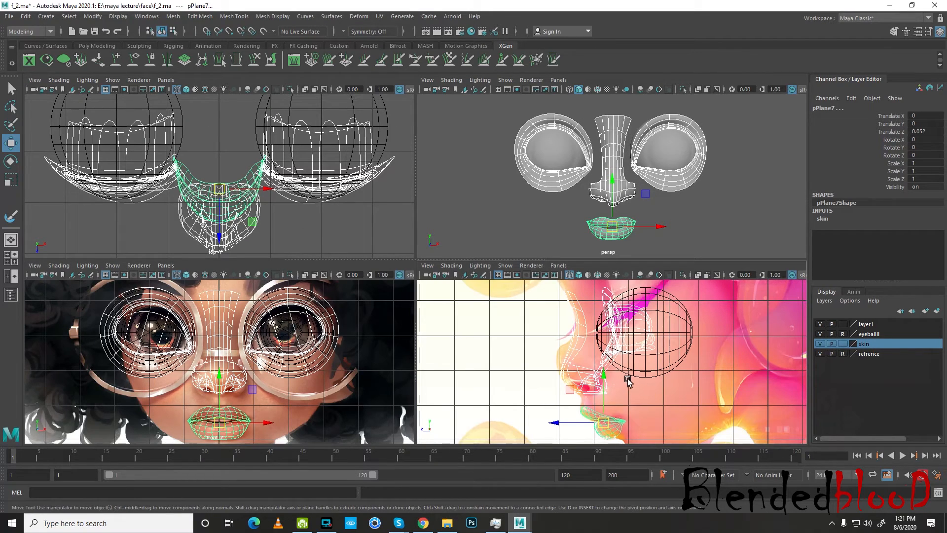
Examine the face parts in shaded display in the top, front and side views, and return those views to wireframe
key(5)
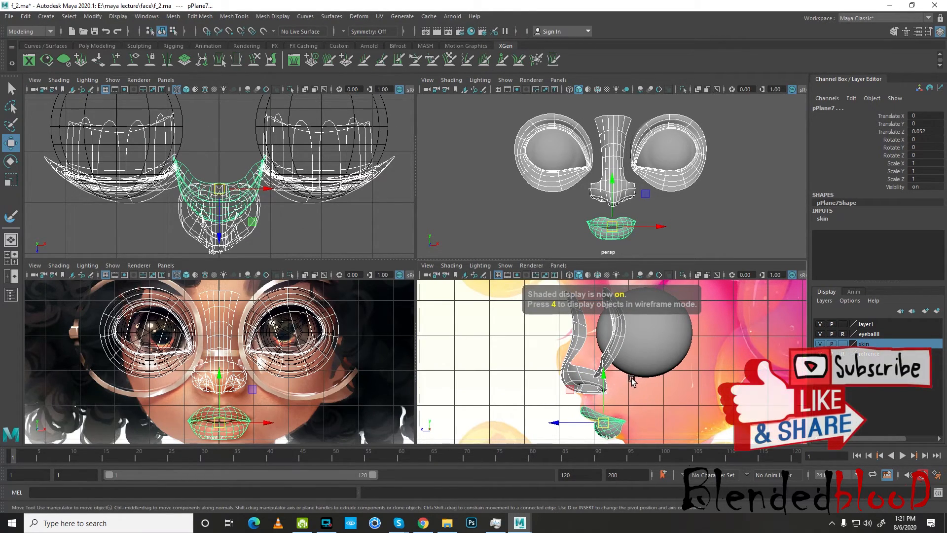
key(5)
key(5)
key(5)
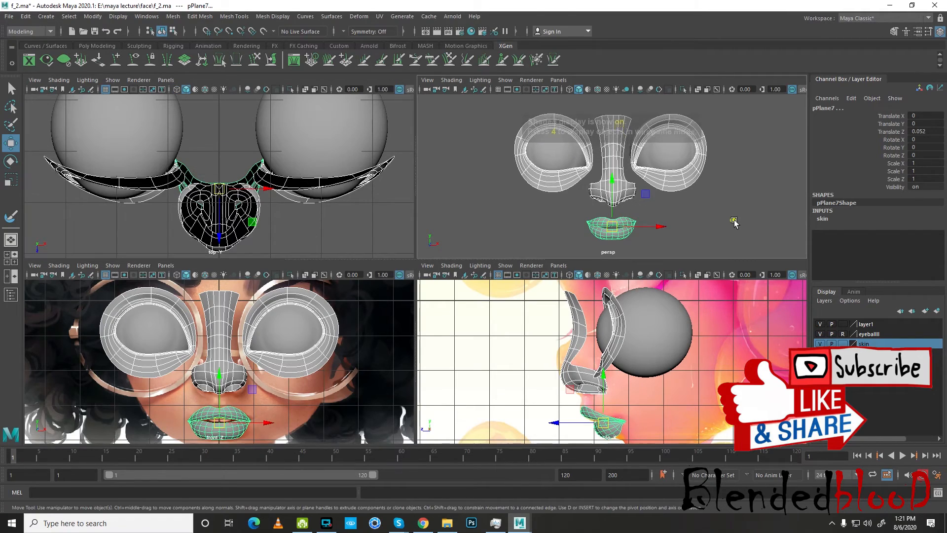
click(731, 220)
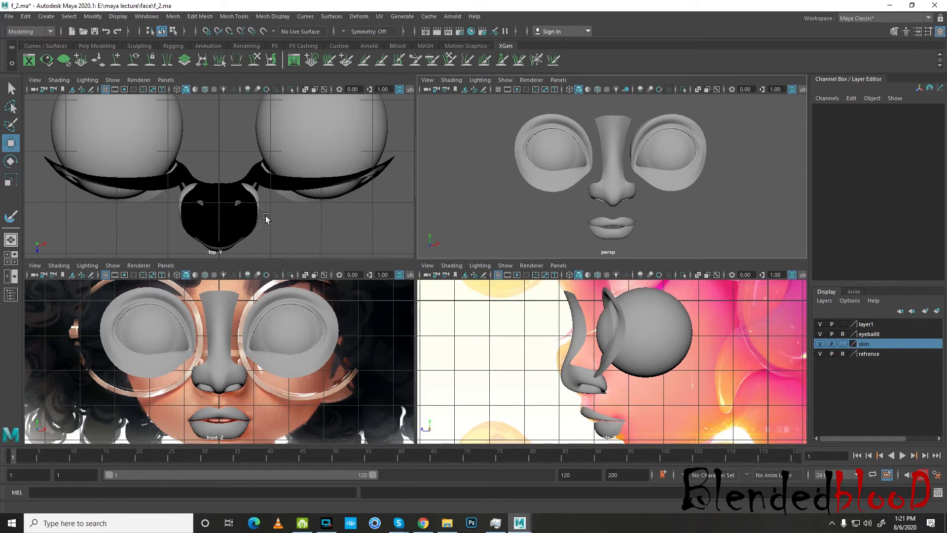
scroll(262, 218, down, 3)
key(4)
key(4)
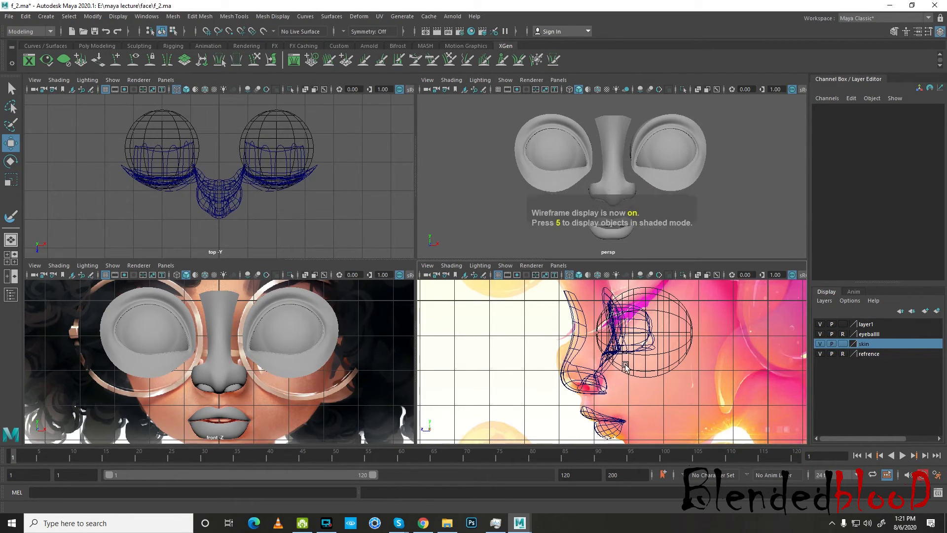
key(4)
mouse_move(663, 211)
alt+mouse_down()
mouse_move(762, 197)
mouse_move(670, 194)
mouse_move(682, 193)
mouse_move(661, 212)
alt+mouse_up()
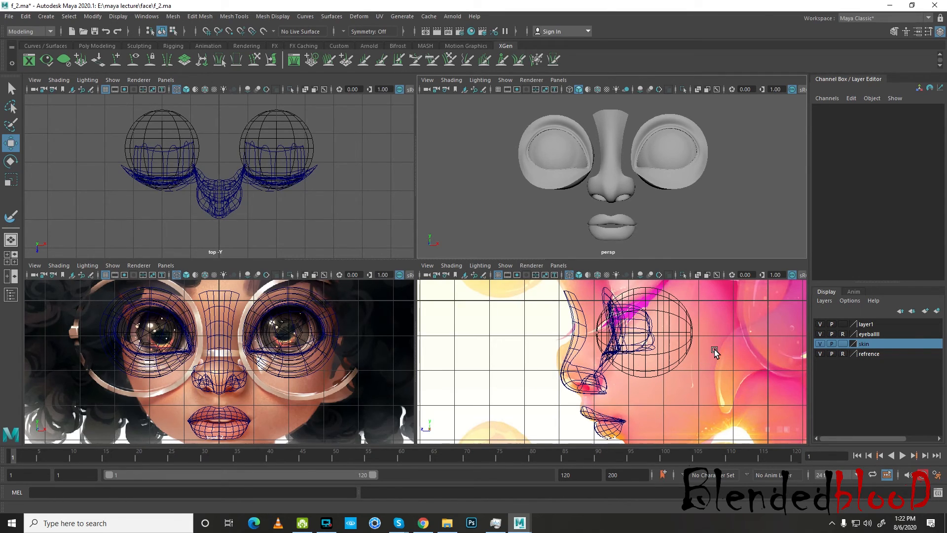
Select the eye surrounds, nose and lips in the perspective view and delete all history in the scene
drag(730, 239, 676, 196)
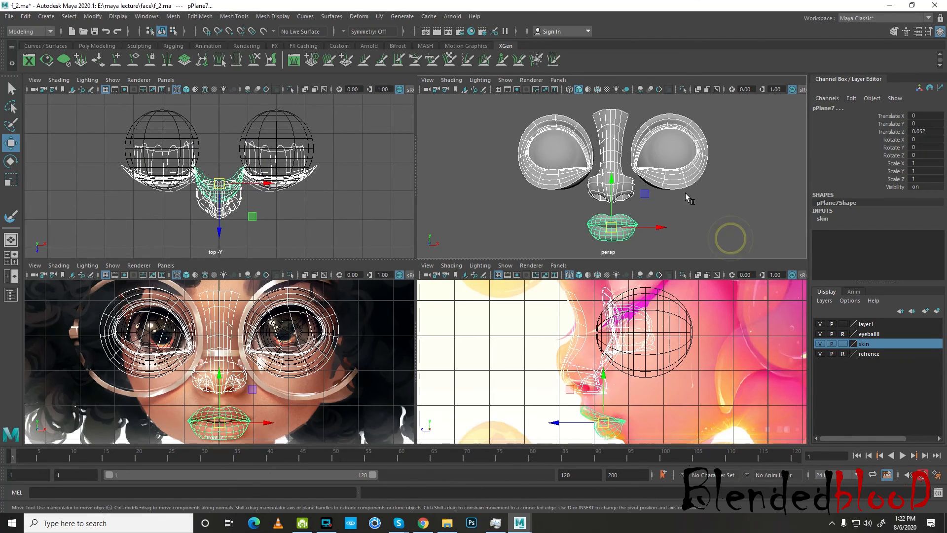
click(734, 213)
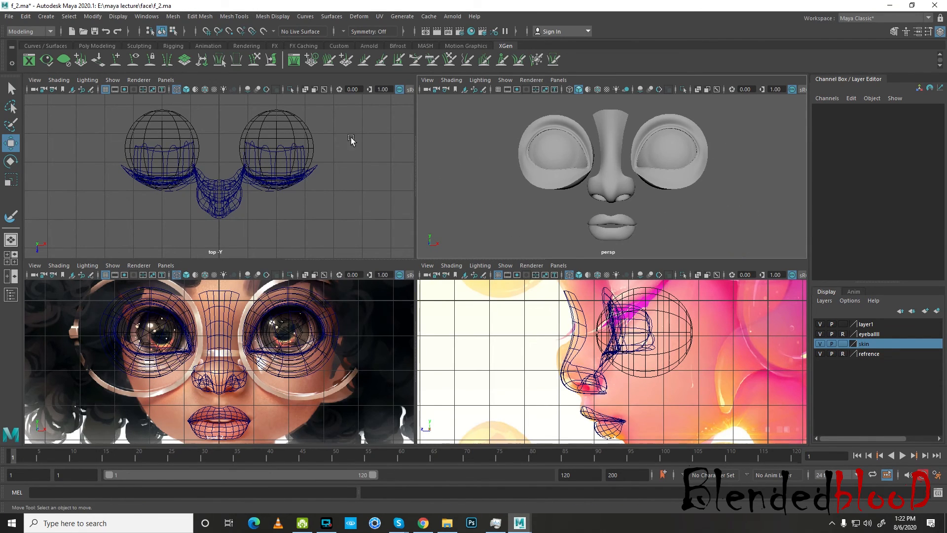
click(27, 16)
click(39, 30)
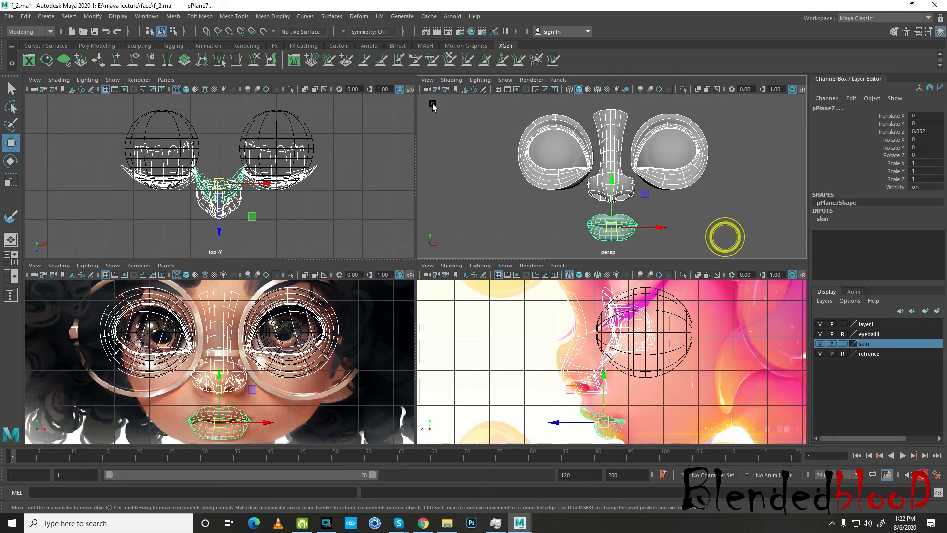
click(25, 16)
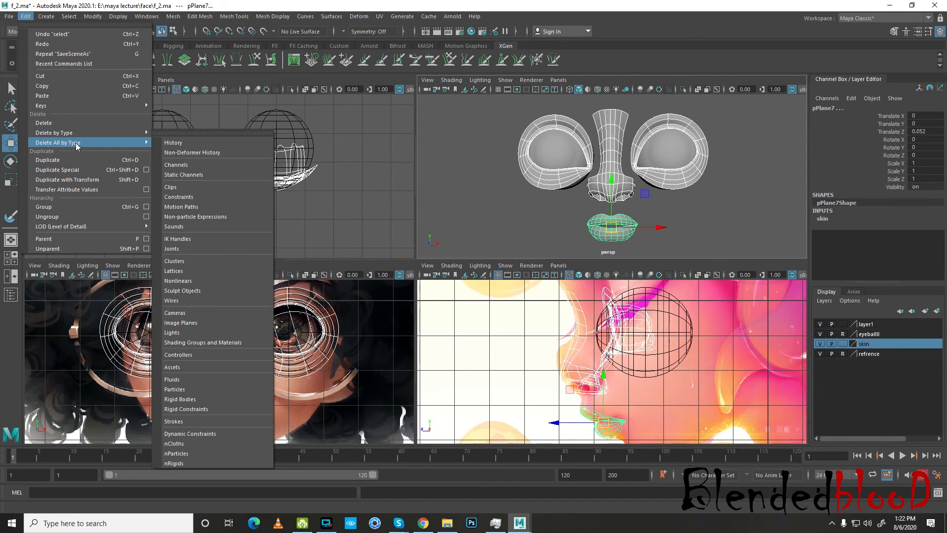
click(171, 142)
Save the cleaned scene as f_3.ma in the face folder
click(8, 16)
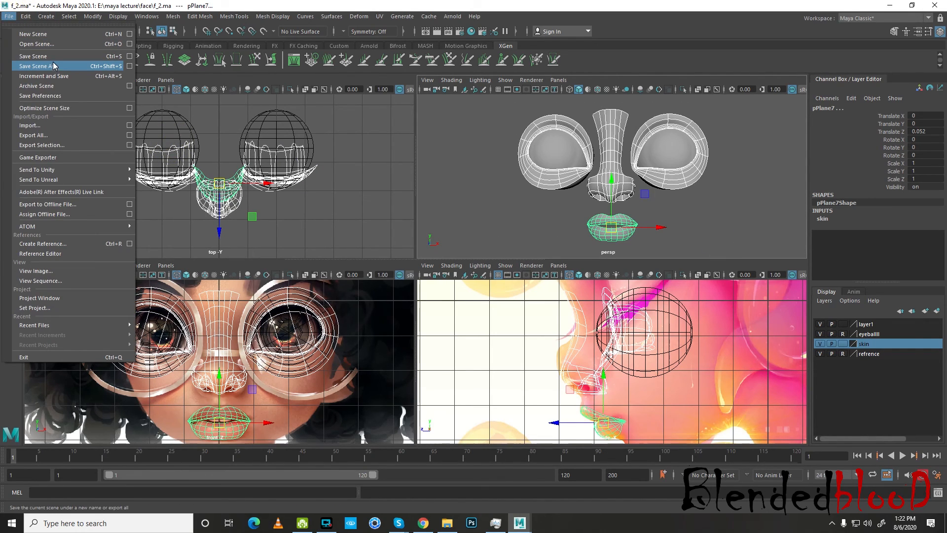
click(54, 65)
click(332, 408)
click(332, 408)
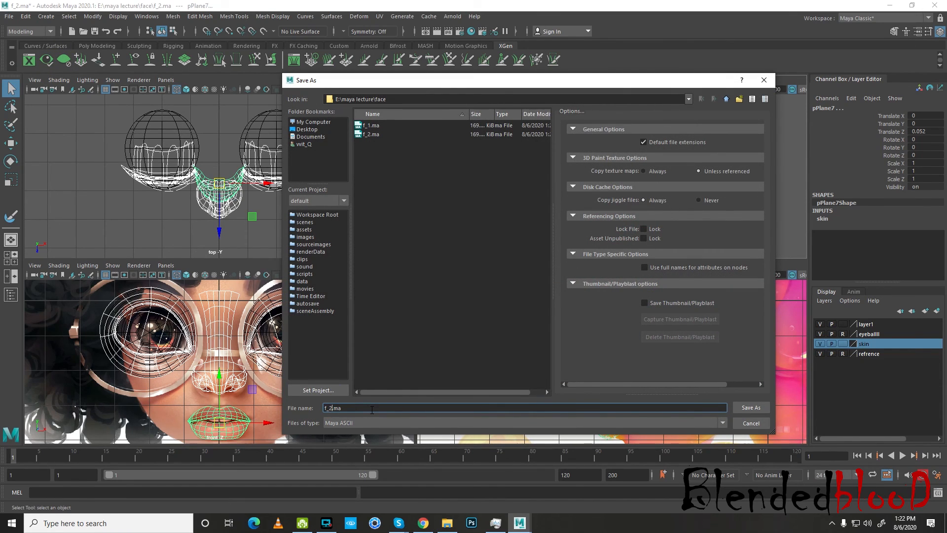
text(3)
key(Return)
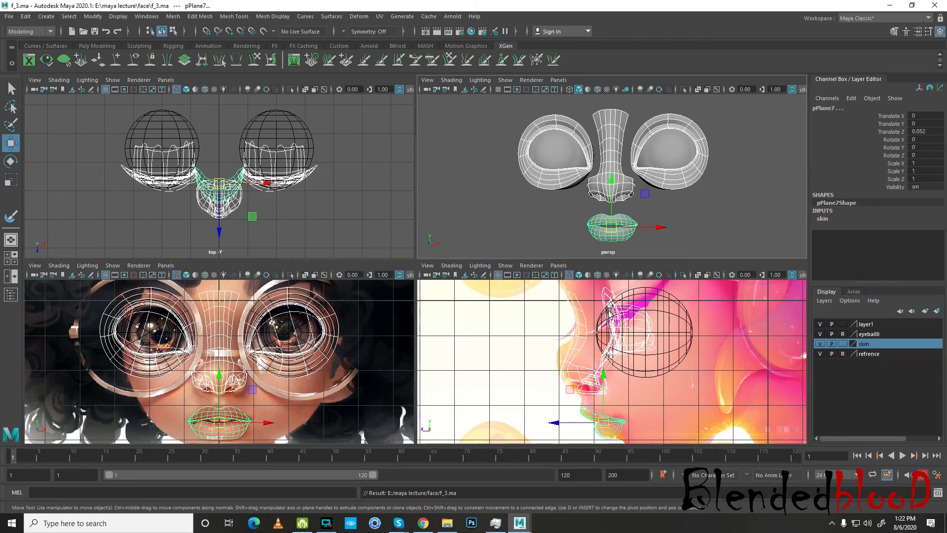
Enlarge the front view, clear the selection and check the face meshes against the reference in shaded and wireframe display
key(space)
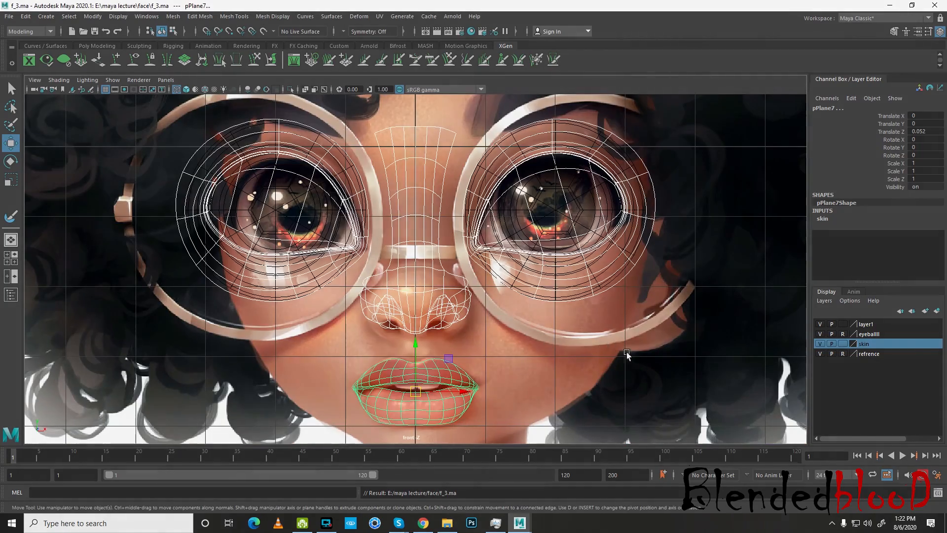
click(644, 359)
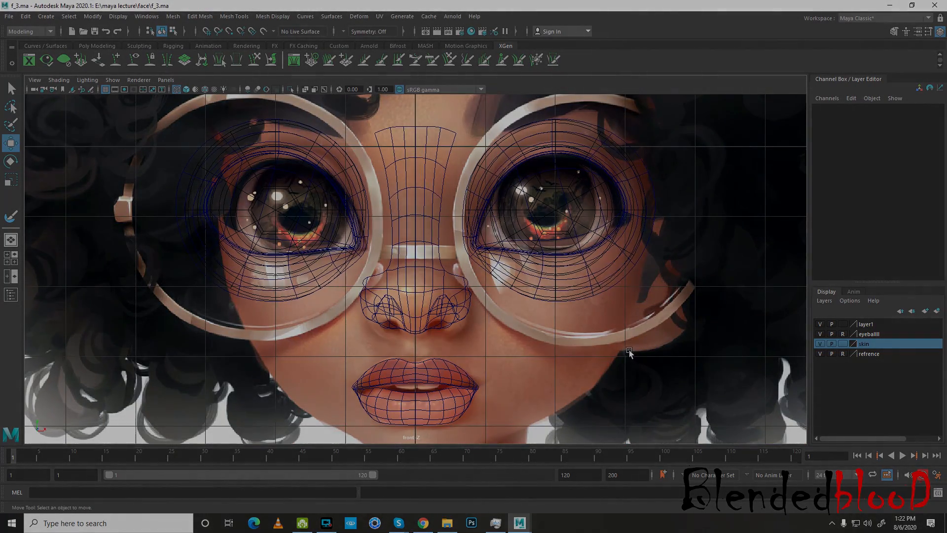
key(5)
key(4)
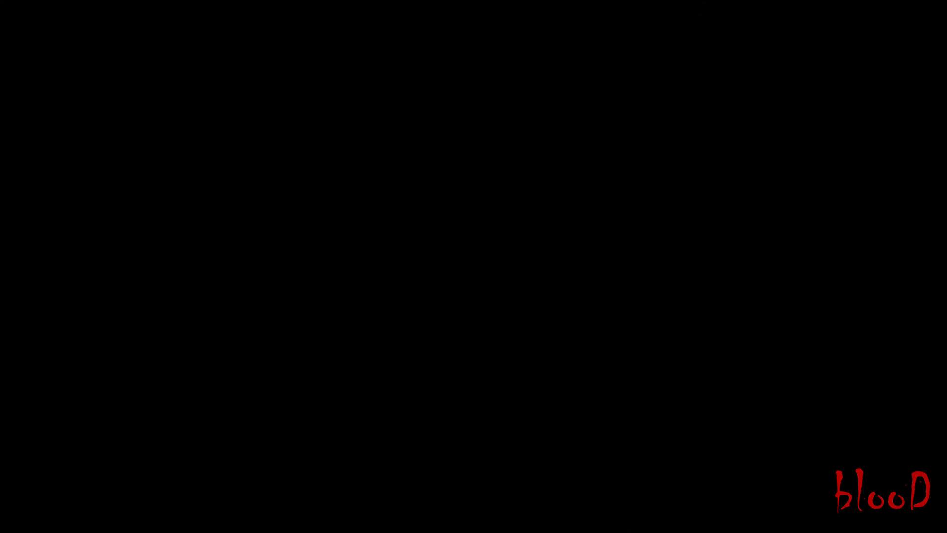